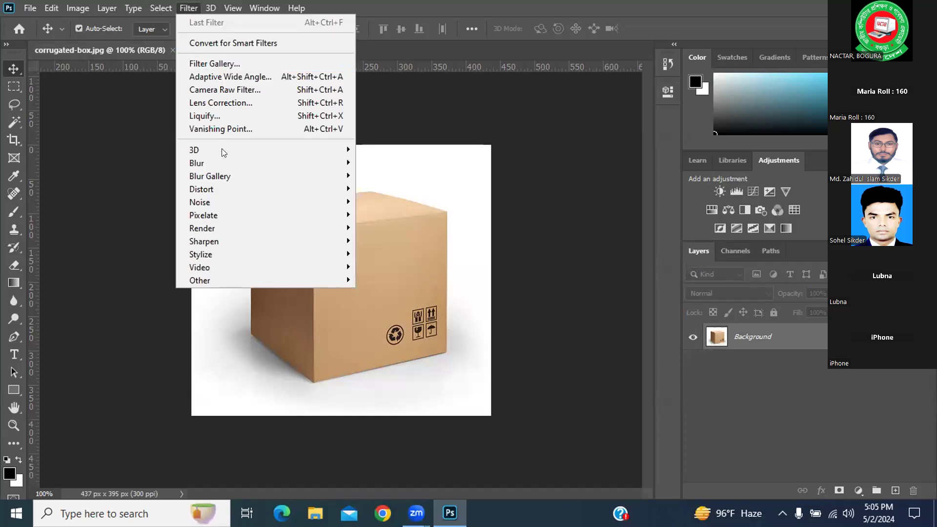
# Step: Try to define a perspective plane on the box's top face with Vanishing Point, then cancel the filter
pyautogui.click(225, 127)
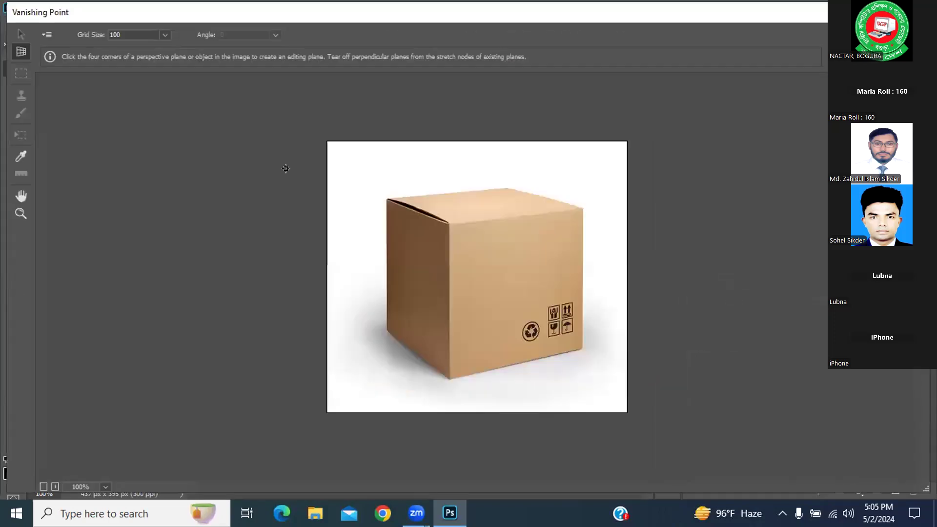
pyautogui.click(388, 197)
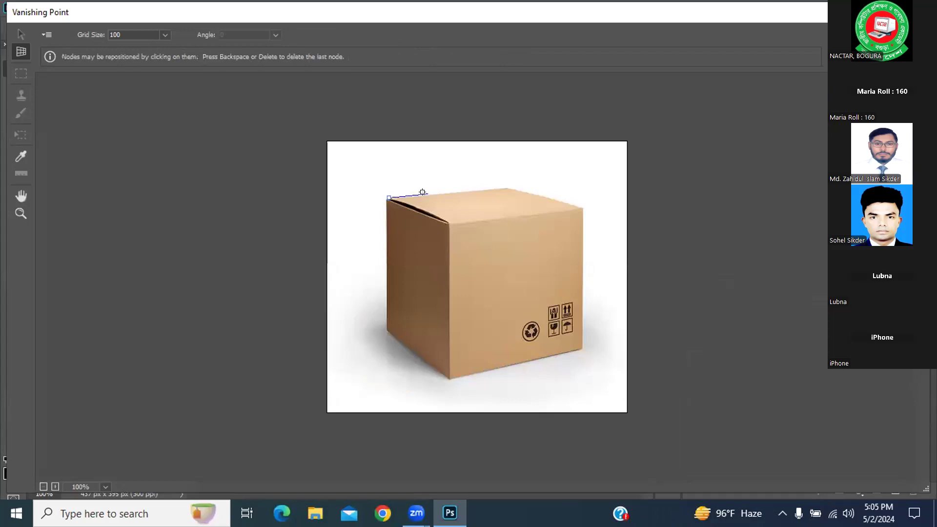
pyautogui.click(507, 188)
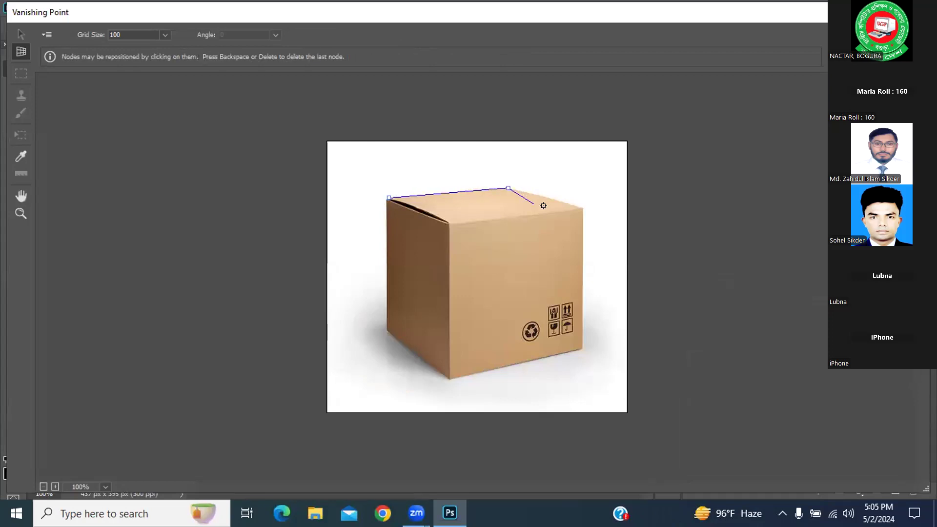
pyautogui.click(584, 208)
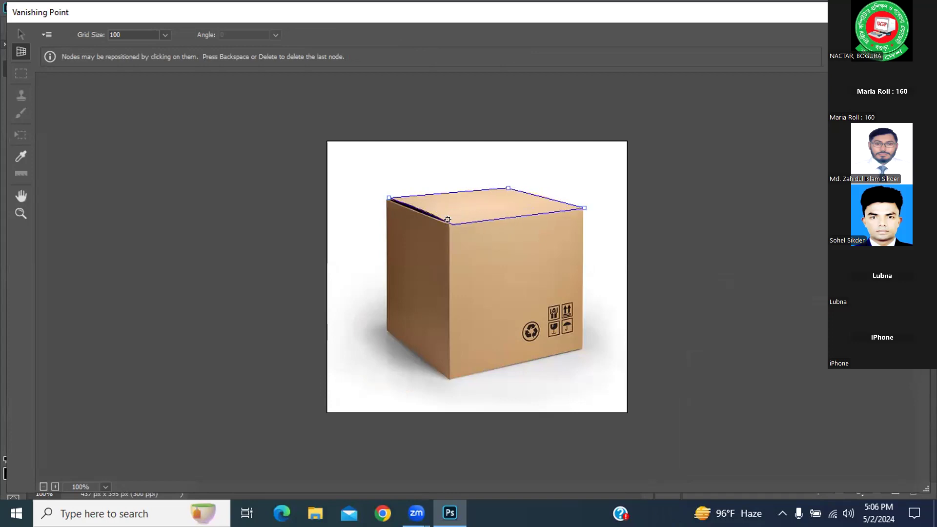
pyautogui.click(449, 221)
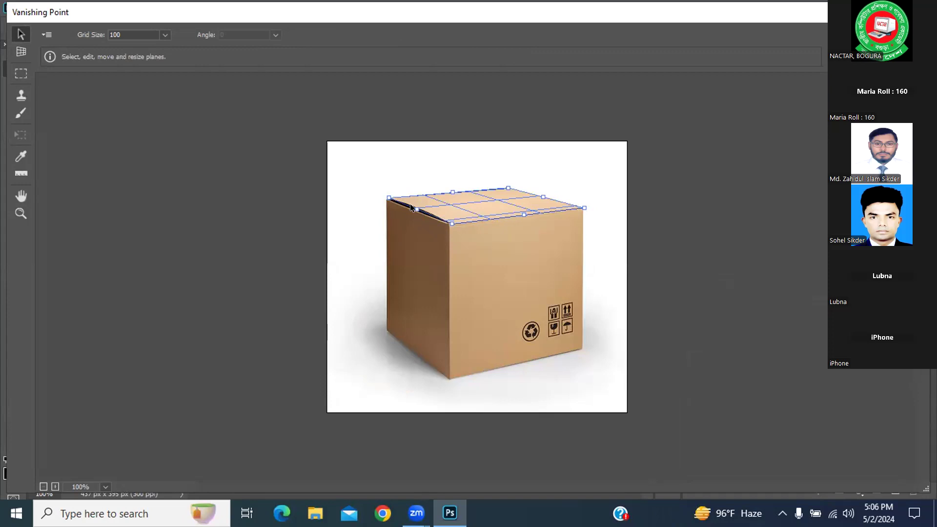
pyautogui.click(412, 226)
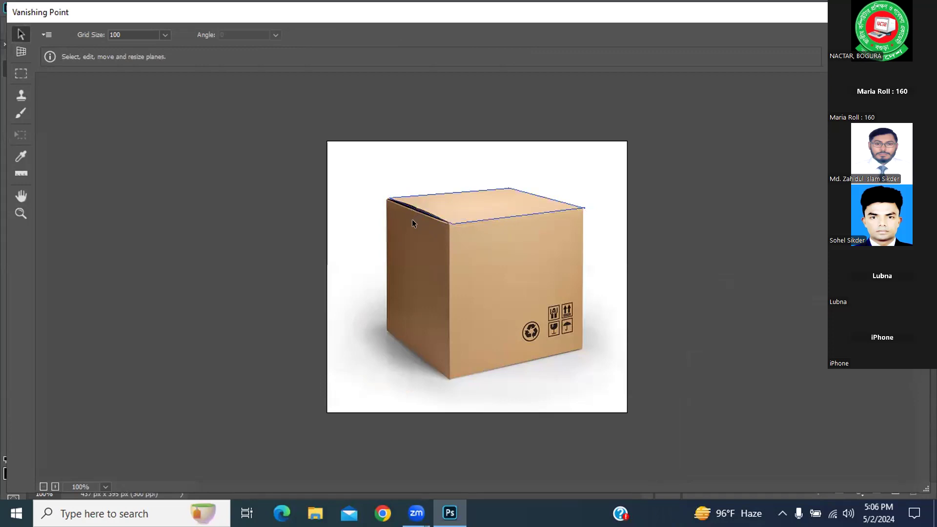
pyautogui.click(20, 51)
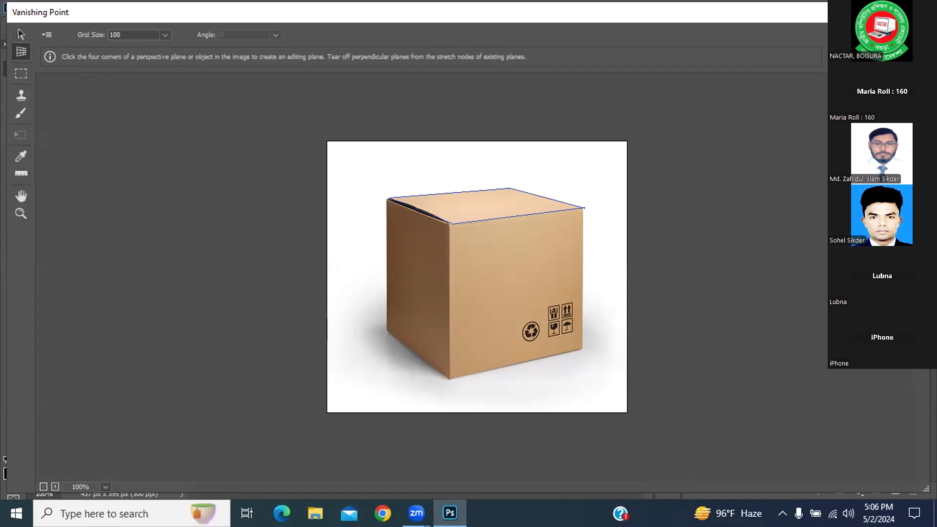
pyautogui.click(876, 35)
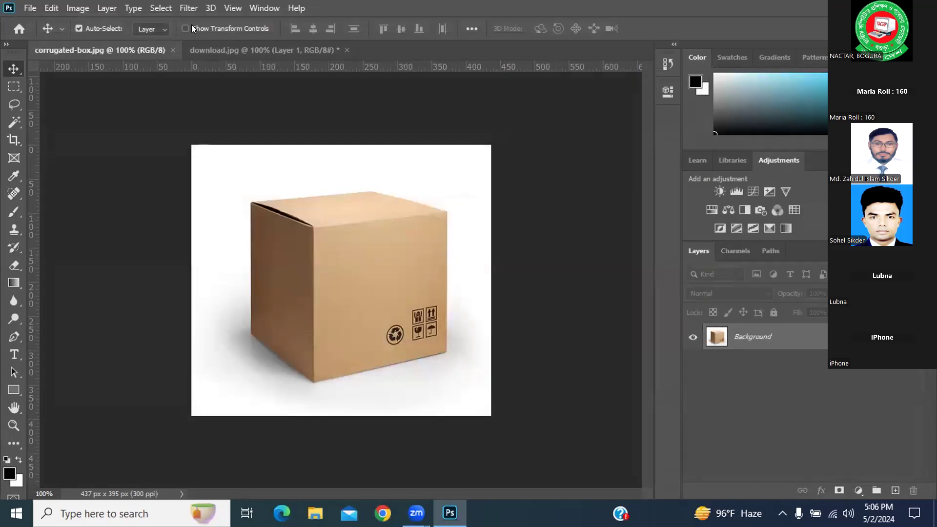
# Step: Try drawing the top plane and extending a perpendicular plane down the box's front face in Vanishing Point, then cancel
pyautogui.click(215, 131)
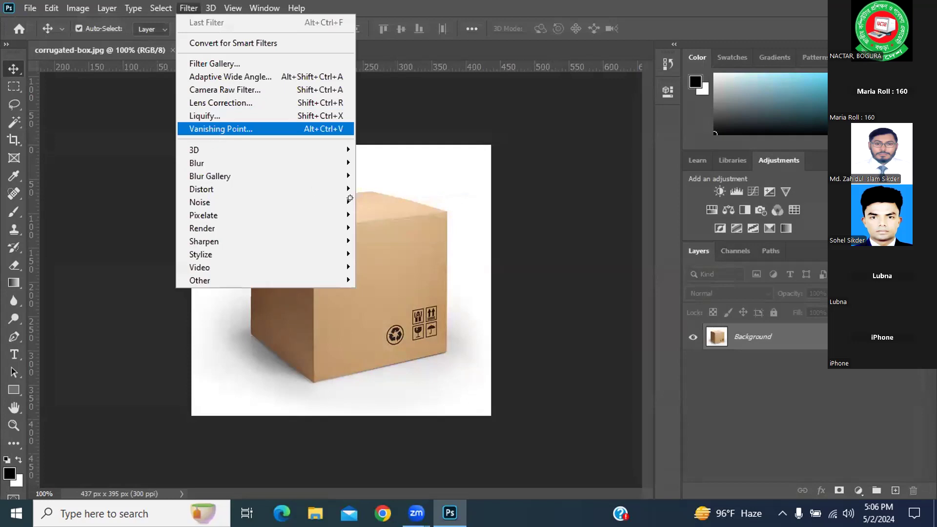
pyautogui.click(386, 200)
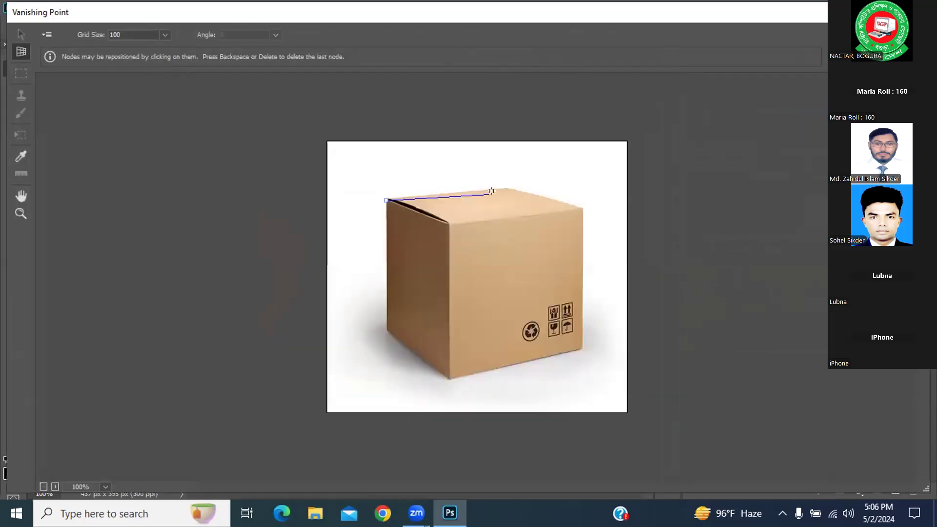
pyautogui.click(506, 187)
pyautogui.click(585, 207)
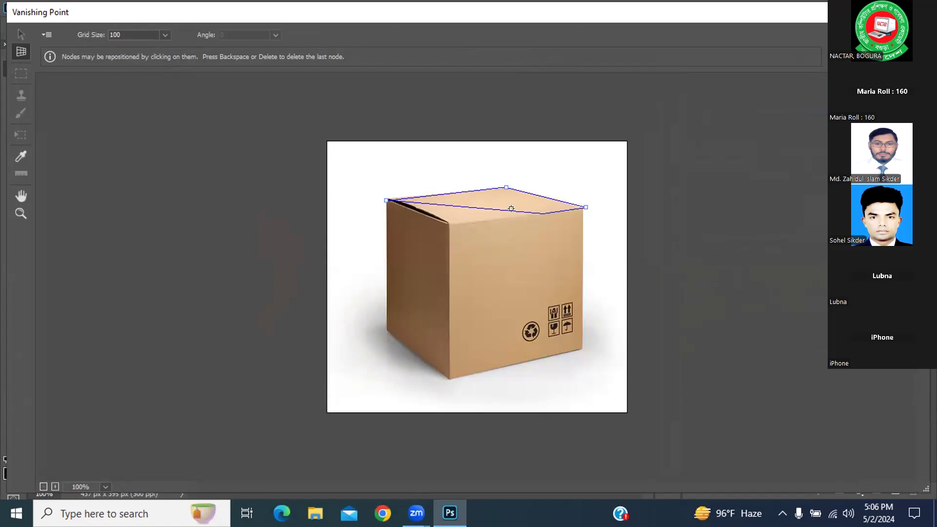
pyautogui.click(452, 226)
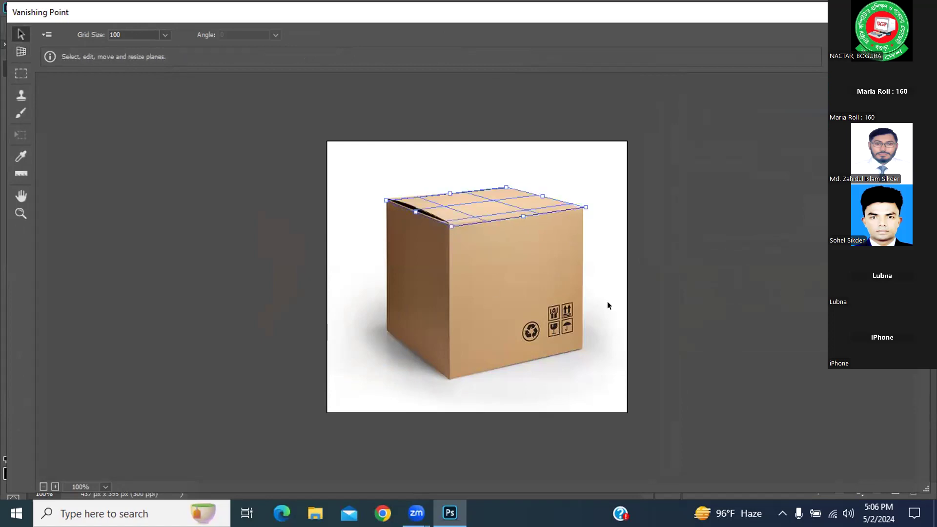
pyautogui.moveTo(521, 214); pyautogui.dragTo(537, 362)
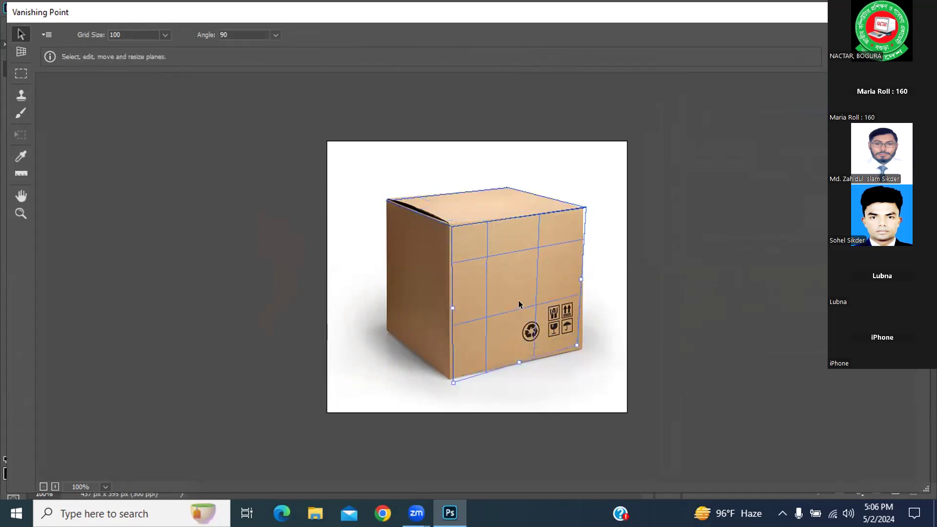
pyautogui.press('m')
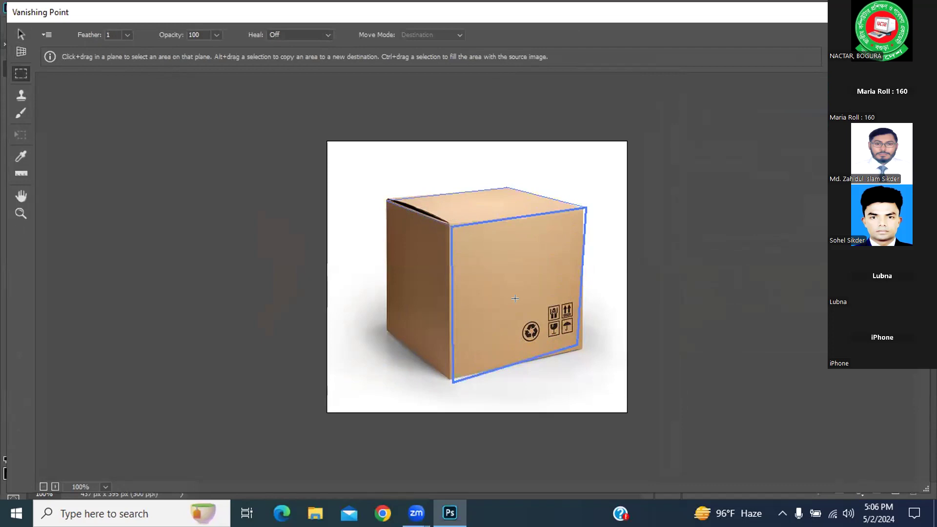
pyautogui.press('t')
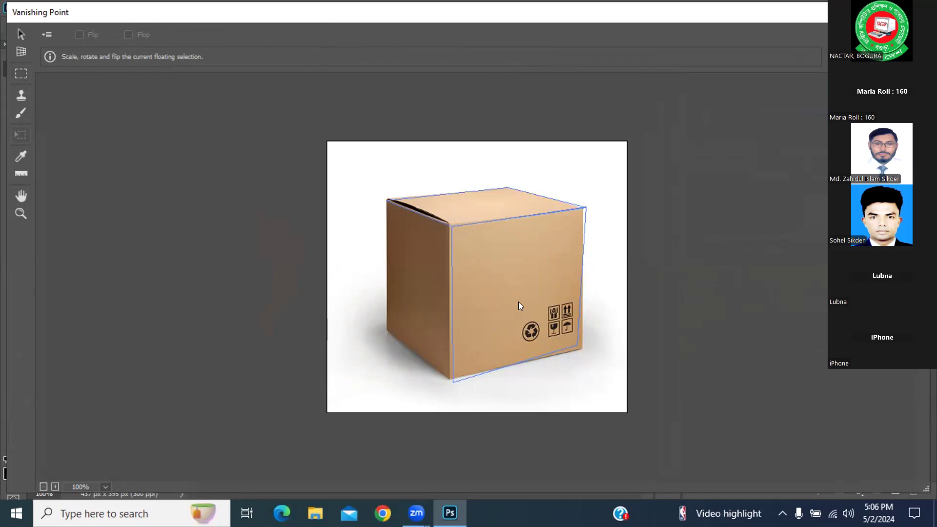
pyautogui.hotkey('ctrl', '-')
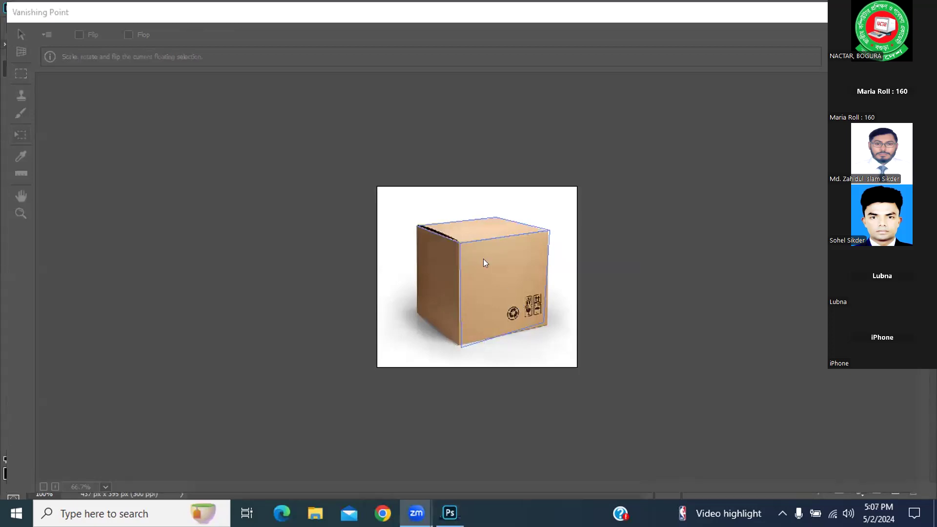
pyautogui.press('v')
pyautogui.press('Escape')
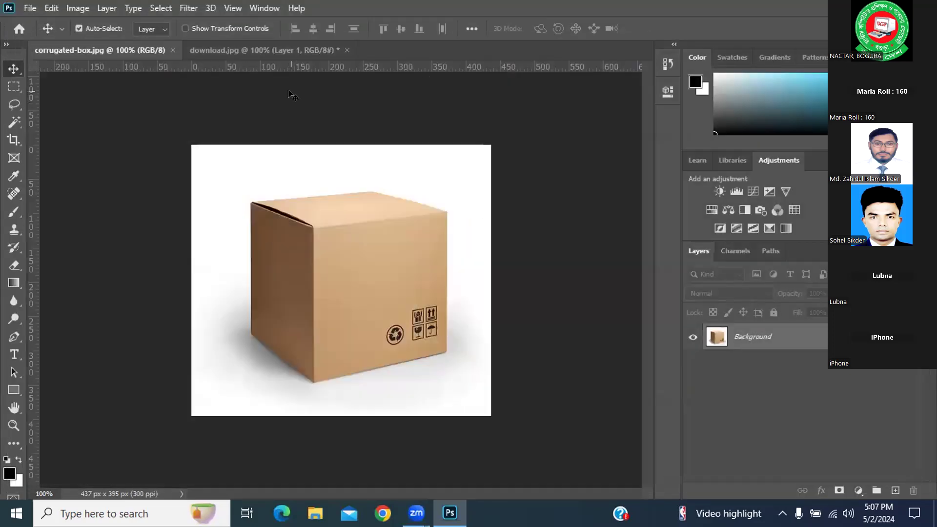
# Step: Select and copy the entire logo in the download.jpg document
pyautogui.click(261, 52)
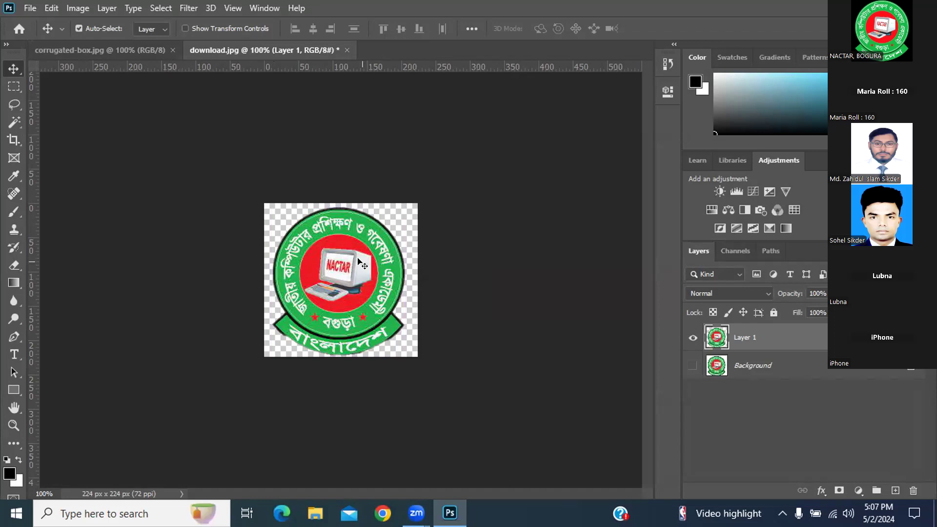
pyautogui.hotkey('ctrl', 'a')
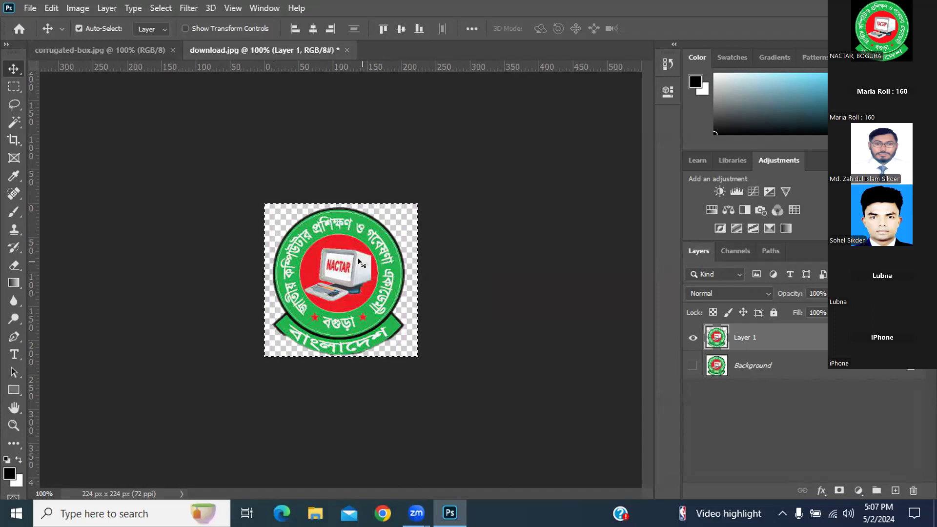
pyautogui.hotkey('ctrl', 'c')
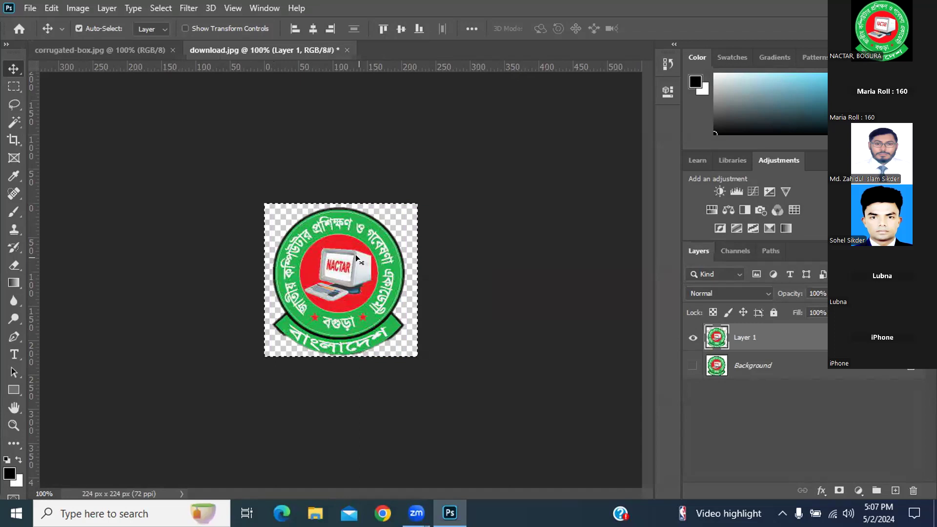
pyautogui.moveTo(121, 49); pyautogui.dragTo(355, 254)
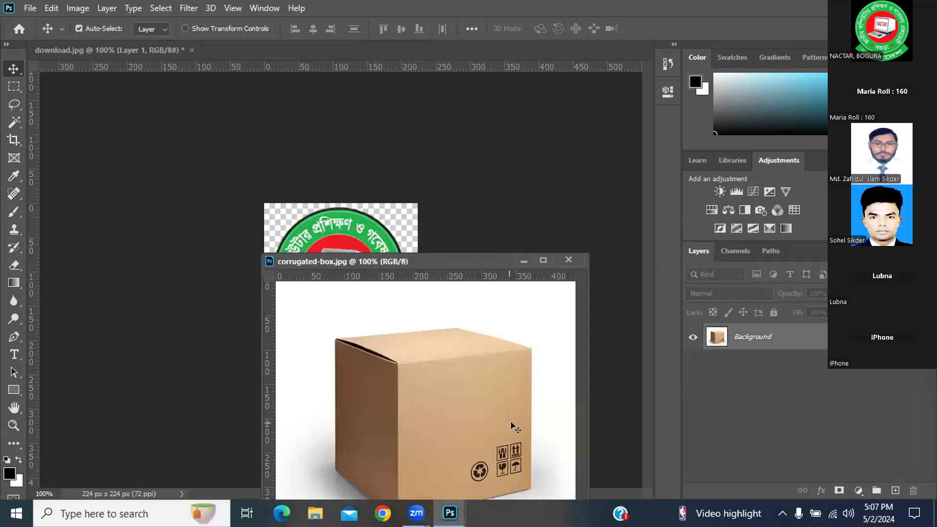
pyautogui.moveTo(511, 424); pyautogui.dragTo(419, 309)
pyautogui.click(555, 231)
pyautogui.moveTo(421, 257); pyautogui.dragTo(354, 47)
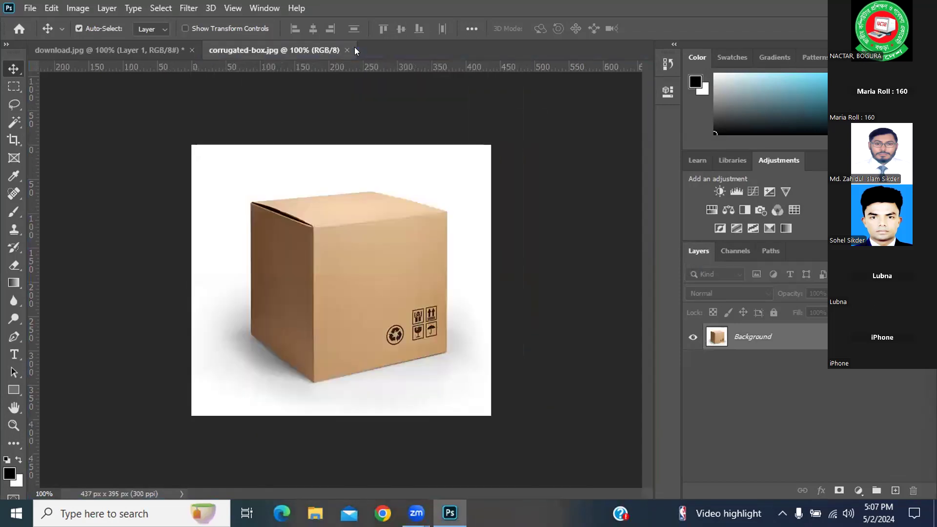
# Step: Try placing the top plane's corners in Vanishing Point again, then cancel the filter
pyautogui.click(187, 9)
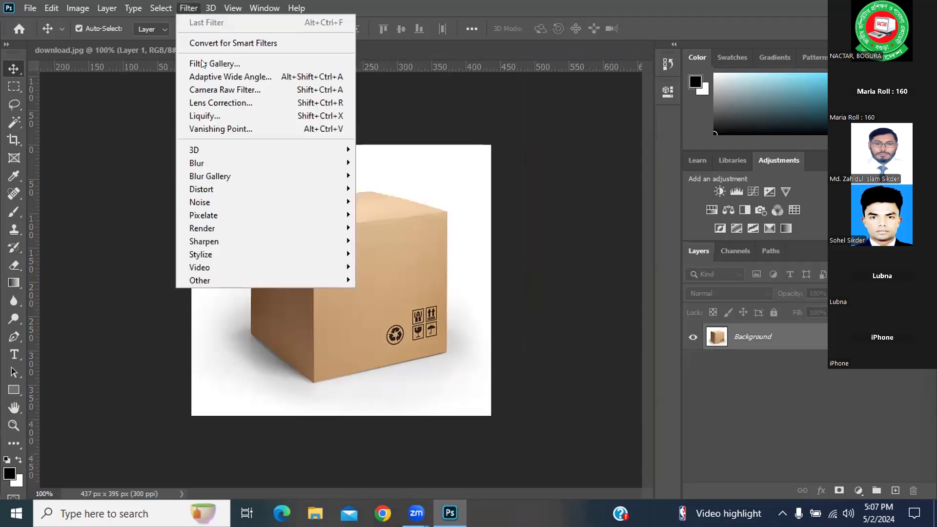
pyautogui.click(204, 129)
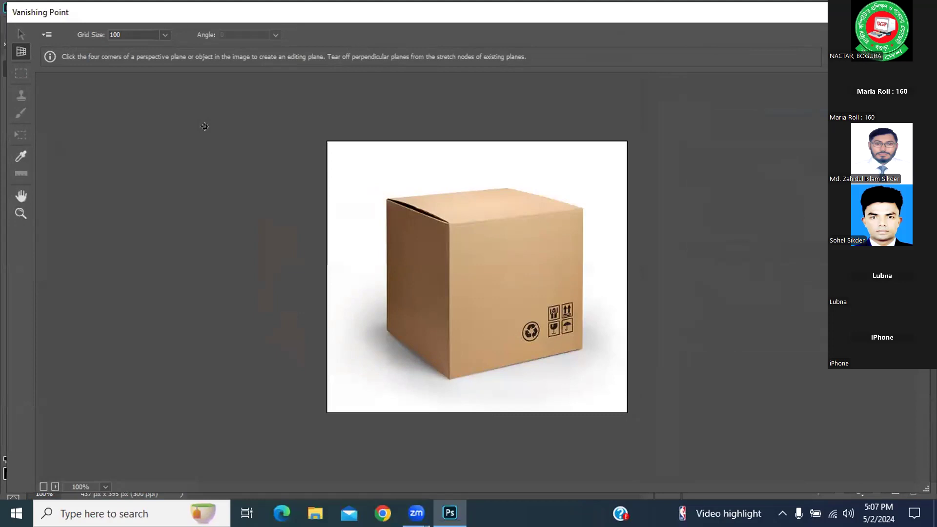
pyautogui.click(385, 197)
pyautogui.click(582, 205)
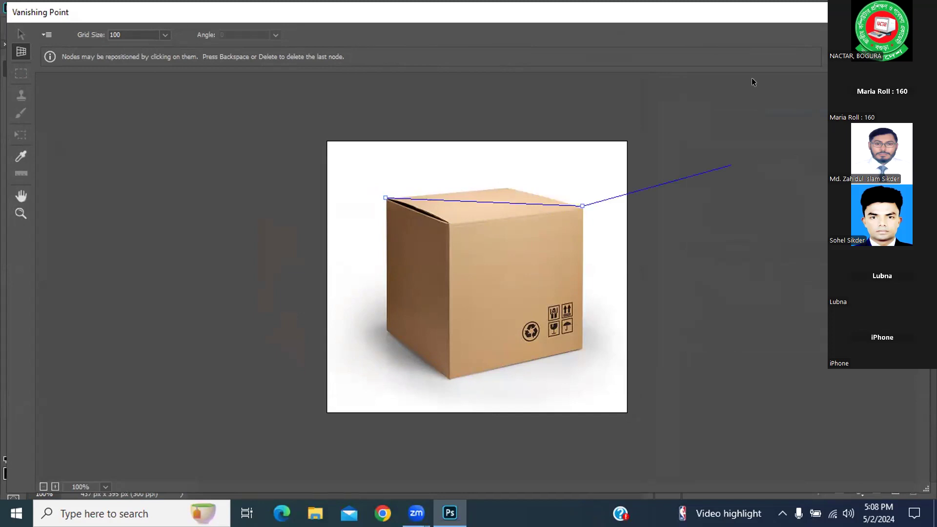
pyautogui.press('Escape')
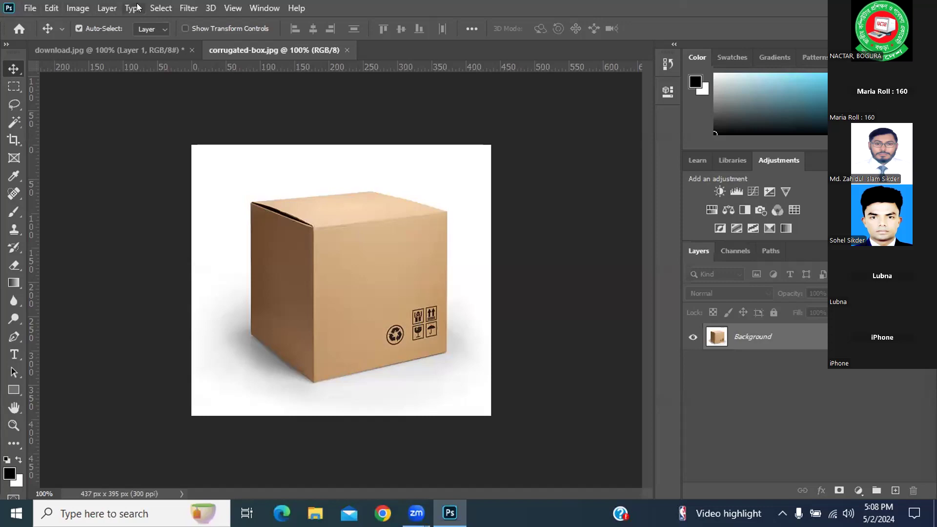
pyautogui.click(178, 5)
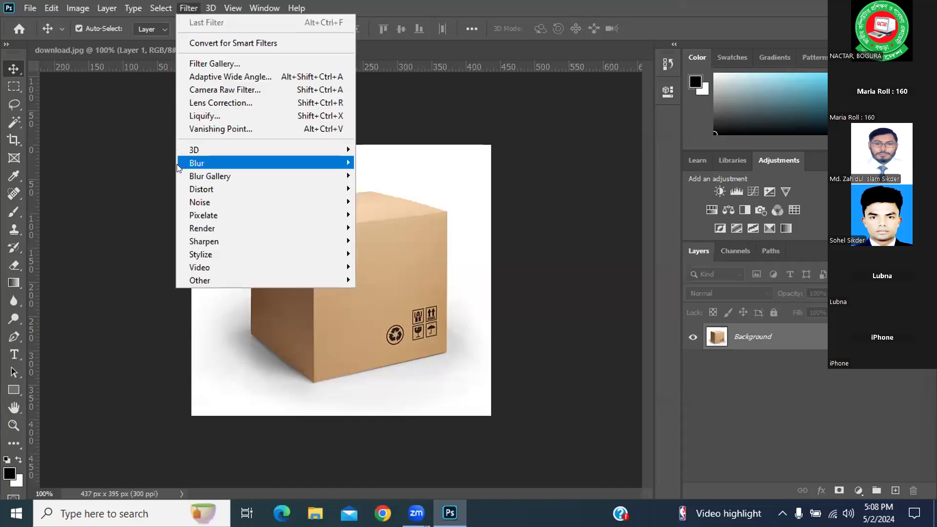
pyautogui.click(210, 132)
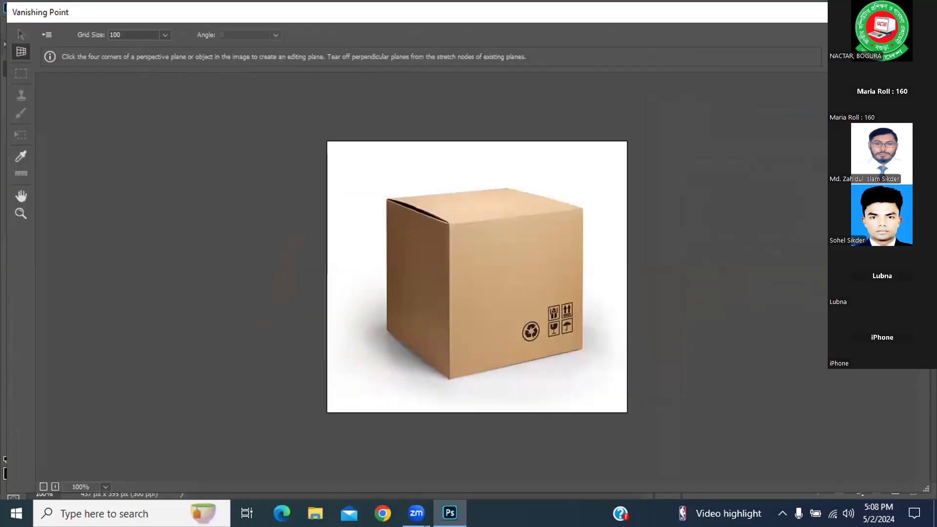
pyautogui.press('Escape')
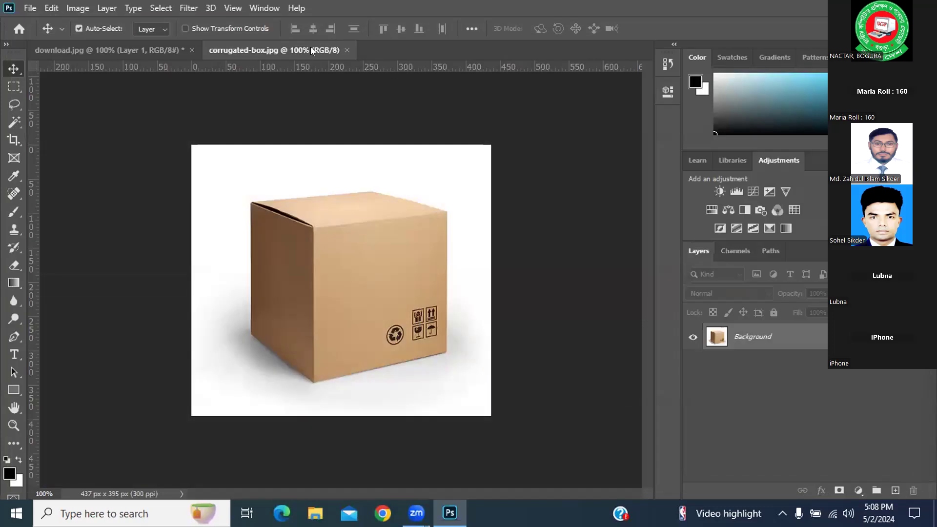
# Step: Select the whole logo image in download.jpg and switch back to the corrugated-box.jpg document
pyautogui.click(147, 47)
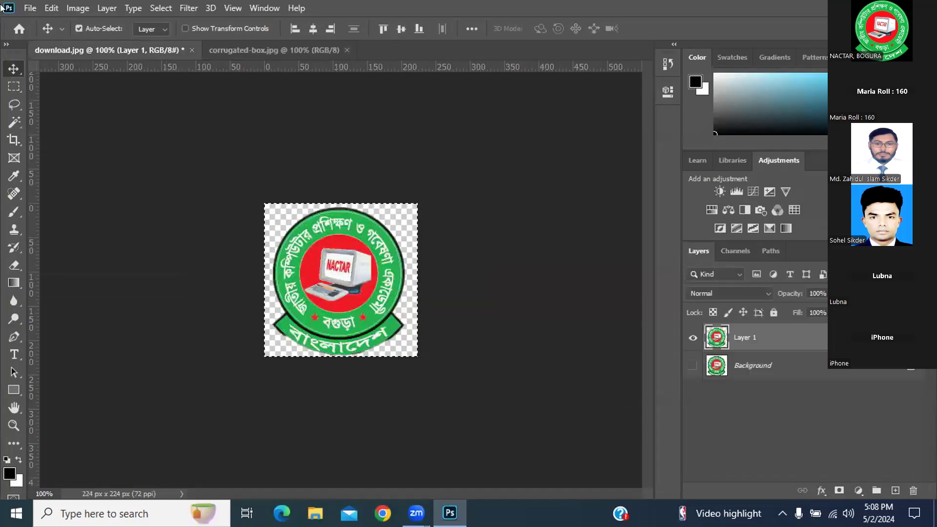
pyautogui.click(313, 182)
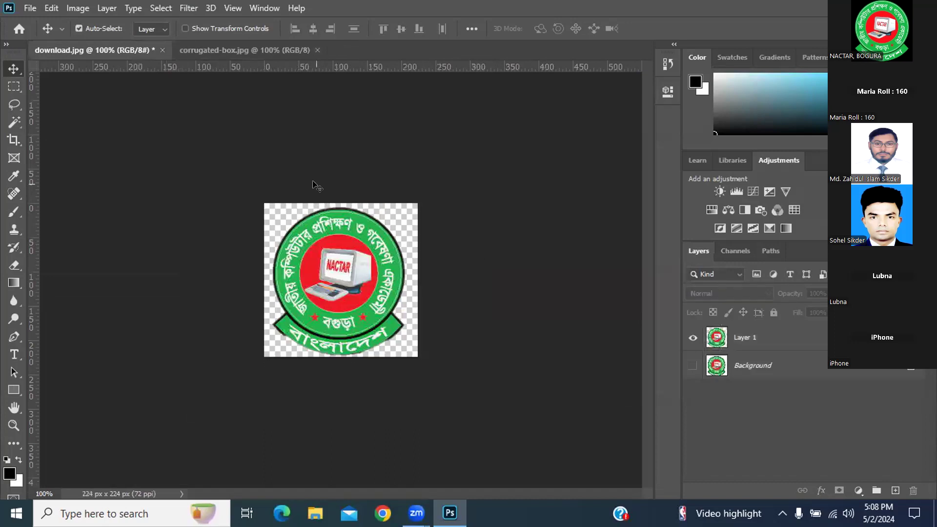
pyautogui.hotkey('ctrl', 'a')
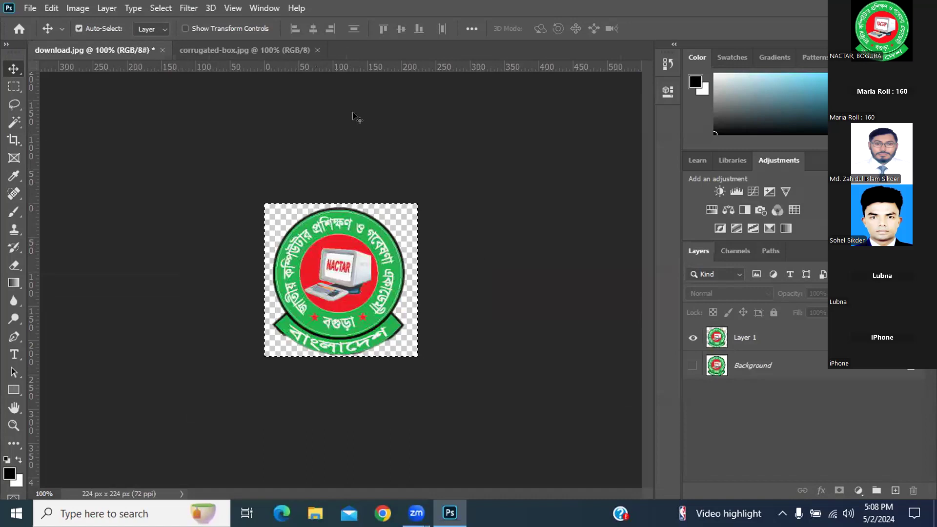
pyautogui.hotkey('ctrl', 'Tab')
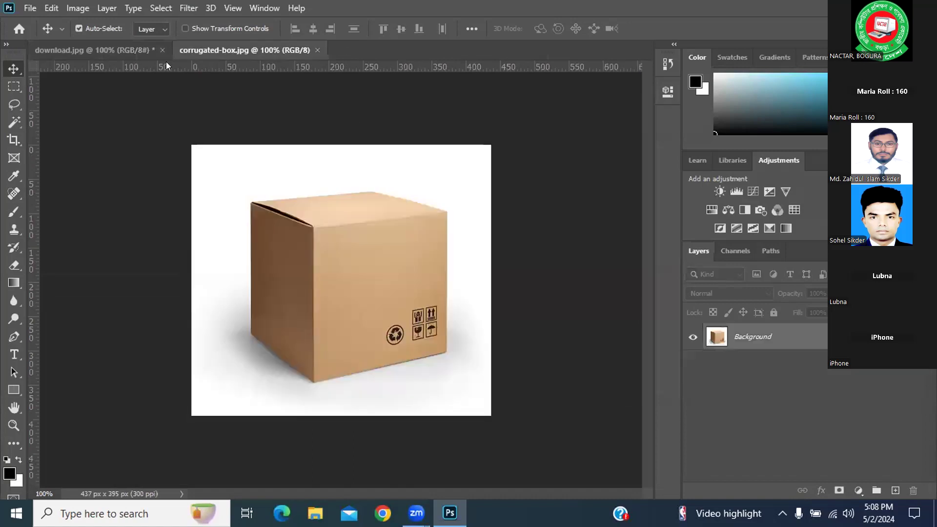
# Step: Open the Vanishing Point filter on the box image, place the top plane's four corners, and paste the copied logo
pyautogui.click(189, 7)
pyautogui.click(219, 129)
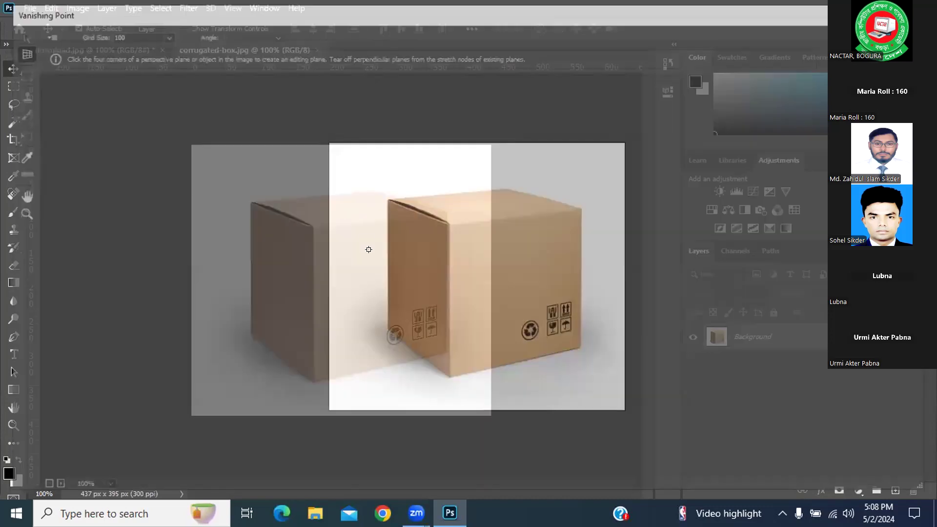
pyautogui.click(387, 199)
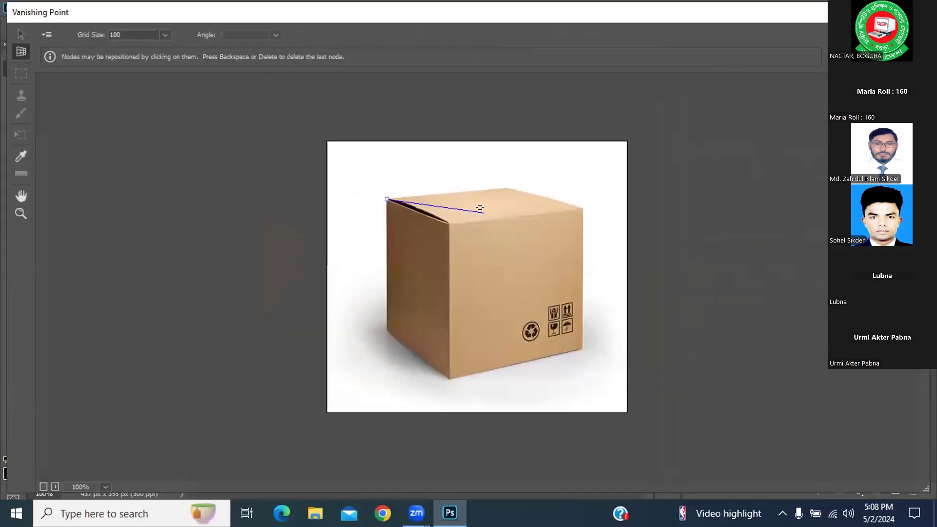
pyautogui.click(509, 188)
pyautogui.click(583, 209)
pyautogui.click(448, 222)
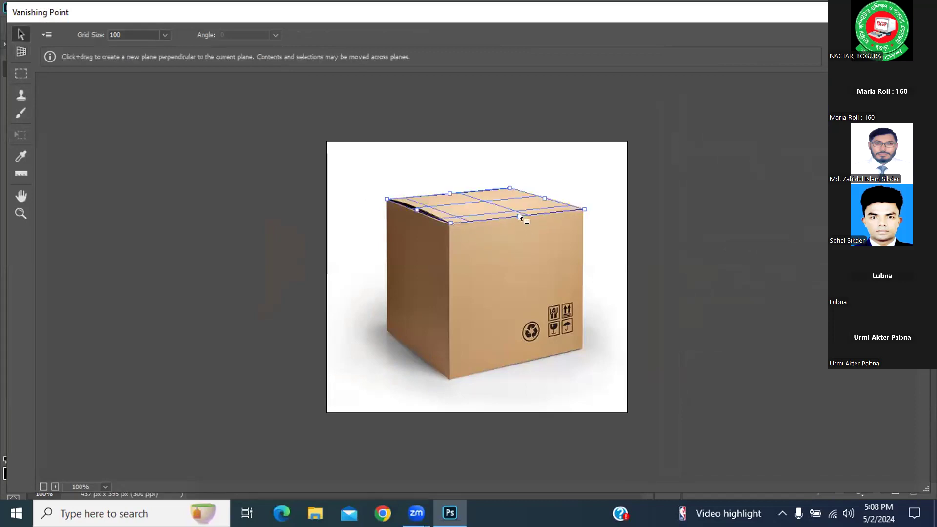
pyautogui.hotkey('ctrl', 'v')
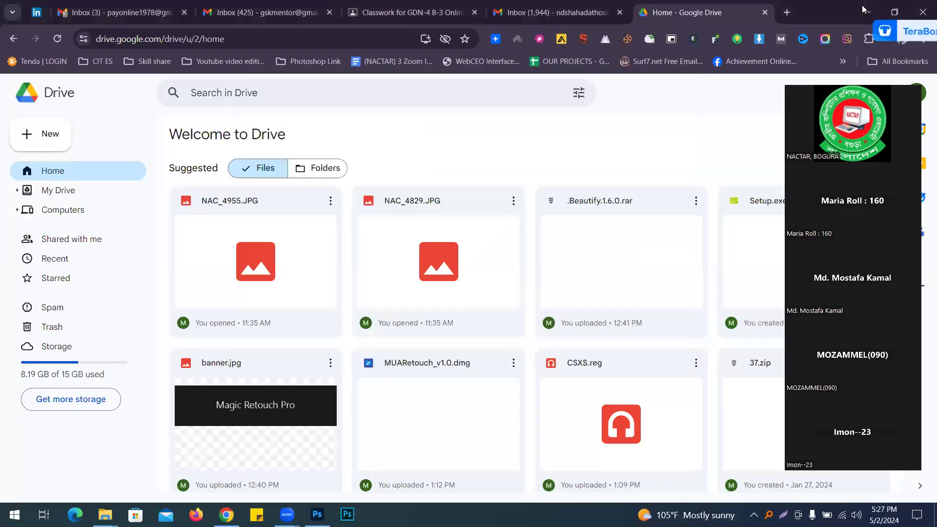
# Step: Switch to the browser and open a new tab
pyautogui.click(864, 11)
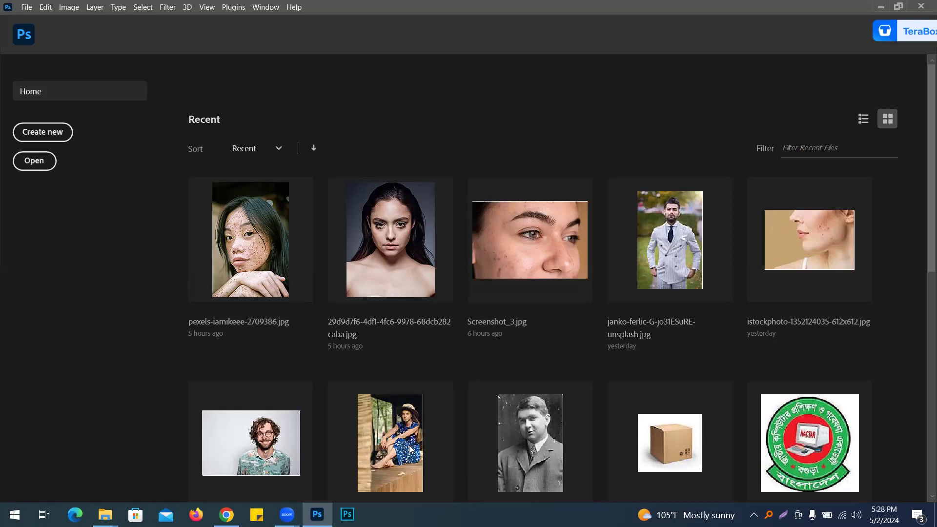
pyautogui.click(259, 449)
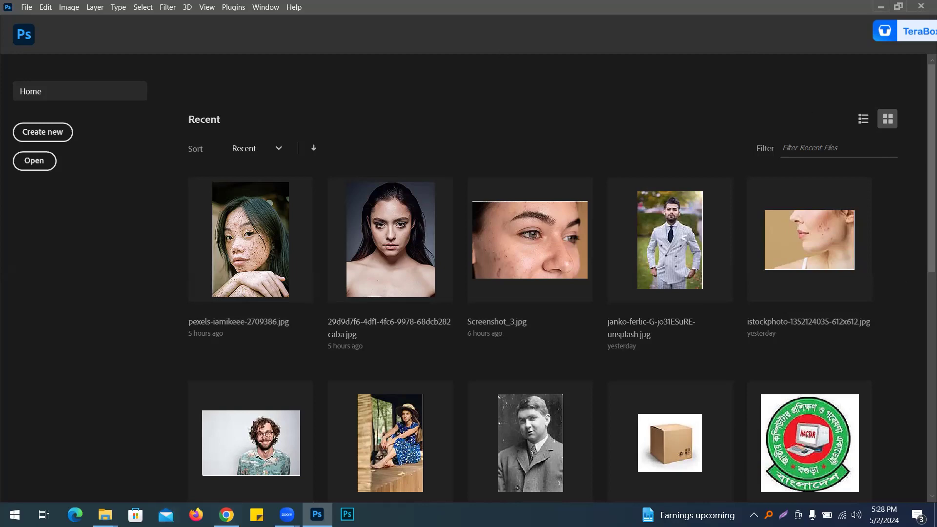
pyautogui.click(227, 515)
pyautogui.click(786, 13)
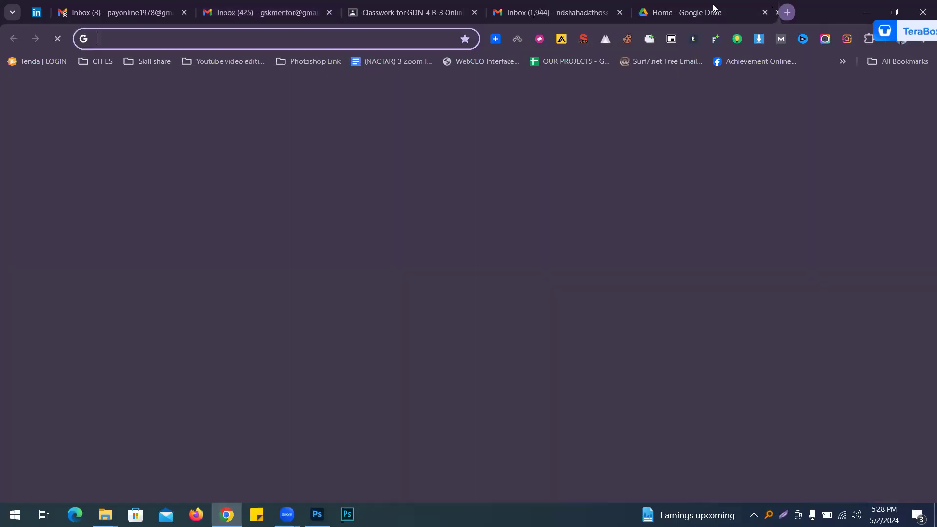
# Step: Search Google Images for face spot
pyautogui.click(441, 39)
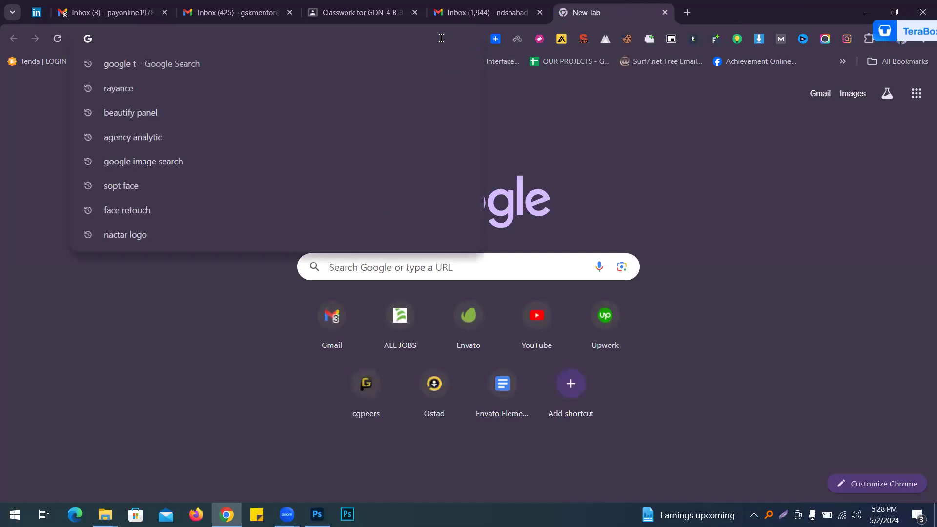
pyautogui.write('face s')
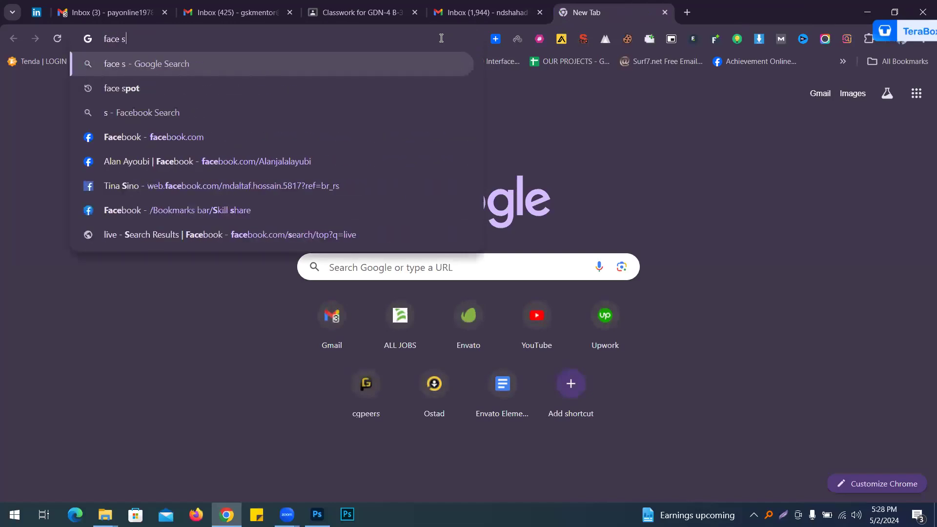
pyautogui.click(390, 89)
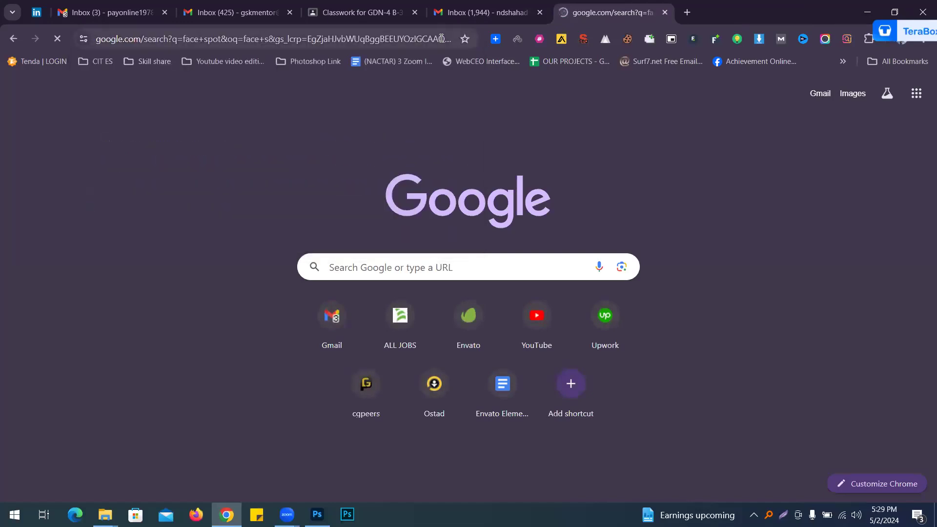
pyautogui.click(156, 156)
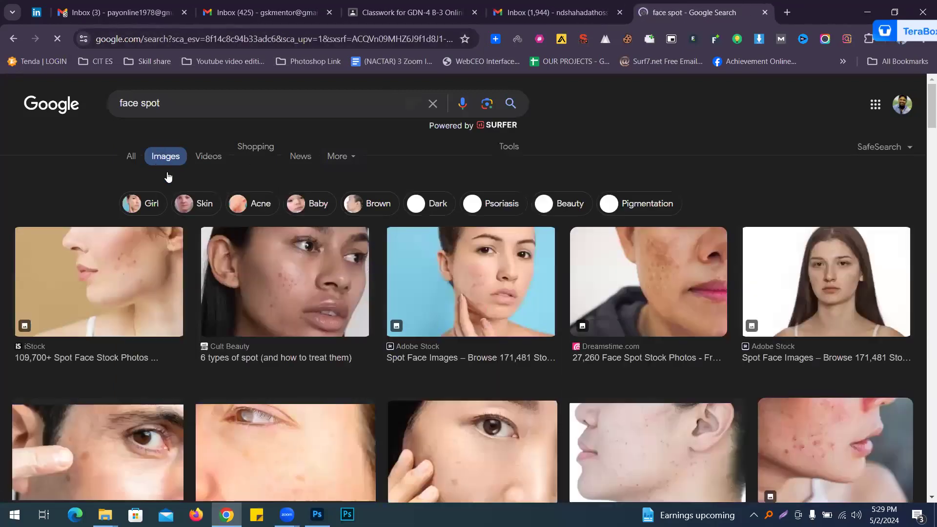
# Step: Browse the face spot image results, opening and closing one result page
pyautogui.scroll(-2, 698, 304)
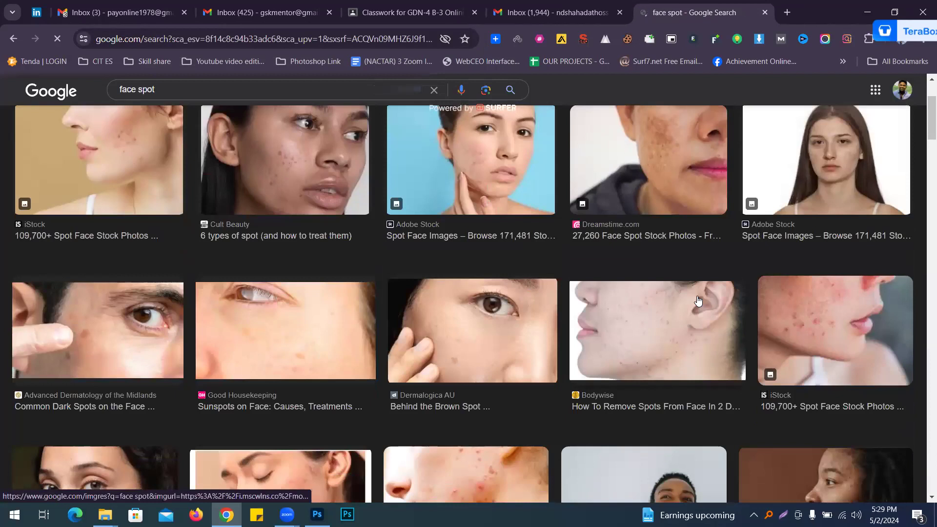
pyautogui.scroll(2, 698, 305)
pyautogui.scroll(-10, 698, 303)
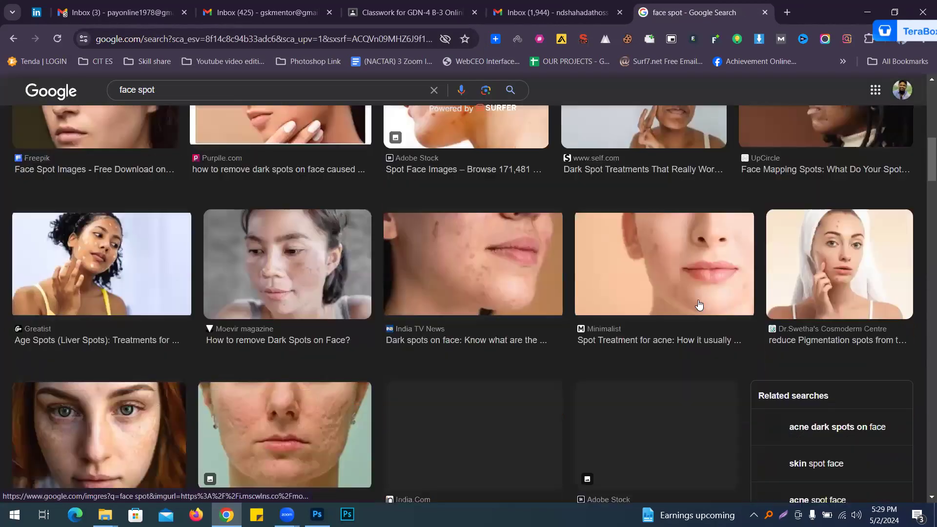
pyautogui.scroll(-2, 698, 304)
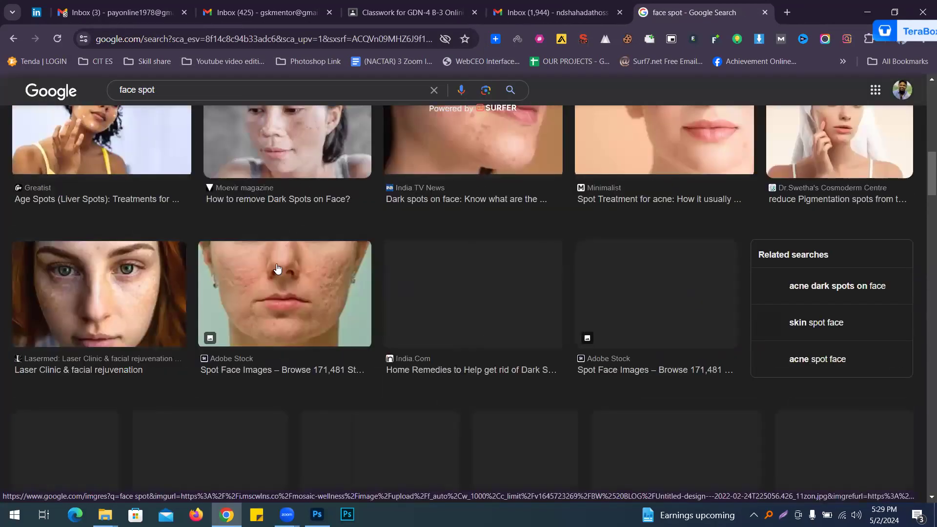
pyautogui.click(262, 217)
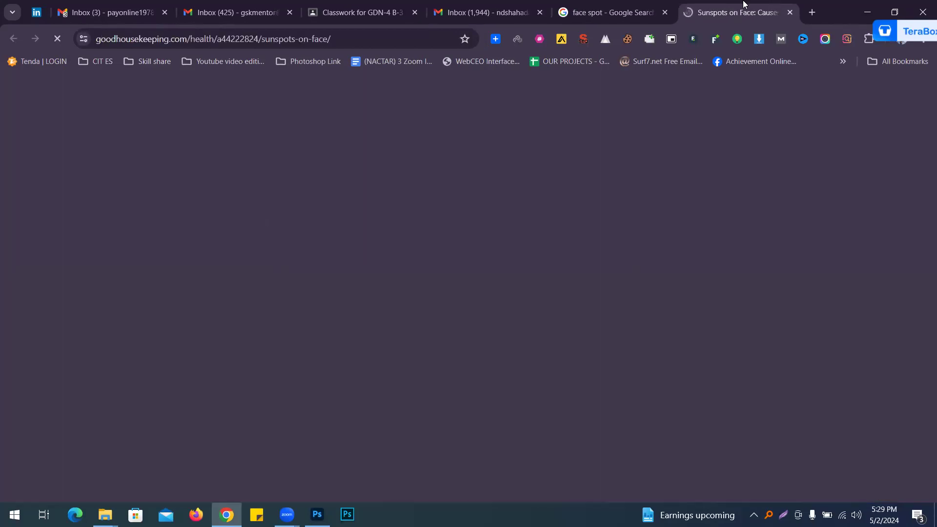
pyautogui.hotkey('ctrl', 'w')
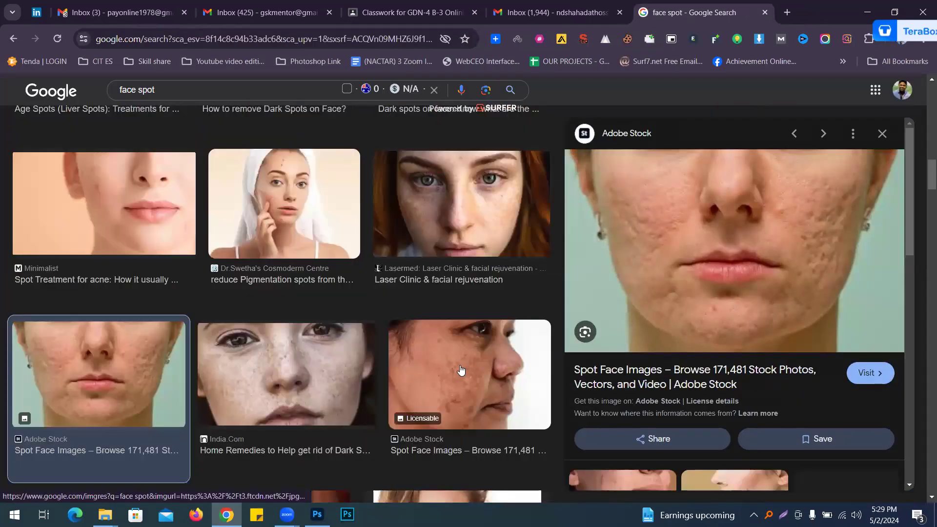
# Step: Save the Adobe Stock close-up of a woman's spotted cheek to the Downloads folder
pyautogui.click(461, 371)
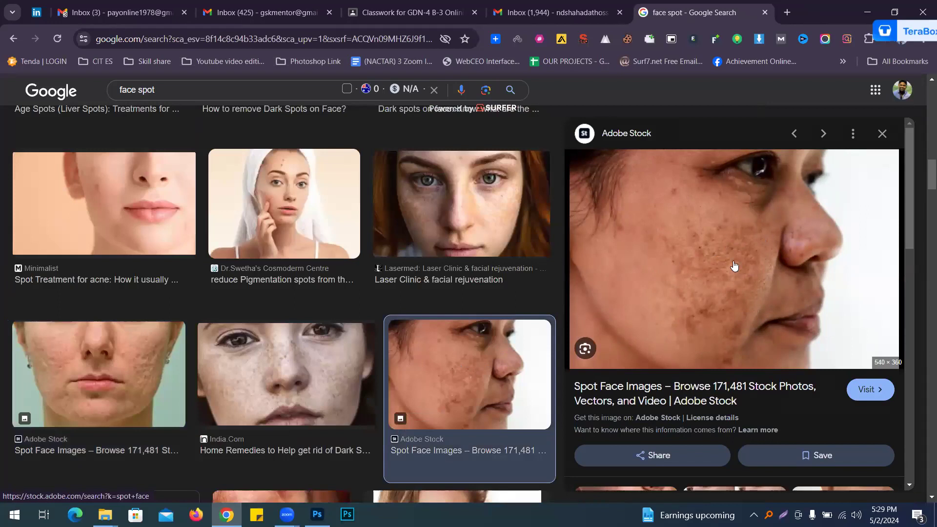
pyautogui.rightClick(699, 236)
pyautogui.click(722, 399)
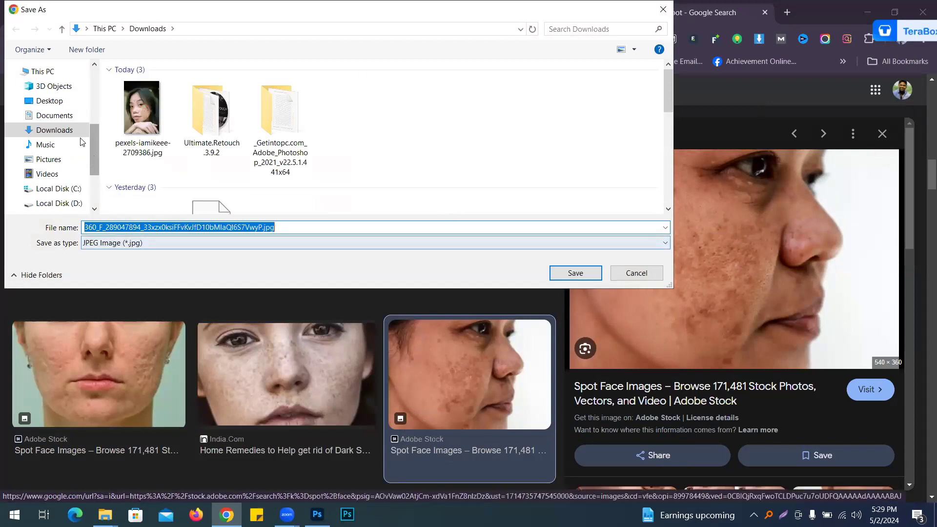
pyautogui.click(583, 273)
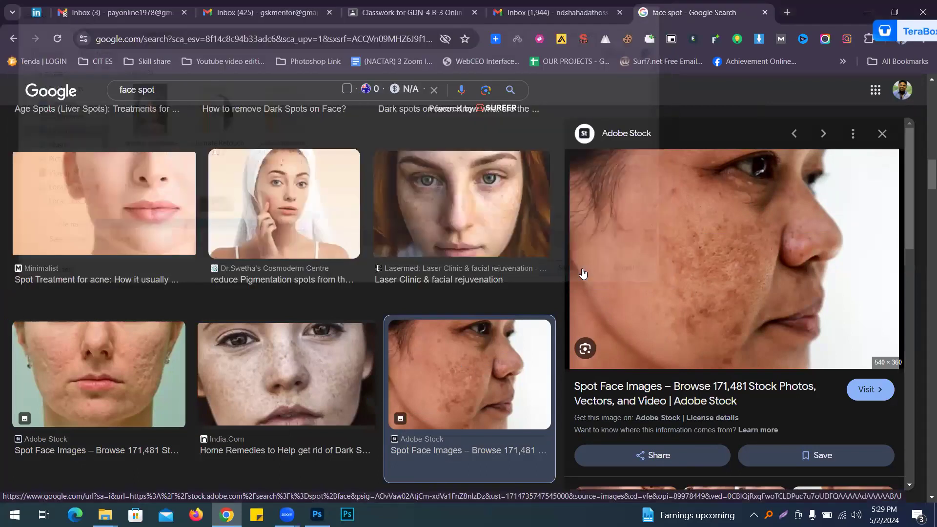
# Step: Open the downloaded face spot image in Photoshop from the Downloads folder
pyautogui.hotkey('alt', 'Tab')
pyautogui.hotkey('ctrl', 'o')
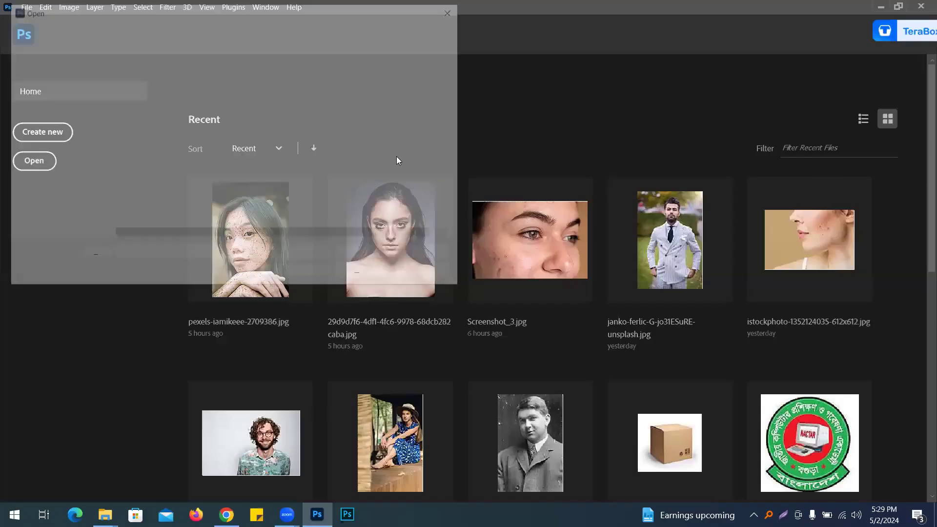
pyautogui.click(43, 102)
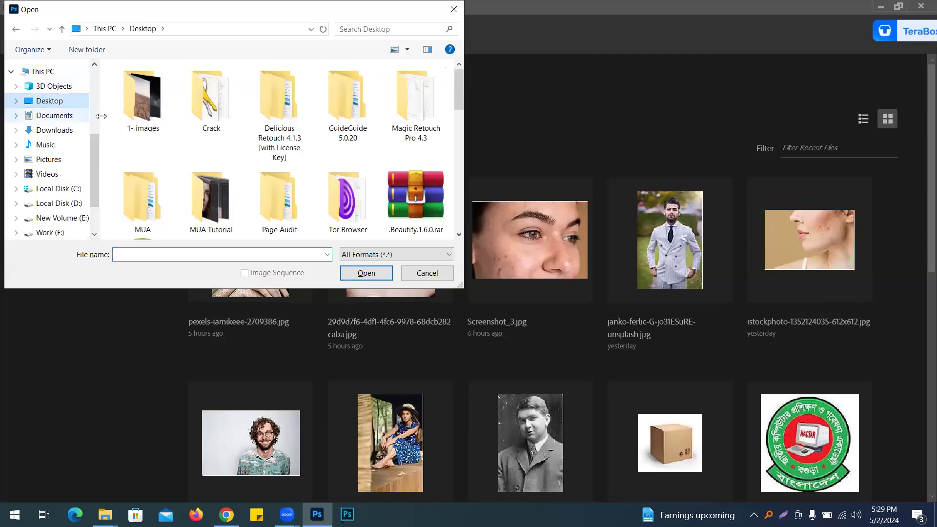
pyautogui.scroll(-3, 246, 146)
pyautogui.scroll(-10, 322, 148)
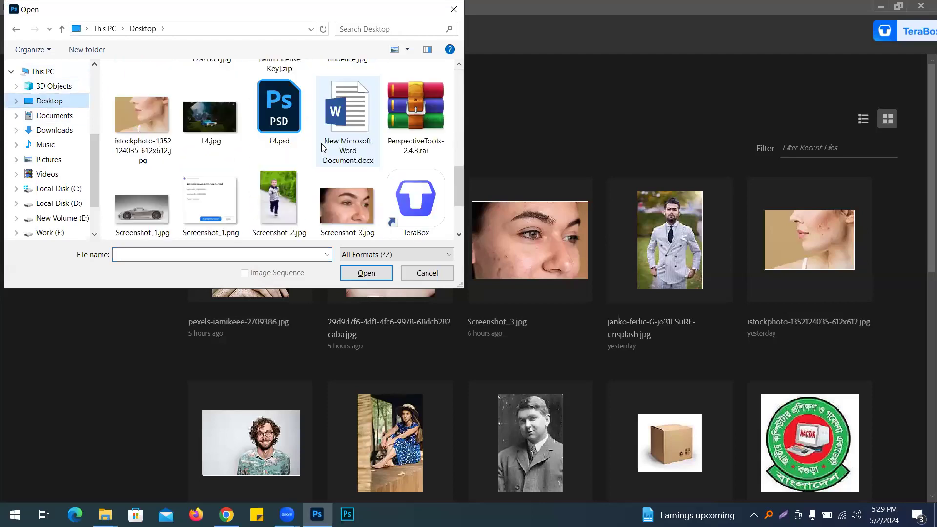
pyautogui.click(348, 100)
pyautogui.scroll(5, 339, 116)
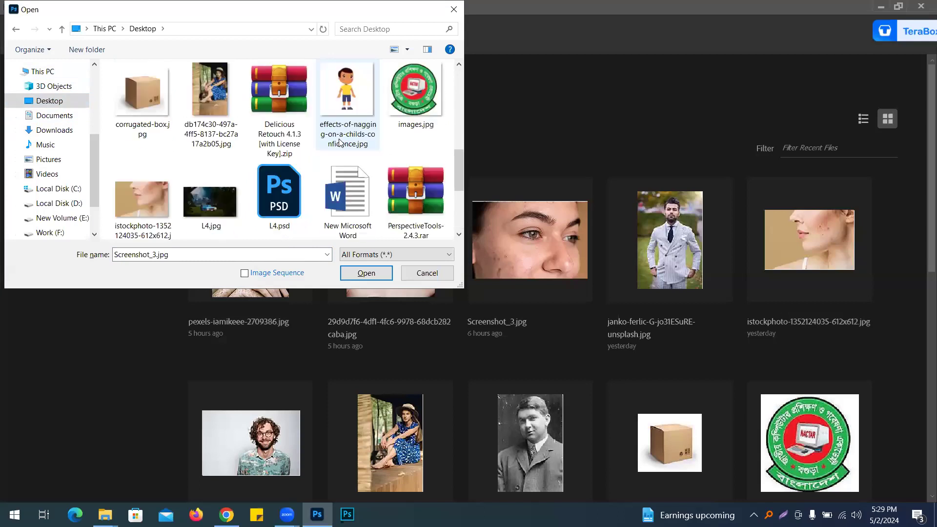
pyautogui.click(78, 133)
pyautogui.doubleClick(134, 119)
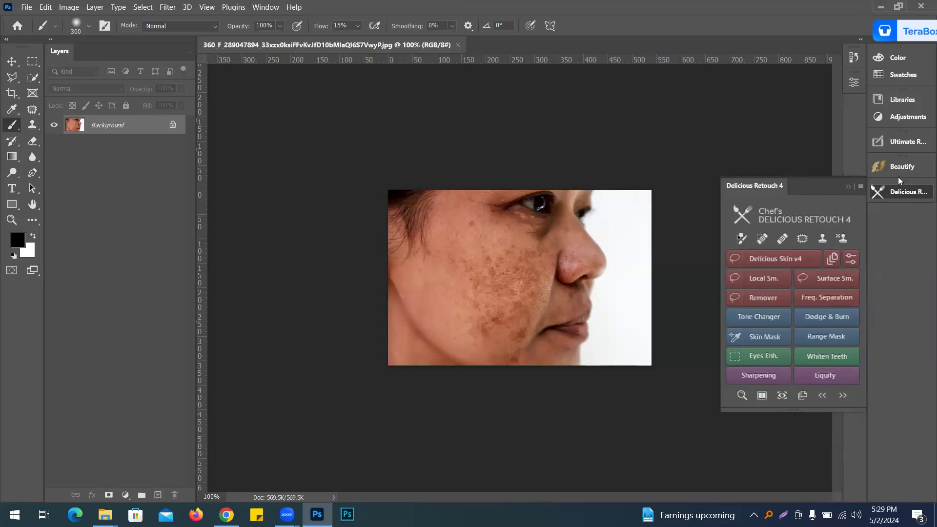
# Step: Close the retouch plugin panel, select the Move tool and duplicate the background layer
pyautogui.click(848, 186)
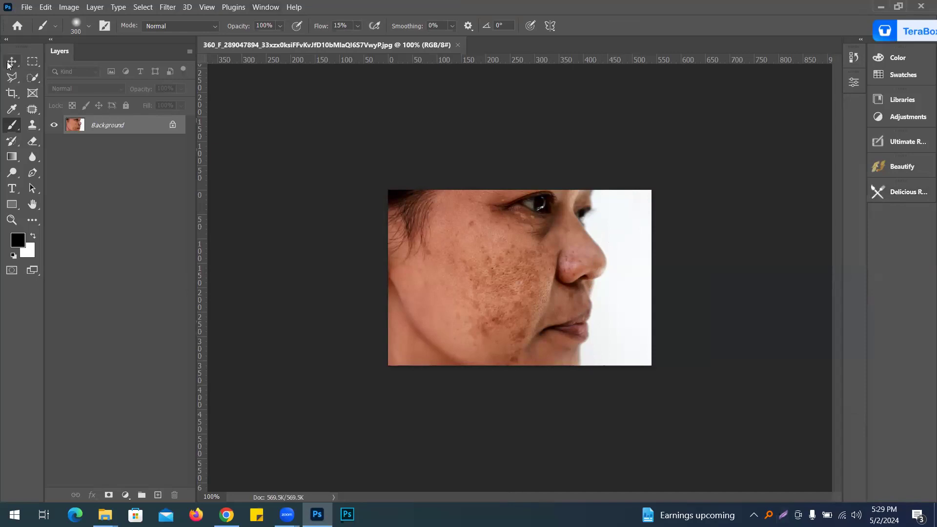
pyautogui.click(12, 61)
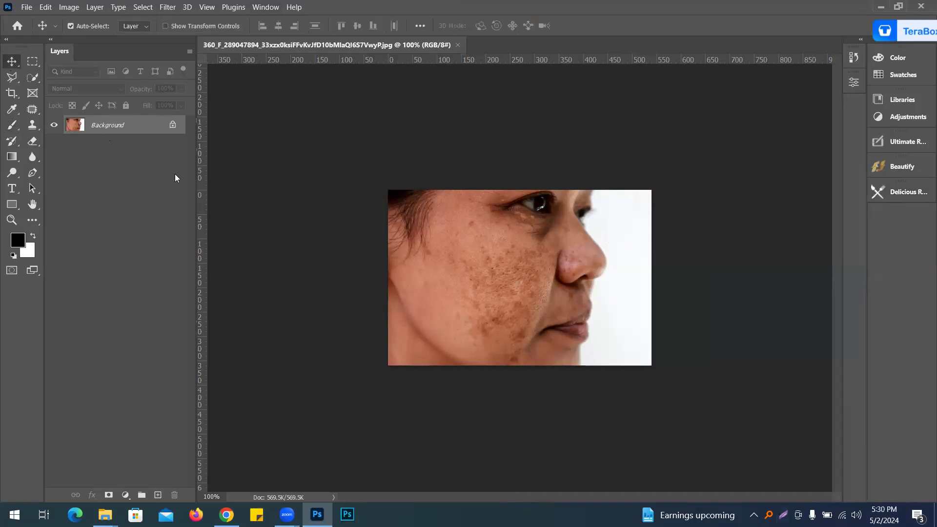
pyautogui.hotkey('ctrl', '+')
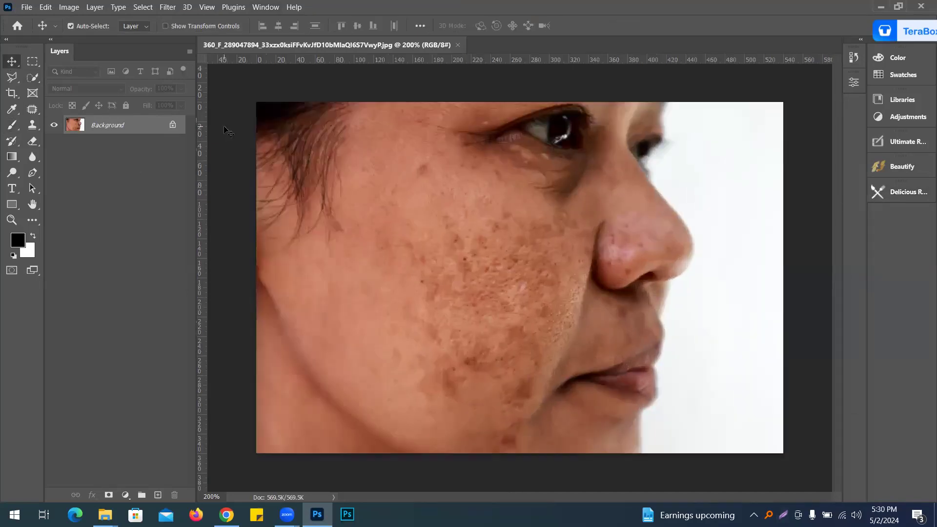
pyautogui.hotkey('ctrl', 'j')
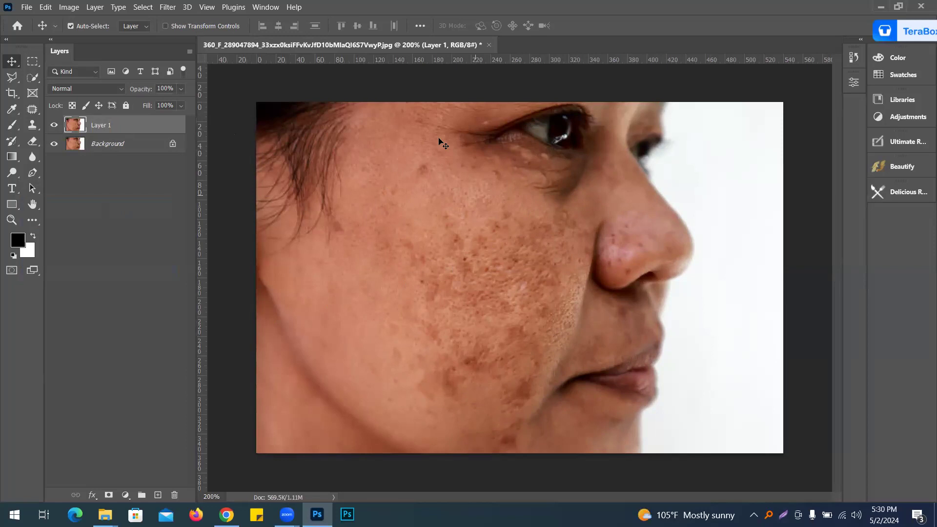
# Step: Add a Black & White adjustment layer with Reds set to -56 and Yellows to 33
pyautogui.click(126, 495)
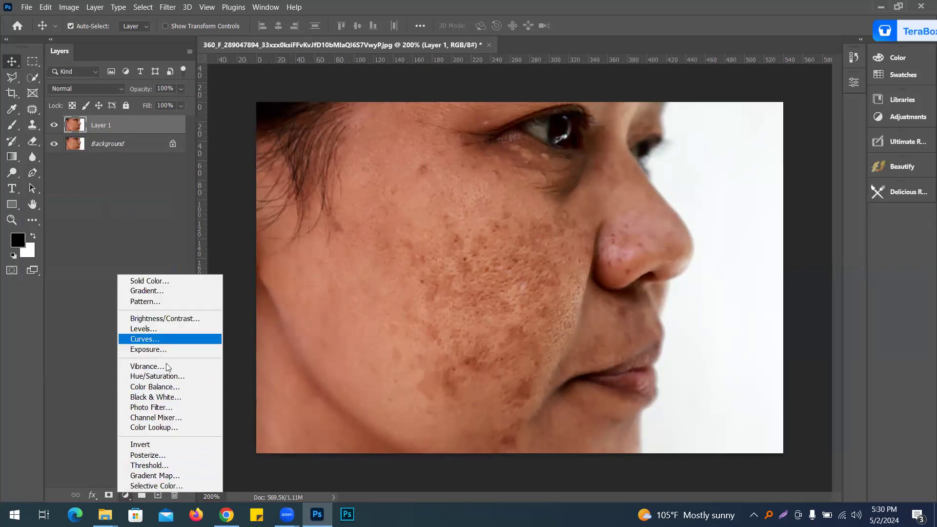
pyautogui.click(166, 397)
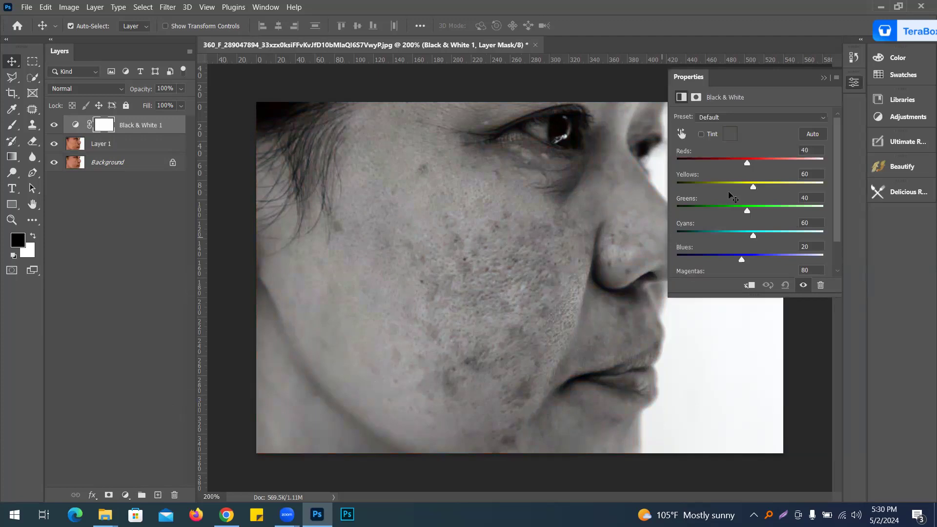
pyautogui.moveTo(744, 161); pyautogui.dragTo(721, 159)
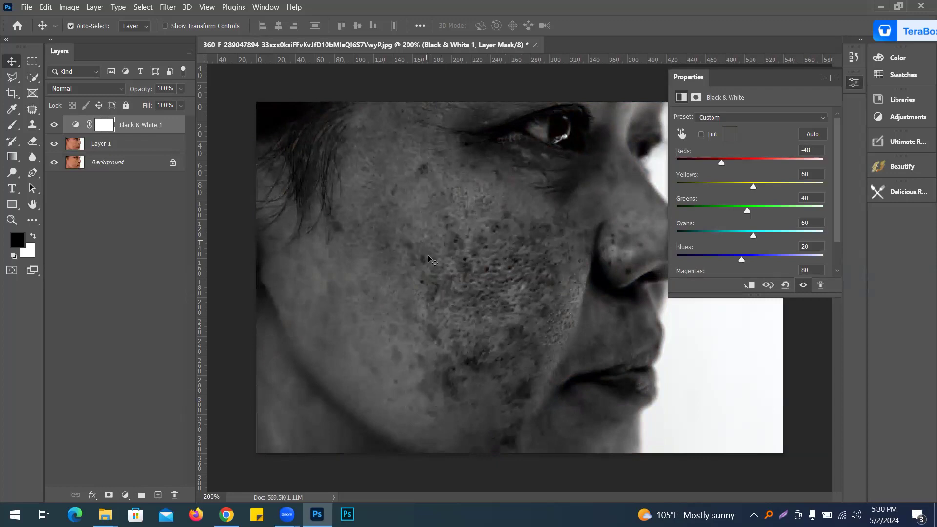
pyautogui.moveTo(722, 162); pyautogui.dragTo(749, 181)
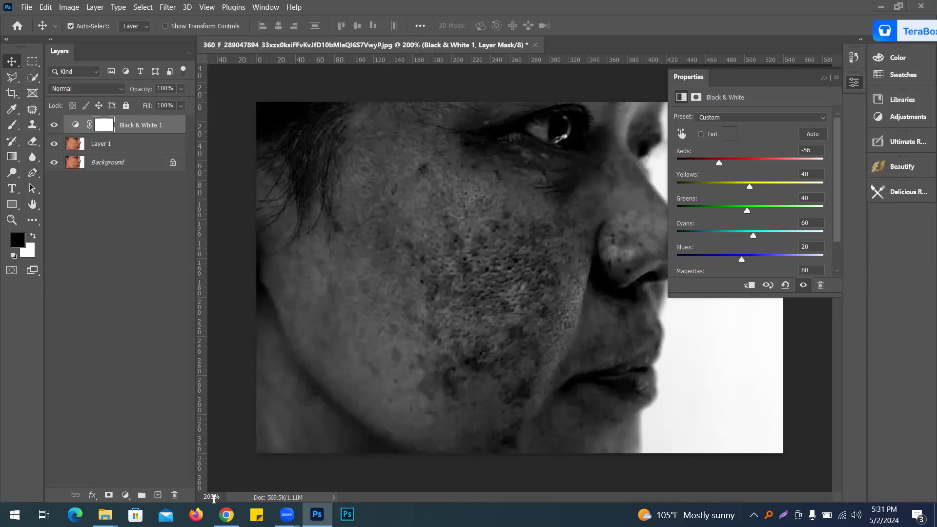
pyautogui.moveTo(750, 190); pyautogui.dragTo(744, 188)
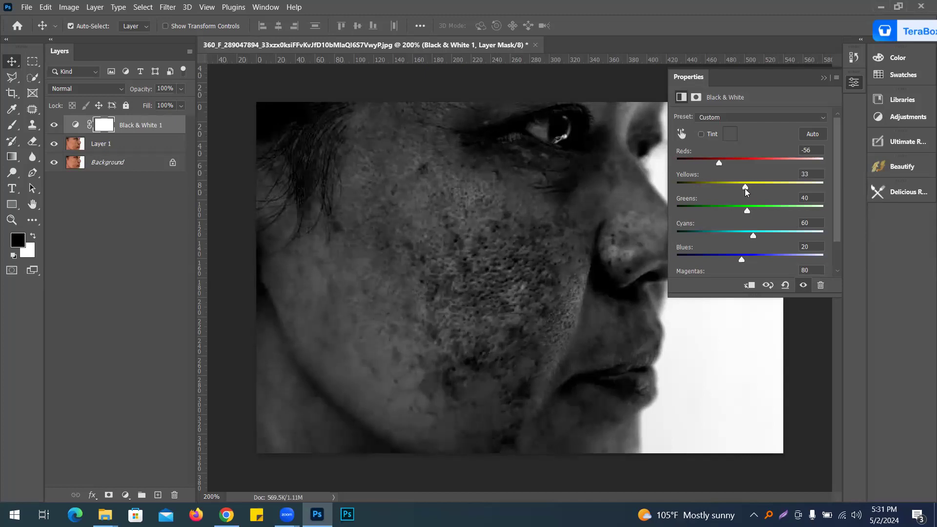
pyautogui.click(825, 78)
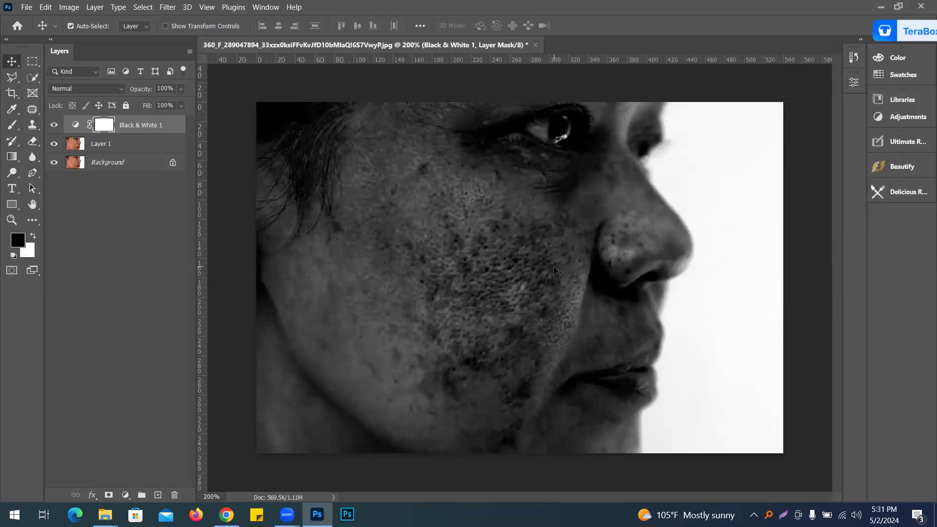
# Step: Add a Curves adjustment layer, lowering the white point and moving the black point inward to darken the image
pyautogui.click(126, 495)
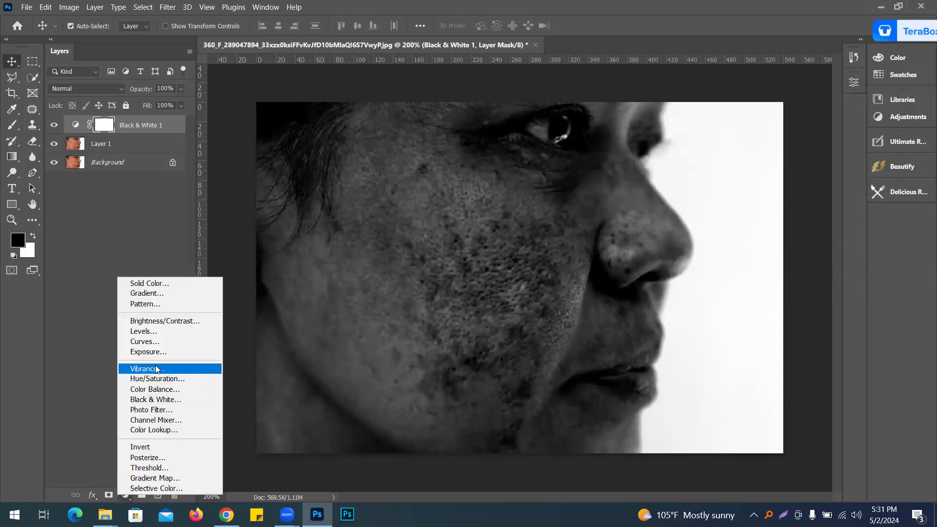
pyautogui.click(156, 342)
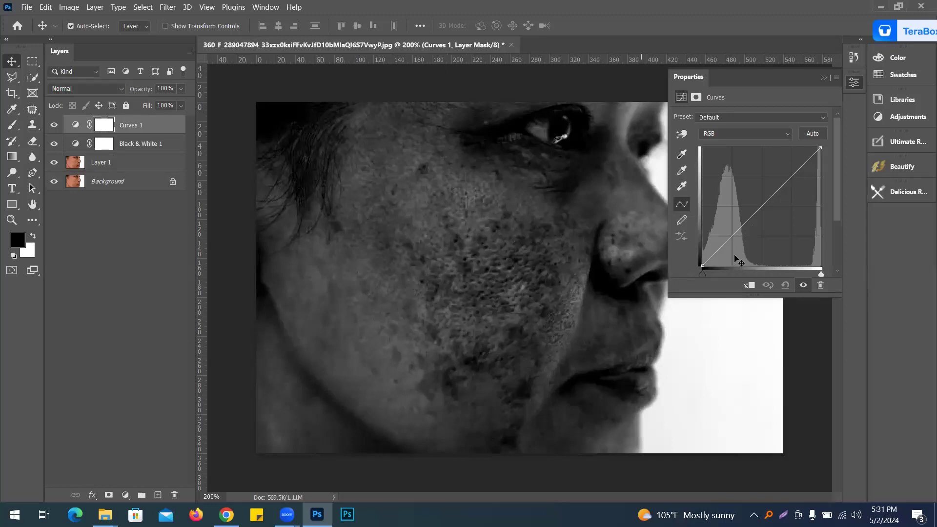
pyautogui.moveTo(702, 262); pyautogui.dragTo(703, 258)
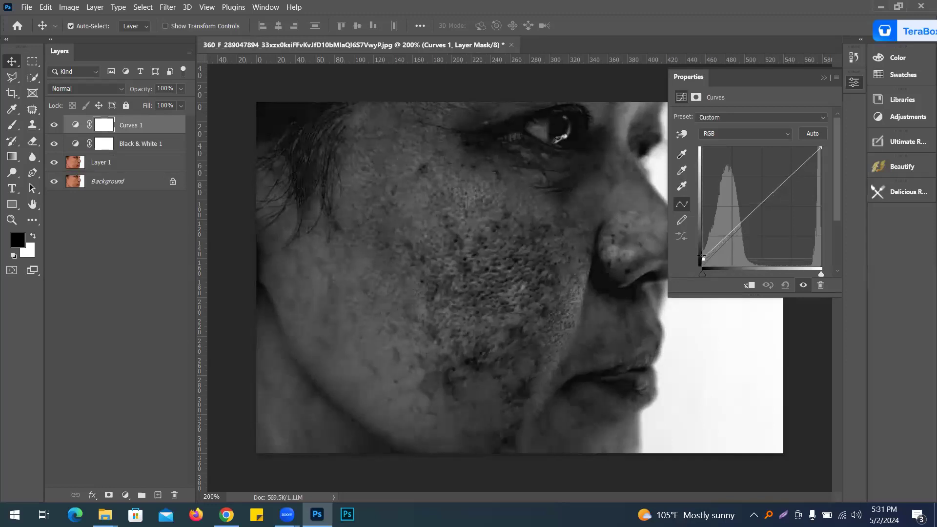
pyautogui.moveTo(820, 148); pyautogui.dragTo(820, 160)
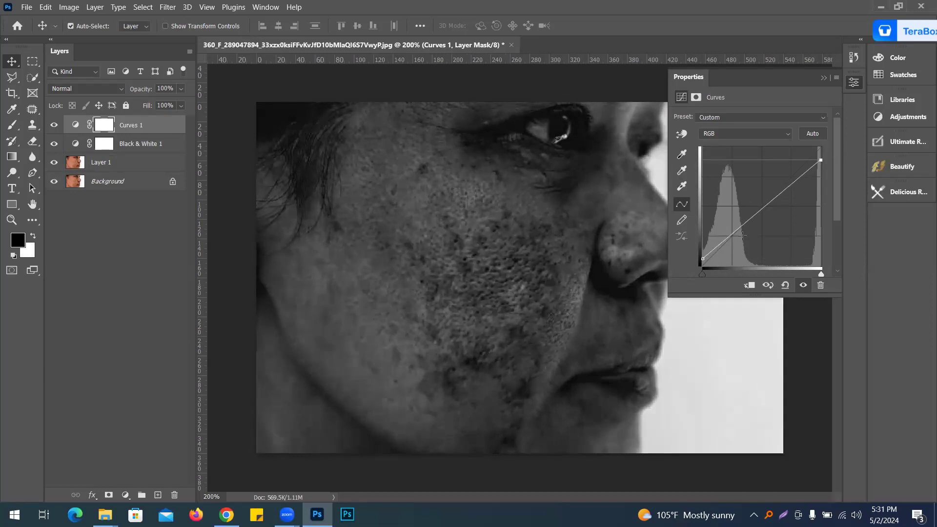
pyautogui.moveTo(703, 258)
pyautogui.mouseDown()
pyautogui.moveTo(706, 242)
pyautogui.moveTo(706, 266)
pyautogui.mouseUp()
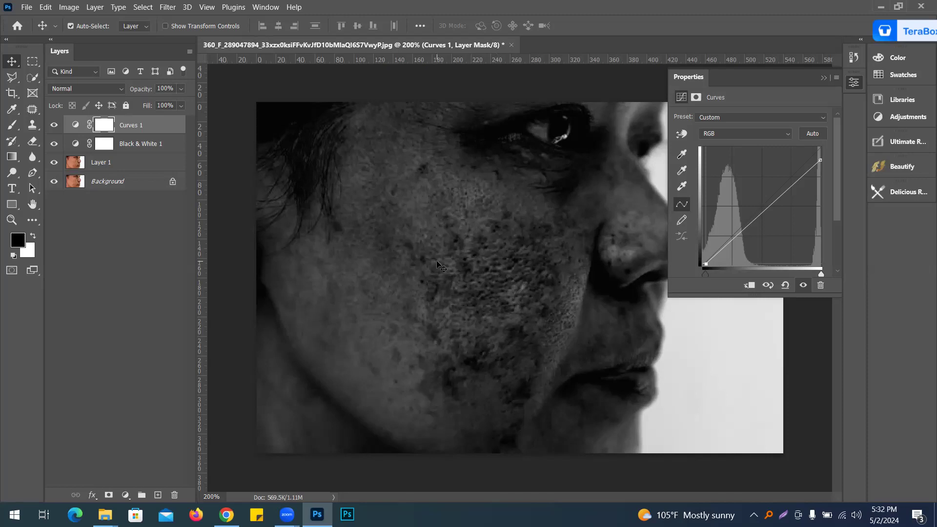
# Step: Select Layer 1, close the Properties panel and add a new empty layer above it
pyautogui.click(127, 164)
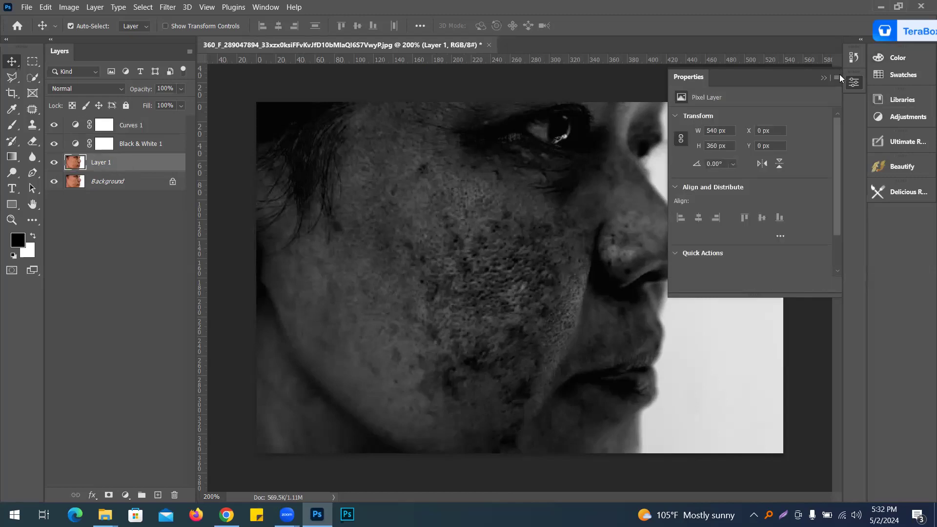
pyautogui.click(823, 78)
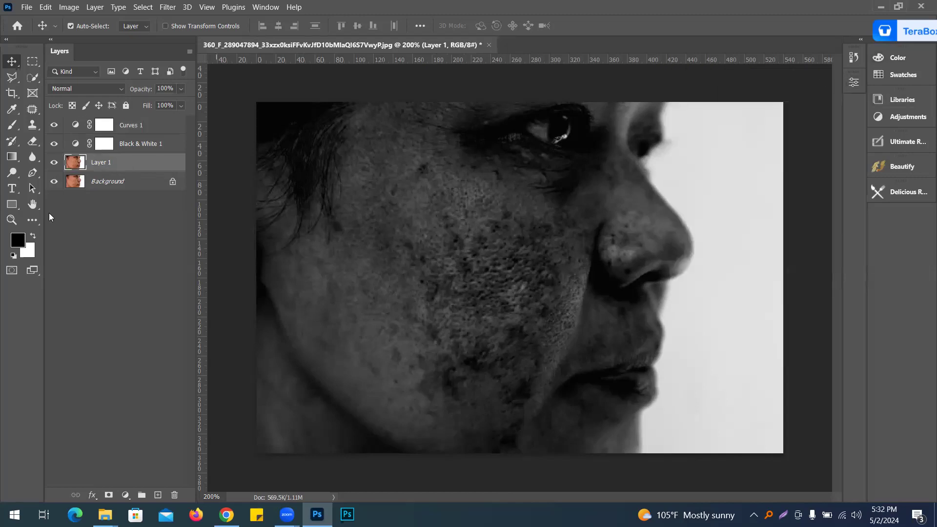
pyautogui.click(159, 494)
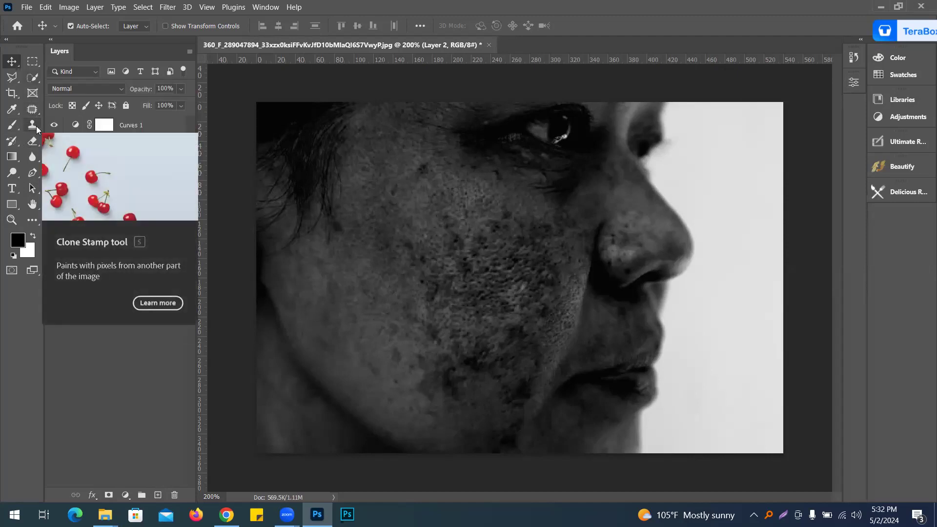
# Step: Switch to the Healing Brush tool and set its sampling to Current & Below
pyautogui.click(32, 109)
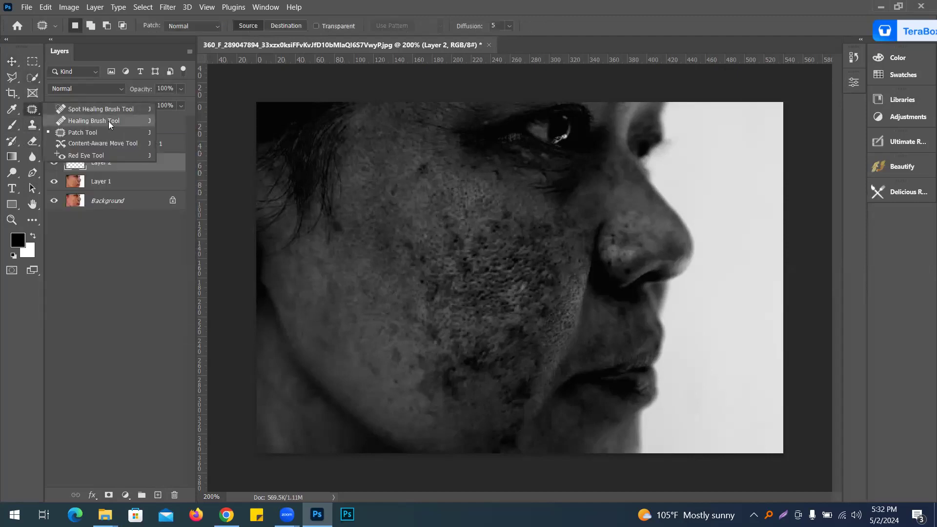
pyautogui.click(78, 121)
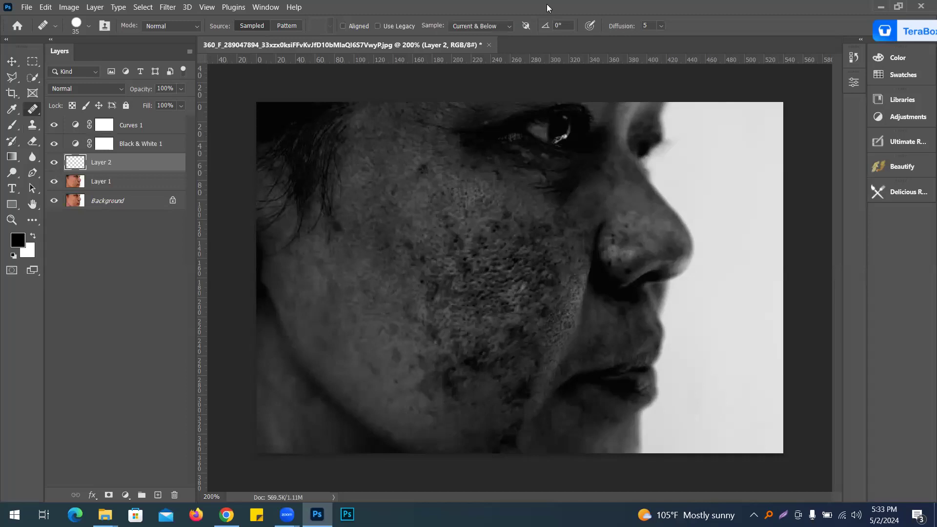
pyautogui.click(484, 26)
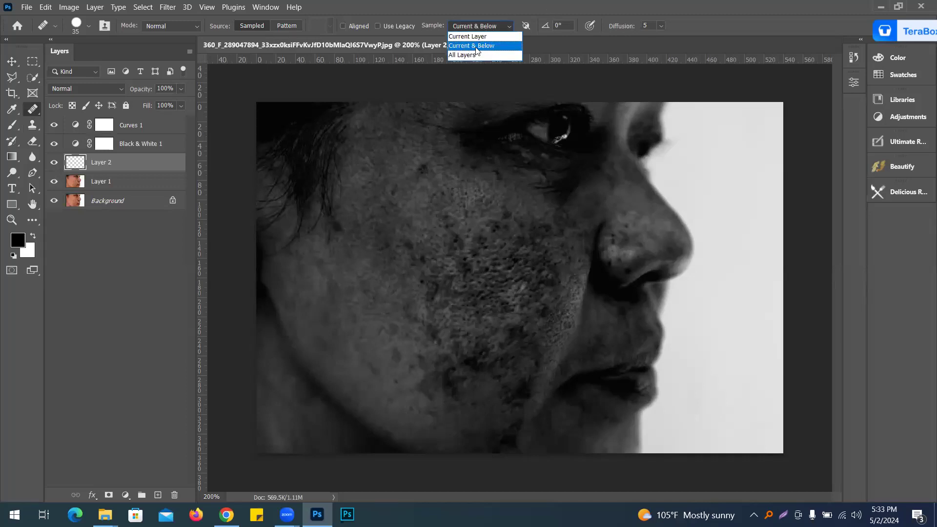
pyautogui.click(476, 51)
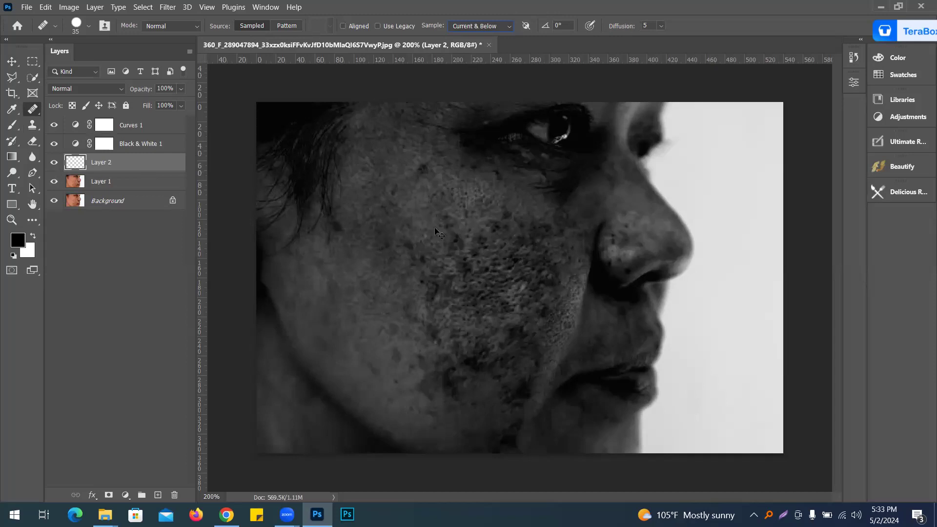
# Step: Set the Healing Brush size to 30 px
pyautogui.keyDown('ctrl'); pyautogui.click(436, 227); pyautogui.keyUp('ctrl')
pyautogui.hotkey('ctrl', '-')
pyautogui.hotkey('ctrl', '-')
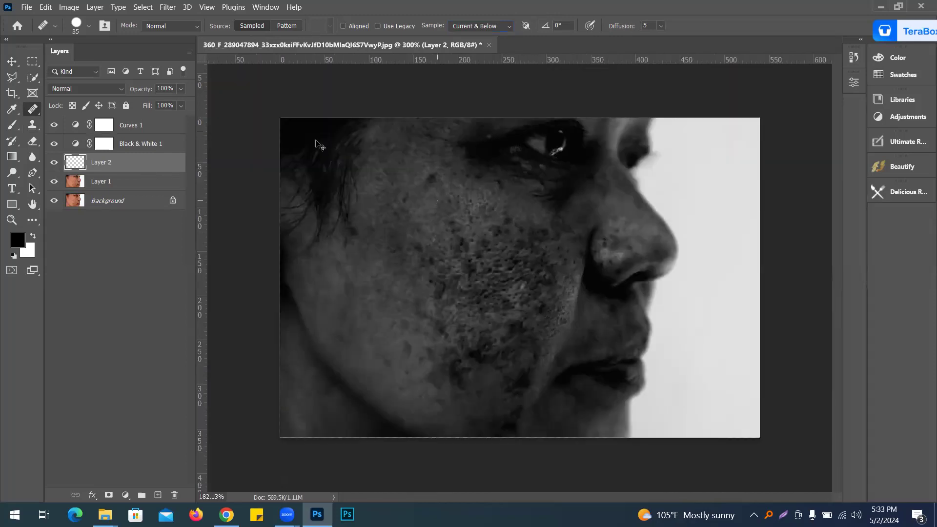
pyautogui.click(89, 26)
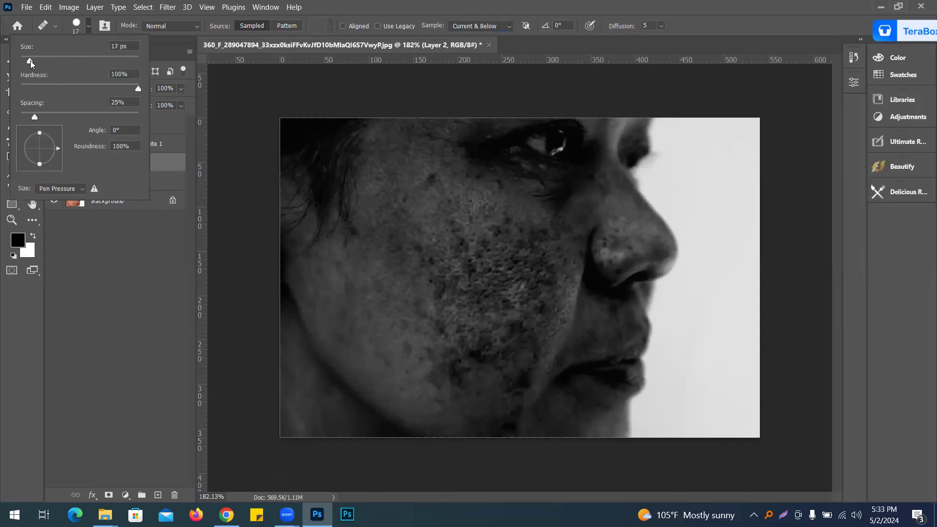
pyautogui.click(613, 5)
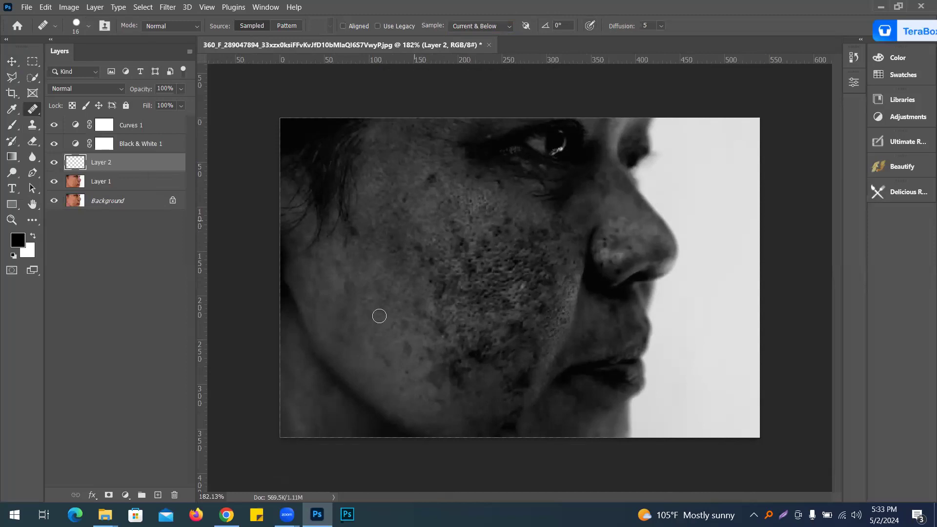
pyautogui.click(401, 249)
pyautogui.click(410, 357)
pyautogui.click(398, 297)
pyautogui.press(']')
pyautogui.press(']')
pyautogui.press(']')
# Step: Sample clean skin and heal the dark spots on the upper cheek below the eye
pyautogui.click(389, 272)
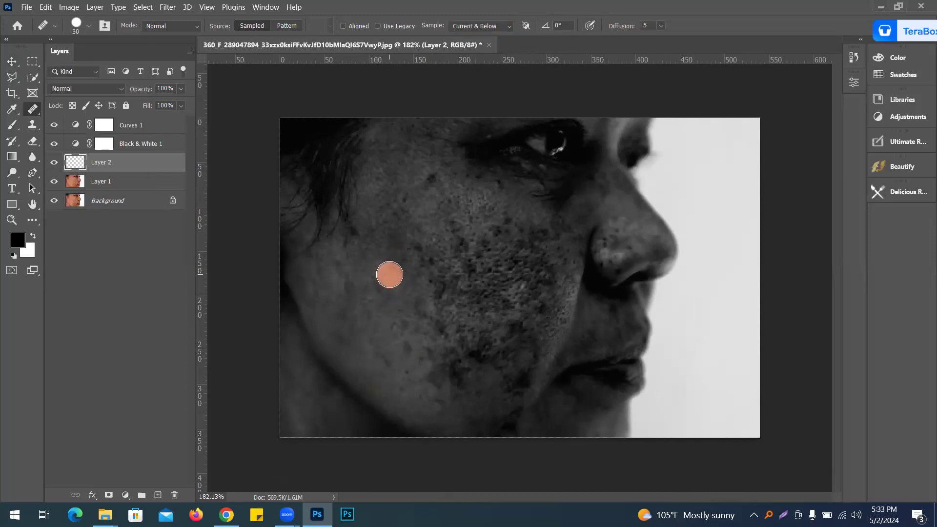
pyautogui.click(427, 256)
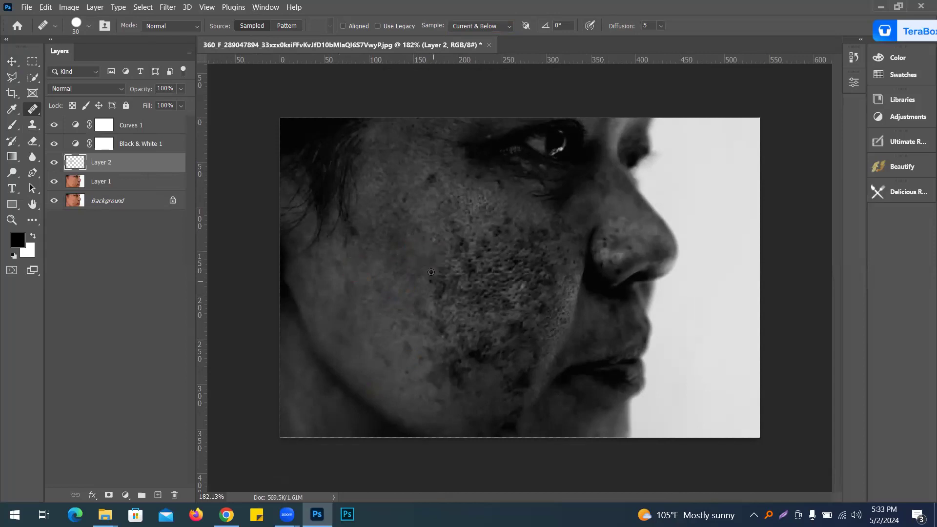
pyautogui.click(436, 166)
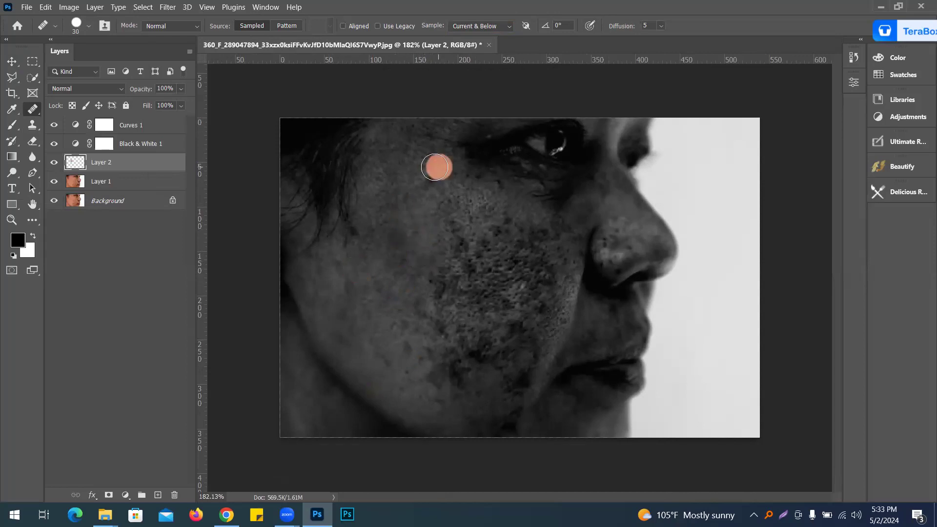
pyautogui.keyDown('alt'); pyautogui.click(389, 180); pyautogui.keyUp('alt')
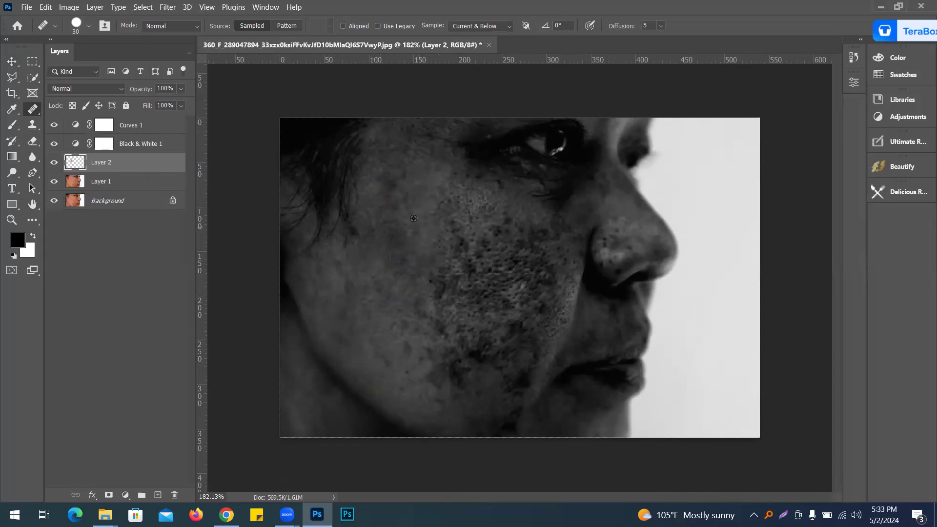
pyautogui.moveTo(459, 237); pyautogui.dragTo(457, 235)
pyautogui.click(494, 193)
pyautogui.click(416, 192)
pyautogui.keyDown('alt'); pyautogui.click(459, 176); pyautogui.keyUp('alt')
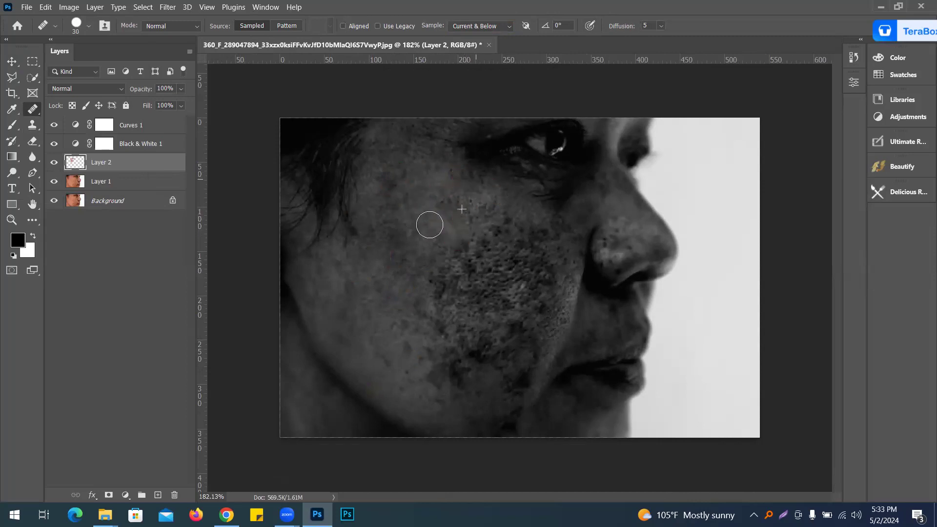
# Step: Heal the dark spots on the lower cheek toward the jaw on the new layer
pyautogui.moveTo(463, 236); pyautogui.dragTo(436, 268)
pyautogui.click(434, 312)
pyautogui.click(432, 317)
pyautogui.click(431, 378)
pyautogui.click(447, 358)
pyautogui.click(447, 365)
pyautogui.click(471, 366)
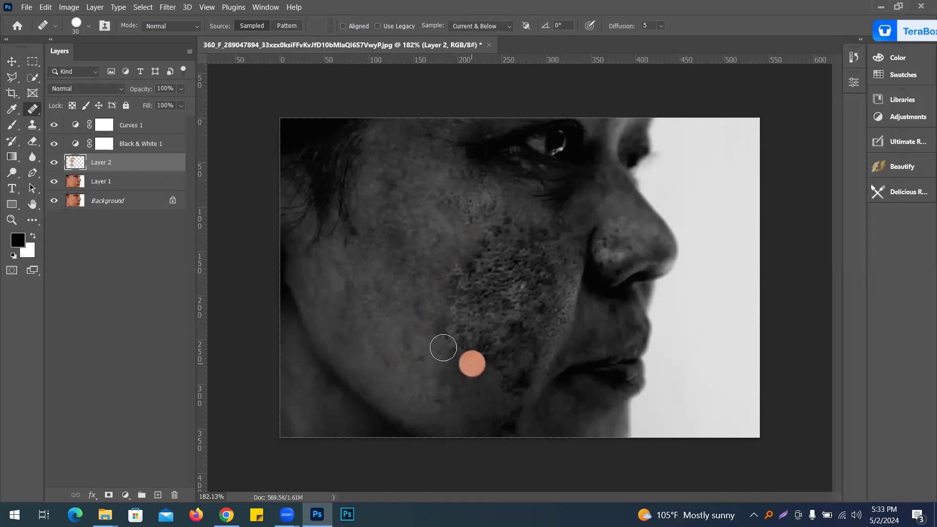
pyautogui.click(444, 311)
pyautogui.click(478, 344)
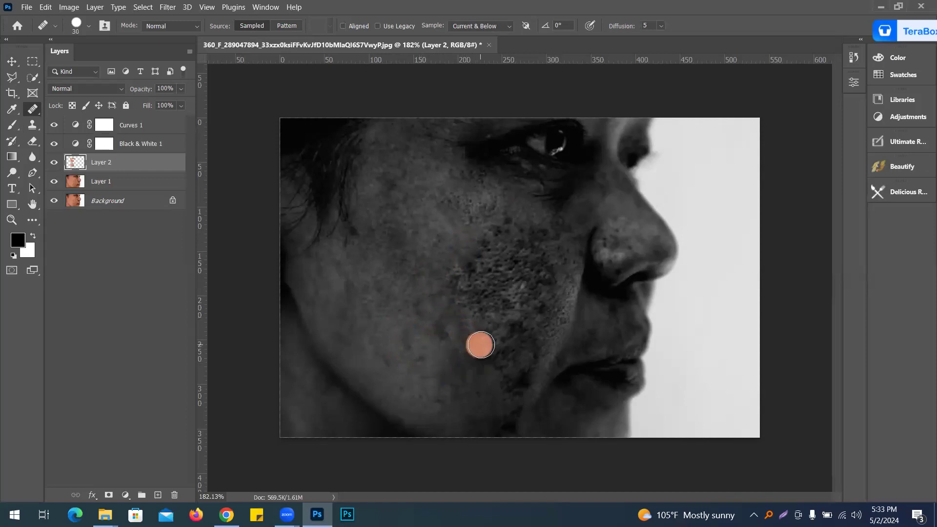
pyautogui.click(459, 345)
pyautogui.click(452, 376)
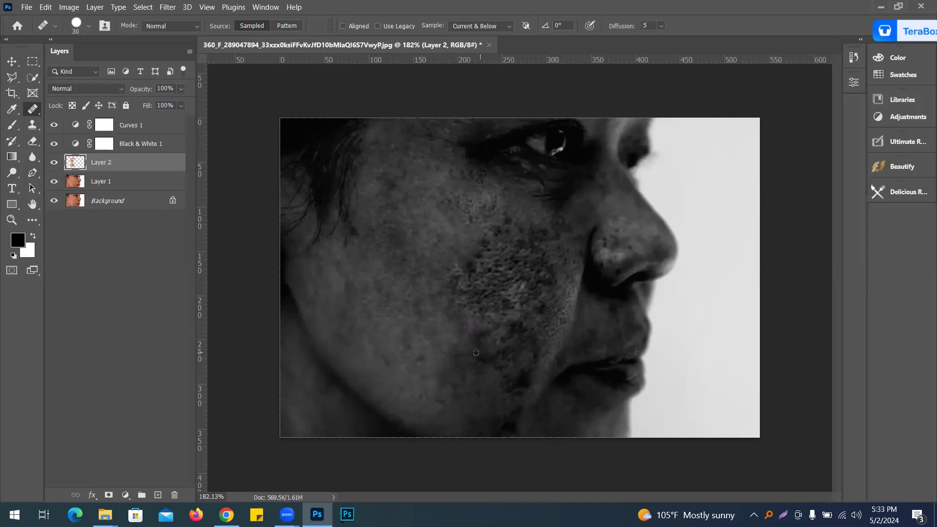
pyautogui.click(460, 306)
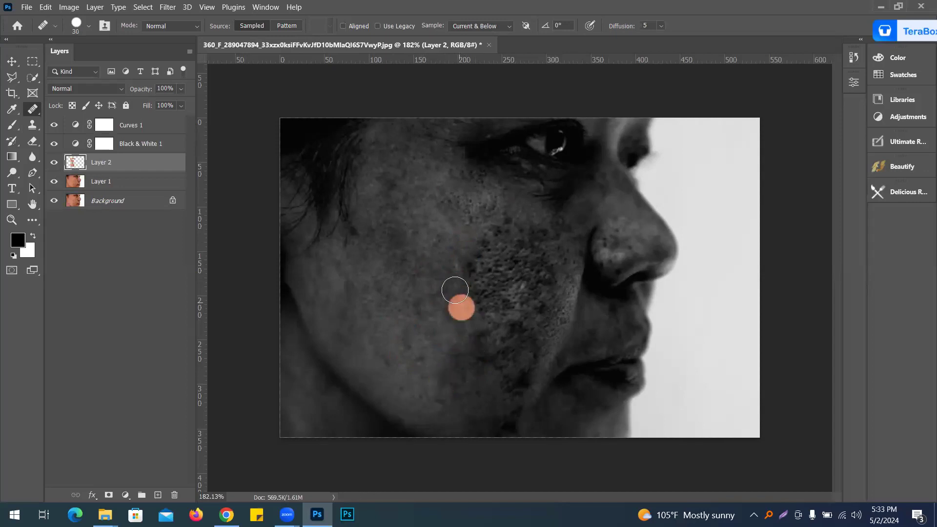
# Step: Heal the dark spots on the middle cheek near the nose
pyautogui.moveTo(451, 258)
pyautogui.mouseDown()
pyautogui.moveTo(469, 272)
pyautogui.moveTo(509, 226)
pyautogui.moveTo(483, 232)
pyautogui.moveTo(475, 272)
pyautogui.moveTo(473, 241)
pyautogui.mouseUp()
pyautogui.keyDown('alt'); pyautogui.click(452, 244); pyautogui.keyUp('alt')
pyautogui.click(482, 271)
pyautogui.keyDown('alt'); pyautogui.click(418, 292); pyautogui.keyUp('alt')
pyautogui.click(534, 223)
pyautogui.moveTo(544, 243); pyautogui.dragTo(543, 244)
pyautogui.click(556, 238)
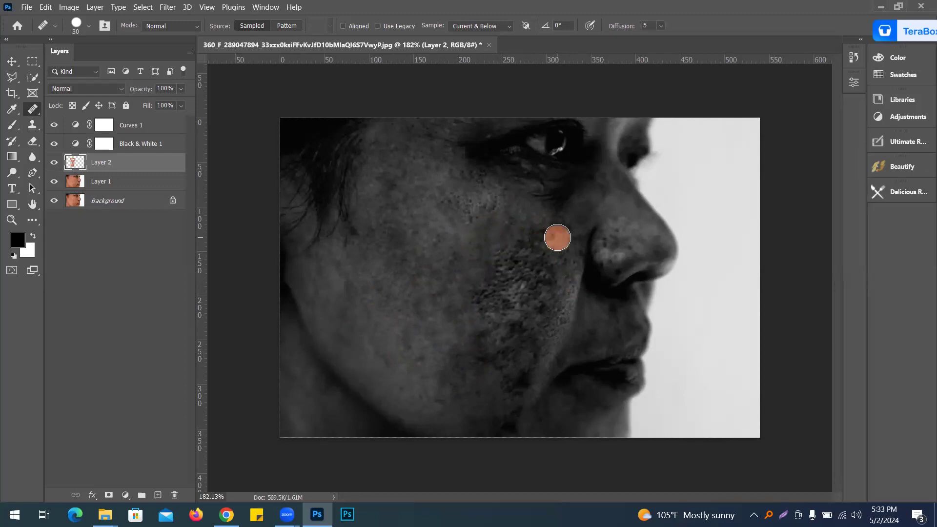
pyautogui.moveTo(532, 238); pyautogui.dragTo(507, 247)
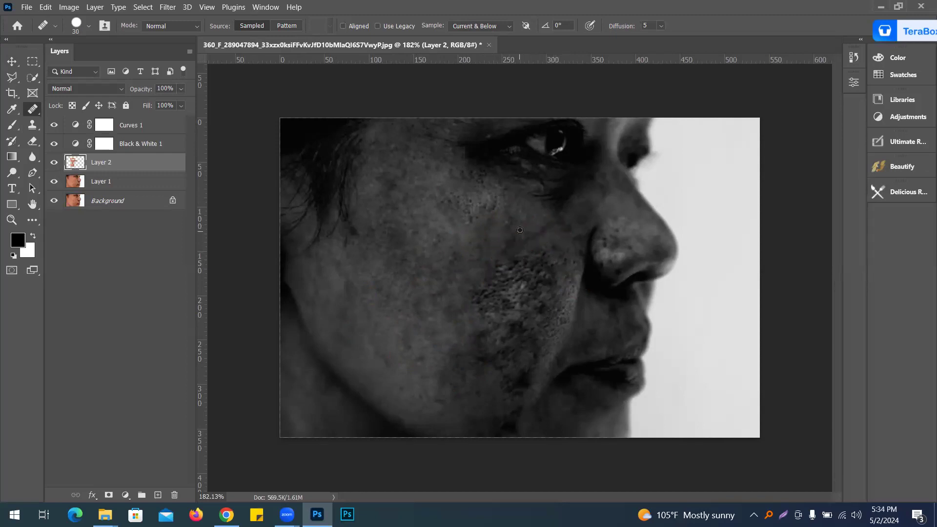
pyautogui.click(499, 246)
pyautogui.keyDown('alt'); pyautogui.click(513, 224); pyautogui.keyUp('alt')
pyautogui.click(501, 245)
pyautogui.click(476, 270)
pyautogui.click(492, 240)
pyautogui.click(509, 222)
# Step: Continue healing the dark spots across the centre of the cheek
pyautogui.click(579, 289)
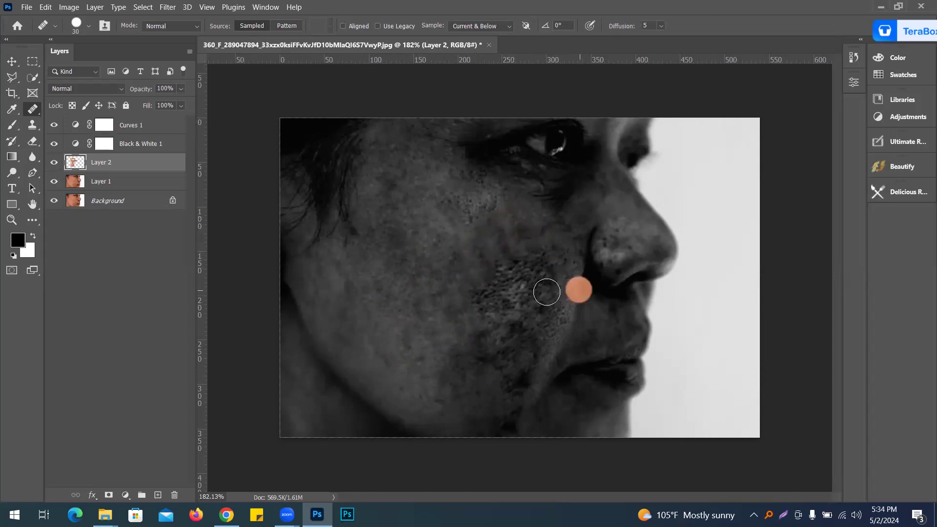
pyautogui.click(539, 286)
pyautogui.click(535, 235)
pyautogui.click(477, 308)
pyautogui.click(463, 281)
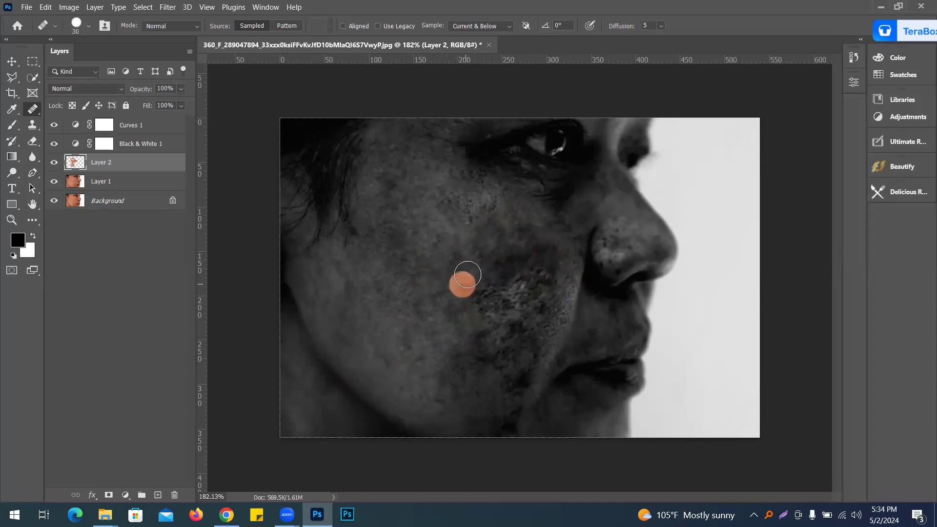
pyautogui.click(513, 249)
pyautogui.click(519, 246)
pyautogui.click(442, 271)
pyautogui.click(509, 238)
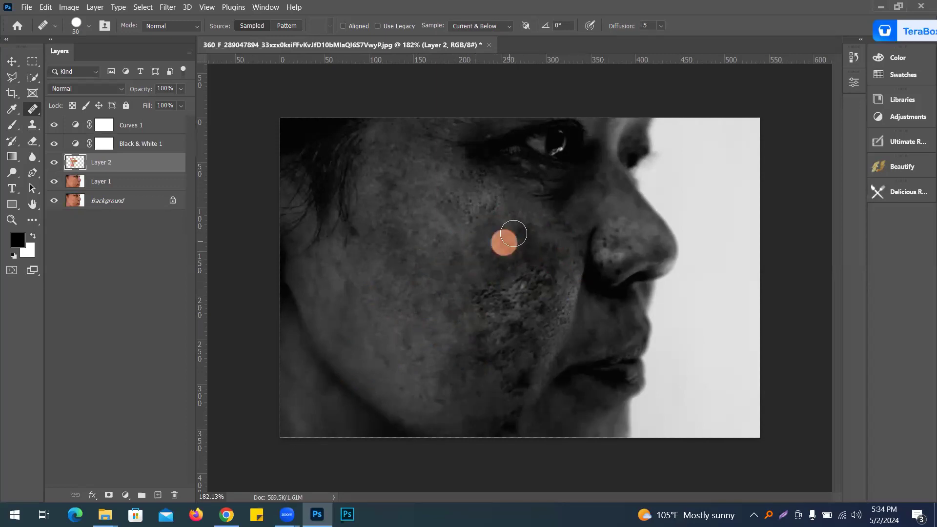
pyautogui.click(532, 245)
pyautogui.click(402, 299)
pyautogui.click(476, 296)
pyautogui.click(492, 291)
pyautogui.click(485, 312)
pyautogui.click(537, 312)
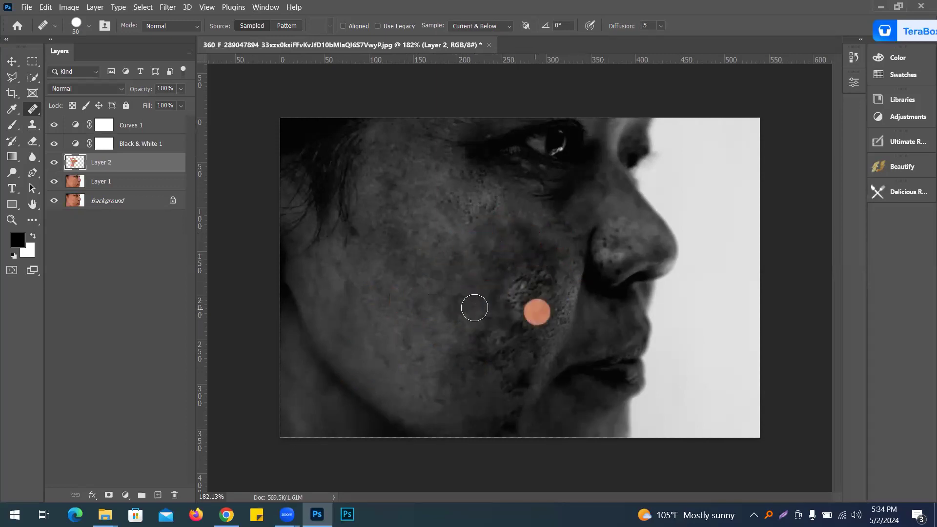
# Step: Heal the remaining spots on the cheek beside the nose and mouth
pyautogui.click(485, 344)
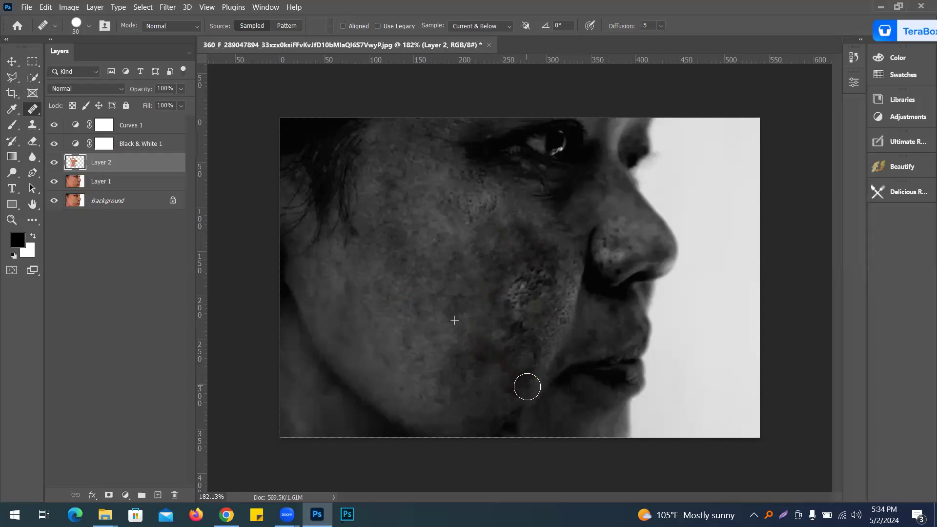
pyautogui.click(483, 364)
pyautogui.click(510, 310)
pyautogui.click(511, 292)
pyautogui.click(520, 299)
pyautogui.click(547, 274)
pyautogui.click(528, 283)
pyautogui.click(522, 265)
pyautogui.click(535, 256)
pyautogui.click(516, 277)
pyautogui.click(522, 271)
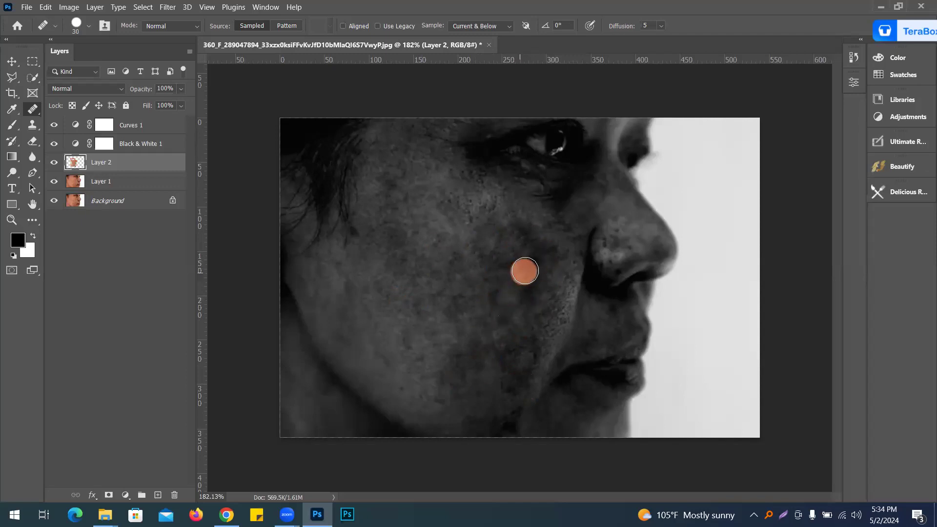
pyautogui.click(520, 273)
pyautogui.click(540, 254)
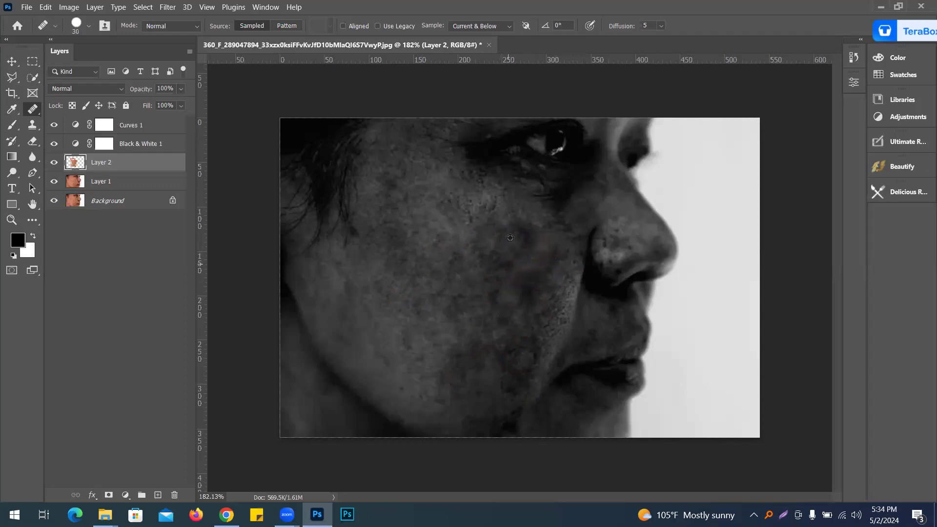
# Step: Heal the dark spots on the middle cheek and near the jawline on the retouch layer
pyautogui.click(535, 255)
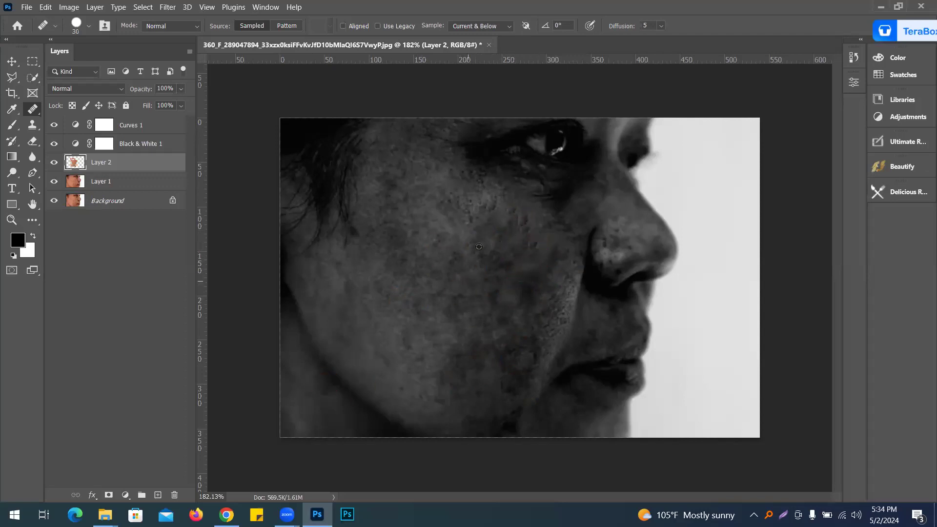
pyautogui.click(521, 215)
pyautogui.click(531, 248)
pyautogui.click(516, 210)
pyautogui.click(543, 268)
pyautogui.click(432, 423)
pyautogui.click(511, 412)
pyautogui.click(502, 433)
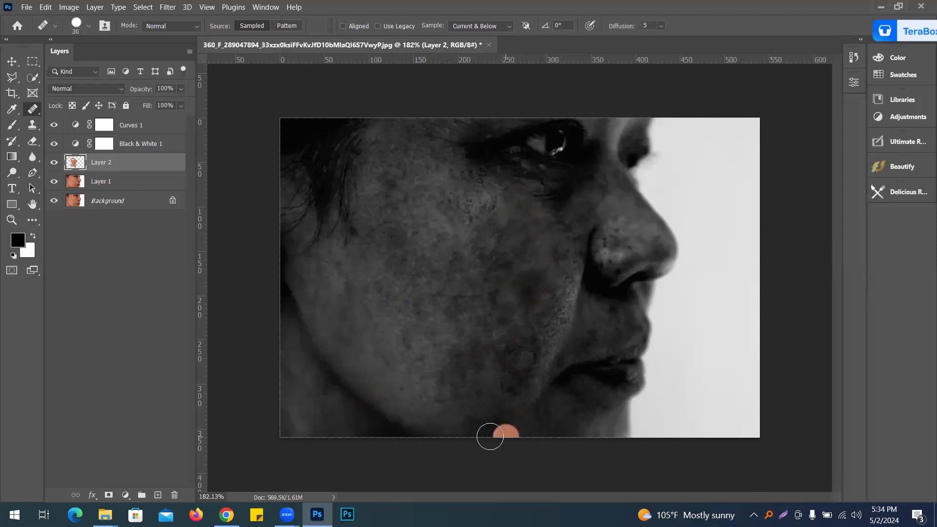
# Step: Heal the dark spots on the lower cheek beside the mouth and toward the jaw
pyautogui.click(487, 394)
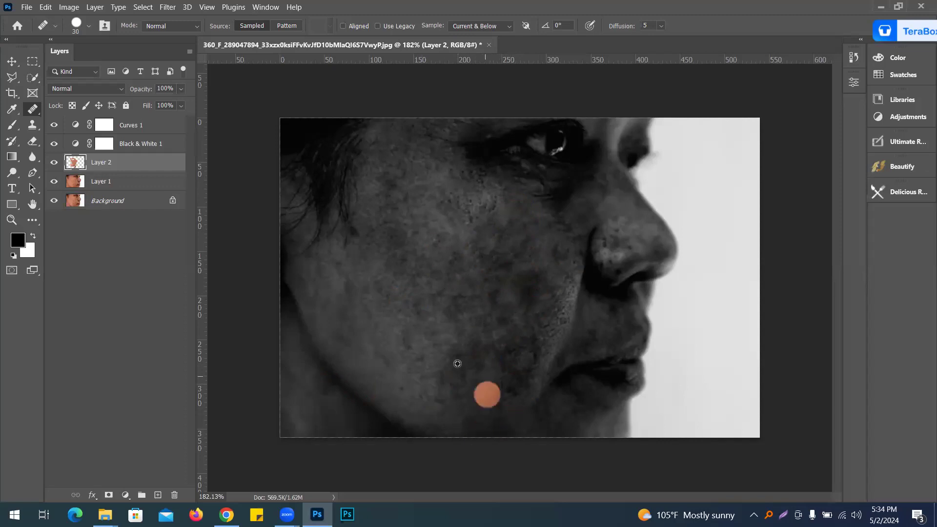
pyautogui.click(486, 353)
pyautogui.click(496, 359)
pyautogui.click(518, 359)
pyautogui.click(521, 343)
pyautogui.click(517, 382)
pyautogui.click(532, 363)
pyautogui.click(533, 360)
pyautogui.click(529, 330)
pyautogui.click(400, 392)
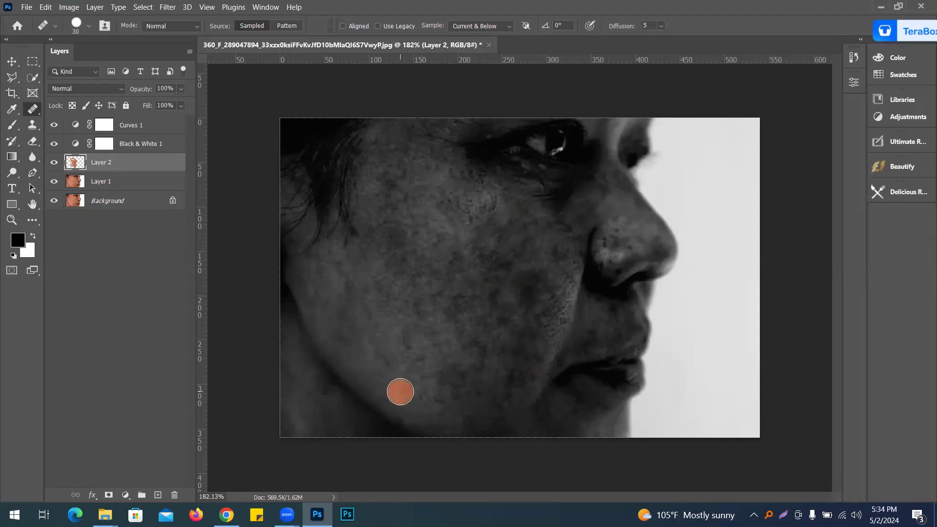
# Step: Heal the scattered dark spots remaining across the cheek and near the nose
pyautogui.click(694, 391)
pyautogui.click(607, 255)
pyautogui.click(355, 291)
pyautogui.click(425, 285)
pyautogui.click(544, 241)
pyautogui.click(473, 272)
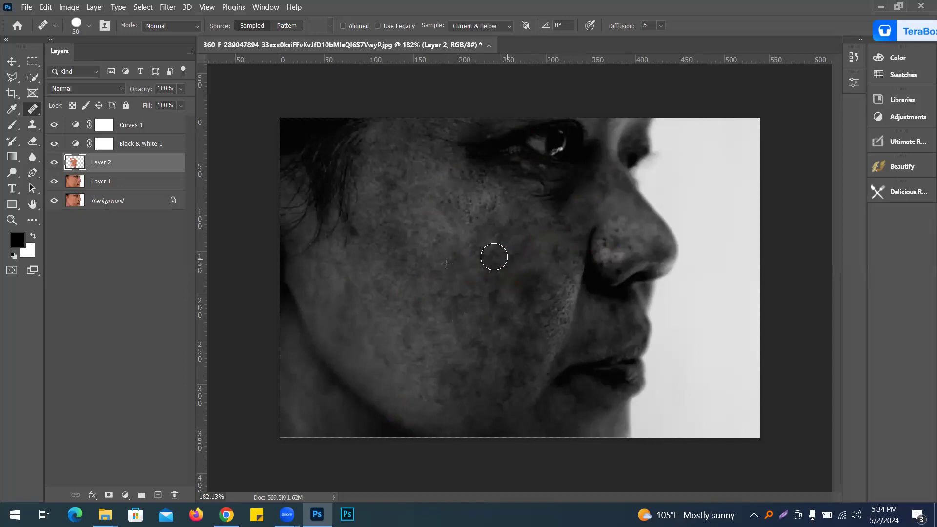
pyautogui.click(539, 322)
pyautogui.click(542, 293)
pyautogui.click(522, 284)
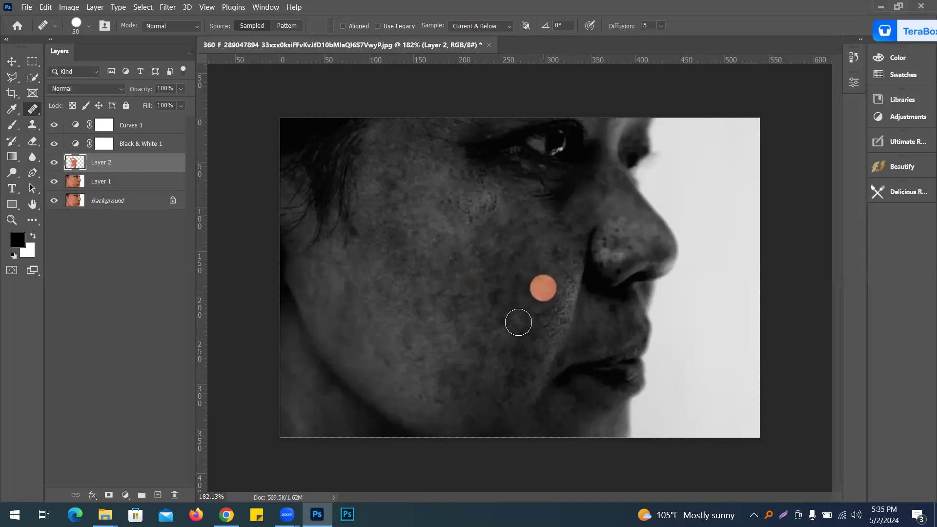
pyautogui.click(465, 338)
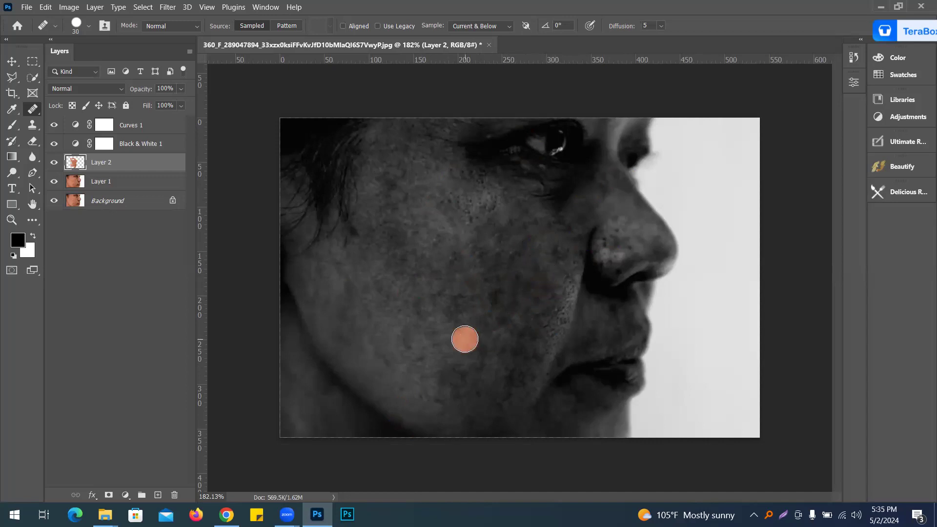
pyautogui.click(454, 339)
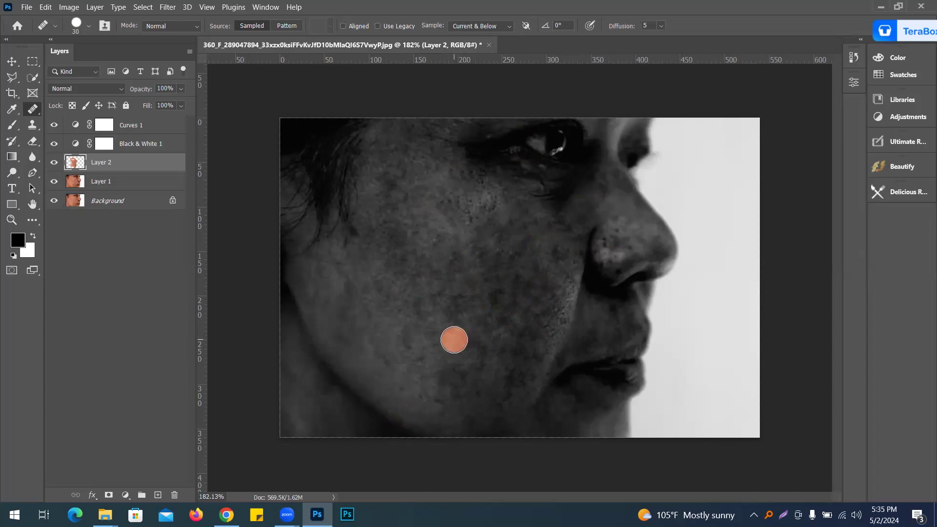
pyautogui.click(454, 340)
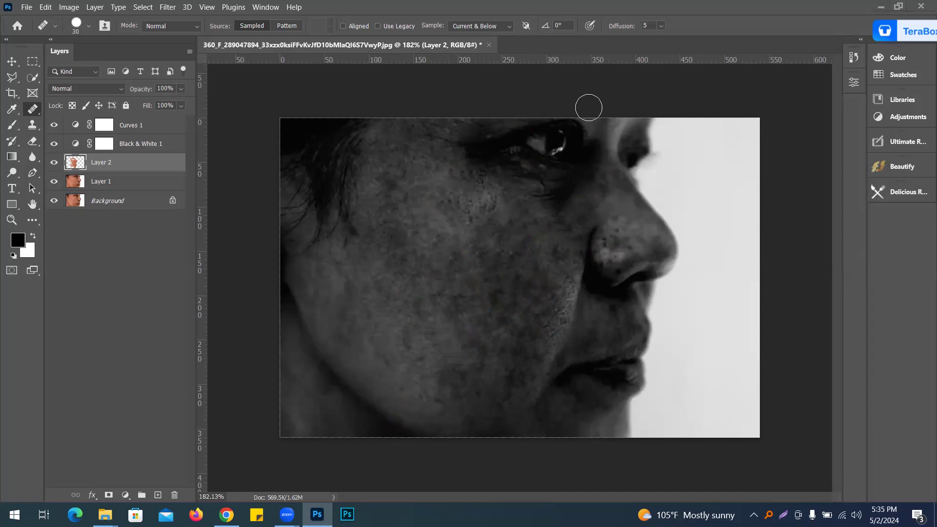
# Step: Delete the Curves 1 and Black & White 1 adjustment layers
pyautogui.click(142, 141)
pyautogui.click(142, 125)
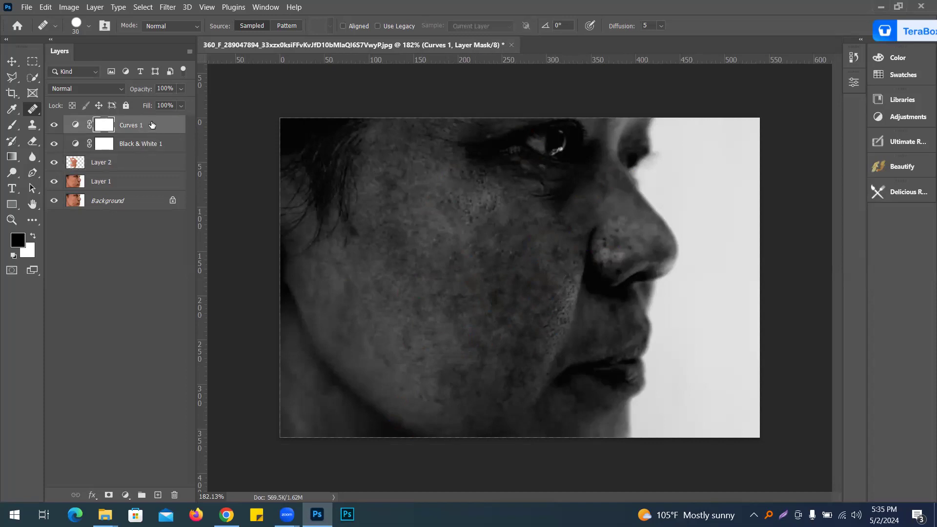
pyautogui.moveTo(152, 125); pyautogui.dragTo(174, 494)
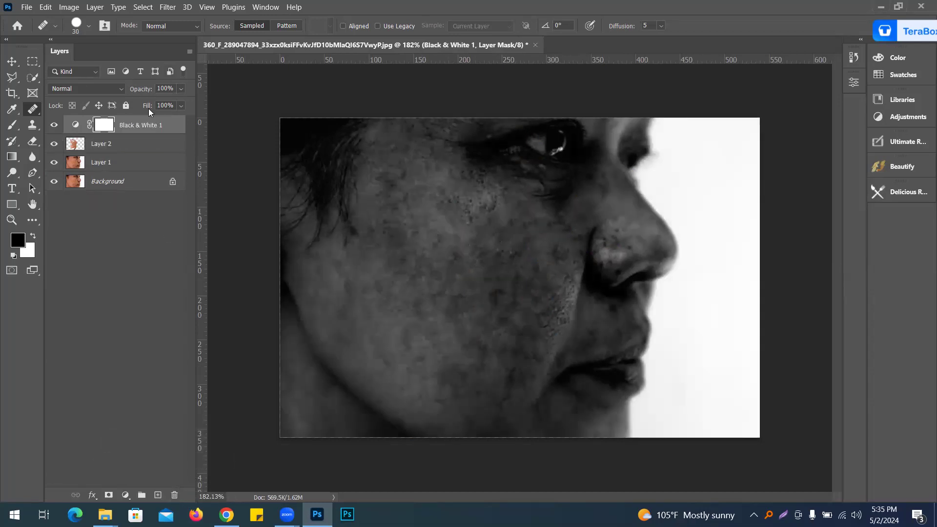
pyautogui.moveTo(155, 126); pyautogui.dragTo(175, 494)
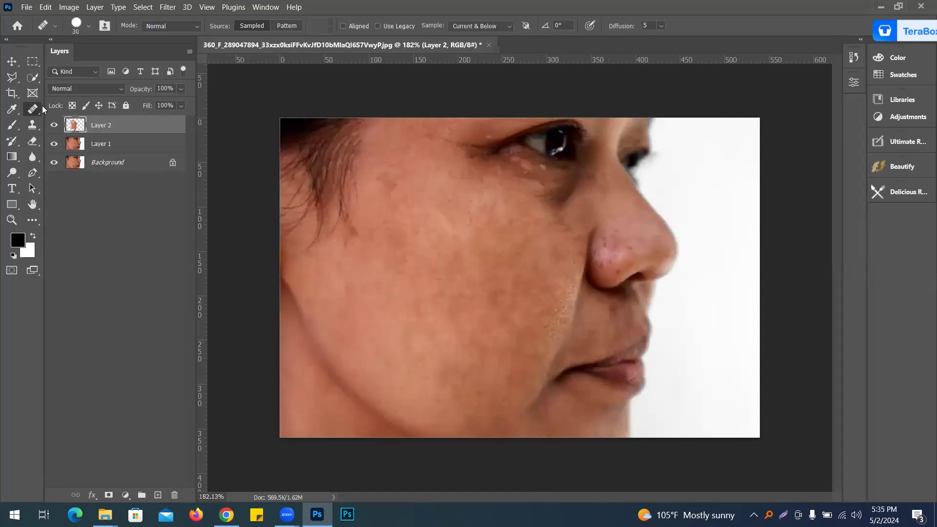
# Step: Toggle Layer 2's visibility to compare the retouched skin with the original
pyautogui.click(54, 126)
pyautogui.click(54, 126)
pyautogui.click(55, 127)
pyautogui.click(54, 127)
pyautogui.click(55, 127)
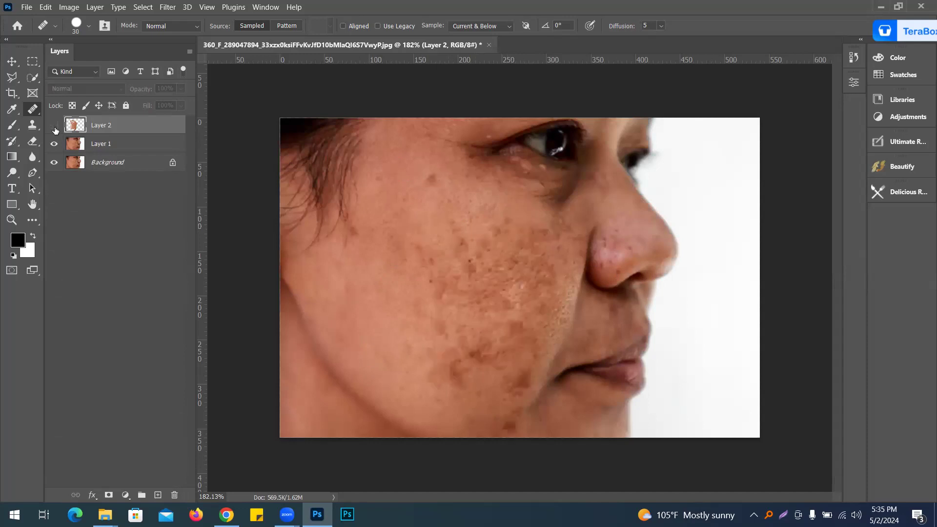
pyautogui.click(55, 127)
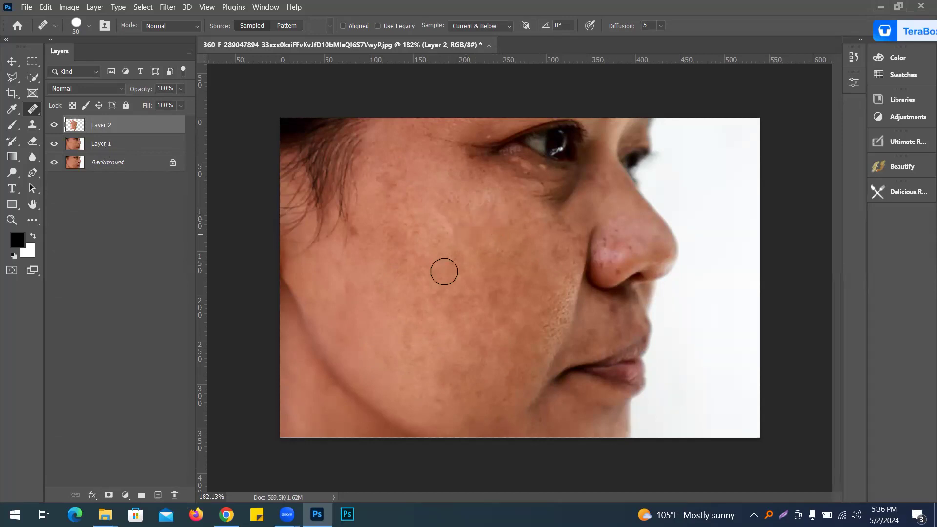
# Step: Heal the remaining spots across the cheek in the colour view
pyautogui.click(405, 417)
pyautogui.click(472, 341)
pyautogui.click(492, 297)
pyautogui.click(496, 262)
pyautogui.click(493, 221)
pyautogui.moveTo(470, 335); pyautogui.dragTo(490, 335)
pyautogui.click(502, 300)
pyautogui.click(450, 225)
# Step: Stamp all visible layers into a new merged layer and switch to the Move tool
pyautogui.hotkey('ctrl', 'shift', 'alt', 'e')
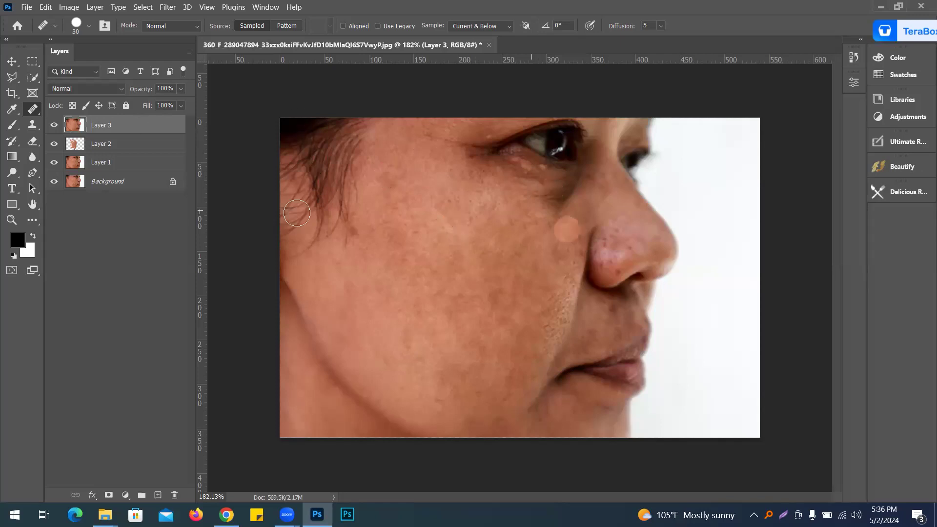
pyautogui.click(13, 63)
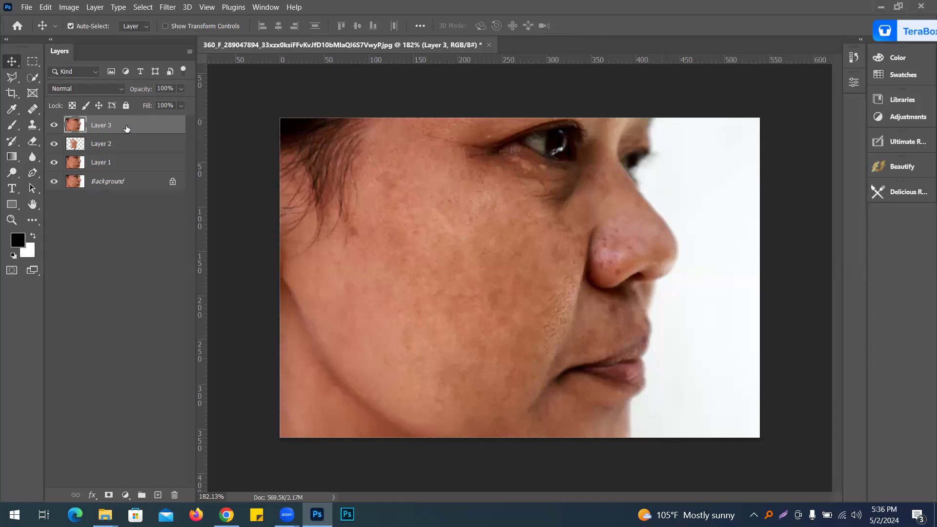
pyautogui.click(87, 90)
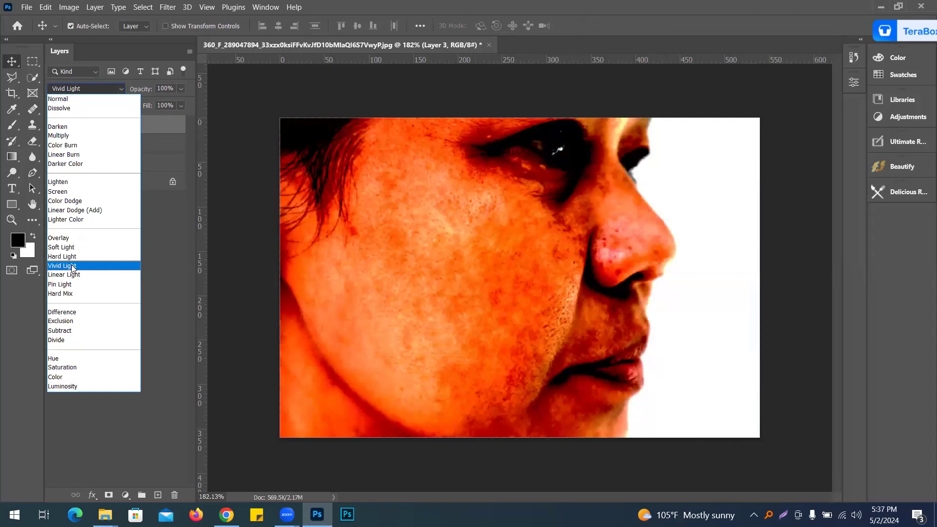
pyautogui.click(71, 266)
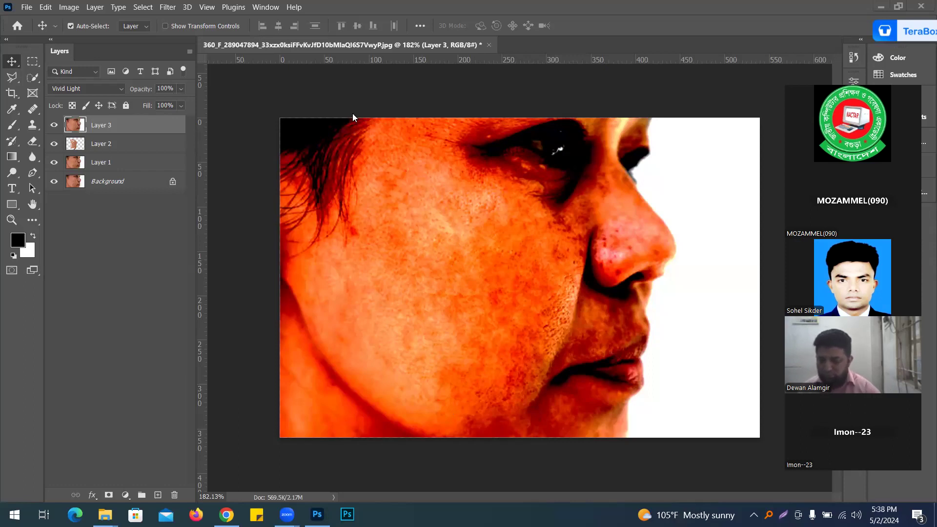
pyautogui.hotkey('ctrl', 'z')
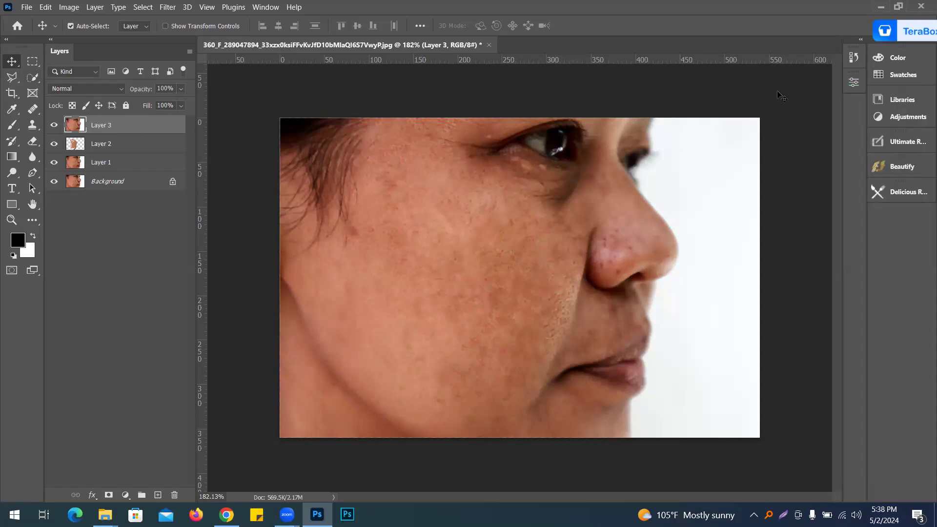
# Step: Set the merged layer's blend mode to Vivid Light
pyautogui.click(112, 91)
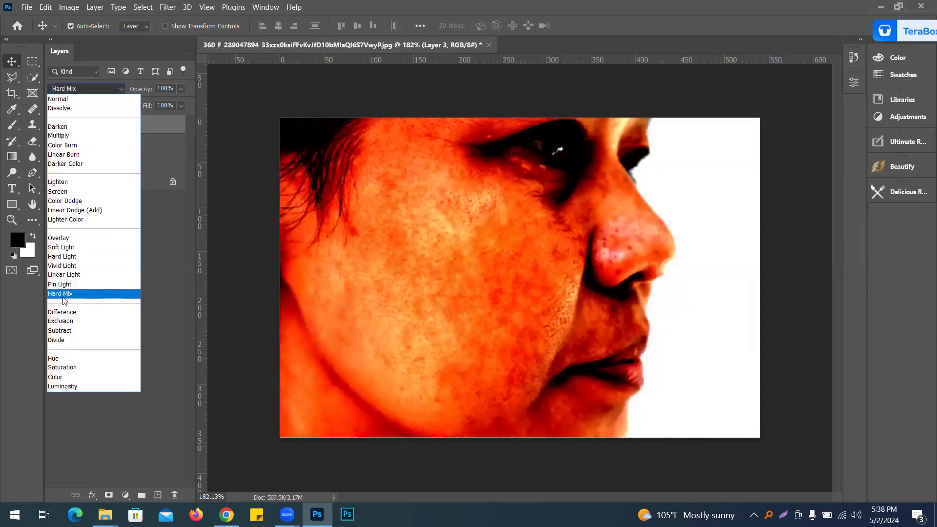
pyautogui.click(67, 267)
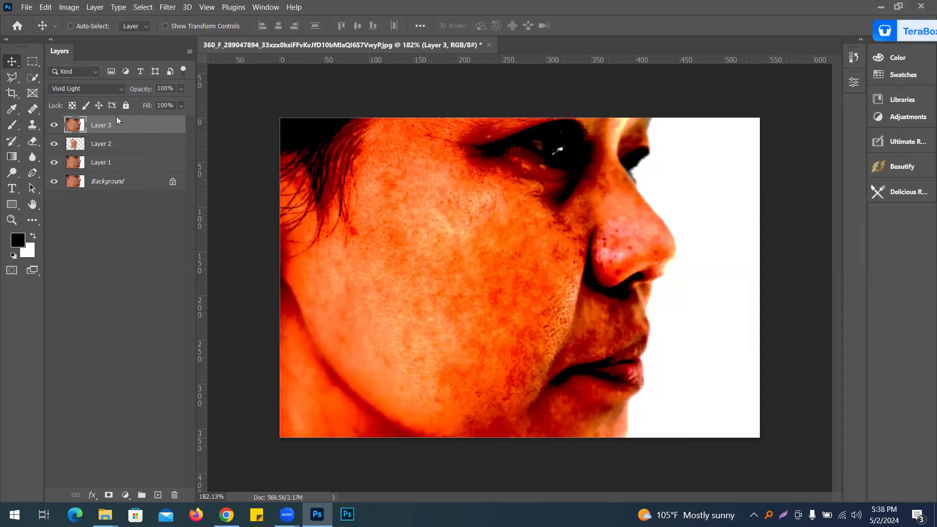
# Step: Invert the merged layer's colours
pyautogui.hotkey('ctrl', 'i')
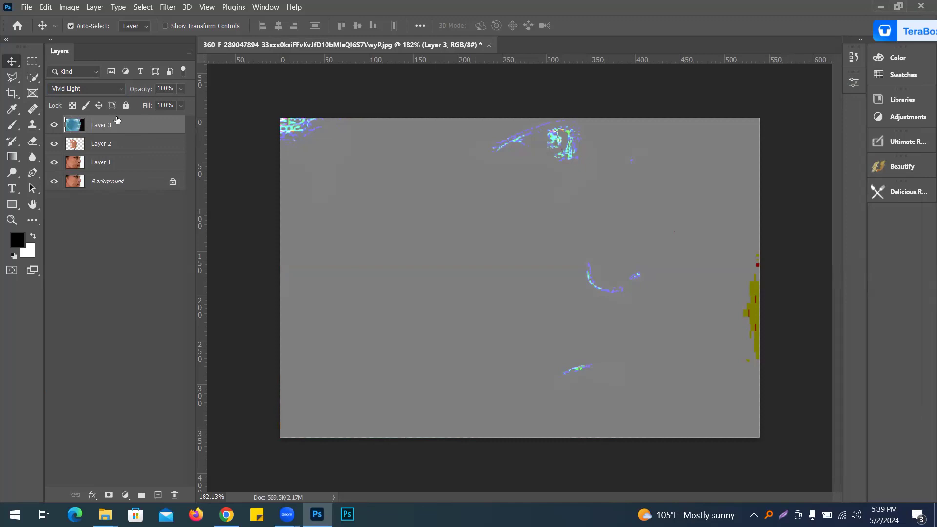
pyautogui.hotkey('ctrl', 'i')
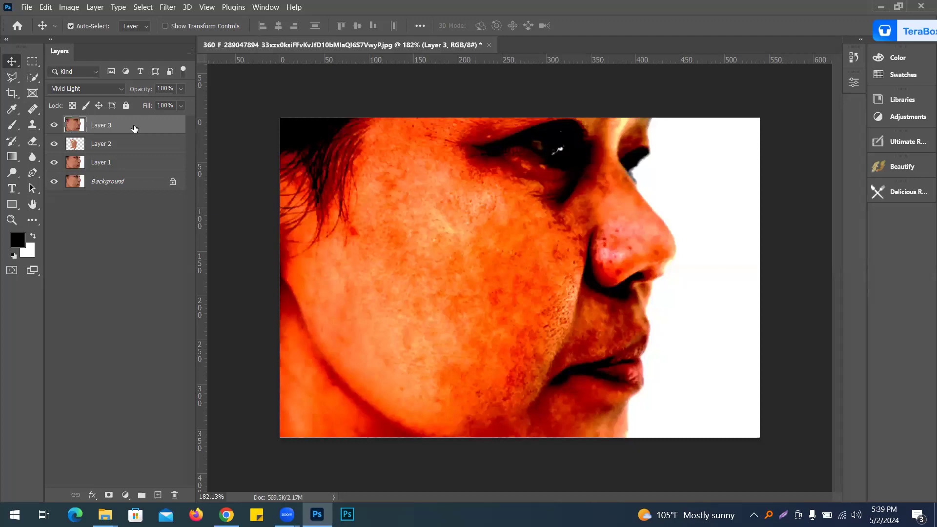
pyautogui.hotkey('ctrl', 'i')
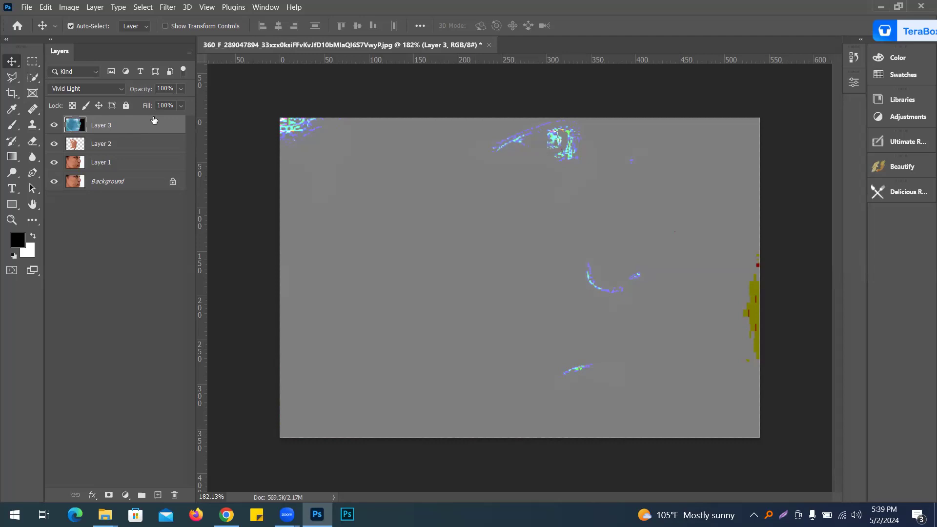
# Step: Convert the merged layer to a smart object
pyautogui.rightClick(128, 127)
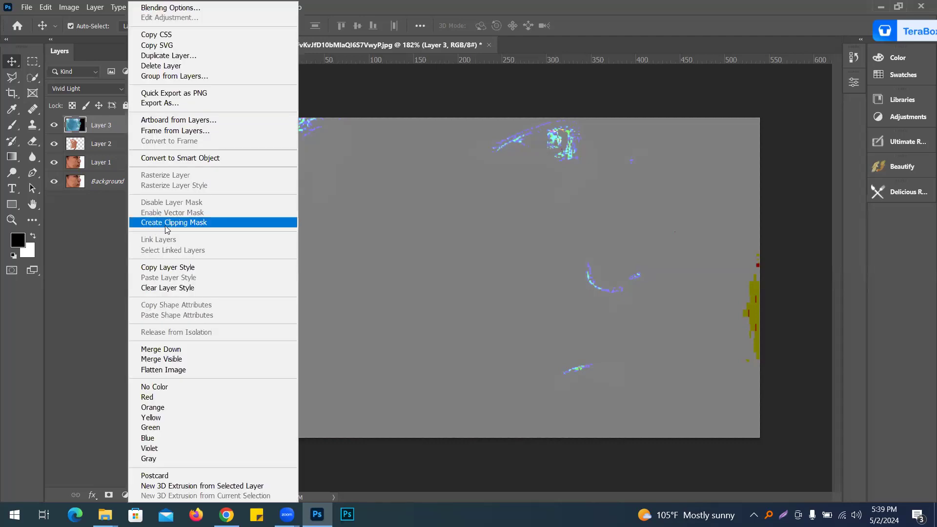
pyautogui.click(178, 161)
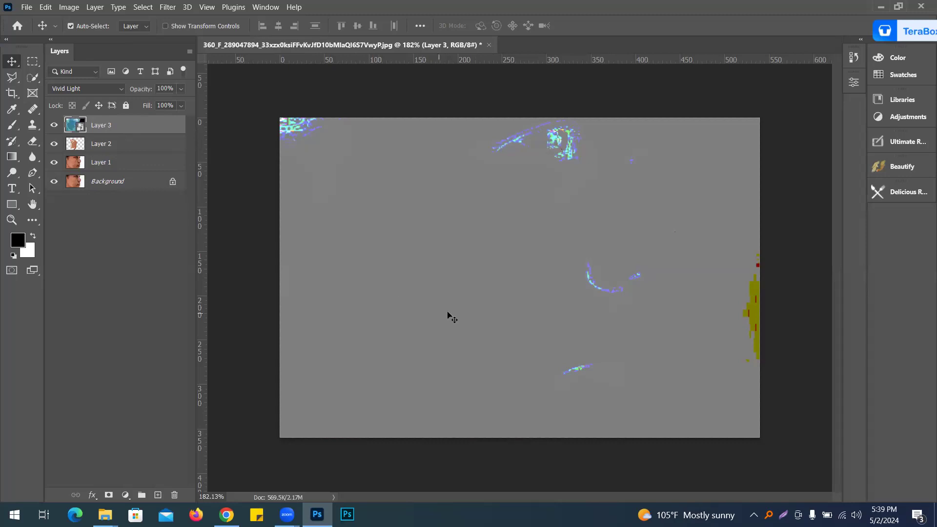
# Step: Apply a High Pass filter with a 10 pixel radius to the smart layer
pyautogui.click(170, 9)
pyautogui.moveTo(177, 299)
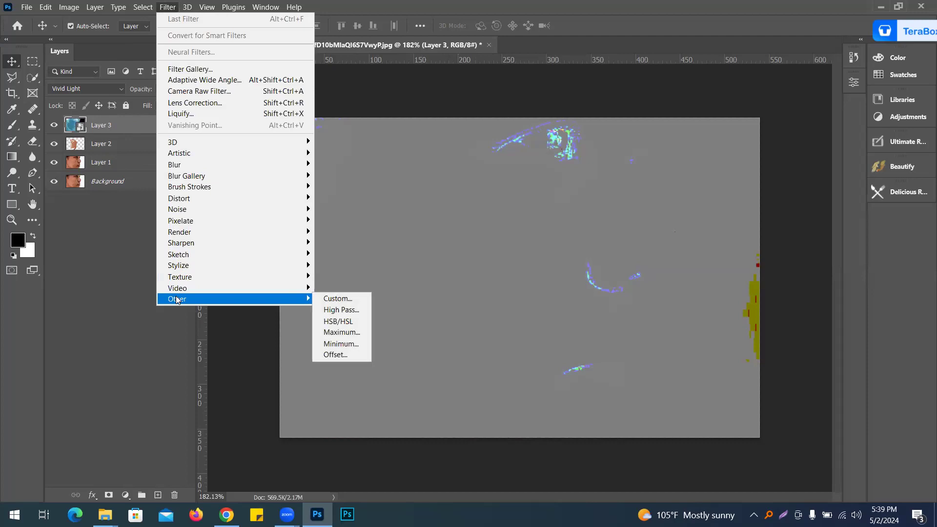
pyautogui.click(342, 311)
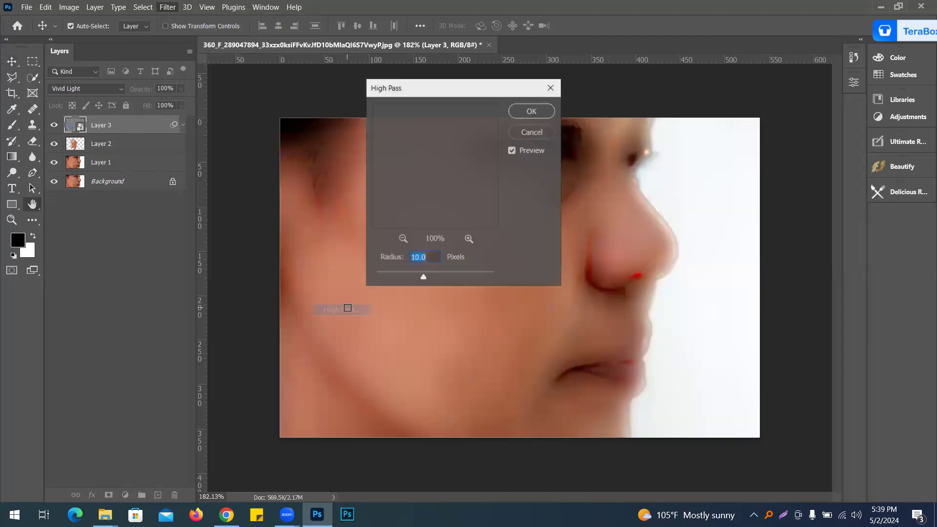
pyautogui.moveTo(479, 90); pyautogui.dragTo(826, 130)
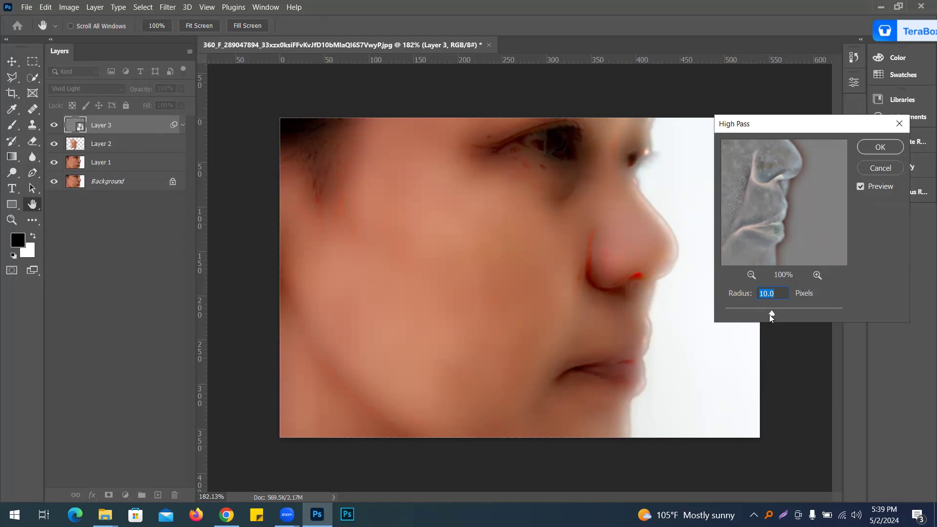
pyautogui.moveTo(777, 314); pyautogui.dragTo(770, 317)
pyautogui.write('10')
pyautogui.click(874, 148)
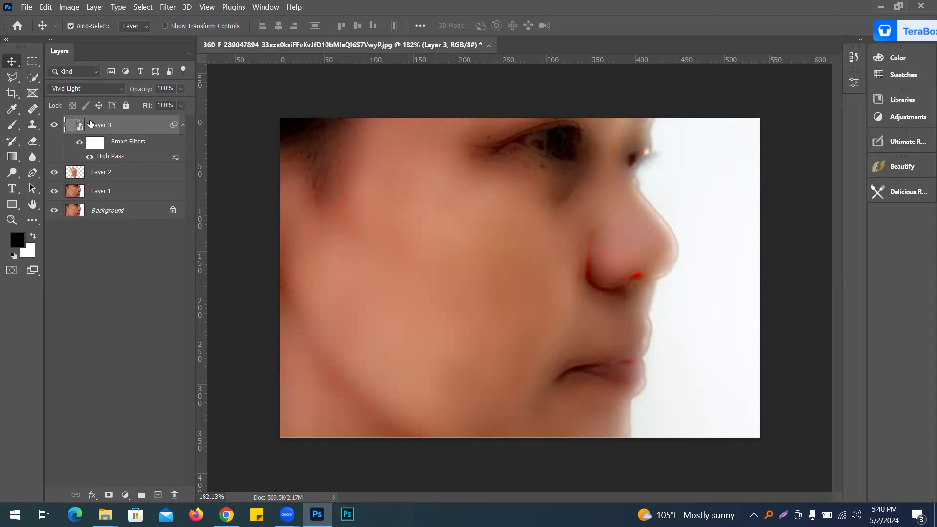
# Step: Apply a Gaussian Blur with a 3 pixel radius to the smart layer
pyautogui.click(162, 7)
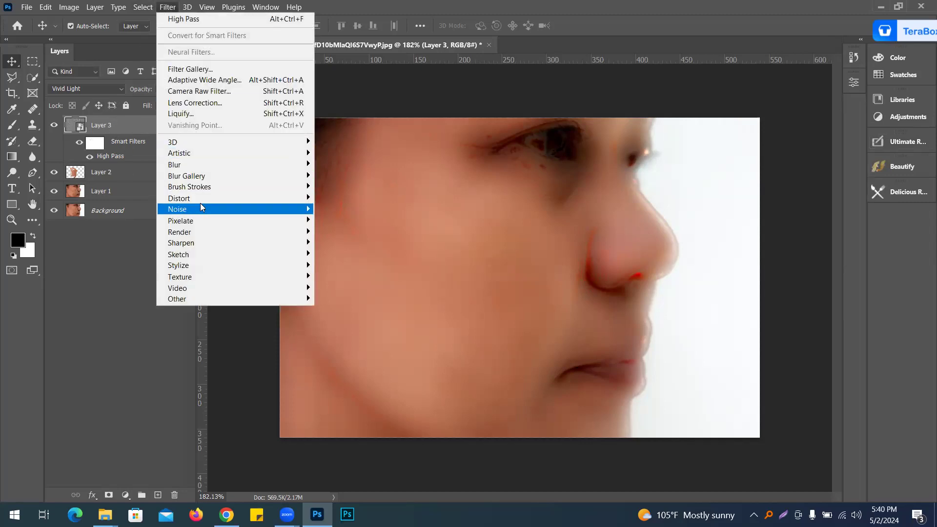
pyautogui.moveTo(302, 165)
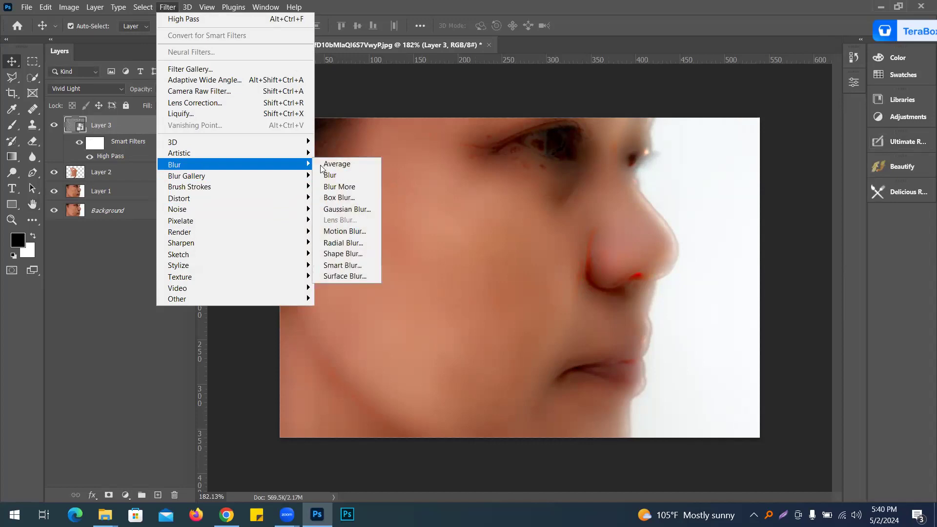
pyautogui.click(364, 209)
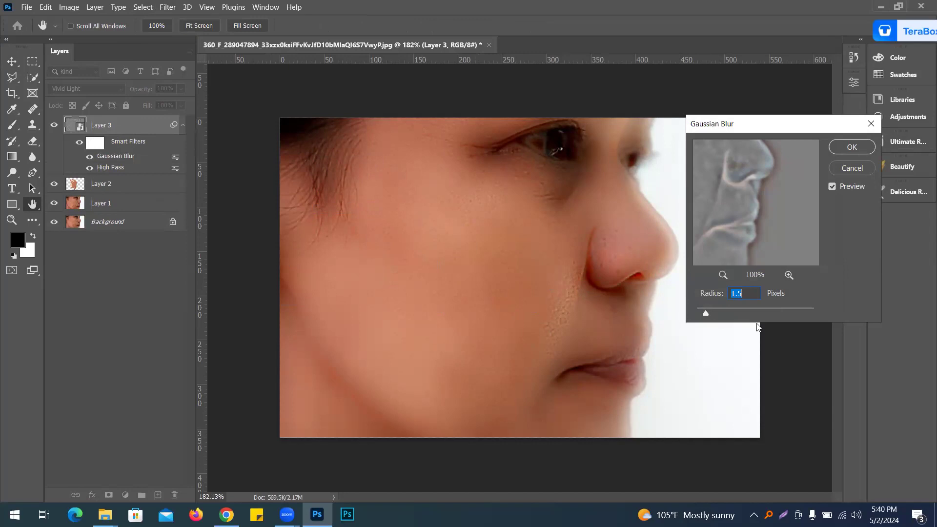
pyautogui.write('3')
pyautogui.moveTo(715, 313); pyautogui.dragTo(706, 313)
pyautogui.click(853, 150)
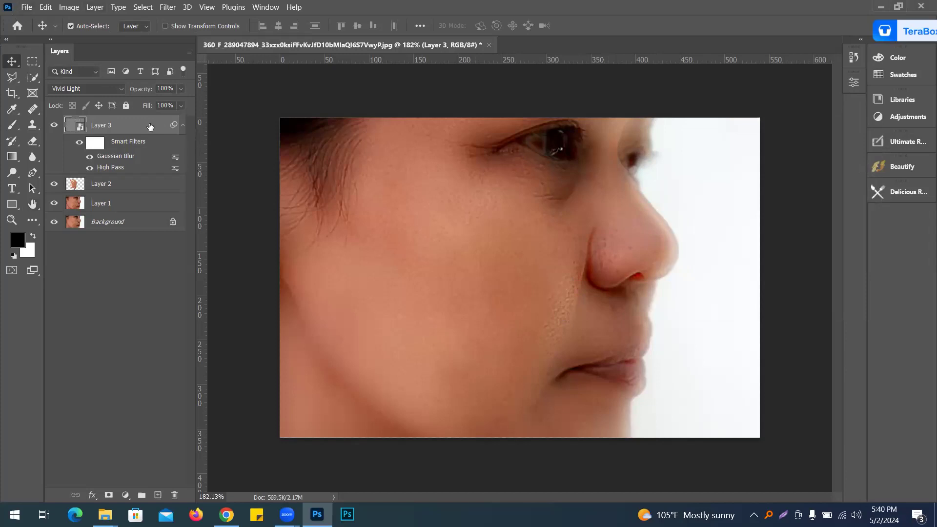
# Step: Add a layer mask to the merged smart layer
pyautogui.click(109, 495)
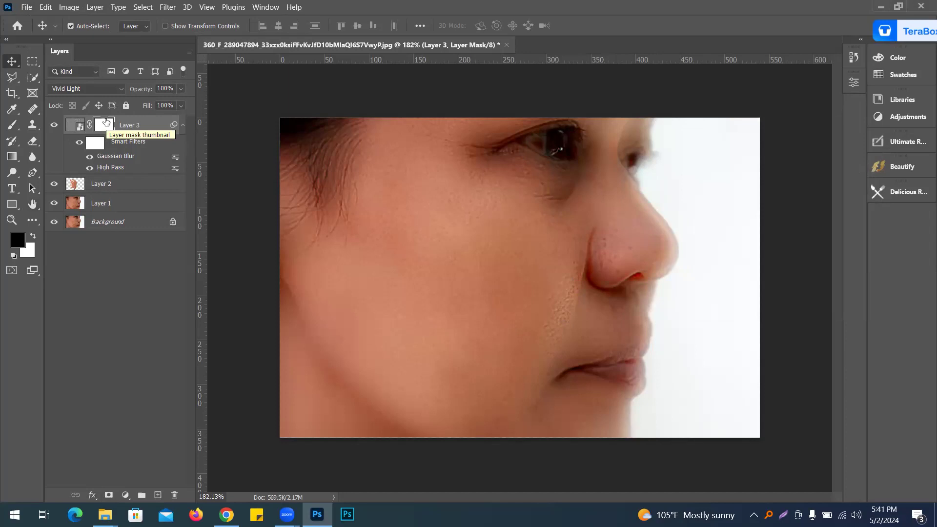
# Step: Pick the Brush tool and invert Layer 3's mask to black
pyautogui.rightClick(9, 134)
pyautogui.click(60, 125)
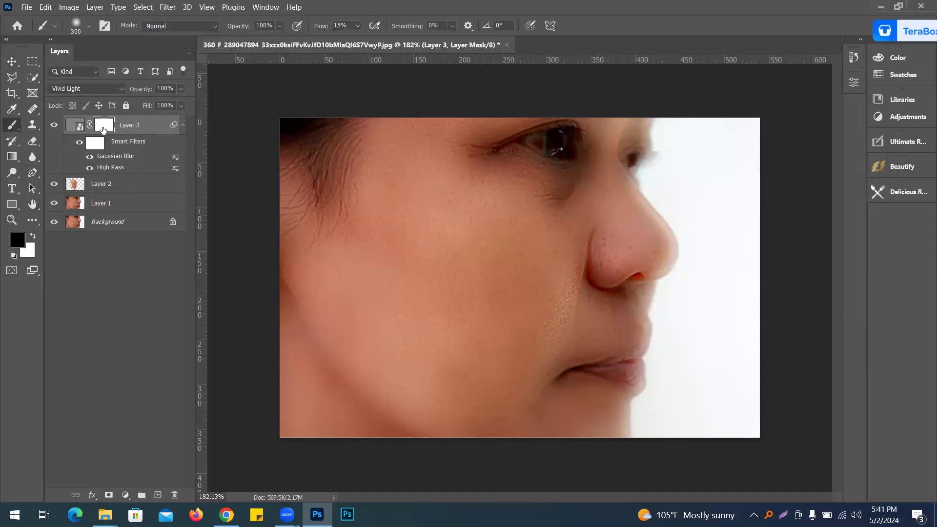
pyautogui.hotkey('ctrl', 'i')
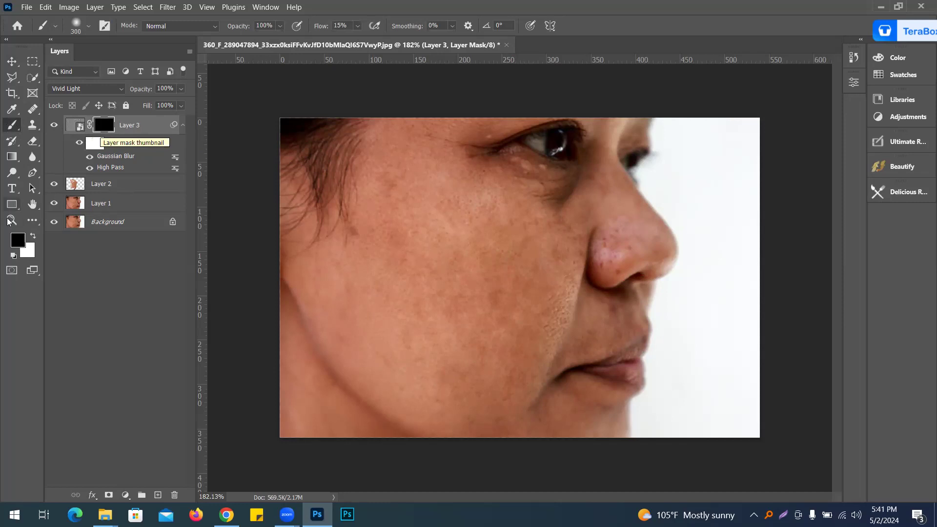
# Step: Set white as the foreground color and paint on the mask over the cheek and face skin with a soft brush at 15% flow
pyautogui.click(17, 242)
pyautogui.moveTo(537, 253); pyautogui.dragTo(507, 179)
pyautogui.click(799, 184)
pyautogui.press('b')
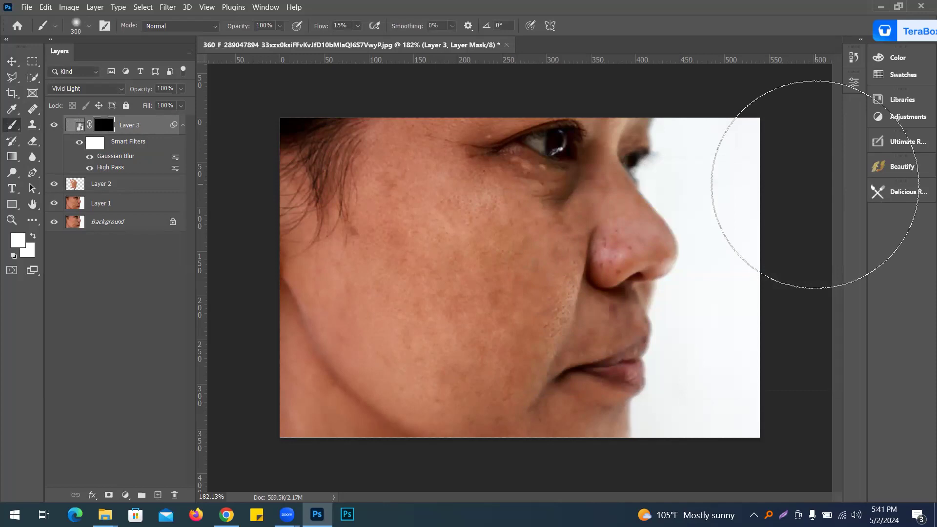
pyautogui.press('[')
pyautogui.press('[')
pyautogui.press('[')
pyautogui.press('[')
pyautogui.press('[')
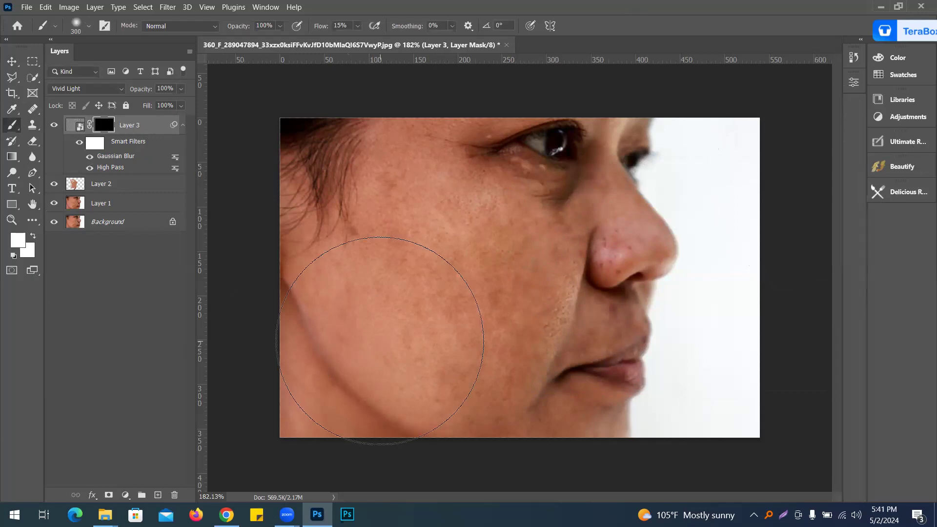
pyautogui.moveTo(448, 292)
pyautogui.mouseDown()
pyautogui.moveTo(414, 218)
pyautogui.moveTo(446, 247)
pyautogui.moveTo(490, 313)
pyautogui.mouseUp()
pyautogui.press('[')
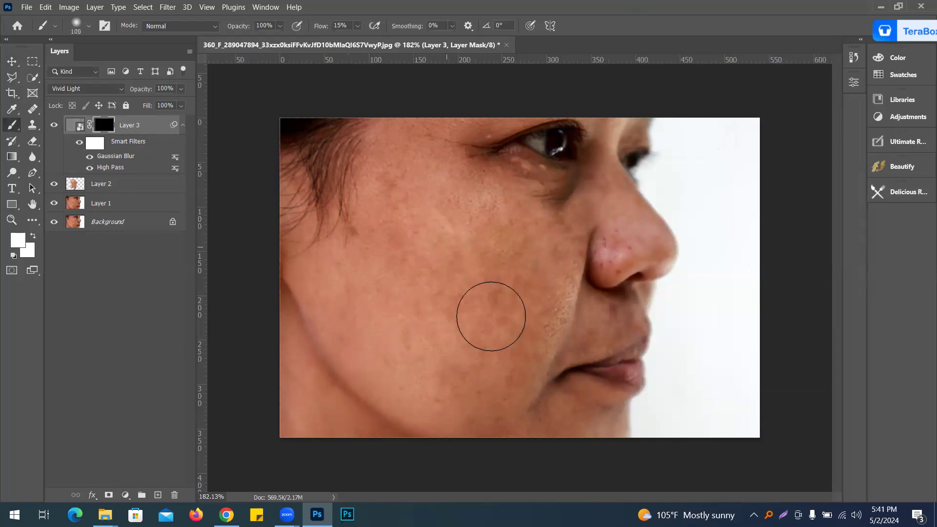
pyautogui.moveTo(504, 373)
pyautogui.mouseDown()
pyautogui.moveTo(476, 394)
pyautogui.moveTo(431, 346)
pyautogui.moveTo(430, 287)
pyautogui.moveTo(410, 276)
pyautogui.moveTo(396, 230)
pyautogui.moveTo(392, 278)
pyautogui.moveTo(386, 245)
pyautogui.moveTo(425, 264)
pyautogui.moveTo(524, 273)
pyautogui.moveTo(492, 217)
pyautogui.moveTo(548, 285)
pyautogui.moveTo(522, 343)
pyautogui.moveTo(531, 319)
pyautogui.moveTo(493, 394)
pyautogui.moveTo(406, 369)
pyautogui.moveTo(358, 282)
pyautogui.moveTo(417, 203)
pyautogui.moveTo(502, 222)
pyautogui.moveTo(551, 249)
pyautogui.moveTo(553, 341)
pyautogui.mouseUp()
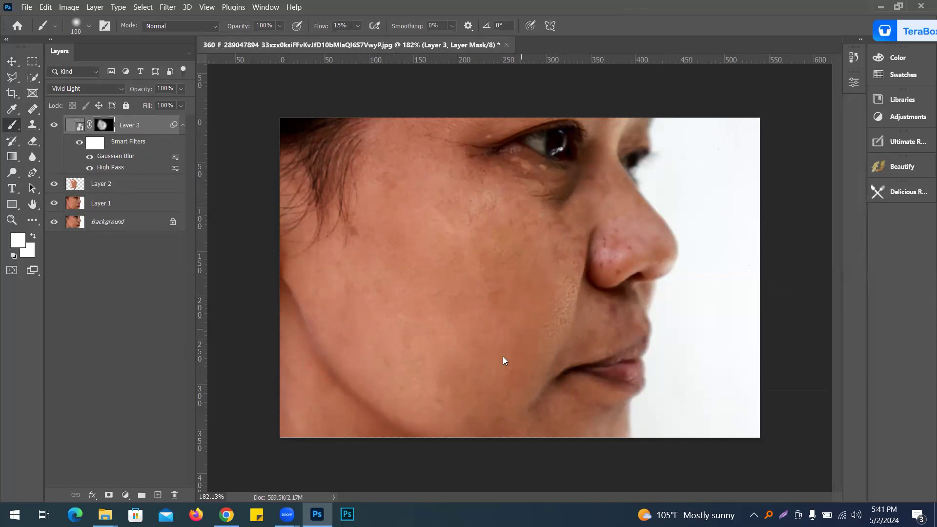
pyautogui.moveTo(341, 286)
pyautogui.mouseDown()
pyautogui.moveTo(454, 317)
pyautogui.moveTo(433, 283)
pyautogui.moveTo(474, 366)
pyautogui.mouseUp()
pyautogui.moveTo(451, 246)
pyautogui.mouseDown()
pyautogui.moveTo(424, 191)
pyautogui.moveTo(445, 220)
pyautogui.mouseUp()
pyautogui.moveTo(451, 265)
pyautogui.mouseDown()
pyautogui.moveTo(442, 320)
pyautogui.moveTo(496, 348)
pyautogui.moveTo(473, 403)
pyautogui.moveTo(474, 238)
pyautogui.moveTo(430, 203)
pyautogui.moveTo(416, 151)
pyautogui.moveTo(543, 281)
pyautogui.moveTo(520, 348)
pyautogui.moveTo(525, 335)
pyautogui.moveTo(403, 269)
pyautogui.mouseUp()
# Step: Stamp all visible layers into a new merged layer on top of the stack
pyautogui.click(144, 129)
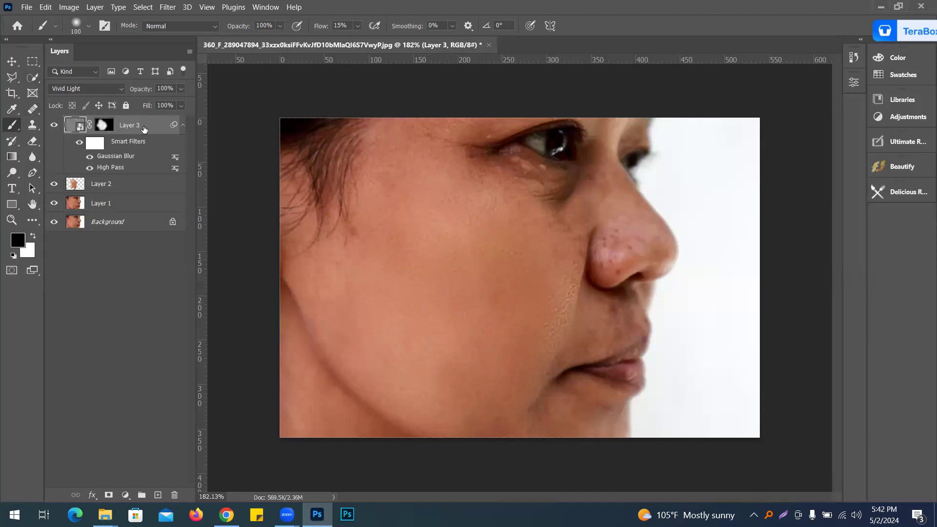
pyautogui.hotkey('ctrl', 'alt', 'shift', 'e')
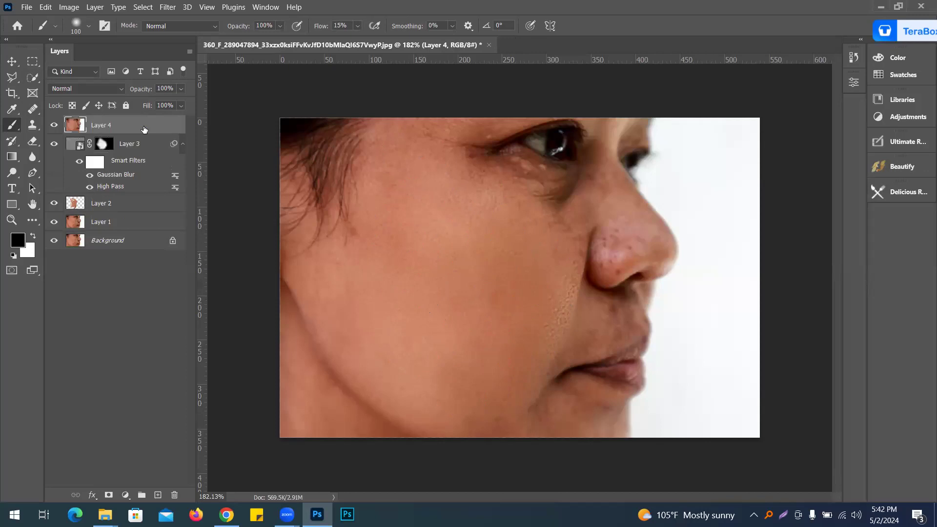
# Step: Toggle the visibility of the retouch layers to compare the smoothed skin against the original background
pyautogui.click(54, 144)
pyautogui.click(54, 203)
pyautogui.click(54, 222)
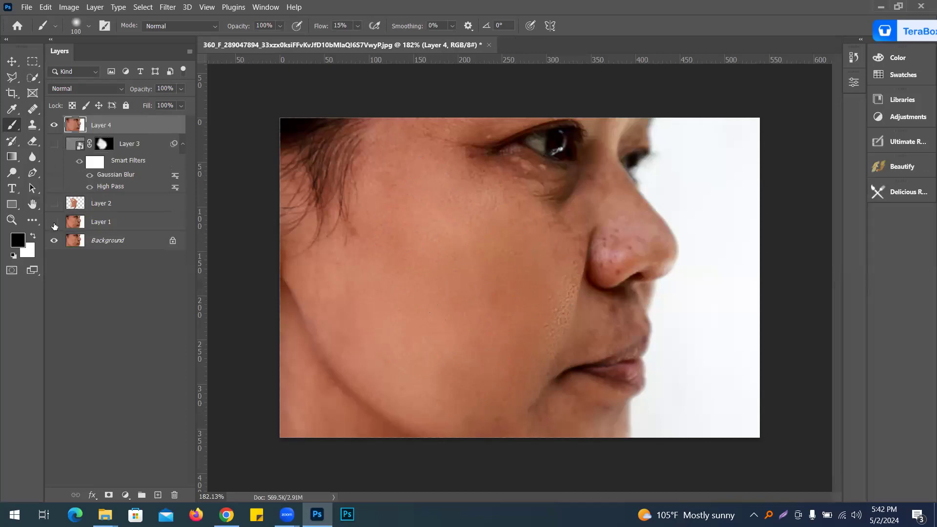
pyautogui.click(124, 243)
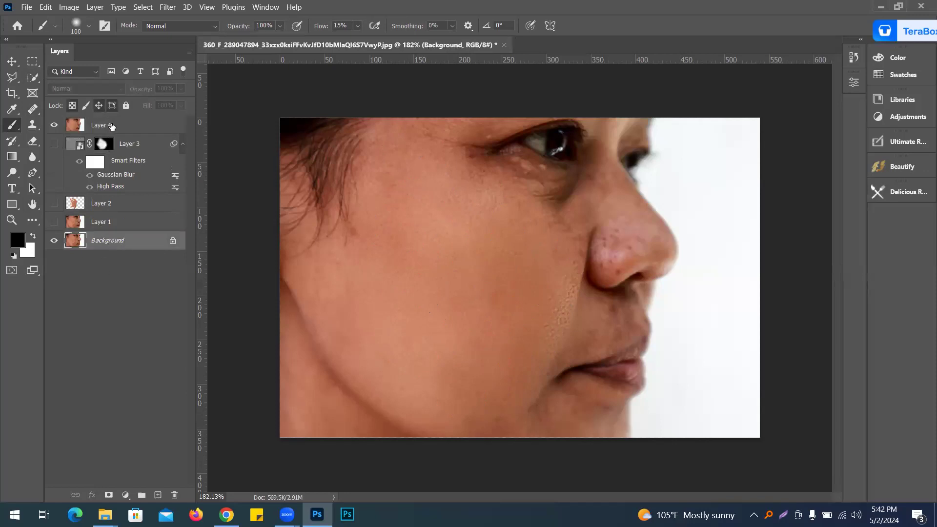
pyautogui.click(55, 127)
pyautogui.click(54, 125)
pyautogui.click(55, 126)
pyautogui.click(55, 125)
pyautogui.click(54, 126)
pyautogui.click(55, 125)
pyautogui.click(54, 125)
pyautogui.click(54, 144)
pyautogui.click(54, 203)
pyautogui.click(54, 222)
# Step: Paint more white on Layer 3's mask over the nose and forehead with a smaller brush
pyautogui.click(102, 144)
pyautogui.press('[')
pyautogui.press('[')
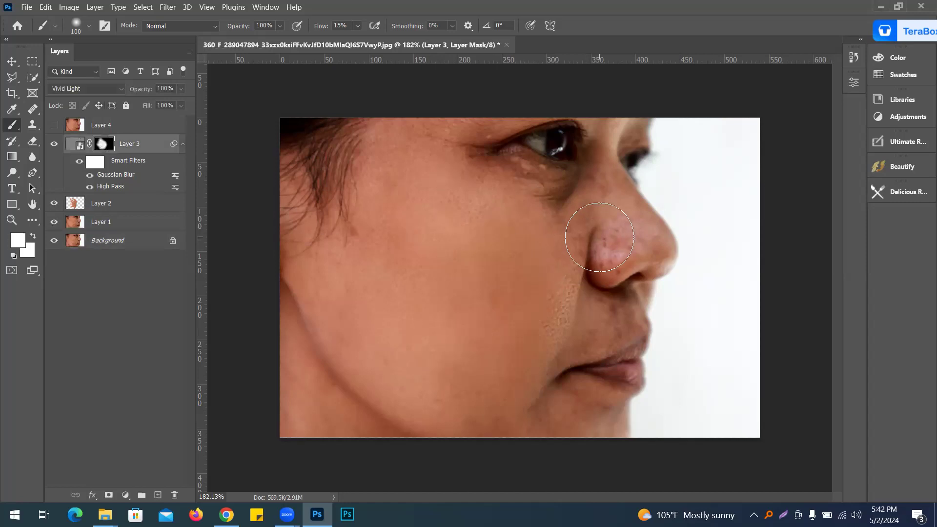
pyautogui.press('[')
pyautogui.press('[')
pyautogui.moveTo(600, 239)
pyautogui.mouseDown()
pyautogui.moveTo(583, 259)
pyautogui.moveTo(624, 248)
pyautogui.moveTo(593, 254)
pyautogui.moveTo(568, 290)
pyautogui.moveTo(570, 330)
pyautogui.moveTo(621, 323)
pyautogui.moveTo(577, 343)
pyautogui.moveTo(590, 323)
pyautogui.moveTo(577, 289)
pyautogui.moveTo(542, 303)
pyautogui.mouseUp()
pyautogui.moveTo(531, 221)
pyautogui.mouseDown()
pyautogui.moveTo(444, 185)
pyautogui.moveTo(443, 174)
pyautogui.moveTo(558, 199)
pyautogui.moveTo(482, 165)
pyautogui.moveTo(446, 117)
pyautogui.moveTo(407, 128)
pyautogui.moveTo(424, 179)
pyautogui.mouseUp()
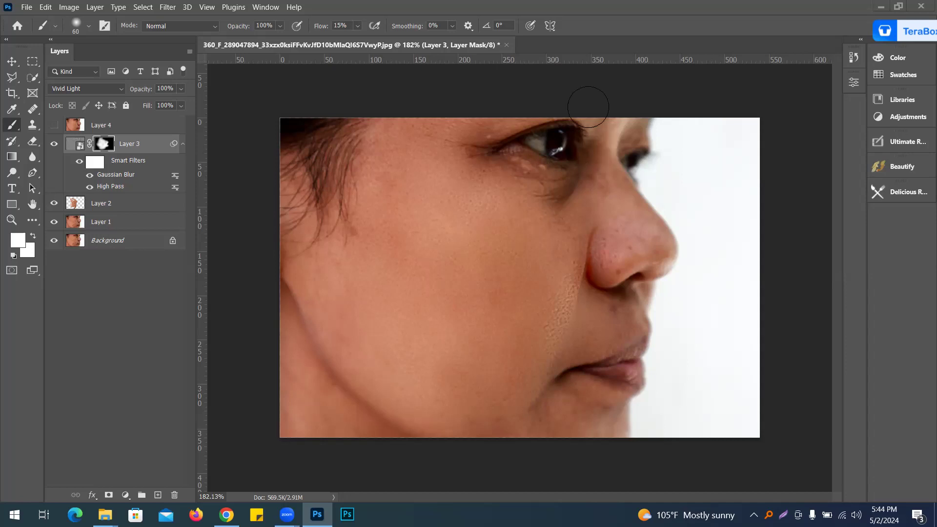
# Step: Close the retouched document
pyautogui.click(507, 44)
pyautogui.click(487, 202)
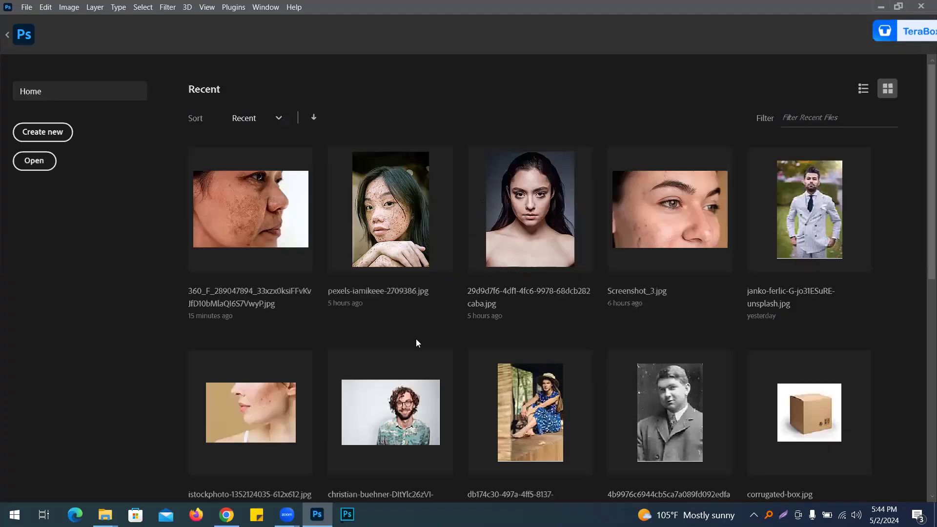
# Step: Switch to Chrome and open the Magic Retouch folder in the Photoshop Plugin Google Drive folder
pyautogui.click(226, 514)
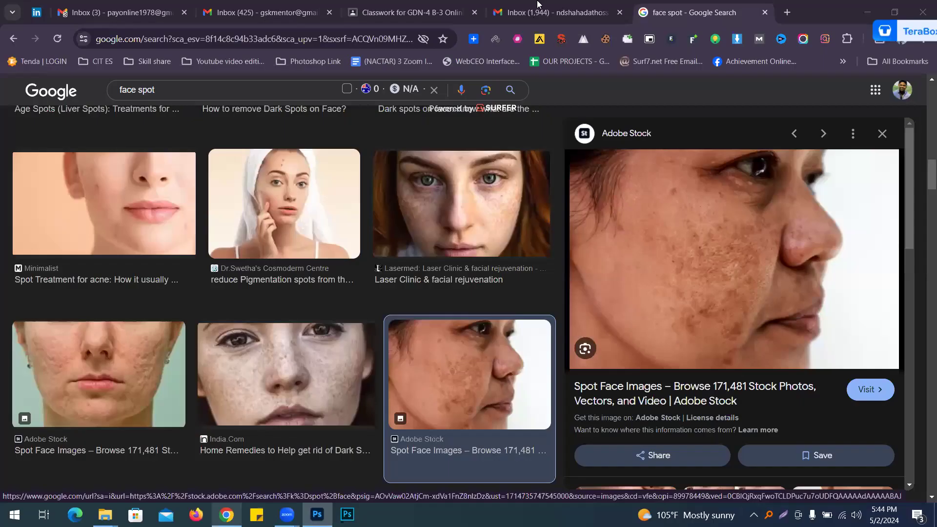
pyautogui.click(365, 7)
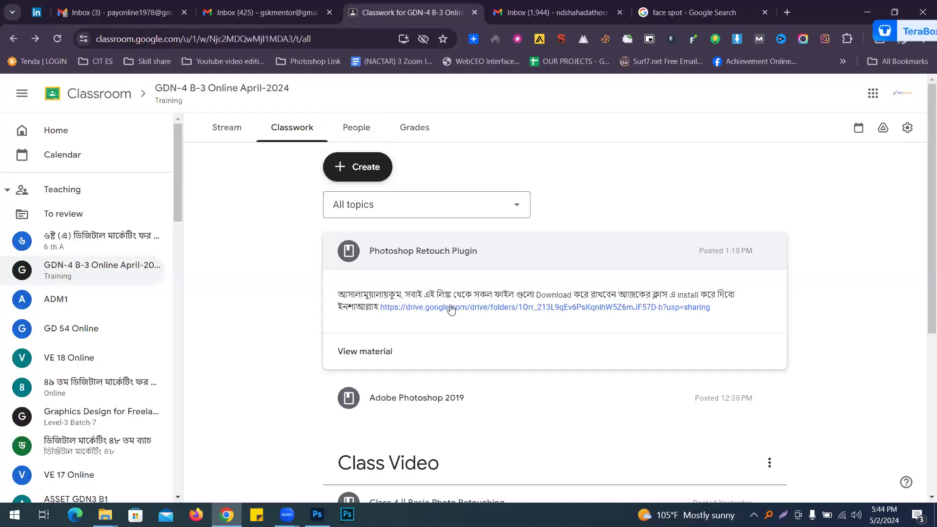
pyautogui.click(488, 10)
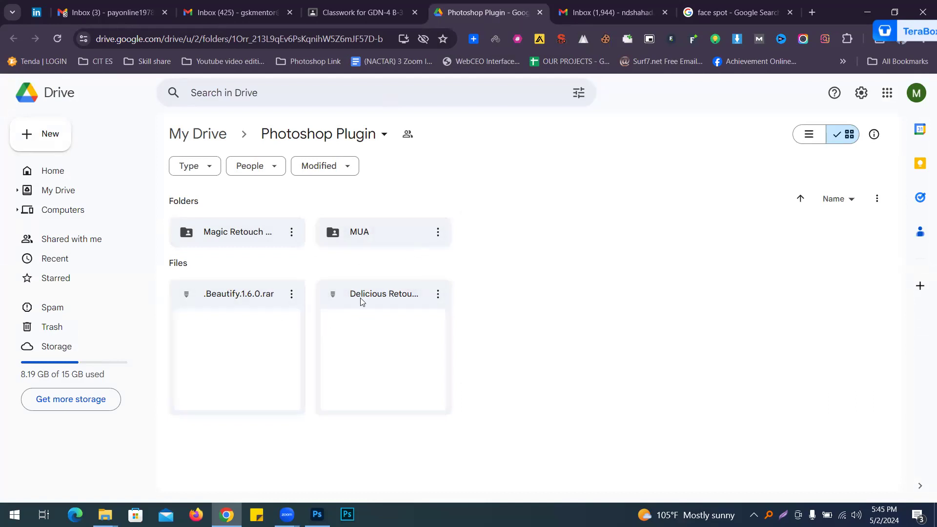
pyautogui.click(235, 232)
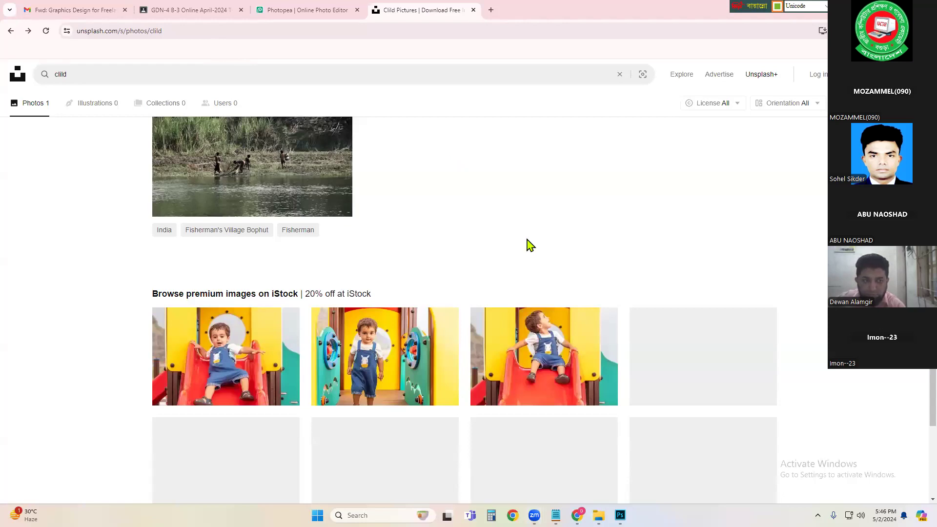
# Step: Open the Downloads folder in File Explorer and scroll through its files
pyautogui.click(776, 6)
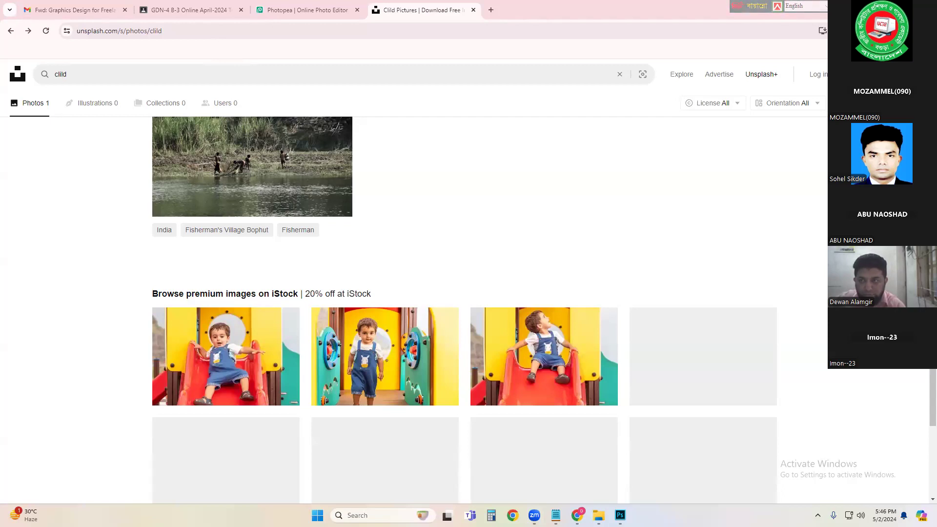
pyautogui.click(880, 8)
pyautogui.click(881, 7)
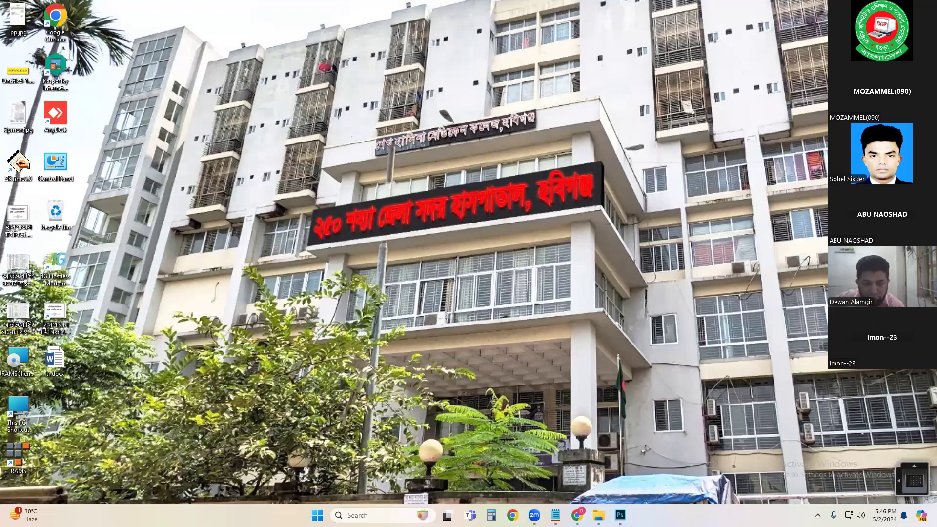
pyautogui.moveTo(619, 515)
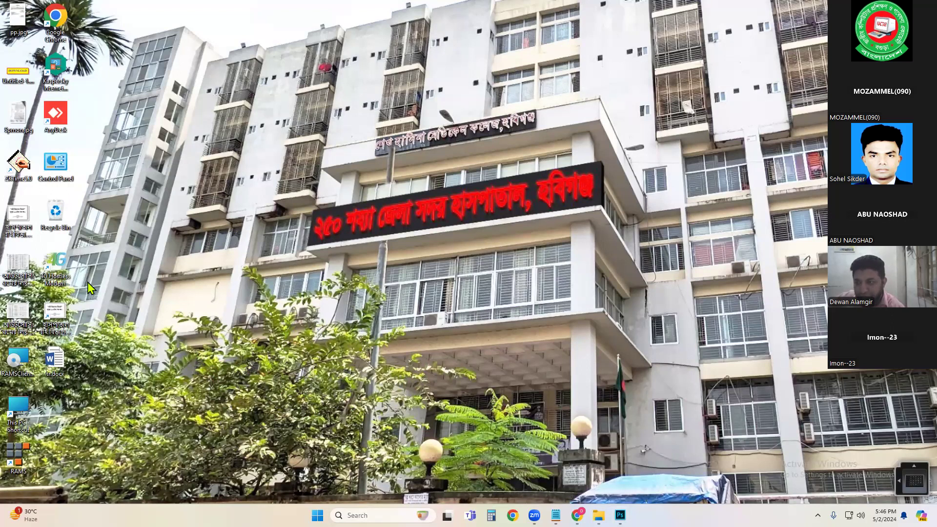
pyautogui.doubleClick(23, 398)
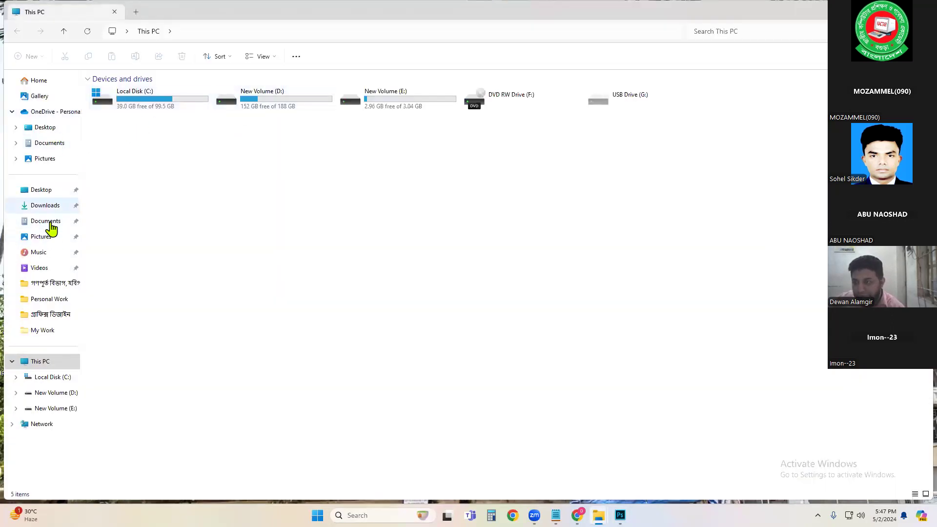
pyautogui.click(55, 208)
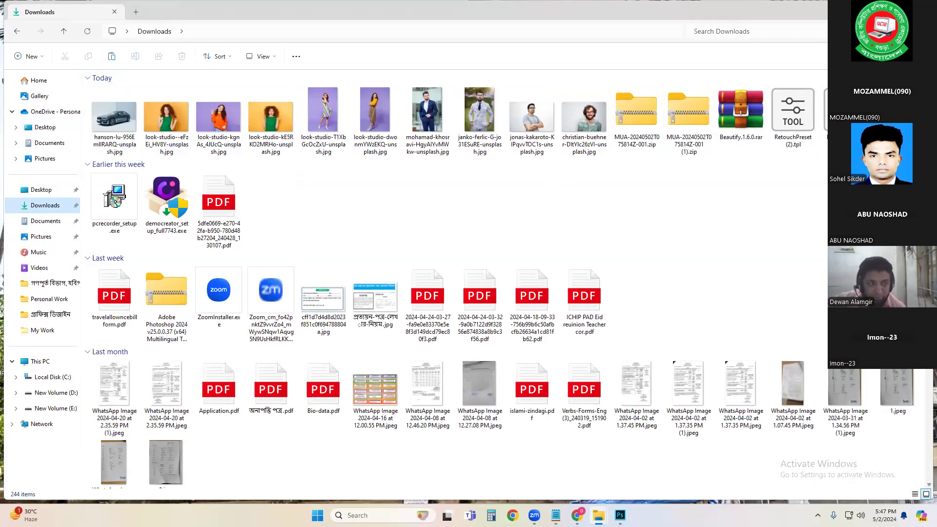
pyautogui.scroll(-15, 917, 372)
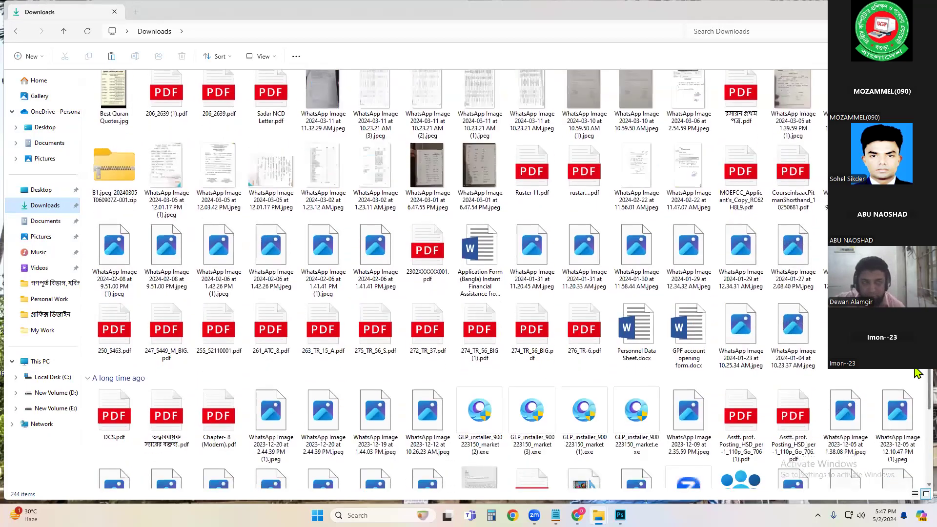
pyautogui.scroll(-6, 915, 376)
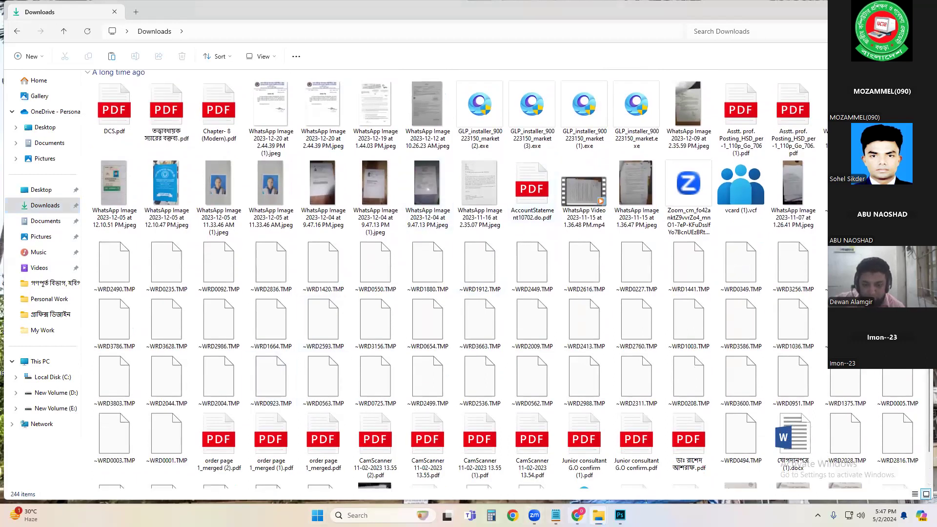
# Step: Switch to Chrome, open the Photoshop Retouch Plugin post in Classroom, and download the Magic Retouch Pro 4.3 folder from Drive
pyautogui.click(577, 516)
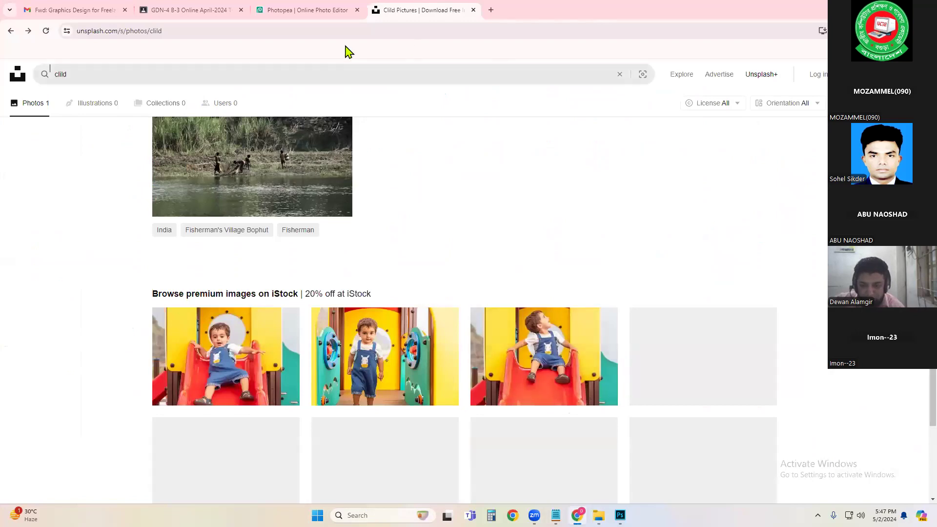
pyautogui.click(203, 11)
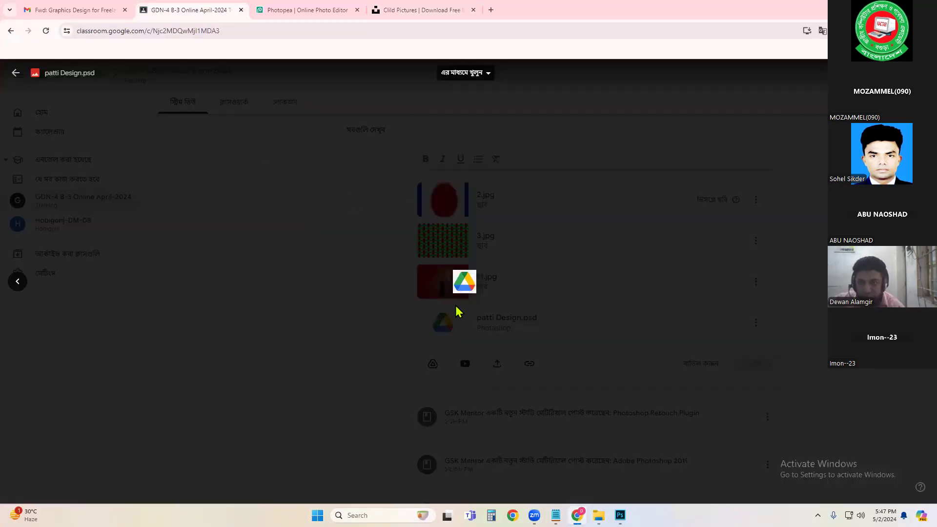
pyautogui.click(372, 264)
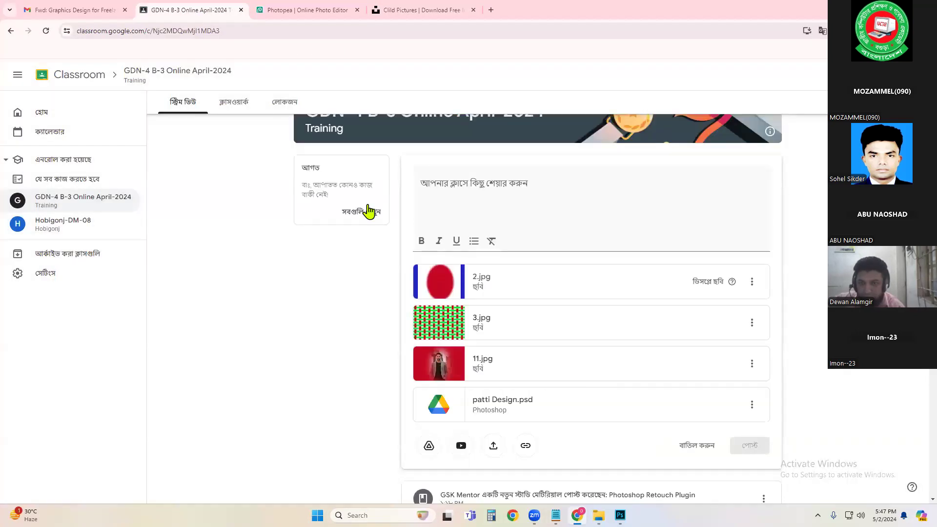
pyautogui.click(220, 102)
pyautogui.click(504, 110)
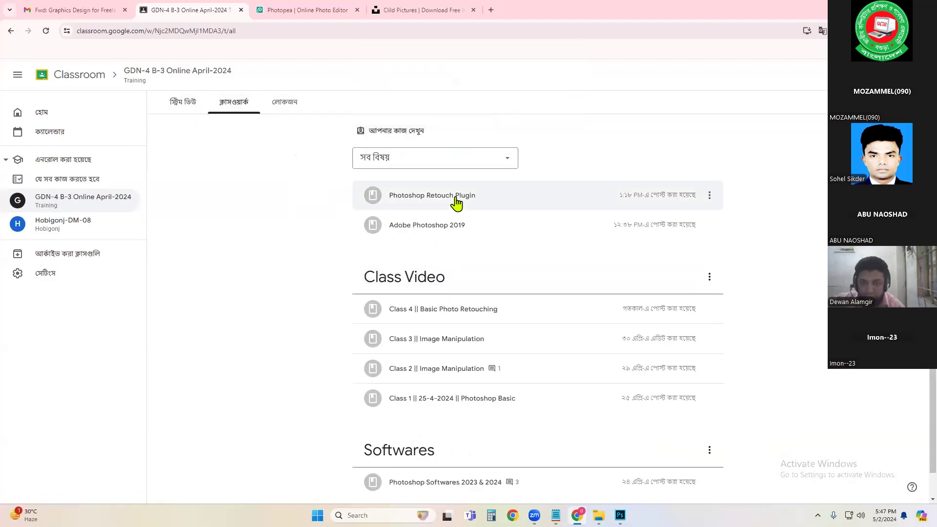
pyautogui.click(453, 197)
pyautogui.click(448, 241)
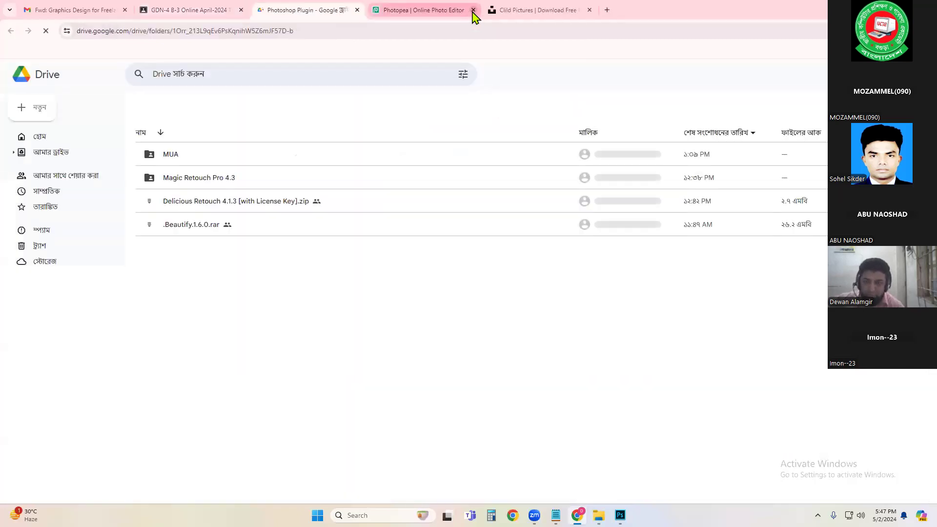
pyautogui.click(198, 202)
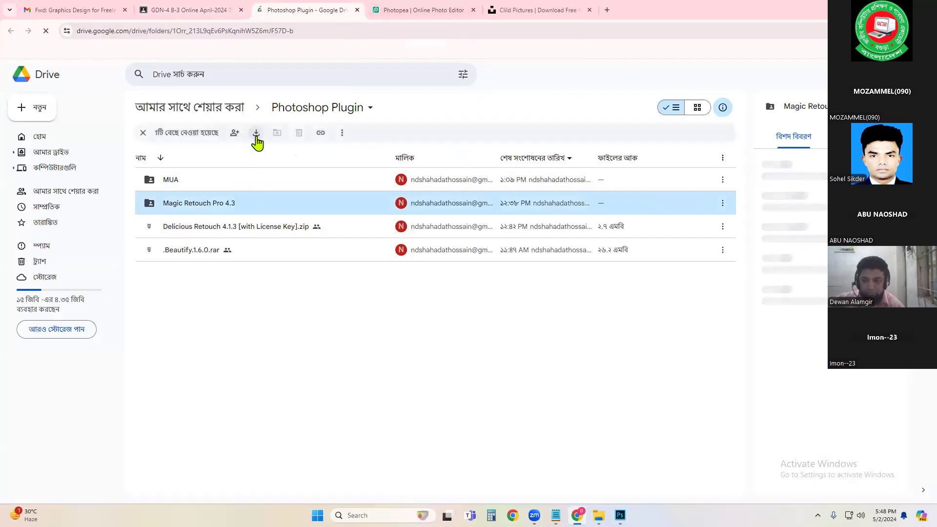
pyautogui.click(256, 134)
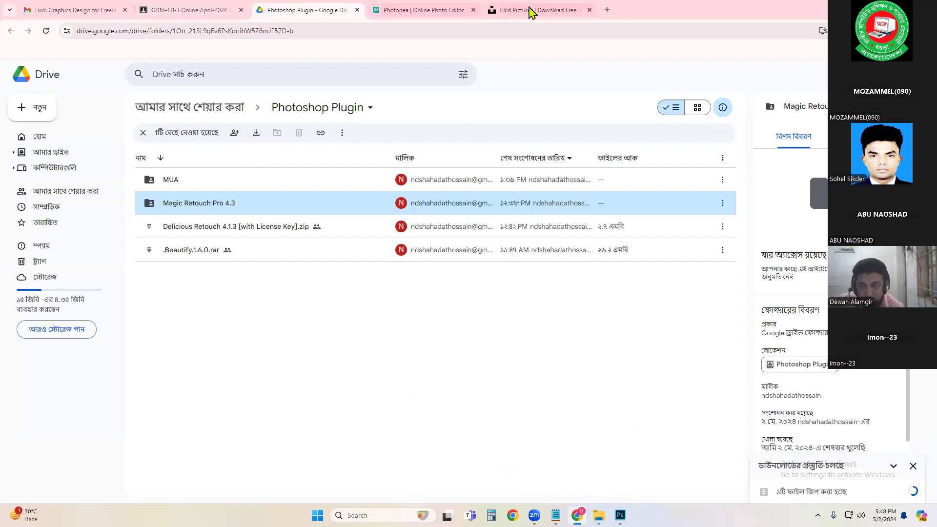
# Step: Open a new browser tab and enter winrar in the address bar
pyautogui.click(608, 10)
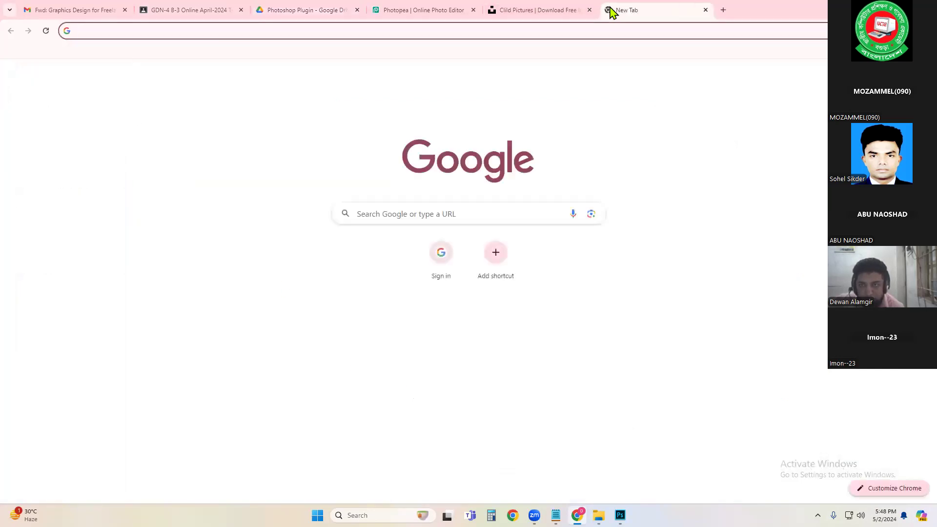
pyautogui.write('winrar')
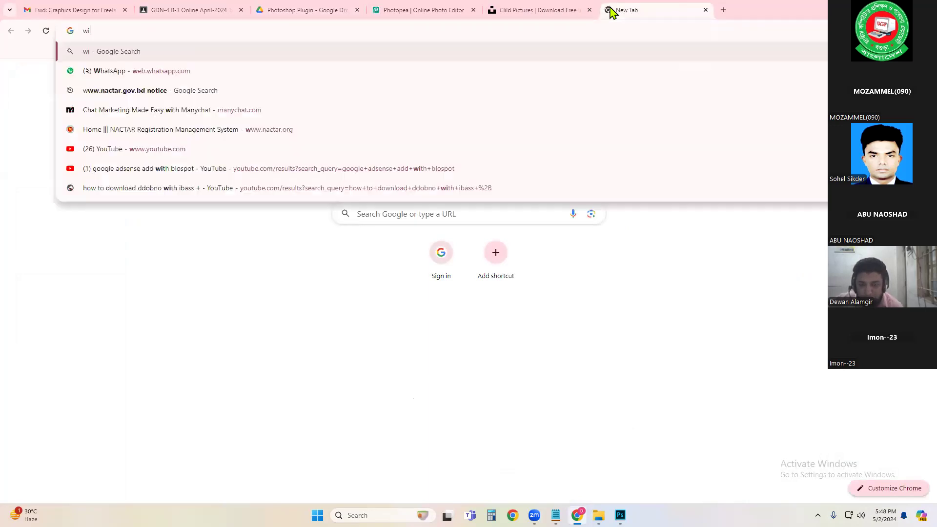
pyautogui.click(297, 482)
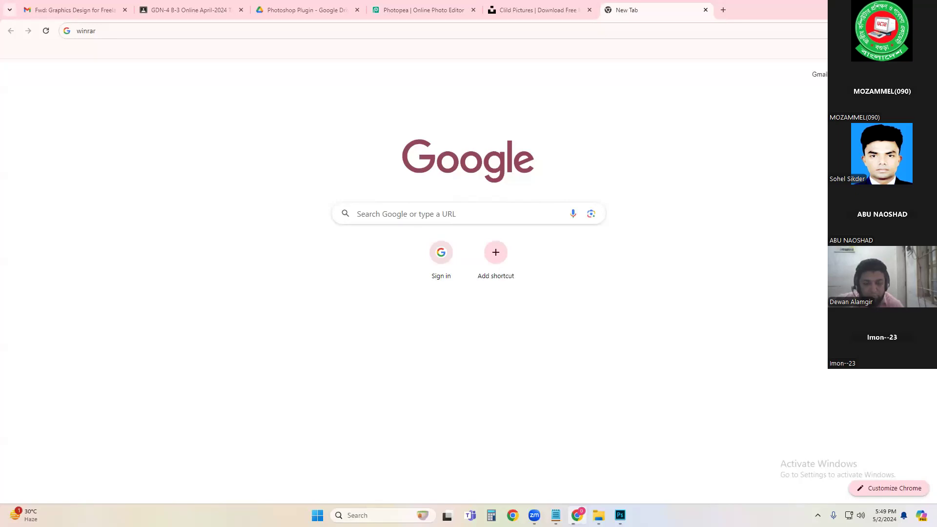
# Step: Return to Chrome and open the recent download history to check the plugin download
pyautogui.click(878, 8)
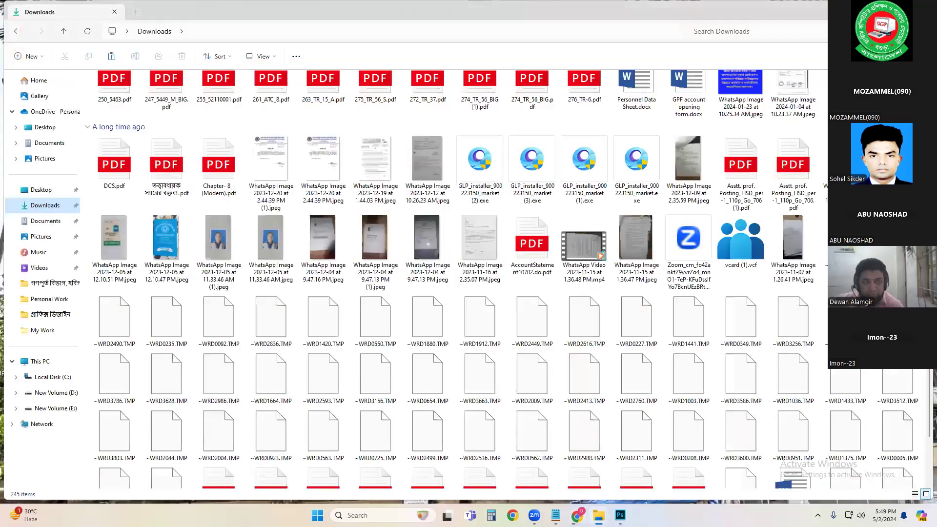
pyautogui.click(879, 7)
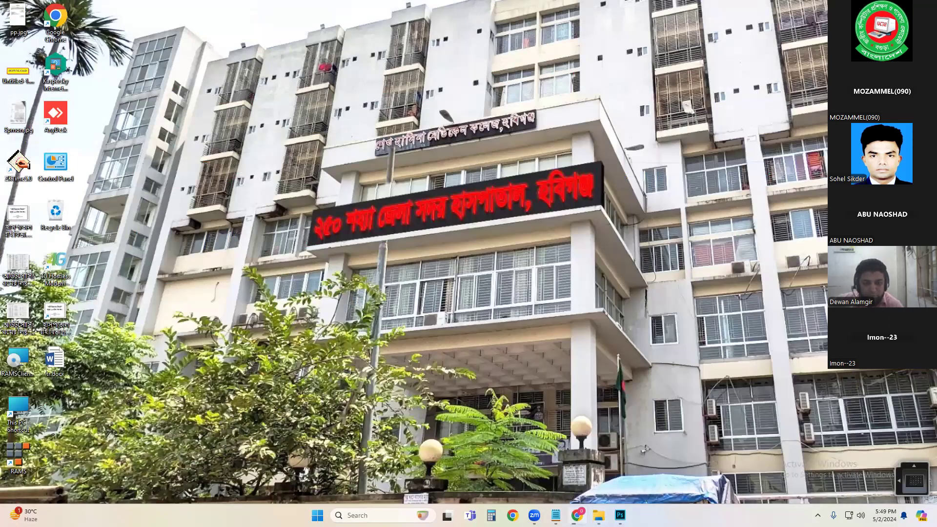
pyautogui.click(577, 515)
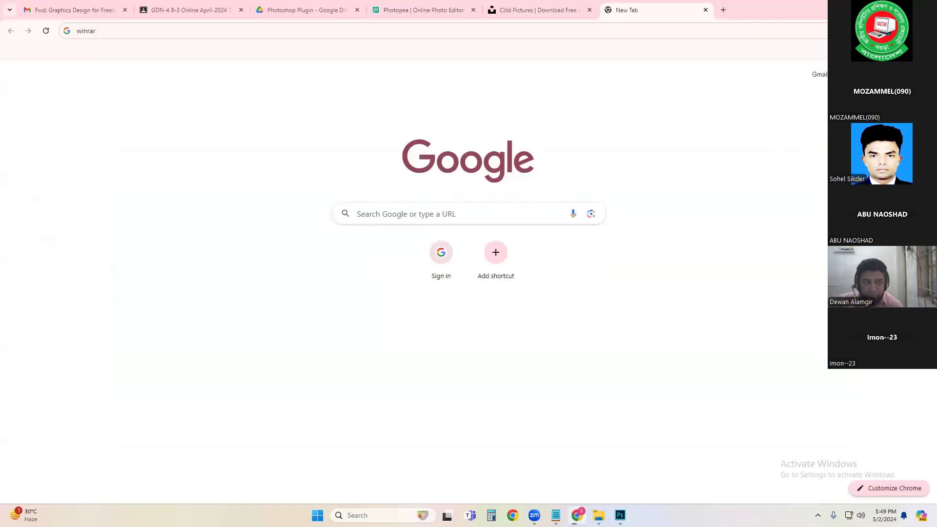
pyautogui.click(889, 31)
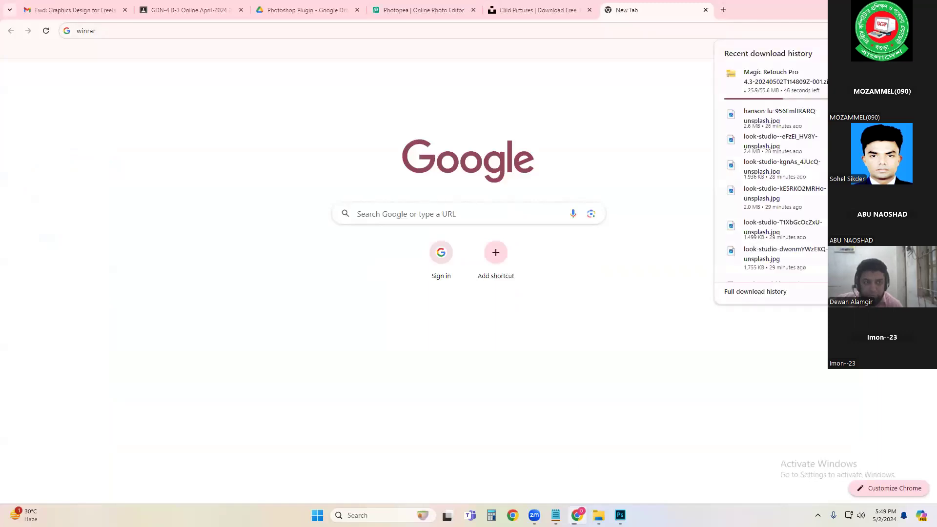
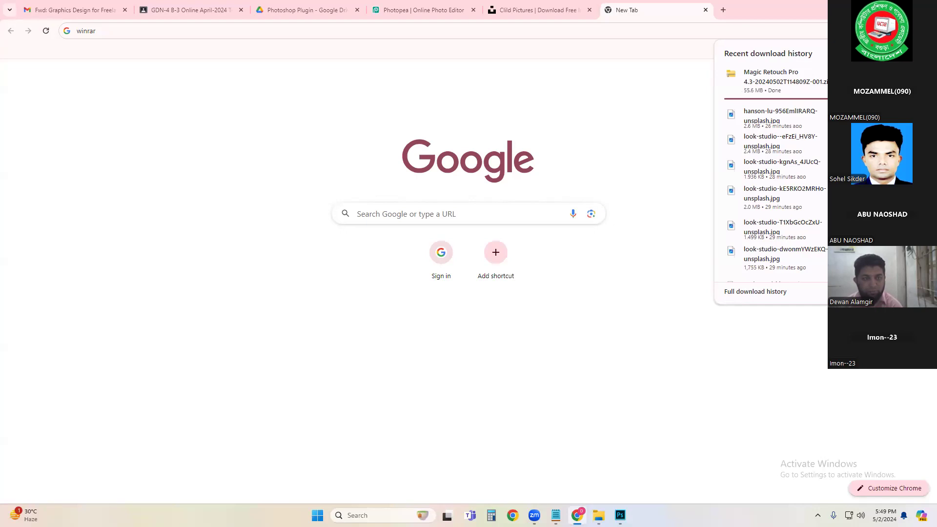
# Step: Open the downloaded Magic Retouch Pro 4.3 zip archive from the browser's download history in File Explorer
pyautogui.click(784, 81)
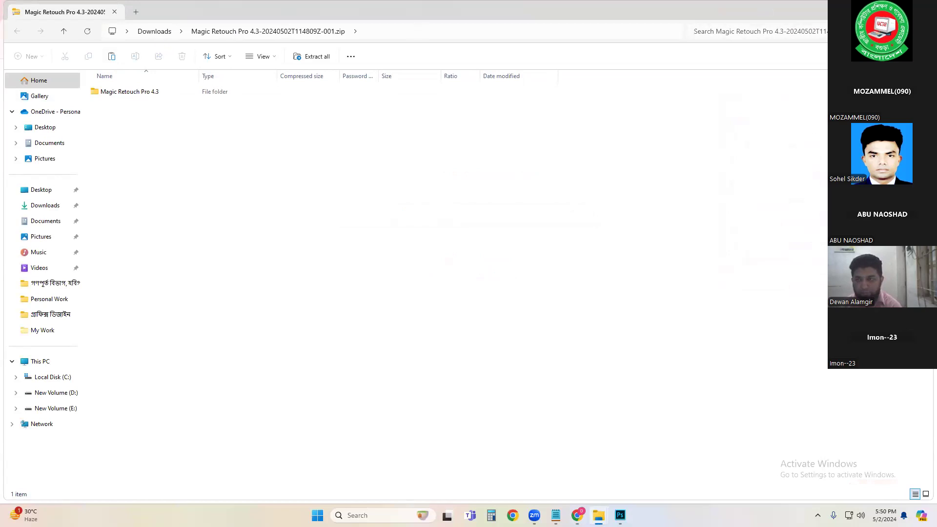
pyautogui.click(876, 7)
pyautogui.click(876, 7)
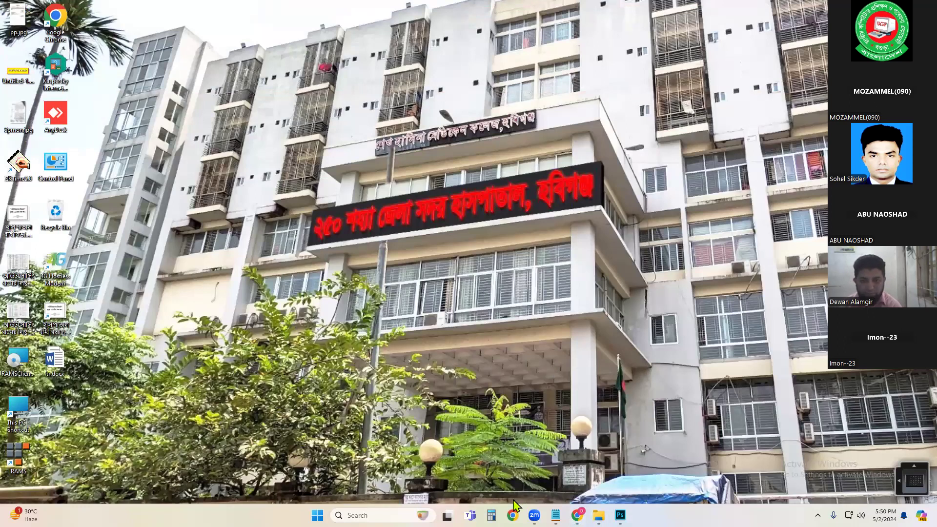
pyautogui.click(599, 515)
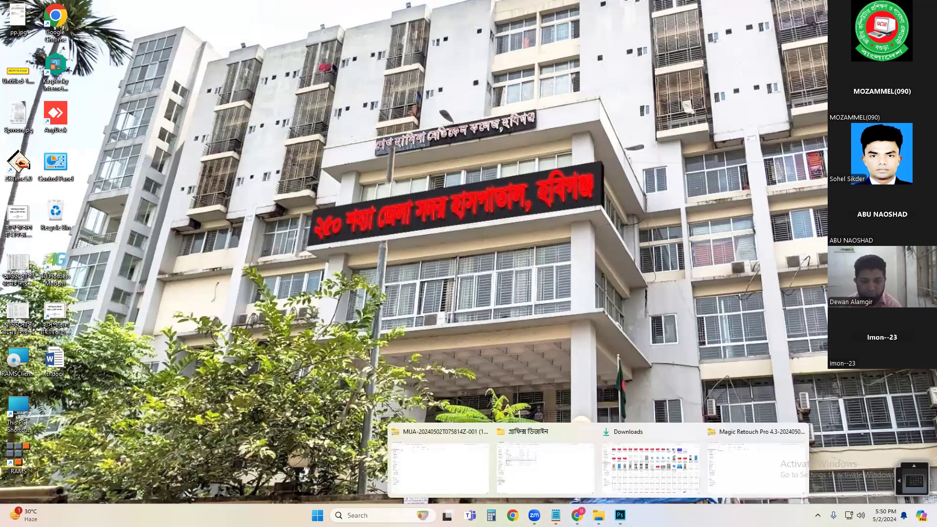
pyautogui.click(765, 458)
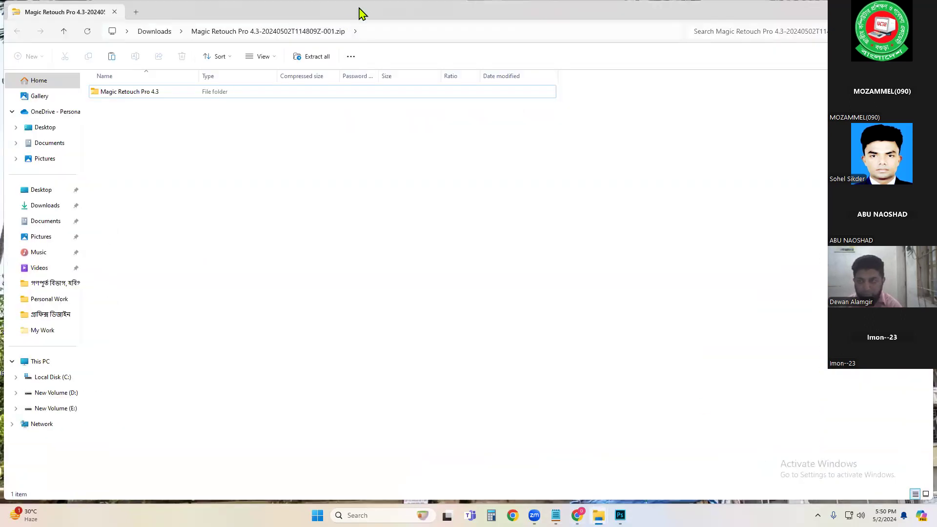
# Step: Copy the Magic Retouch Pro 4.3 folder out of the zip archive onto the Desktop
pyautogui.moveTo(362, 14); pyautogui.dragTo(540, 49)
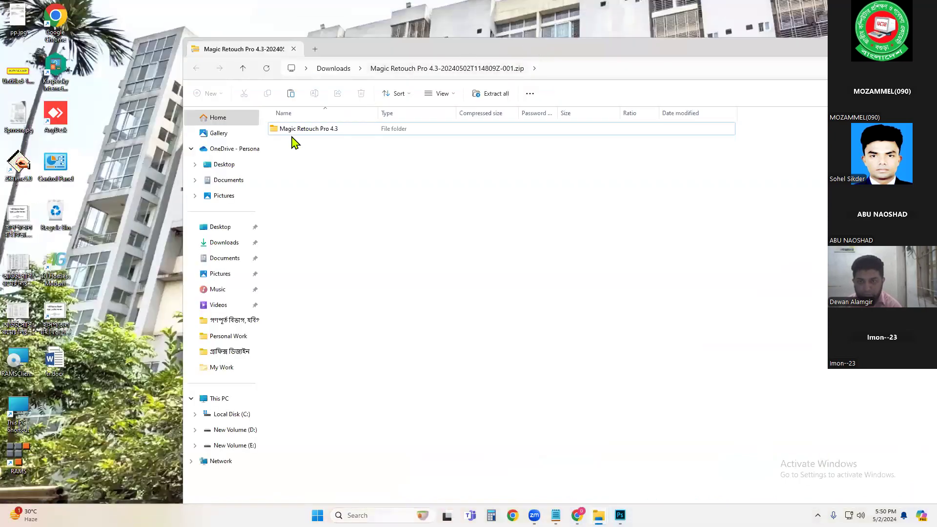
pyautogui.moveTo(294, 129); pyautogui.dragTo(108, 132)
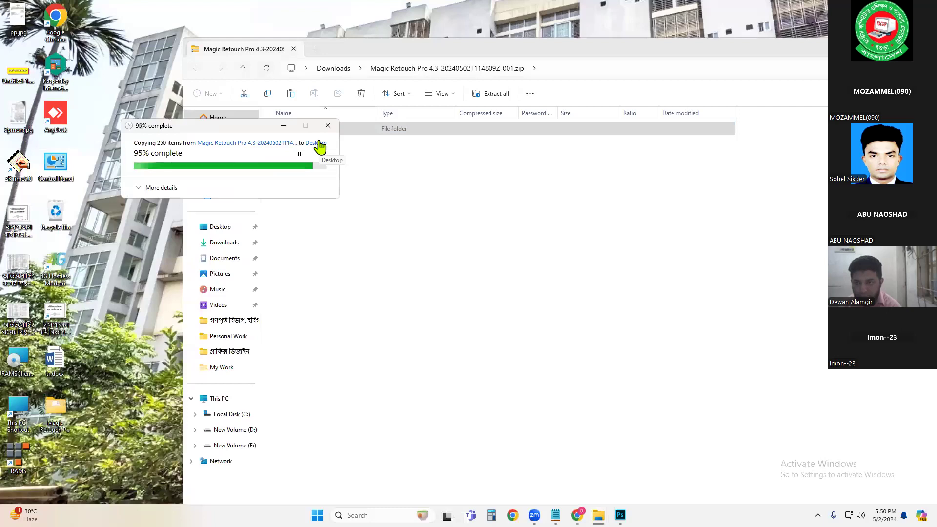
pyautogui.click(383, 131)
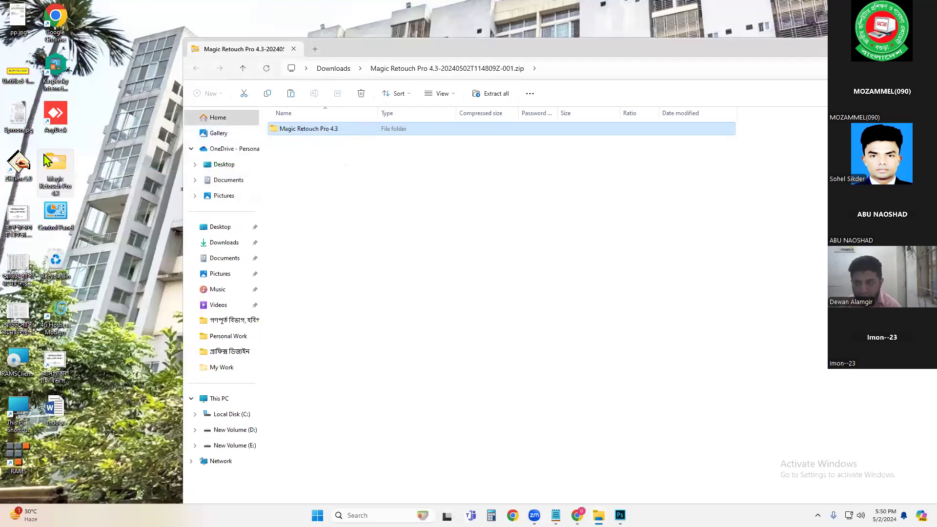
# Step: Open the extracted folder on the Desktop and go into Magic Retouch Pro > Plug-In > Manual Installation
pyautogui.moveTo(882, 44); pyautogui.dragTo(740, 44)
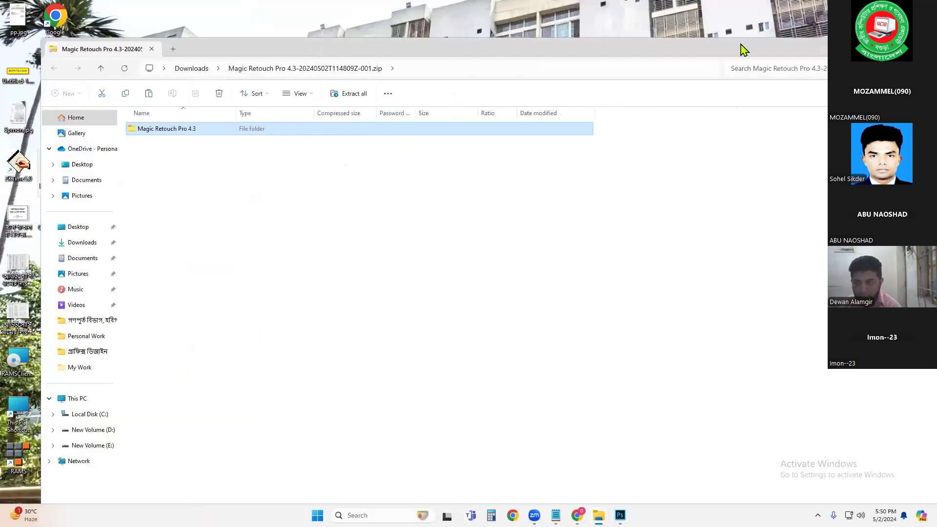
pyautogui.moveTo(855, 49); pyautogui.dragTo(769, 49)
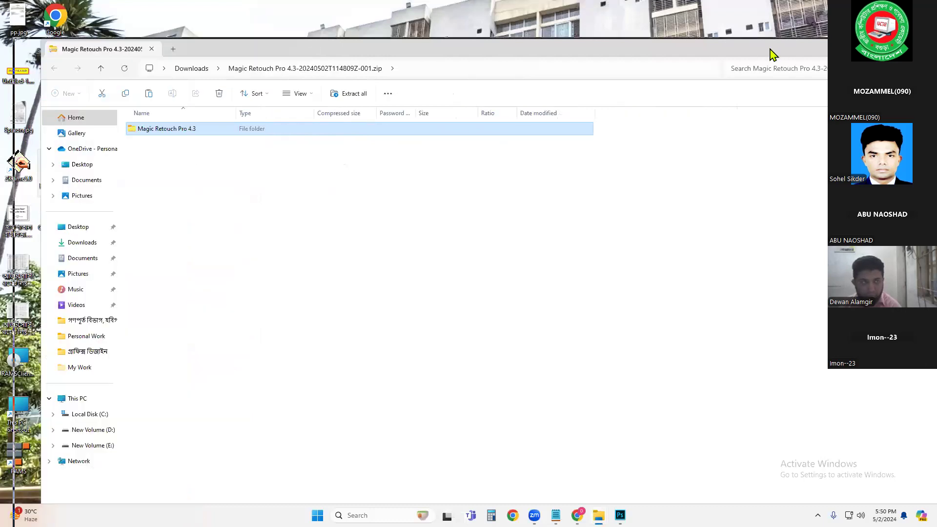
pyautogui.click(829, 45)
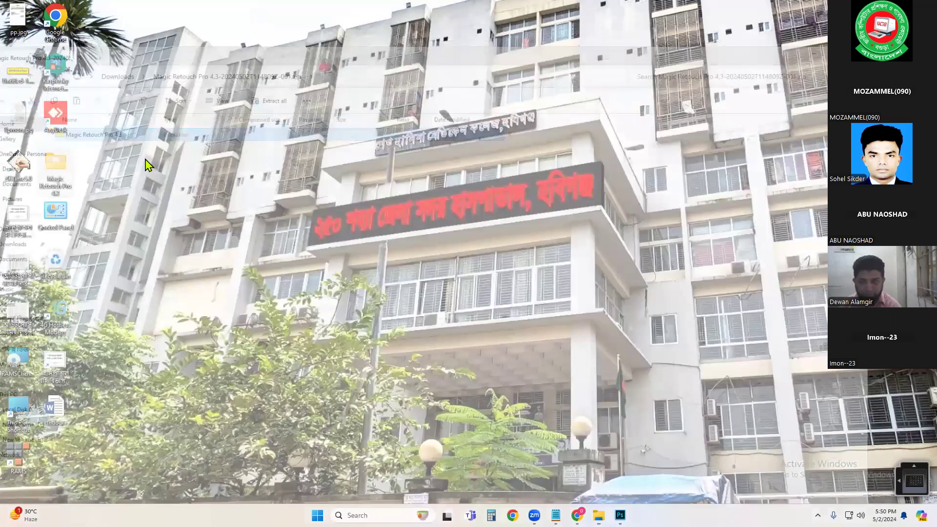
pyautogui.doubleClick(62, 172)
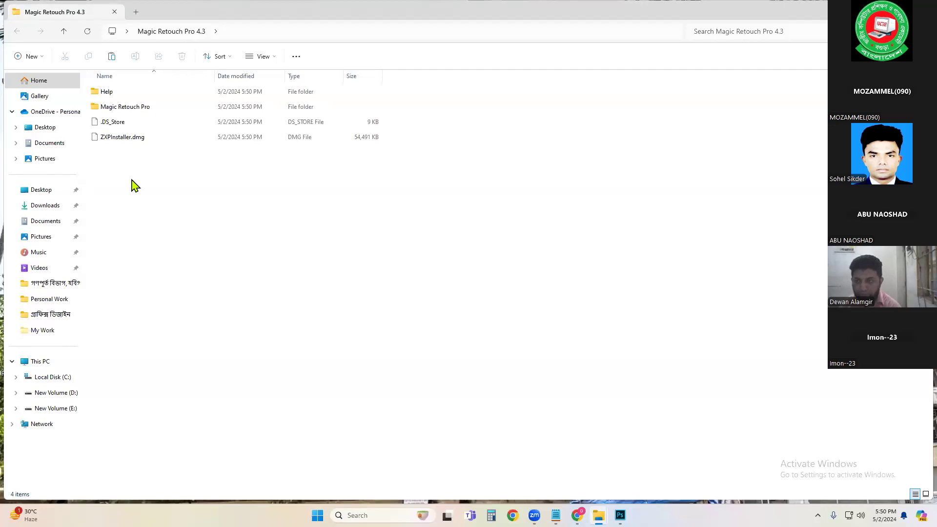
pyautogui.doubleClick(141, 110)
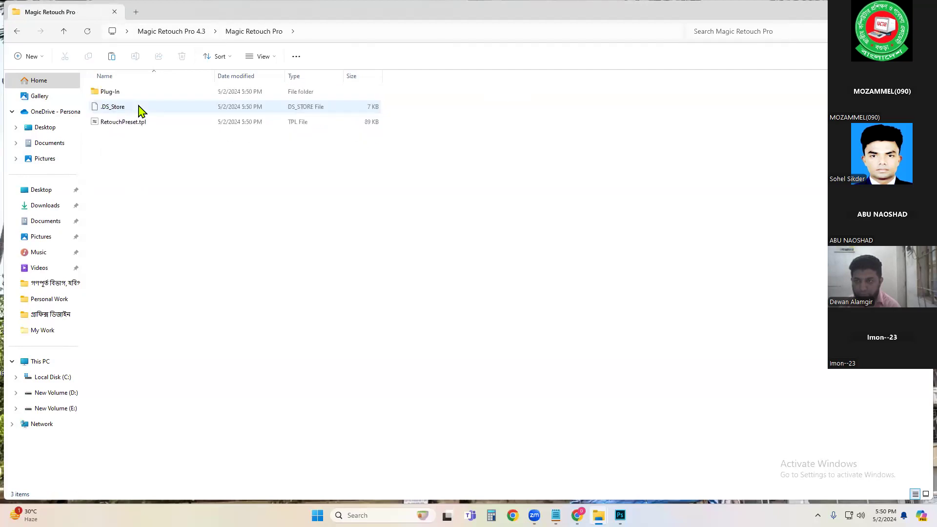
pyautogui.doubleClick(107, 96)
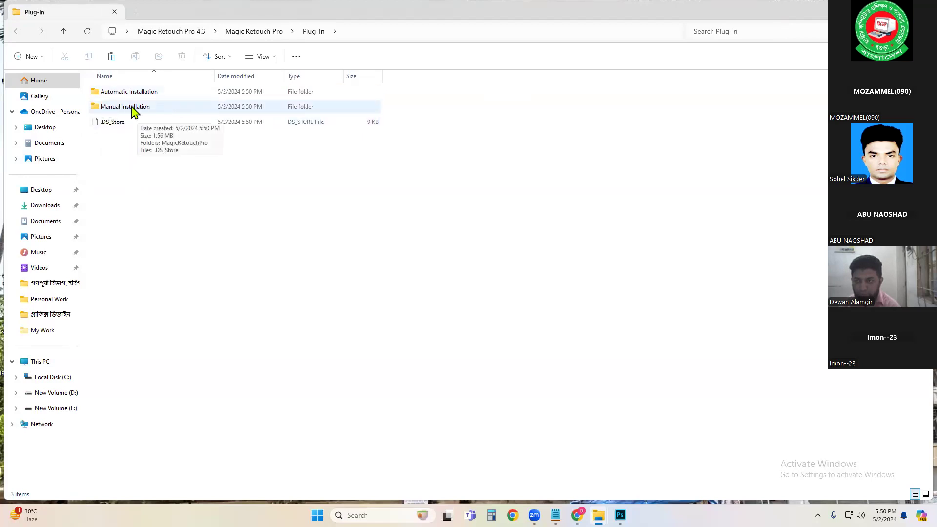
pyautogui.doubleClick(160, 107)
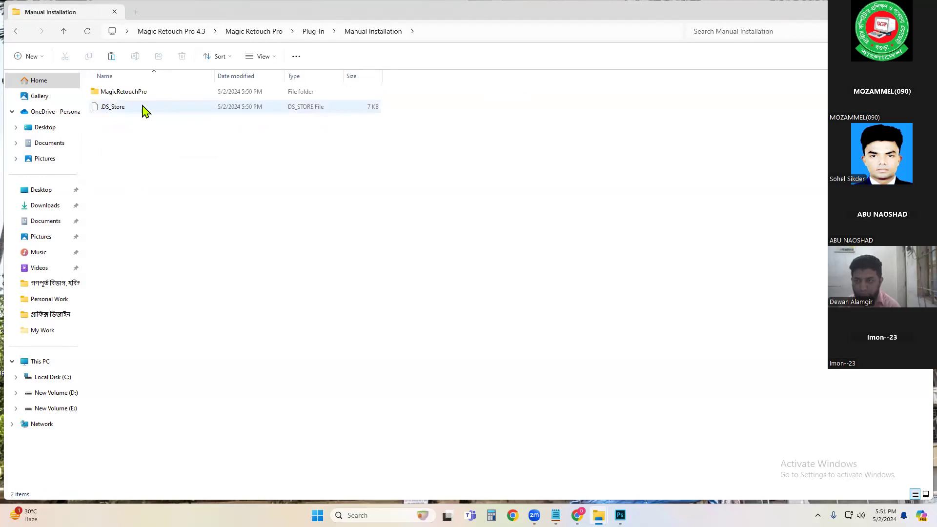
# Step: Copy the MagicRetouchPro plugin folder from Manual Installation
pyautogui.click(110, 95)
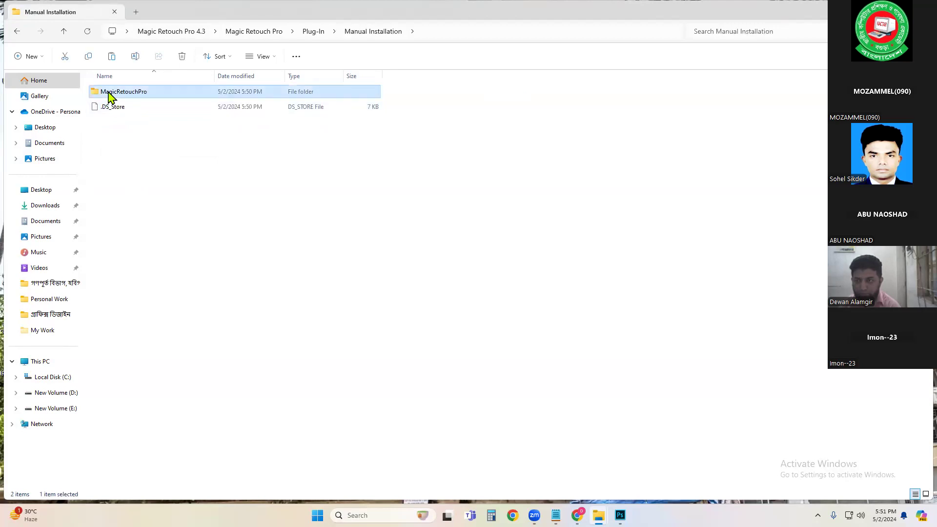
pyautogui.rightClick(129, 97)
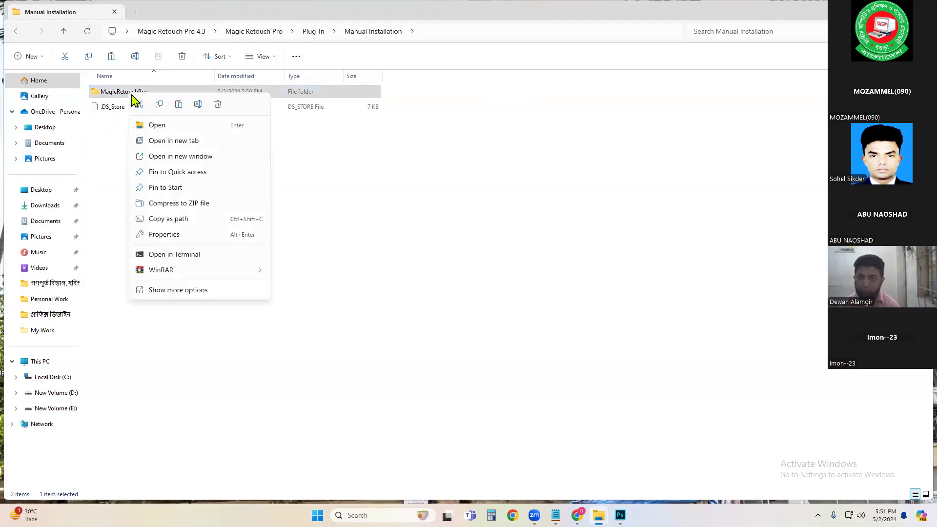
pyautogui.click(160, 104)
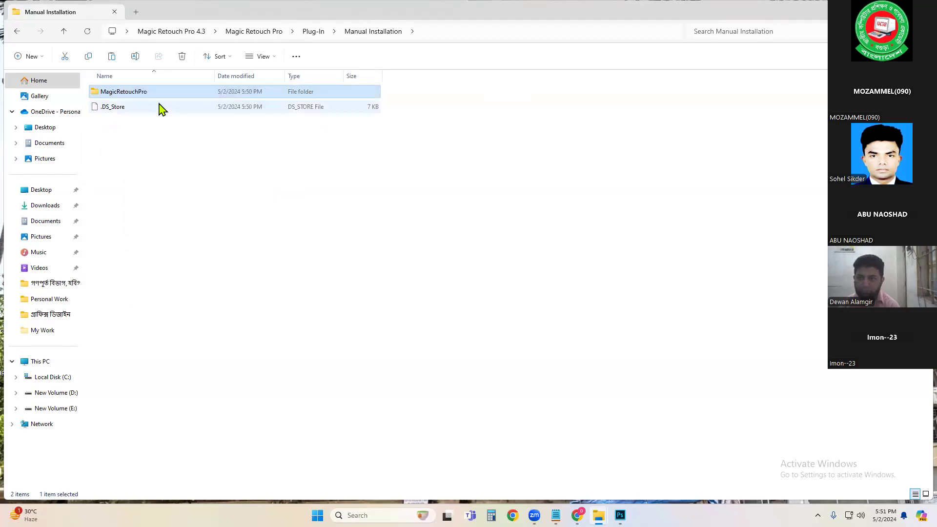
# Step: Browse to C: > Program Files (x86) > Common Files > Adobe > CEP > extensions, then close the window
pyautogui.click(29, 363)
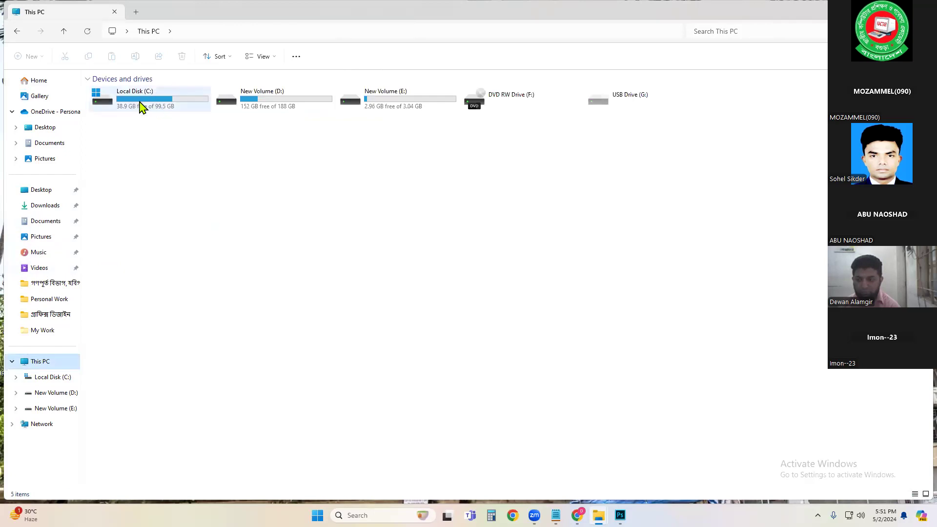
pyautogui.doubleClick(163, 111)
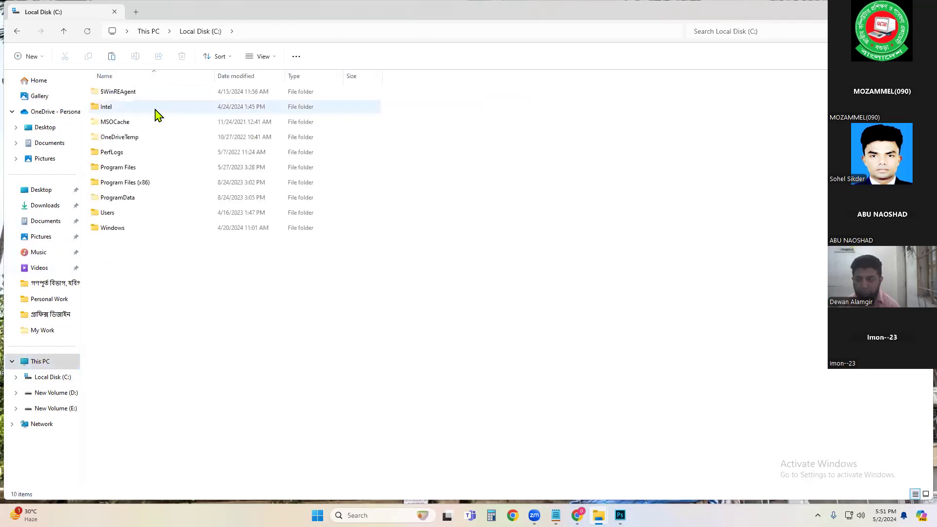
pyautogui.doubleClick(149, 184)
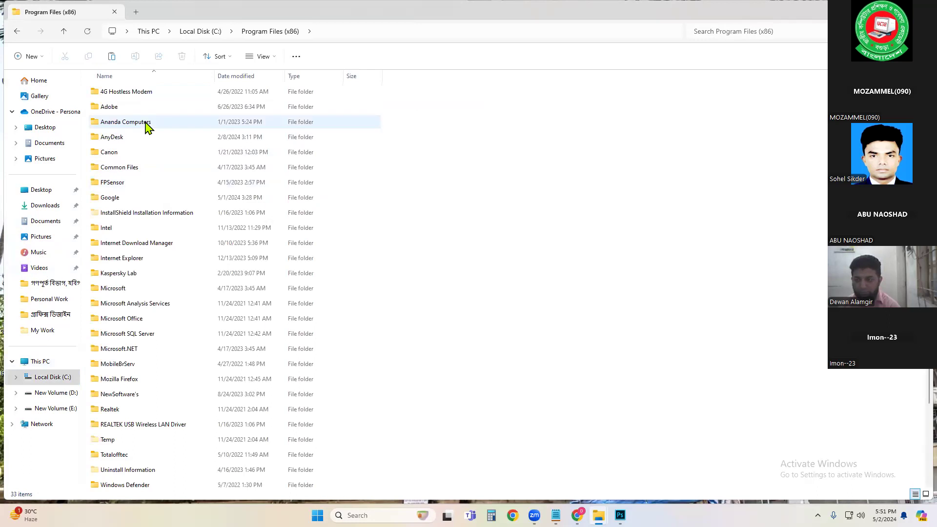
pyautogui.doubleClick(134, 168)
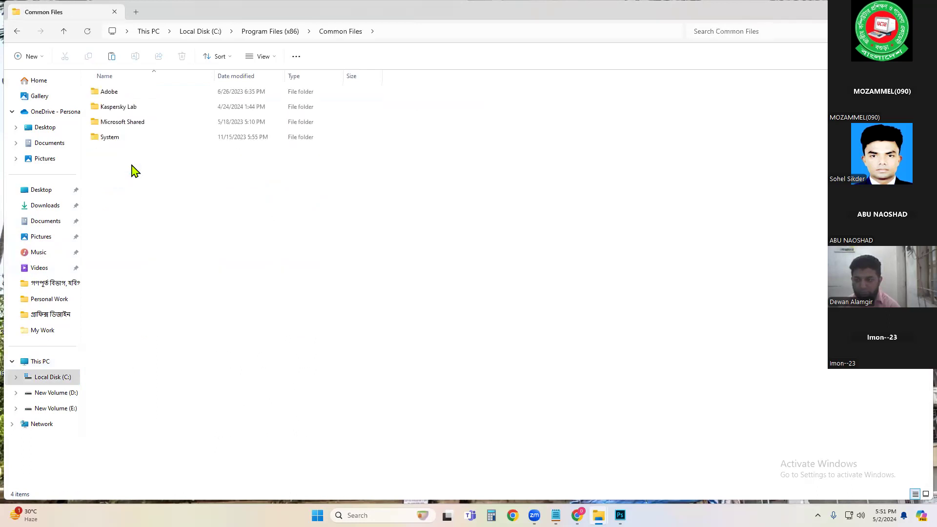
pyautogui.doubleClick(108, 91)
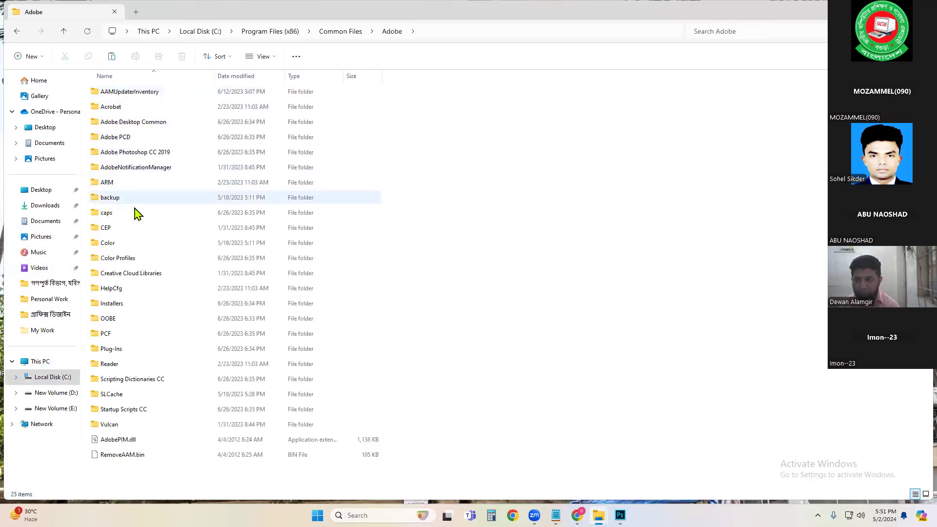
pyautogui.doubleClick(122, 233)
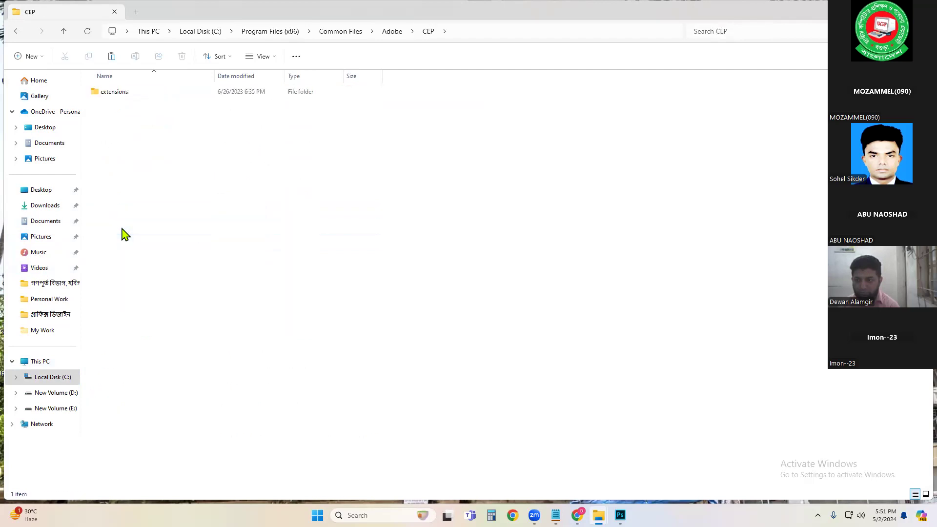
pyautogui.doubleClick(112, 92)
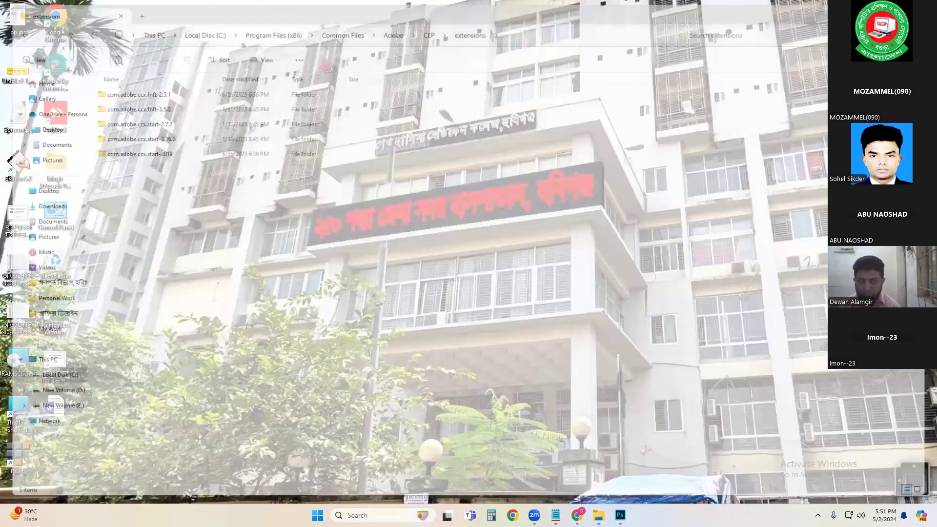
pyautogui.click(922, 10)
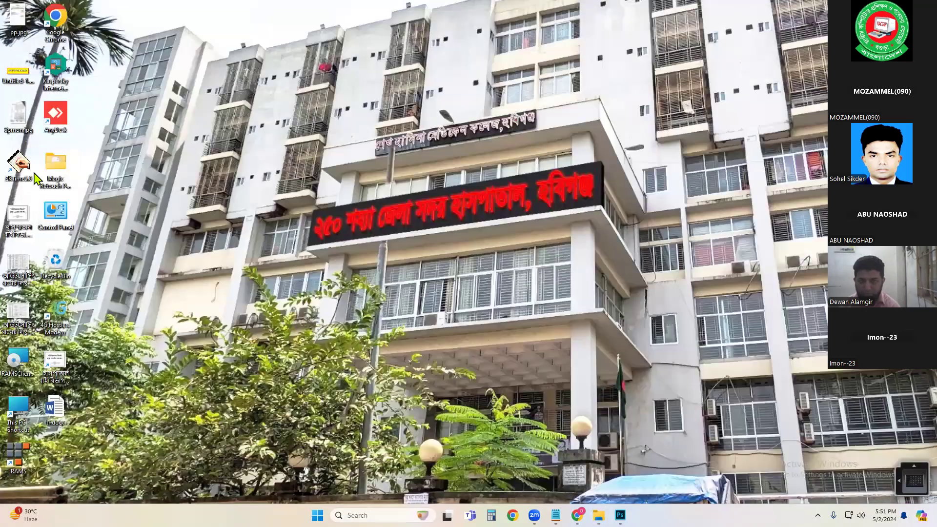
# Step: Reopen the Desktop Magic Retouch Pro 4.3 folder and navigate to Magic Retouch Pro > Plug-In > Manual Installation
pyautogui.doubleClick(58, 177)
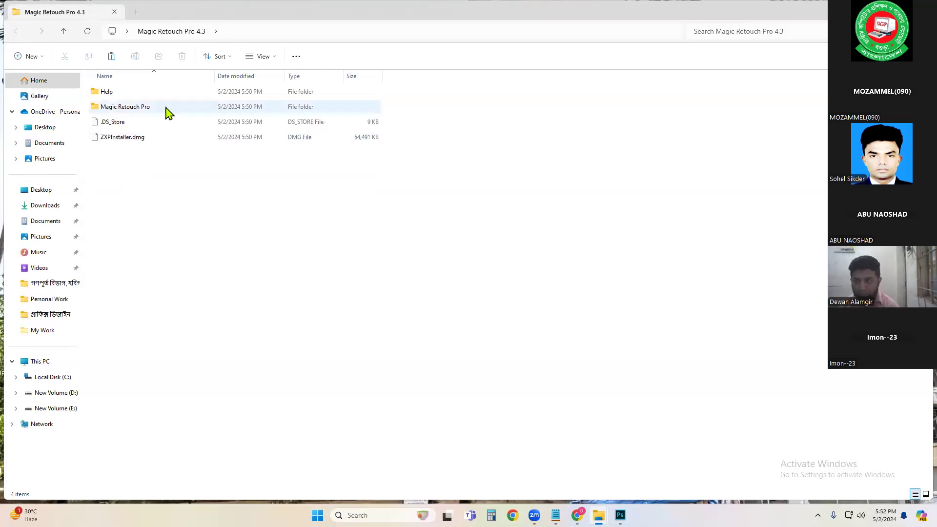
pyautogui.doubleClick(140, 112)
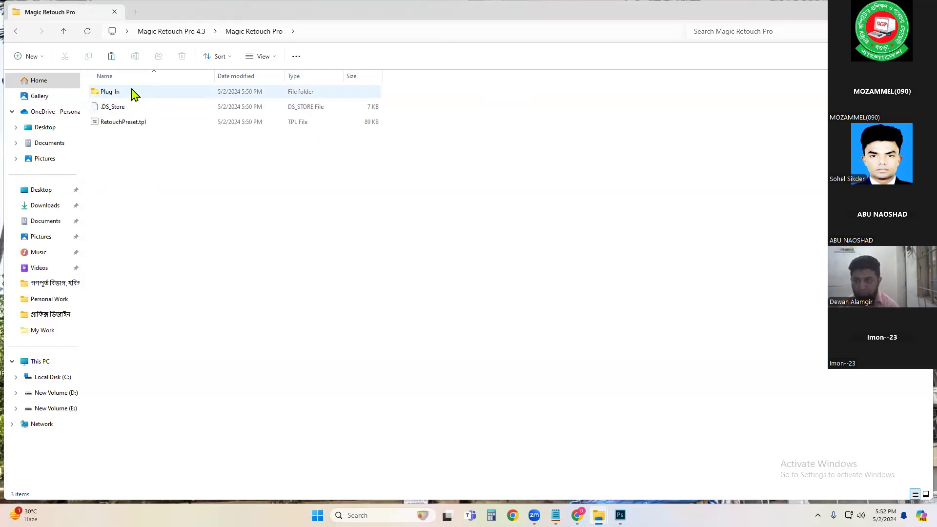
pyautogui.doubleClick(111, 92)
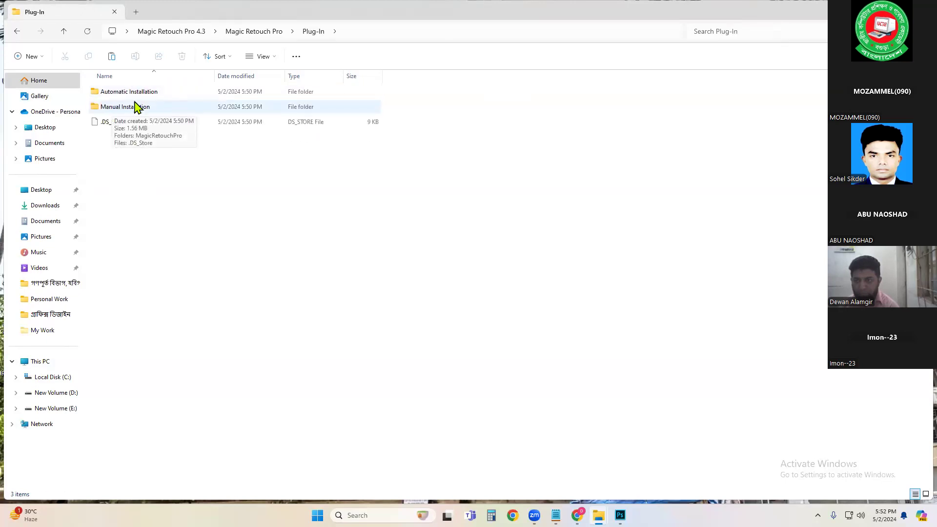
pyautogui.doubleClick(142, 107)
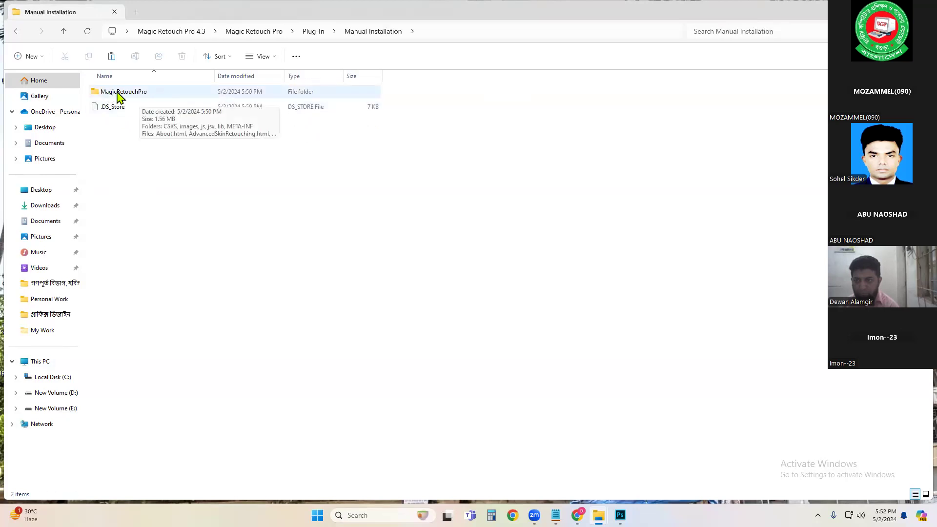
# Step: Copy the MagicRetouchPro folder again
pyautogui.click(126, 96)
pyautogui.rightClick(126, 96)
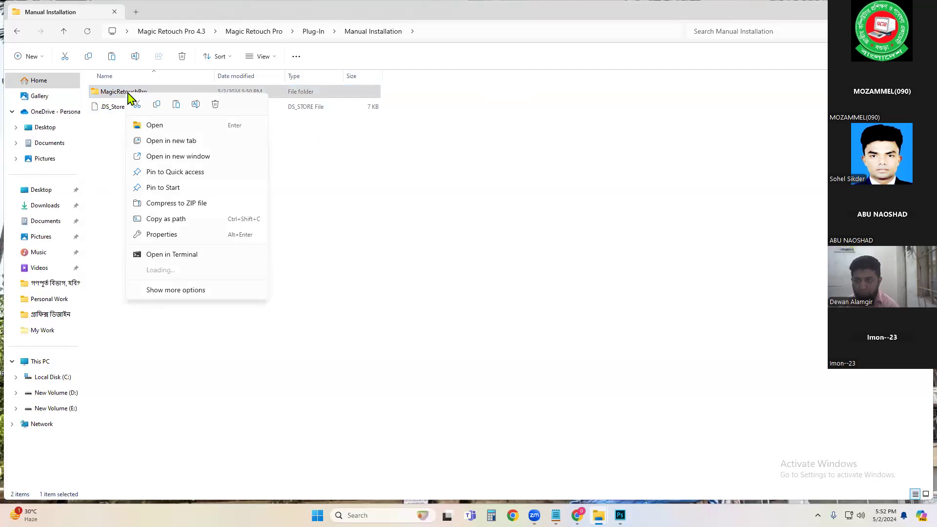
pyautogui.click(155, 104)
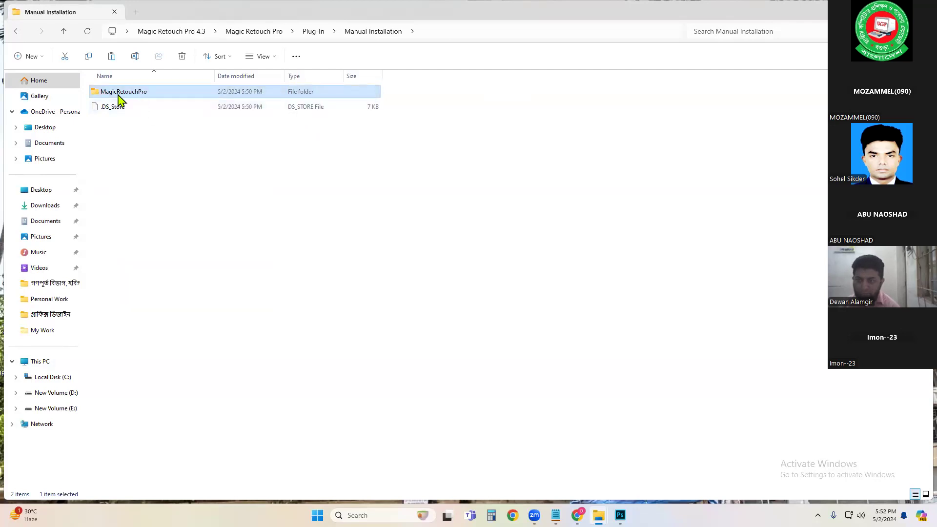
# Step: Switch to Adobe Photoshop CC 2019 and close it
pyautogui.moveTo(620, 513)
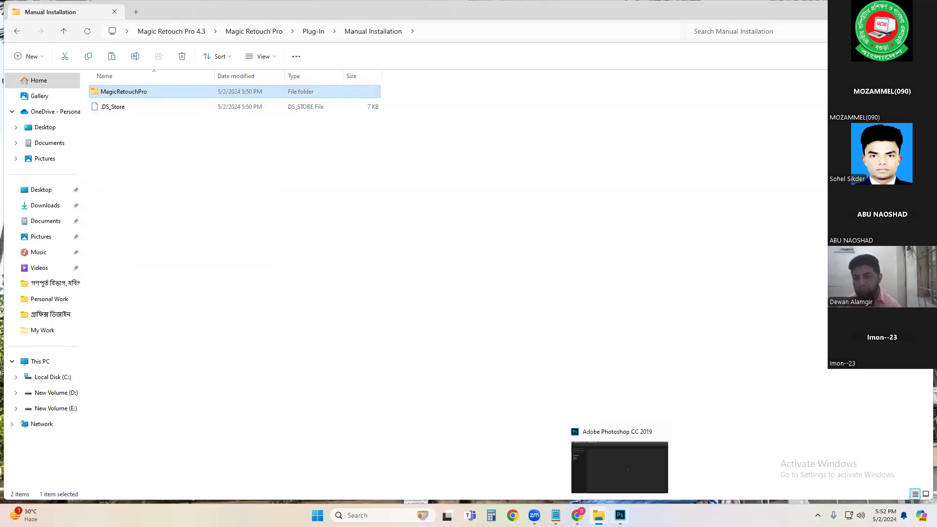
pyautogui.click(610, 457)
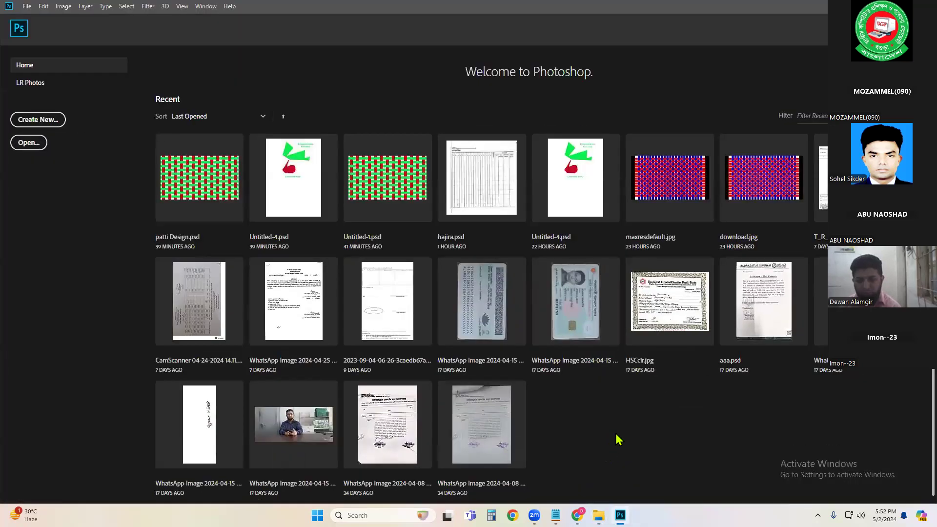
pyautogui.hotkey('alt', 'F4')
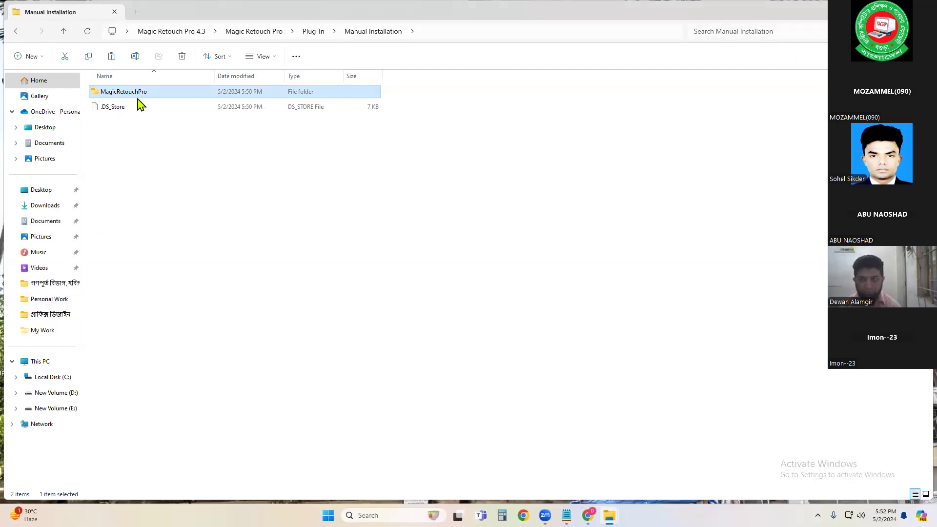
# Step: Paste the MagicRetouchPro folder into C: > Program Files (x86) > Common Files > Adobe > CEP > extensions, granting administrator permission
pyautogui.click(41, 364)
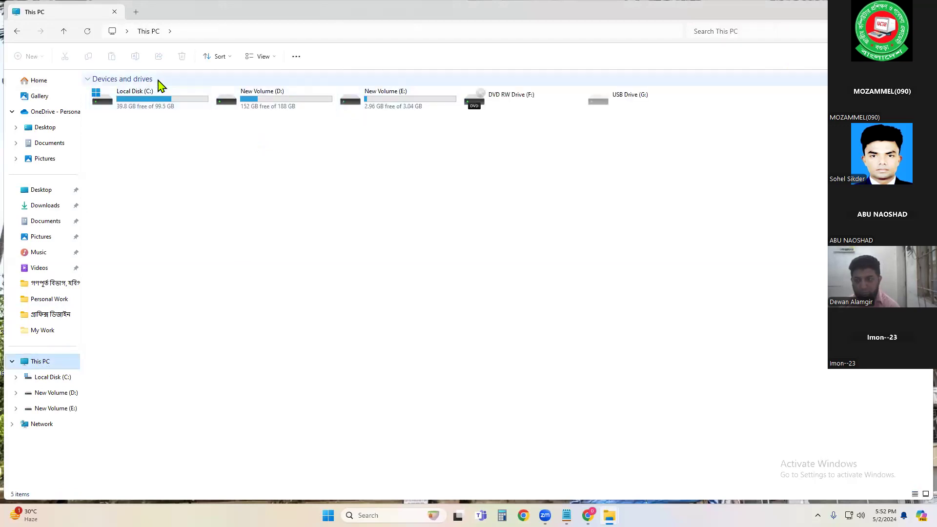
pyautogui.doubleClick(146, 108)
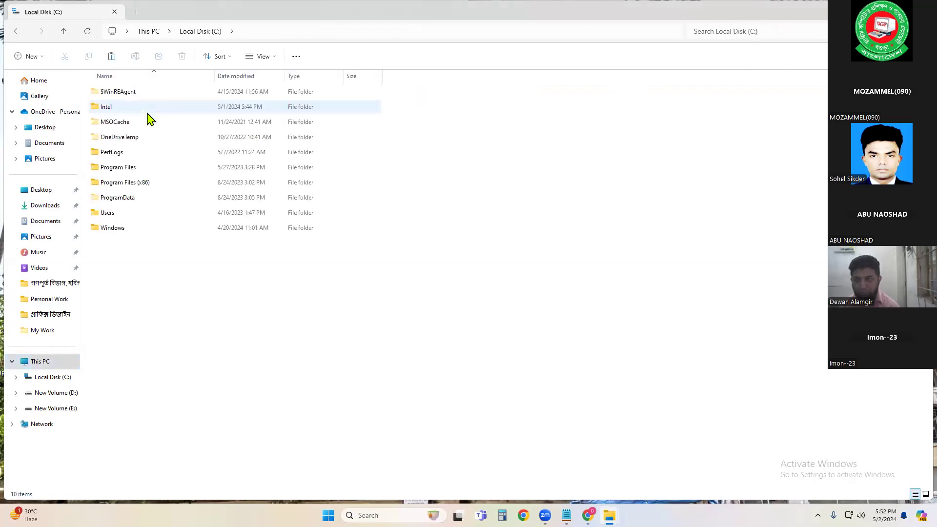
pyautogui.doubleClick(118, 185)
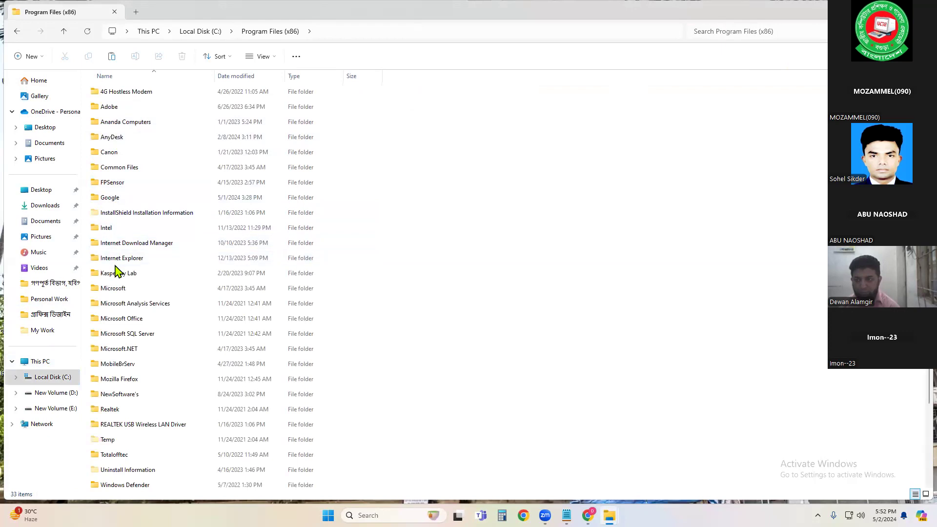
pyautogui.doubleClick(114, 170)
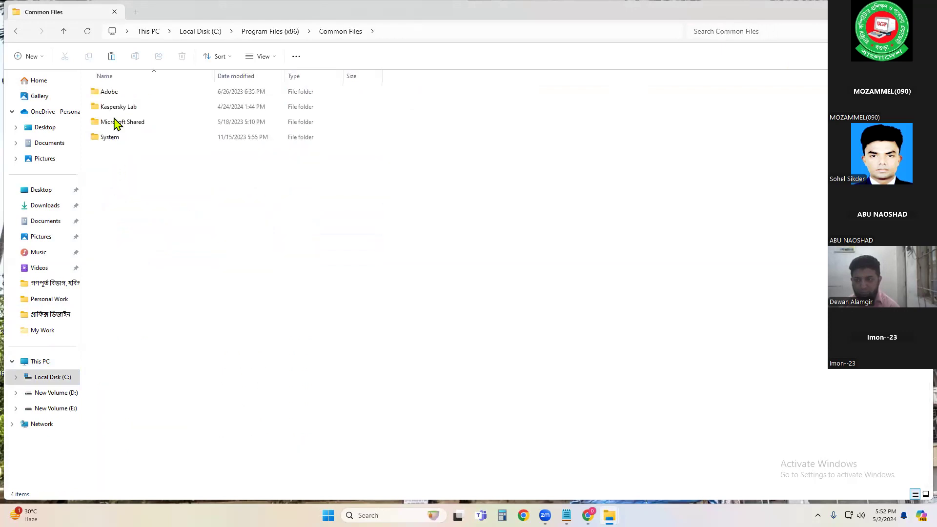
pyautogui.doubleClick(115, 99)
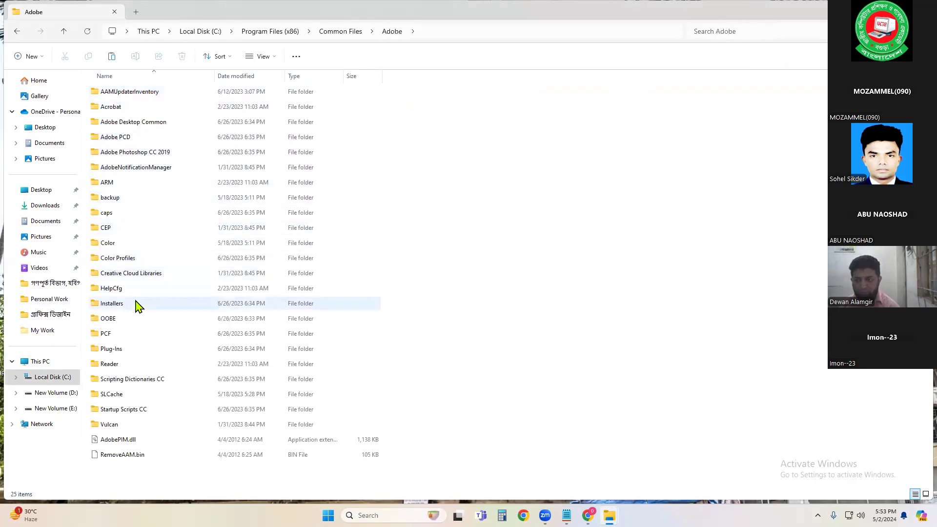
pyautogui.doubleClick(126, 227)
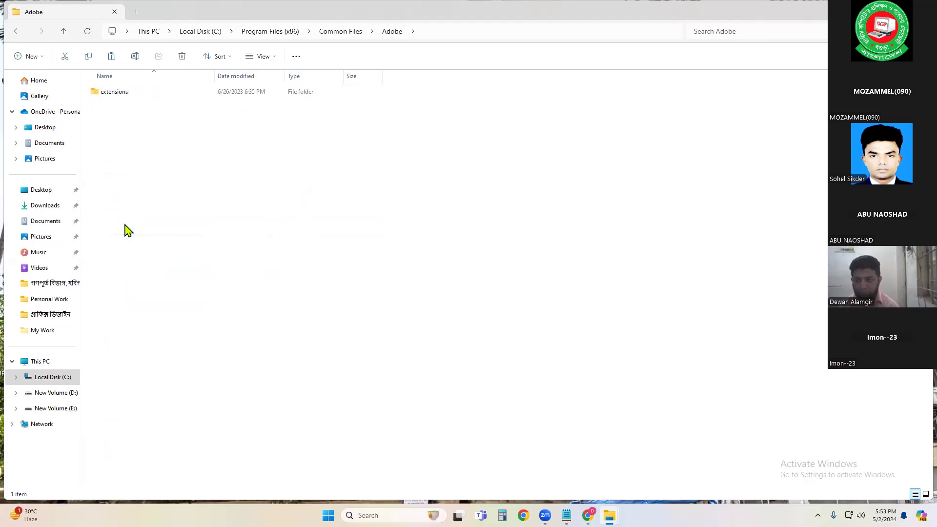
pyautogui.doubleClick(122, 92)
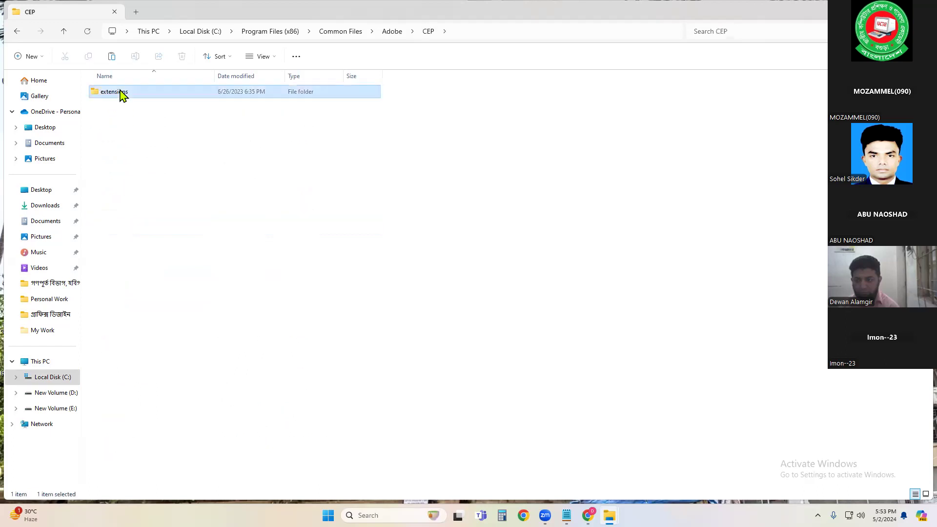
pyautogui.rightClick(190, 239)
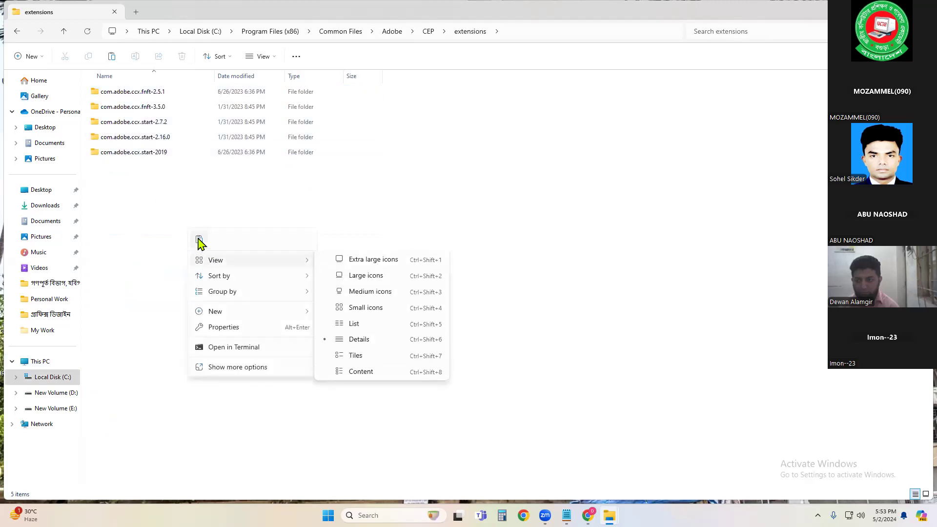
pyautogui.click(199, 240)
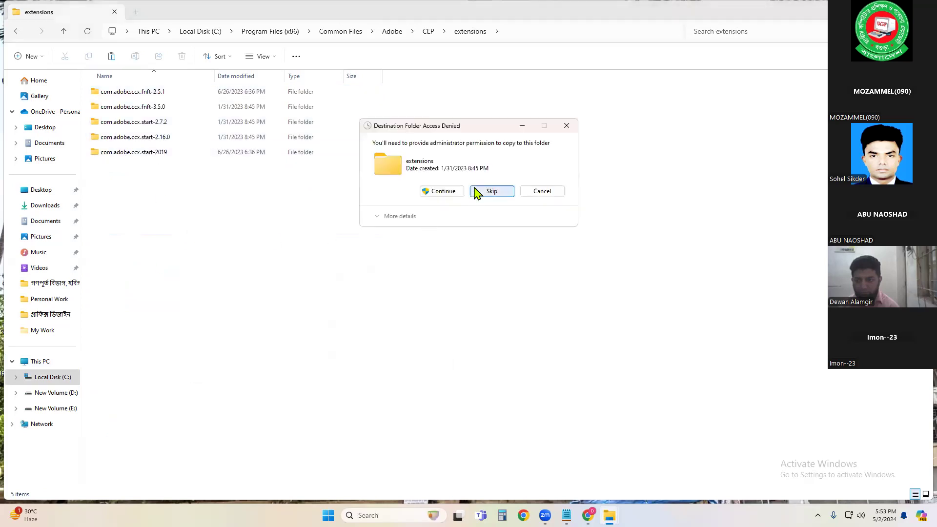
pyautogui.click(454, 193)
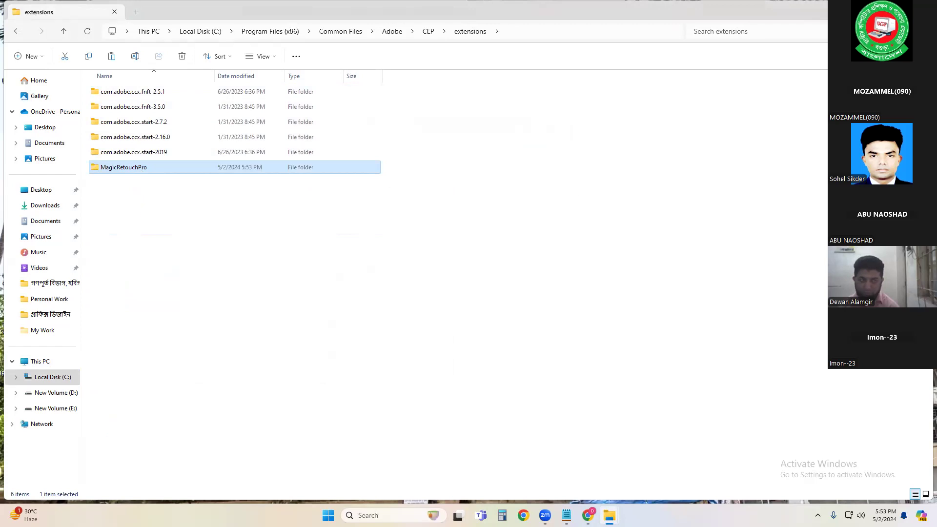
# Step: Close the folder window and launch Adobe Photoshop CC 2019 from the Start menu's app list
pyautogui.click(876, 8)
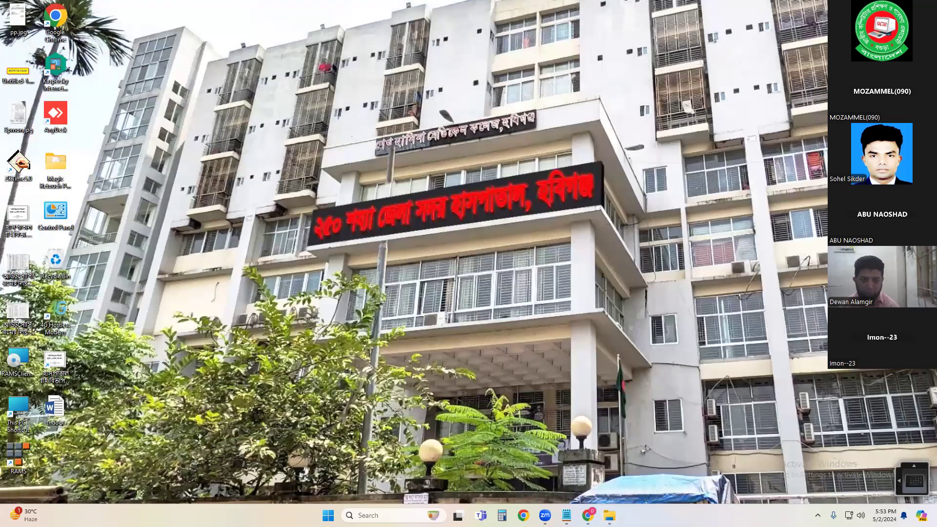
pyautogui.click(328, 515)
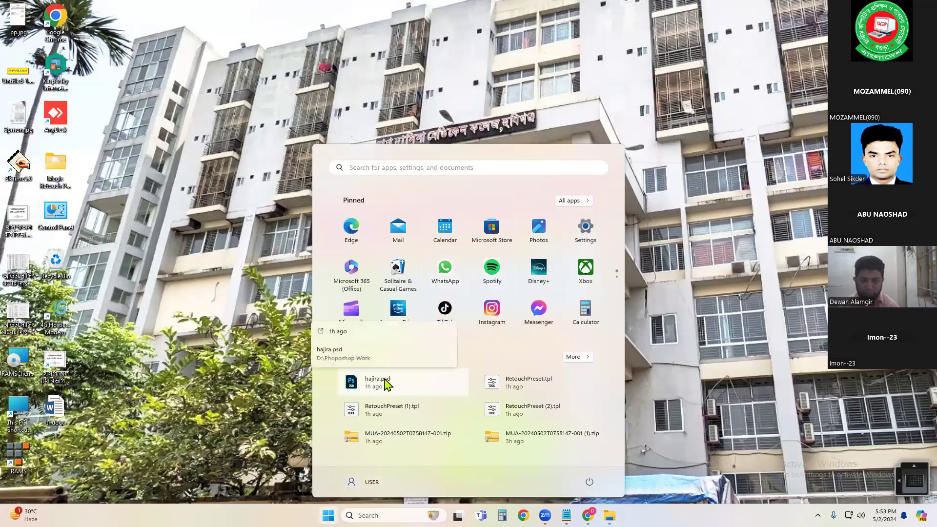
pyautogui.click(574, 201)
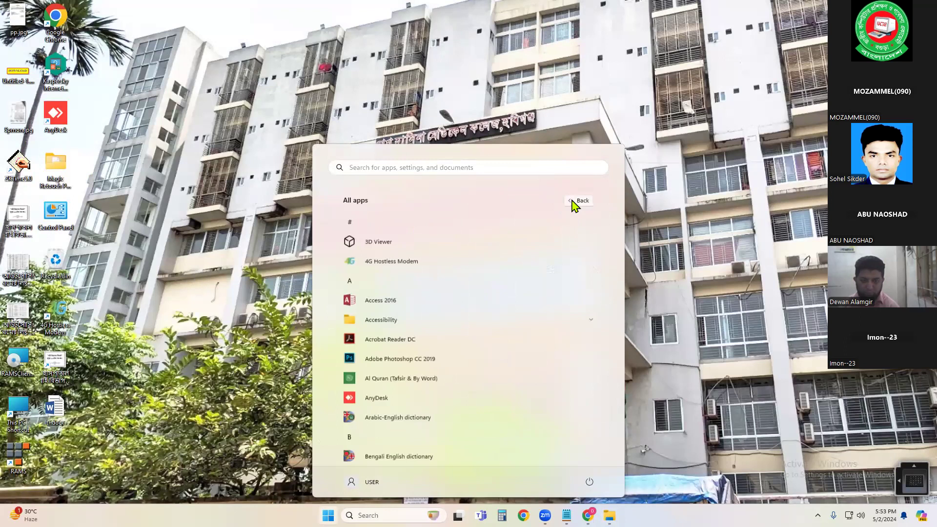
pyautogui.click(404, 358)
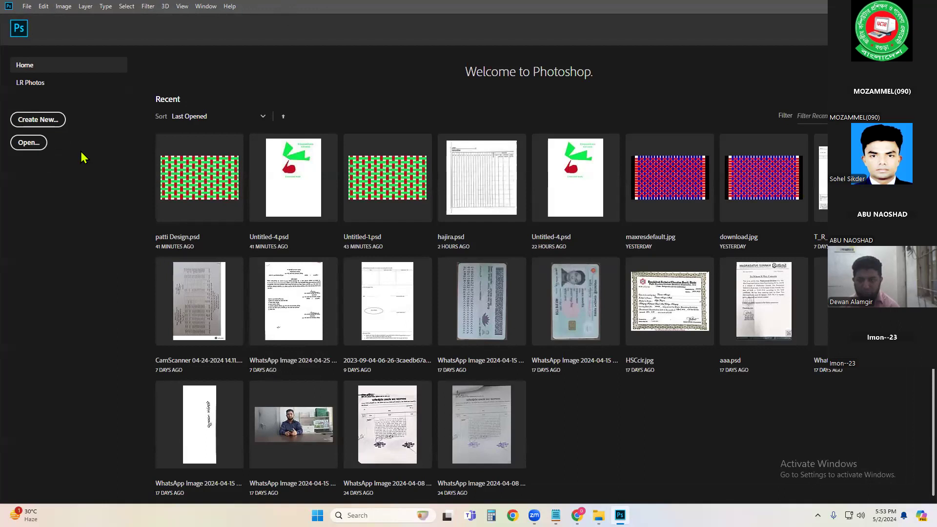
pyautogui.click(22, 141)
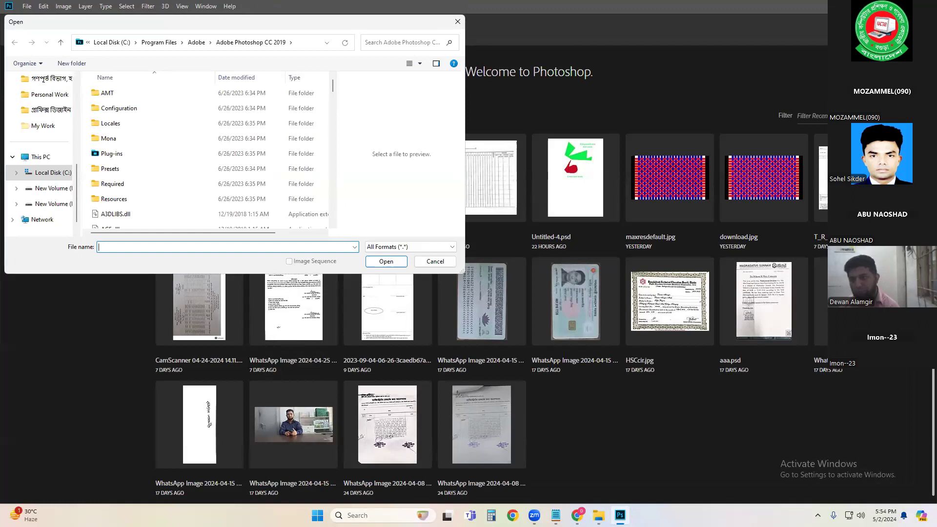
pyautogui.moveTo(77, 192); pyautogui.dragTo(76, 154)
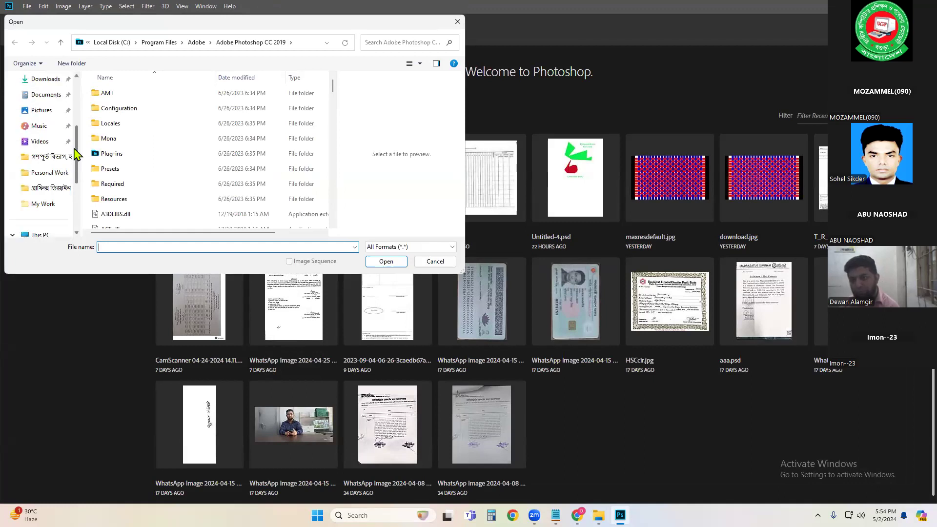
pyautogui.click(435, 261)
# Step: Switch to Chrome and search Google for "face retouch"
pyautogui.click(577, 516)
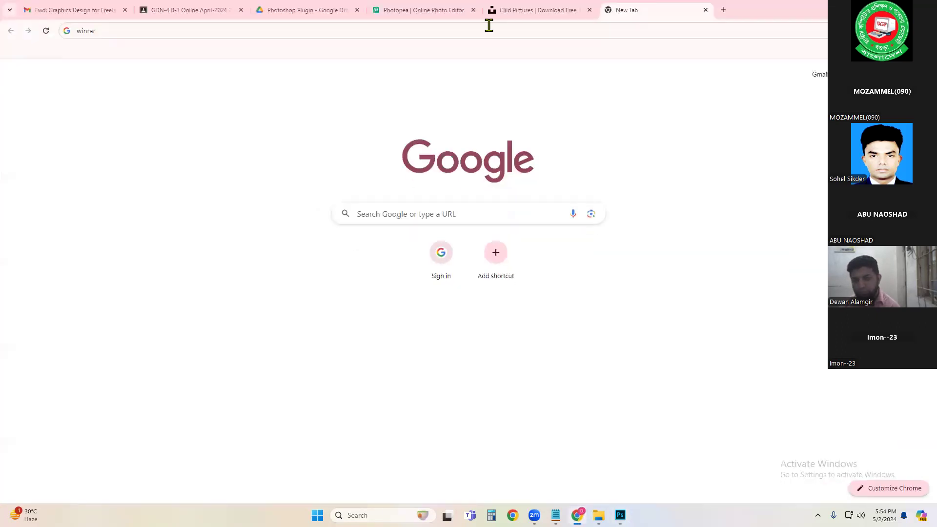
pyautogui.click(437, 32)
pyautogui.click(437, 31)
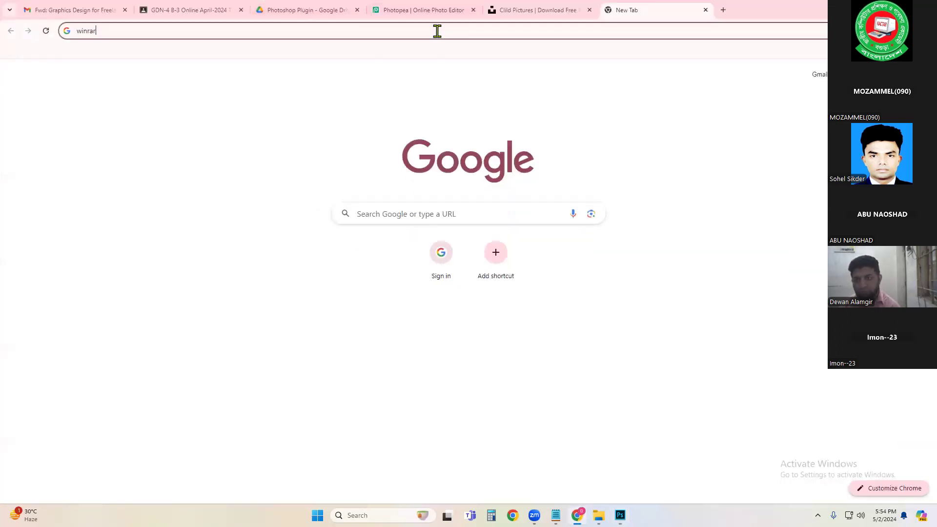
pyautogui.doubleClick(437, 32)
pyautogui.write('s')
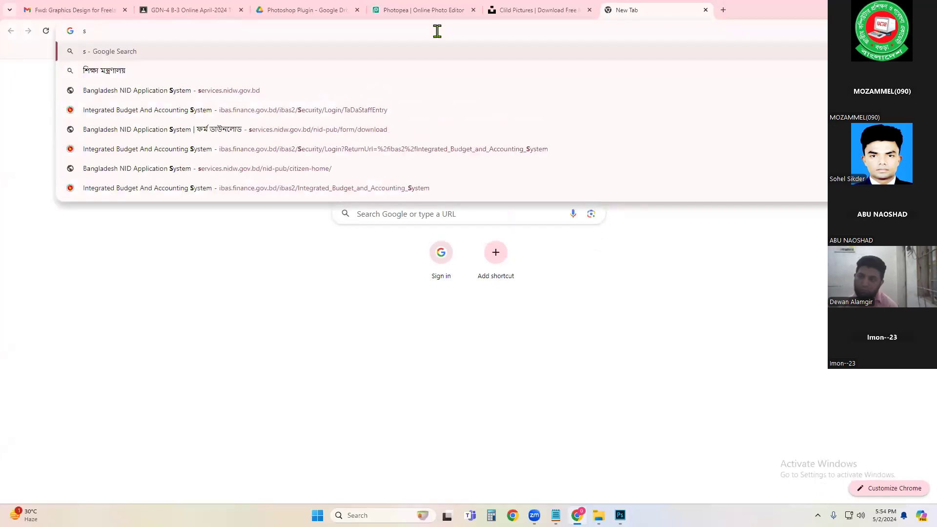
pyautogui.press('BackSpace')
pyautogui.write('fa')
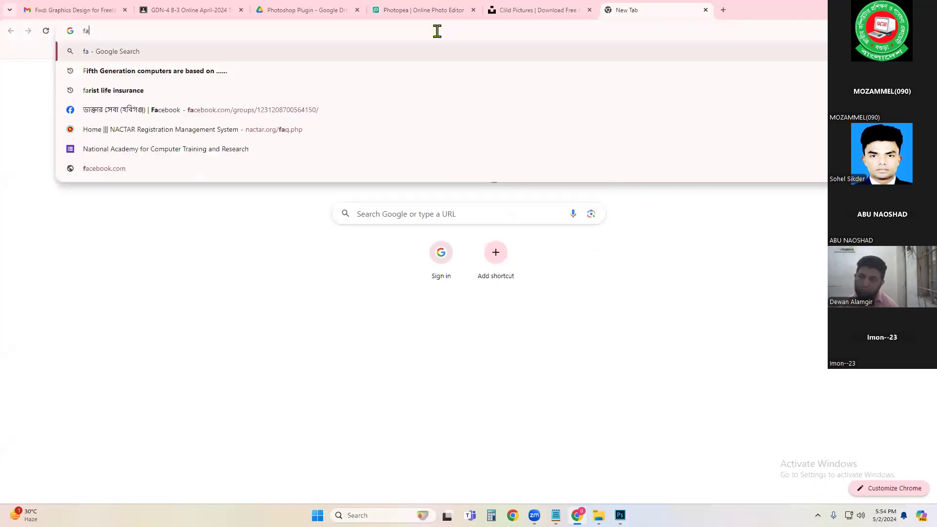
pyautogui.write('ce retouch')
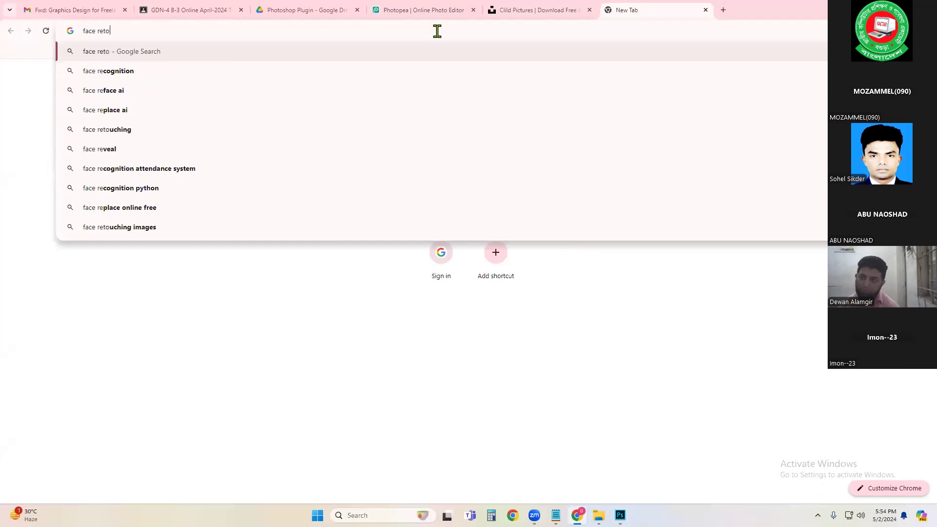
pyautogui.press('Return')
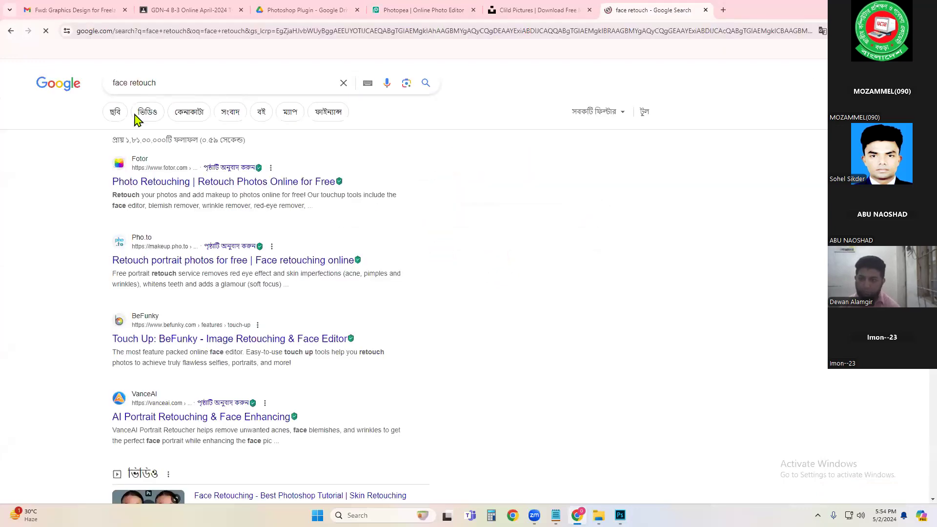
# Step: Save an acne-covered face image from the Google Images results to the Desktop
pyautogui.click(115, 114)
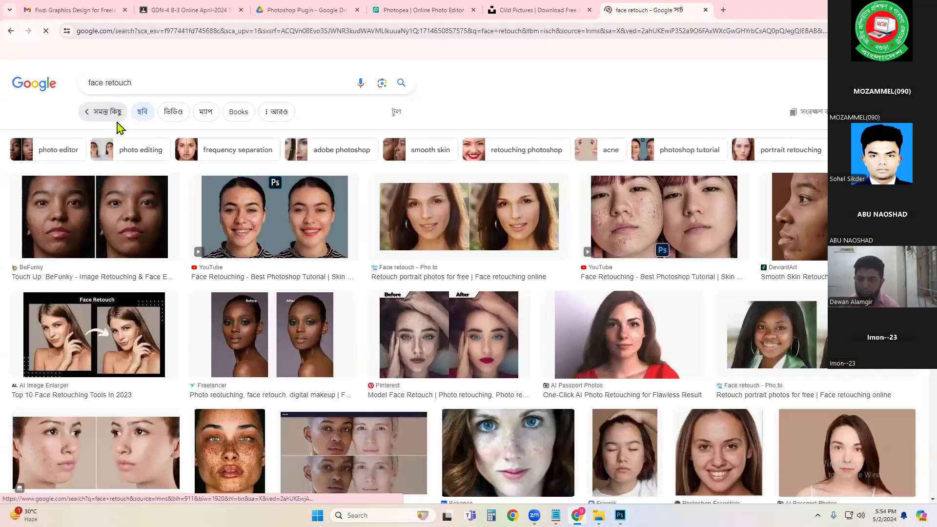
pyautogui.scroll(-4, 156, 288)
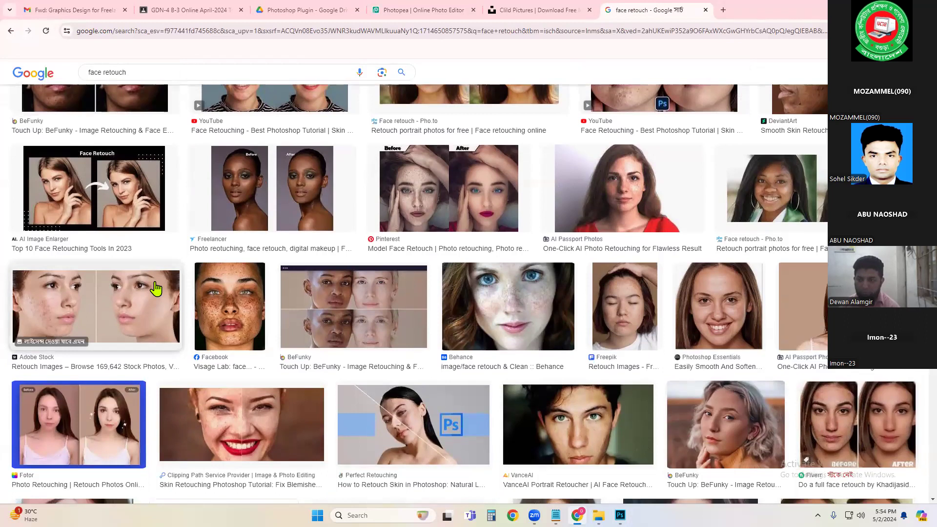
pyautogui.scroll(-4, 156, 288)
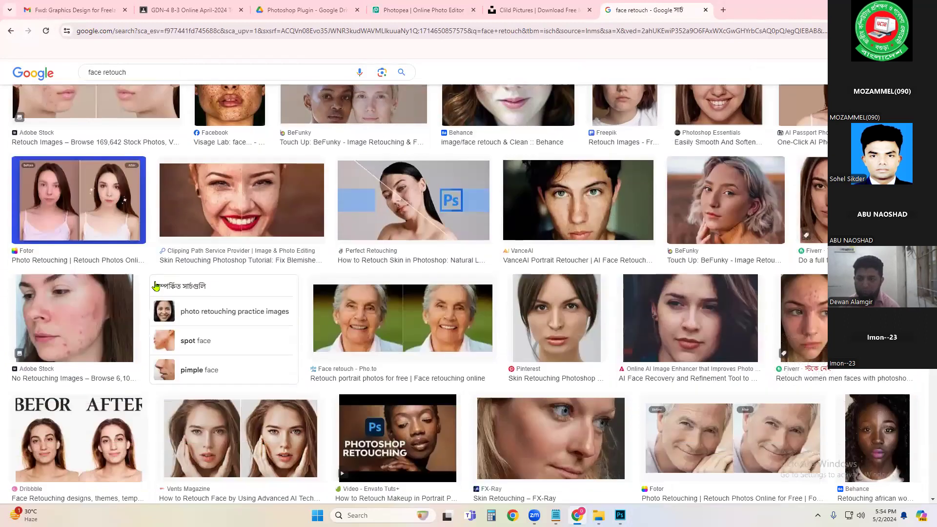
pyautogui.click(81, 288)
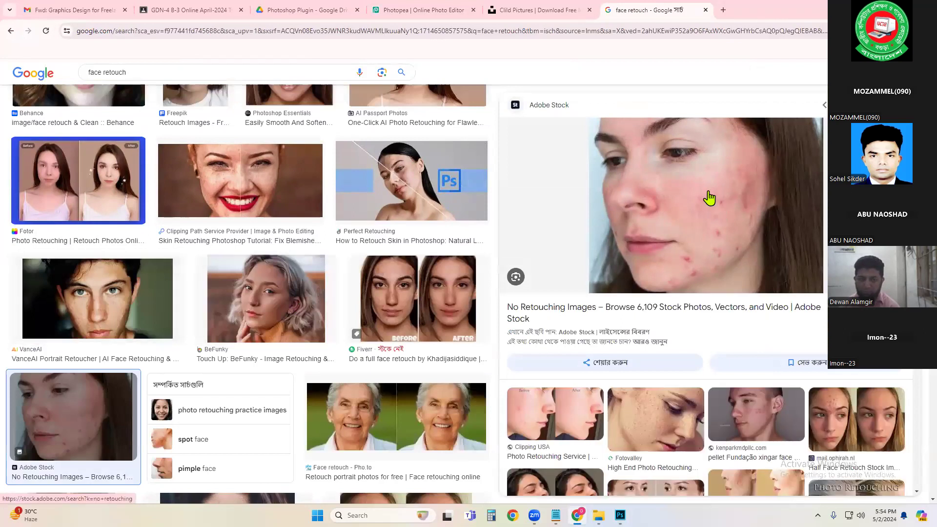
pyautogui.rightClick(694, 200)
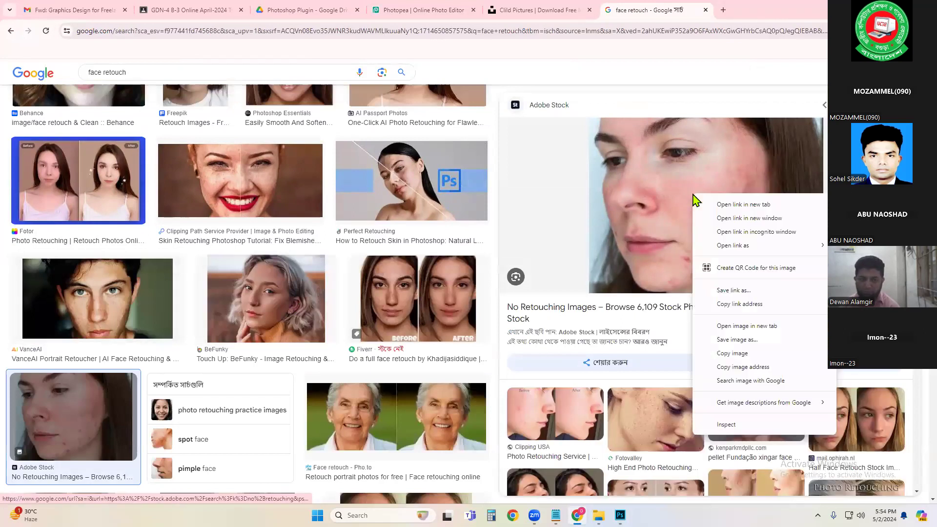
pyautogui.click(736, 339)
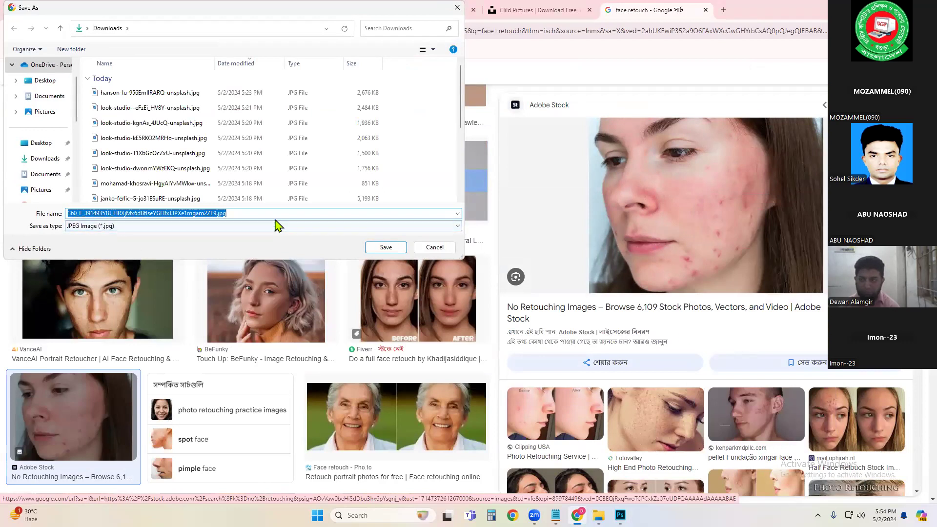
pyautogui.click(48, 83)
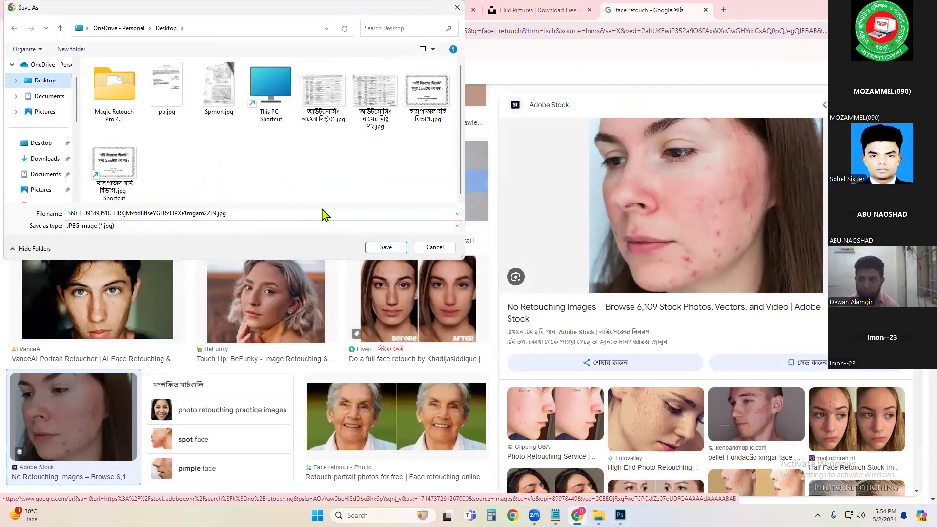
pyautogui.click(385, 247)
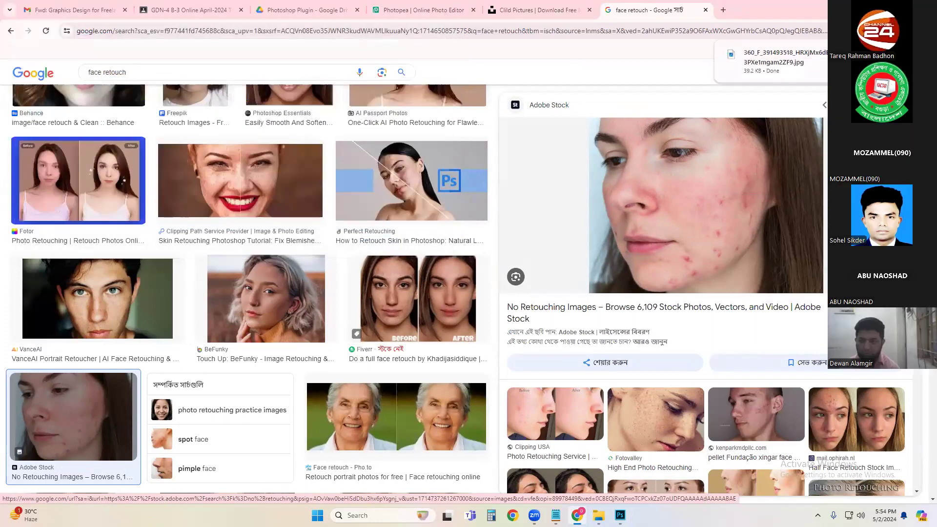
# Step: Switch to Photoshop and open the saved face image from the Desktop
pyautogui.moveTo(619, 515)
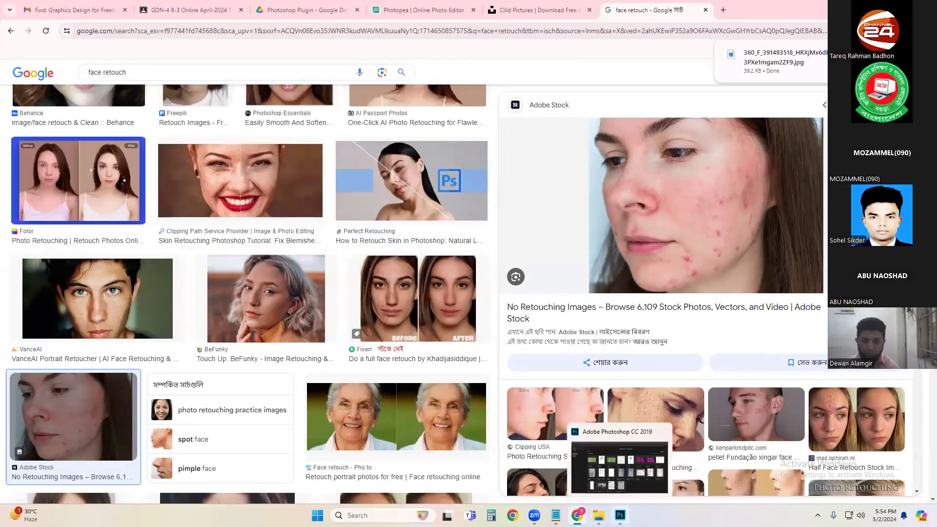
pyautogui.click(619, 476)
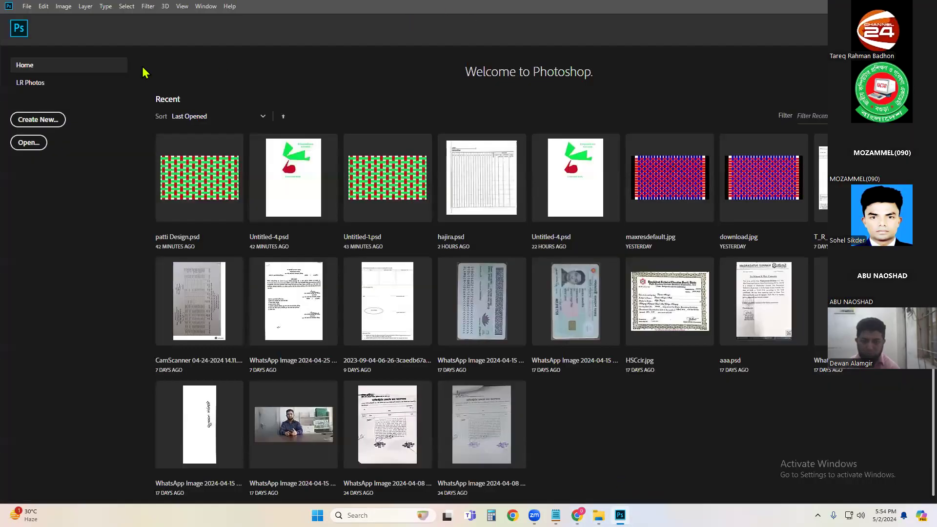
pyautogui.click(23, 143)
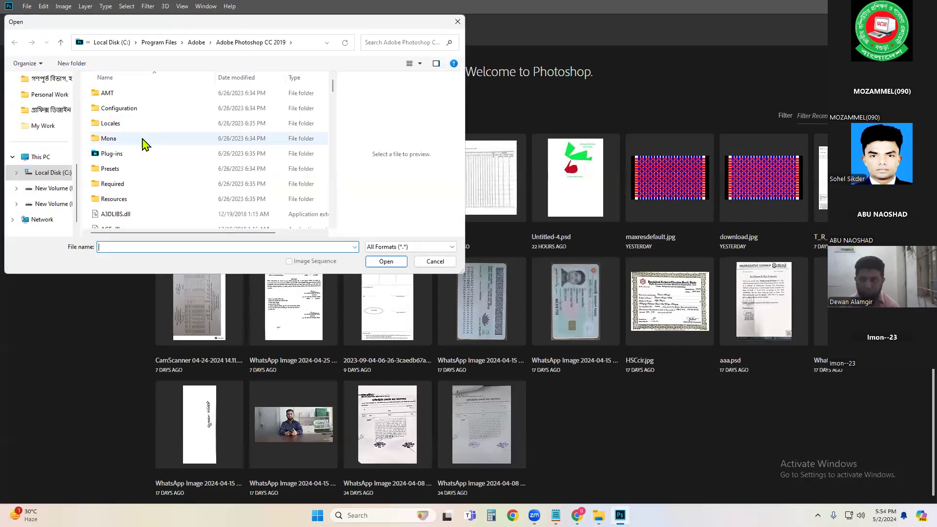
pyautogui.moveTo(78, 172); pyautogui.dragTo(78, 78)
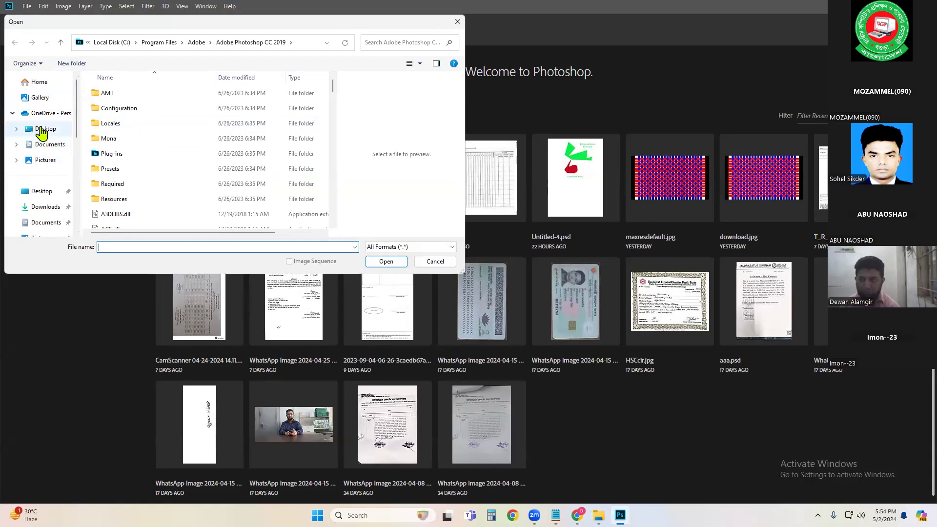
pyautogui.click(41, 129)
pyautogui.doubleClick(176, 105)
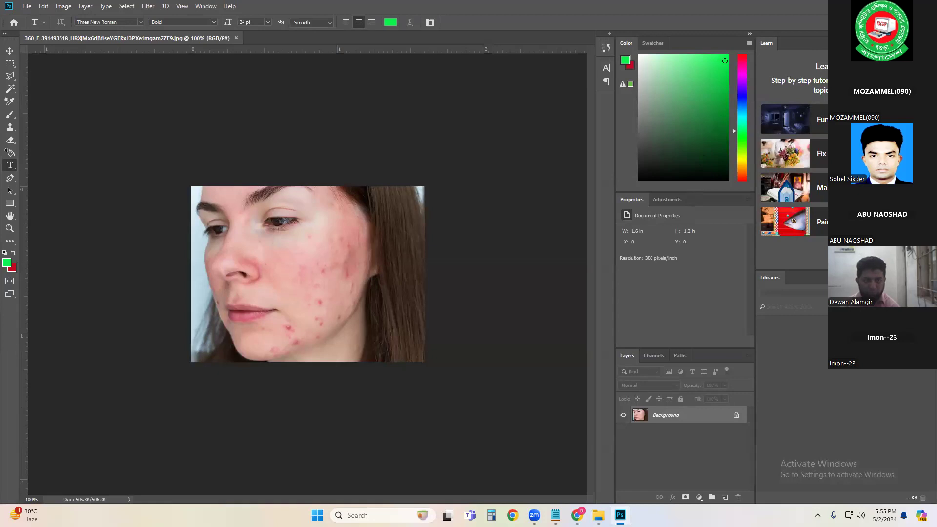
# Step: Collapse the Learn panel and open the MagicRetouchPro extension panel
pyautogui.click(931, 33)
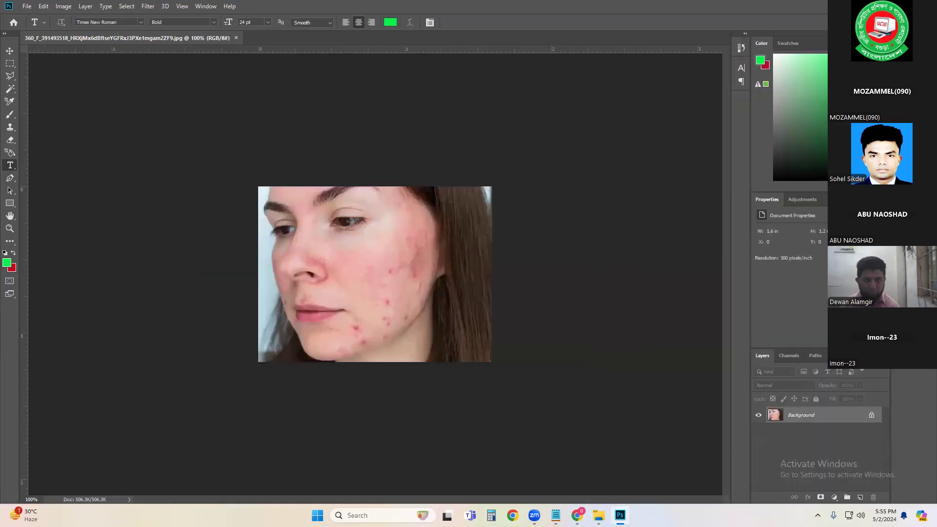
pyautogui.click(202, 6)
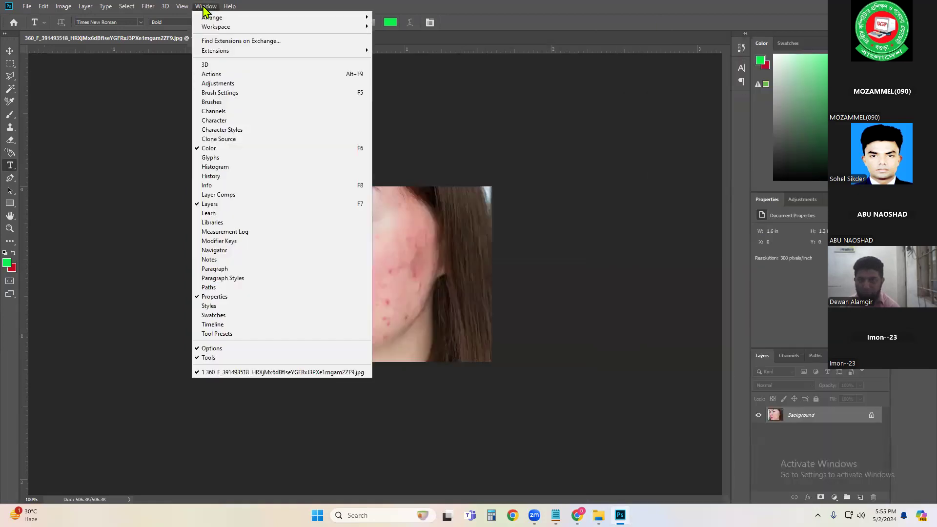
pyautogui.moveTo(219, 51)
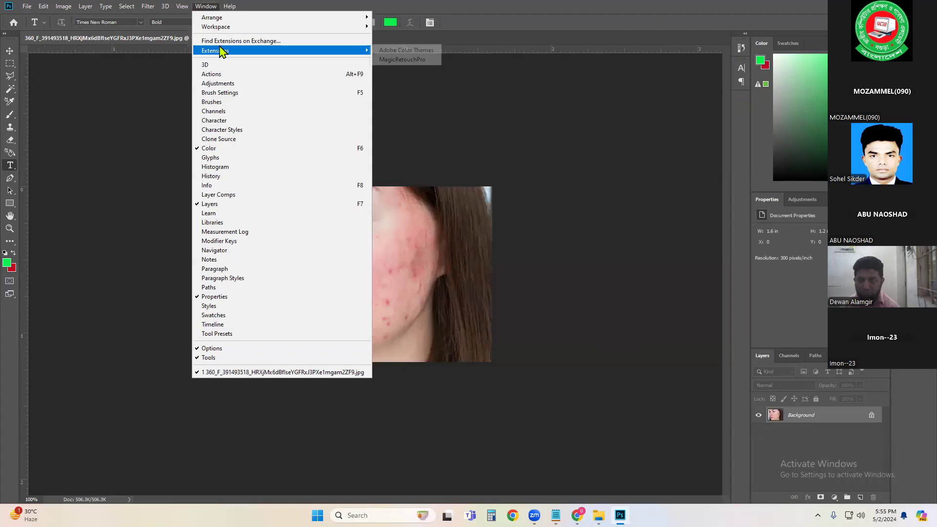
pyautogui.click(404, 61)
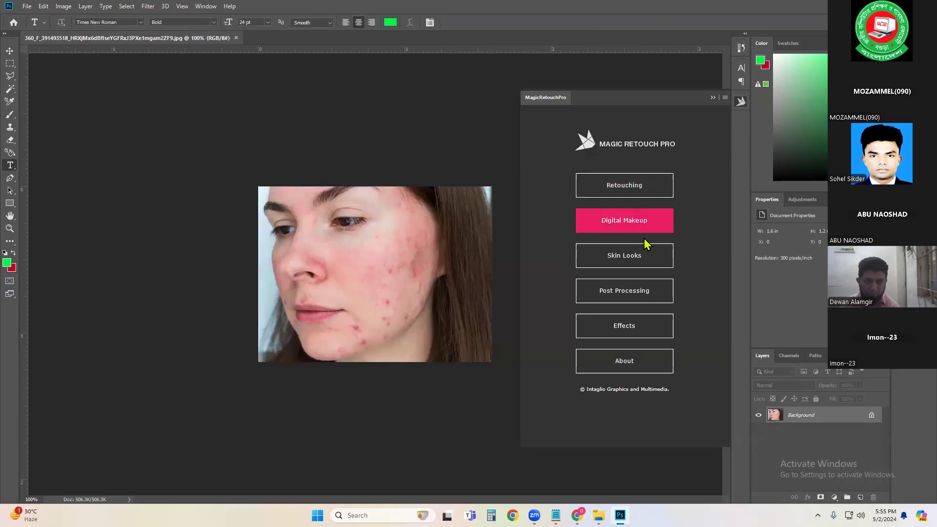
# Step: Open the Blemish Removal tool under Retouching in the Magic Retouch Pro panel, then collapse the panel
pyautogui.click(617, 185)
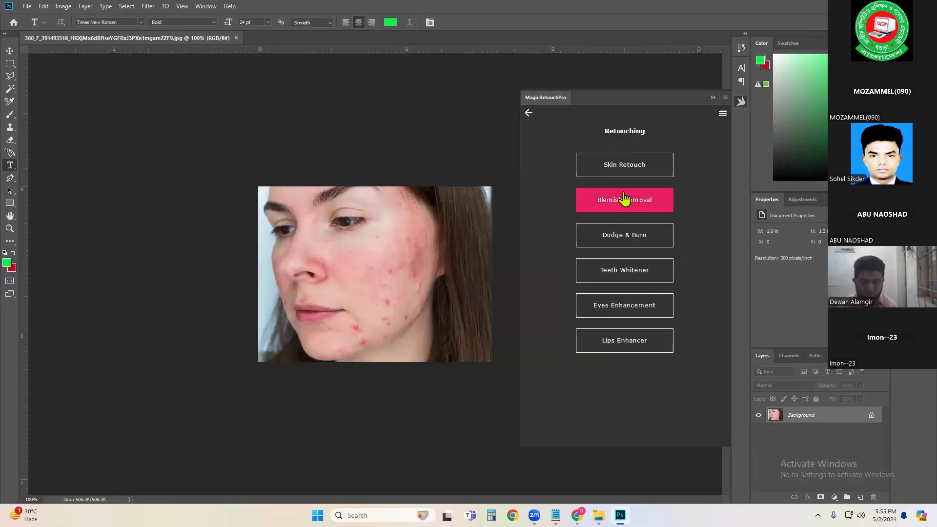
pyautogui.click(638, 202)
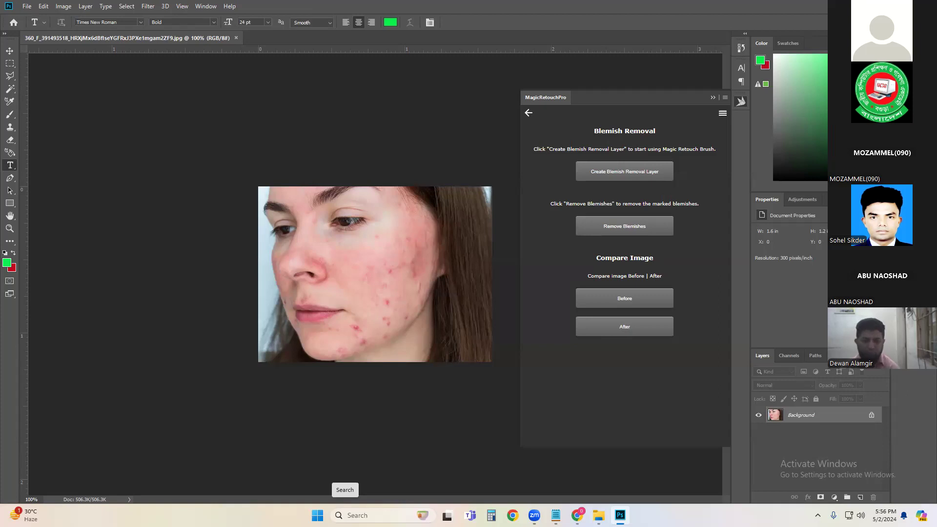
pyautogui.click(712, 97)
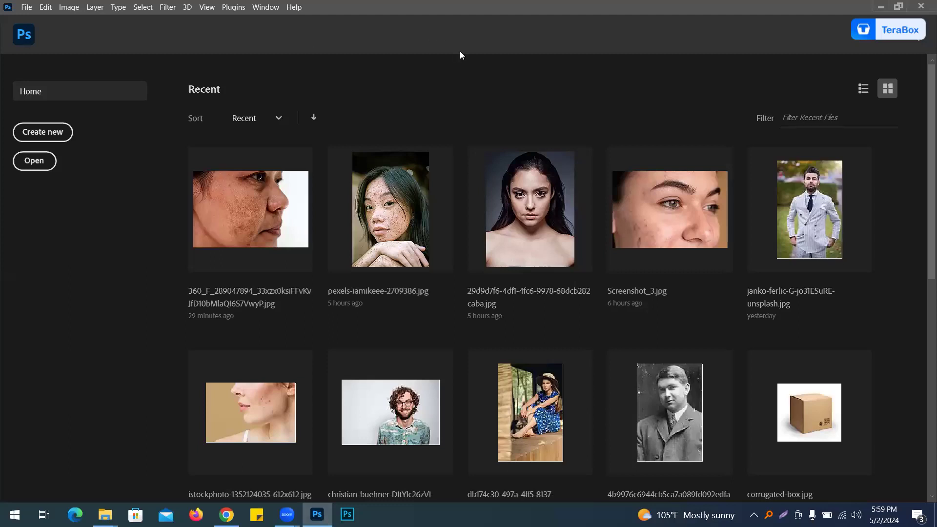
# Step: Open the recent brown-spotted face photo, reset the default colours and select the Move tool
pyautogui.click(258, 233)
pyautogui.press('d')
pyautogui.click(13, 60)
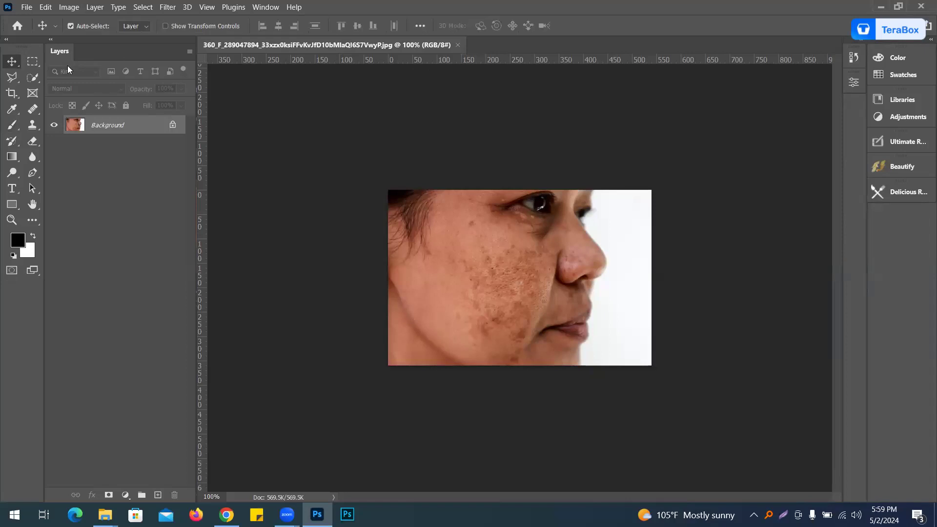
# Step: Browse the legacy extensions list for Magic Retouch Pro, then close this Photoshop window
pyautogui.click(266, 8)
pyautogui.moveTo(304, 62)
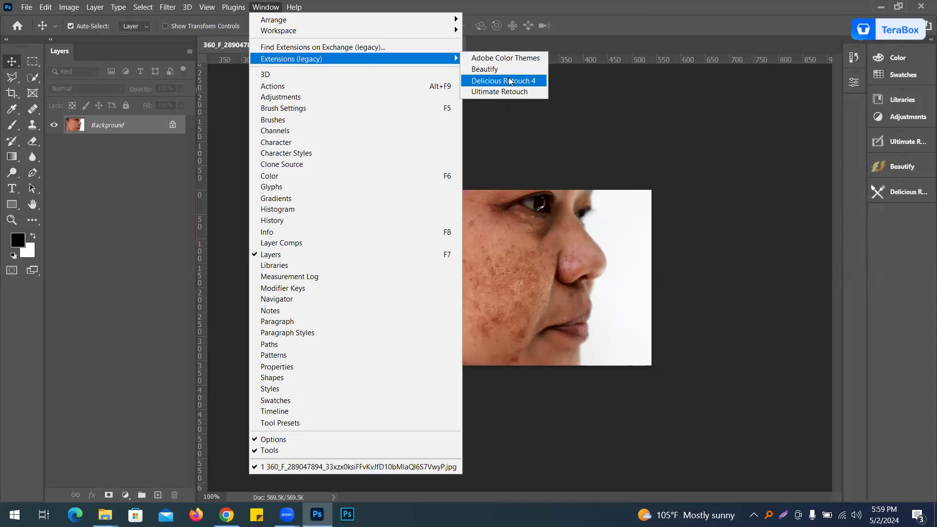
pyautogui.click(573, 3)
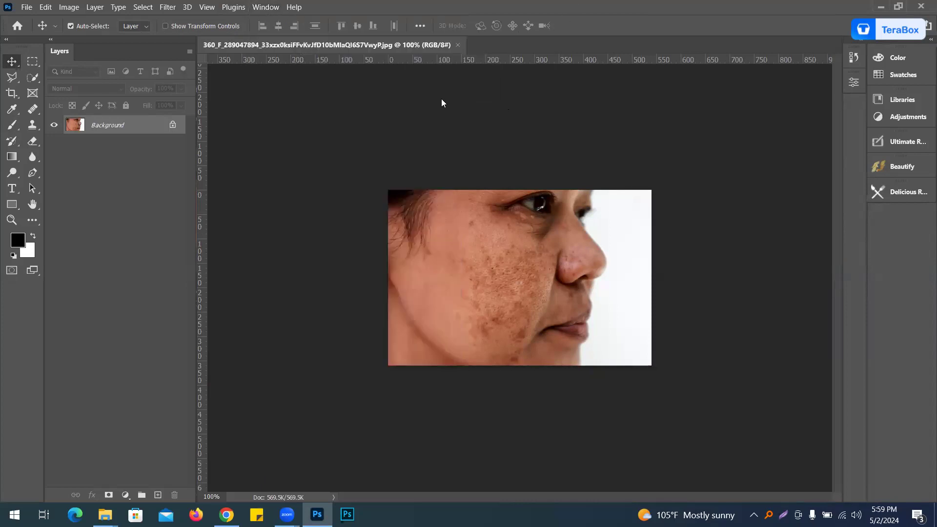
pyautogui.click(920, 6)
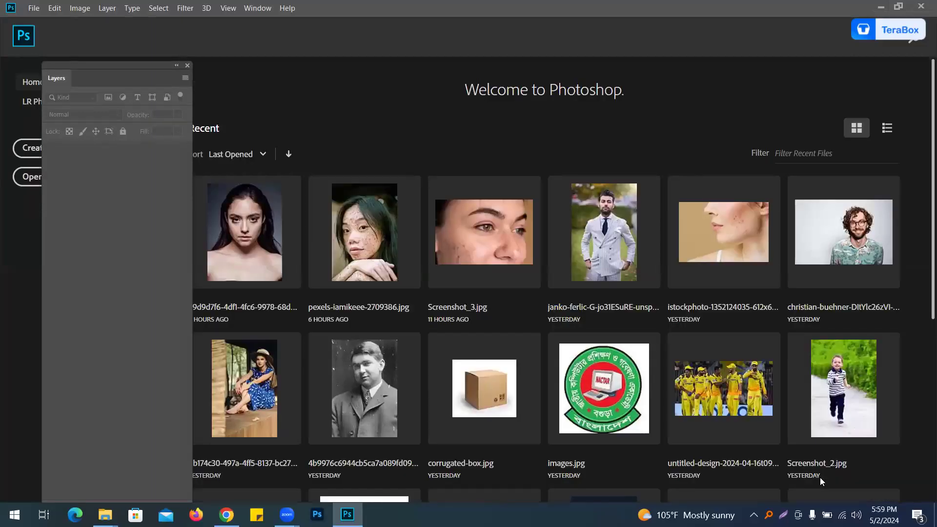
# Step: Move the floating Layers panel aside and open the recent 29d9d7f6 portrait from the home screen
pyautogui.moveTo(109, 66); pyautogui.dragTo(66, 71)
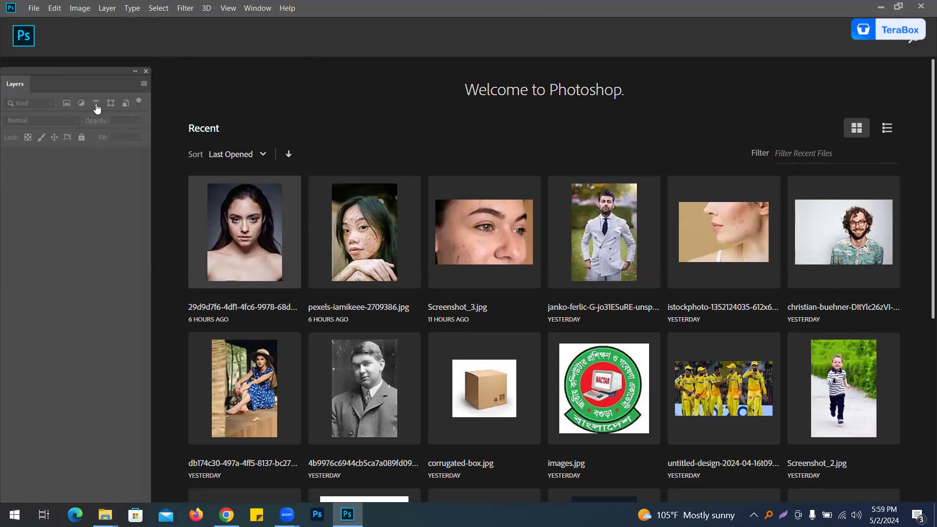
pyautogui.click(268, 212)
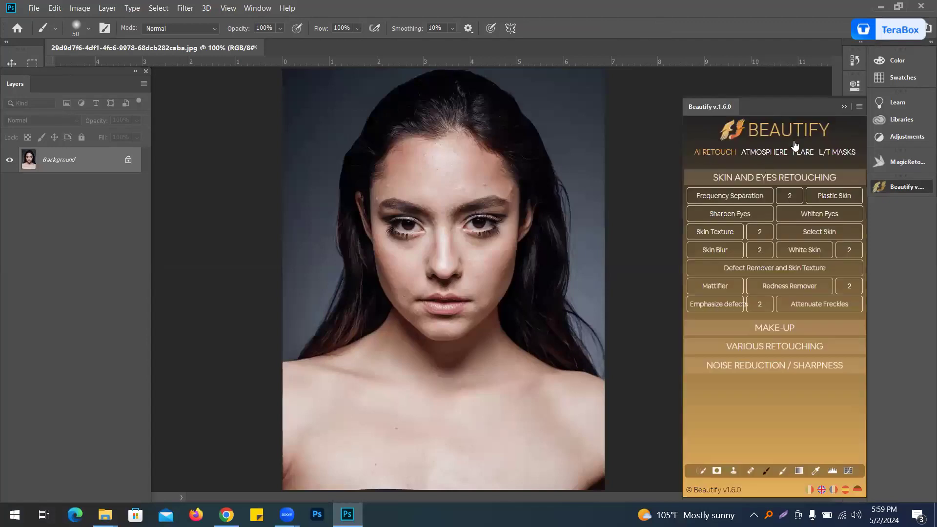
# Step: Collapse the Beautify panel and try to open MagicRetouchPro from the extensions list
pyautogui.click(844, 106)
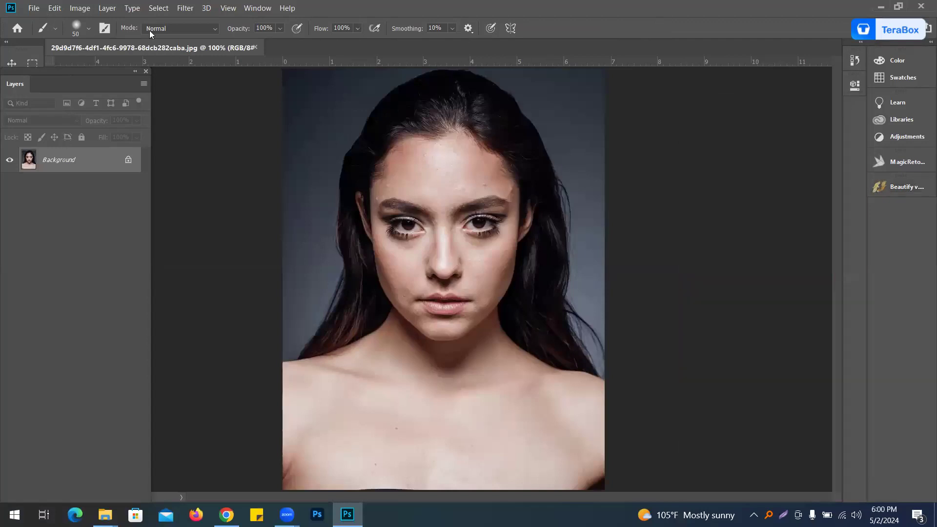
pyautogui.click(250, 9)
pyautogui.moveTo(268, 60)
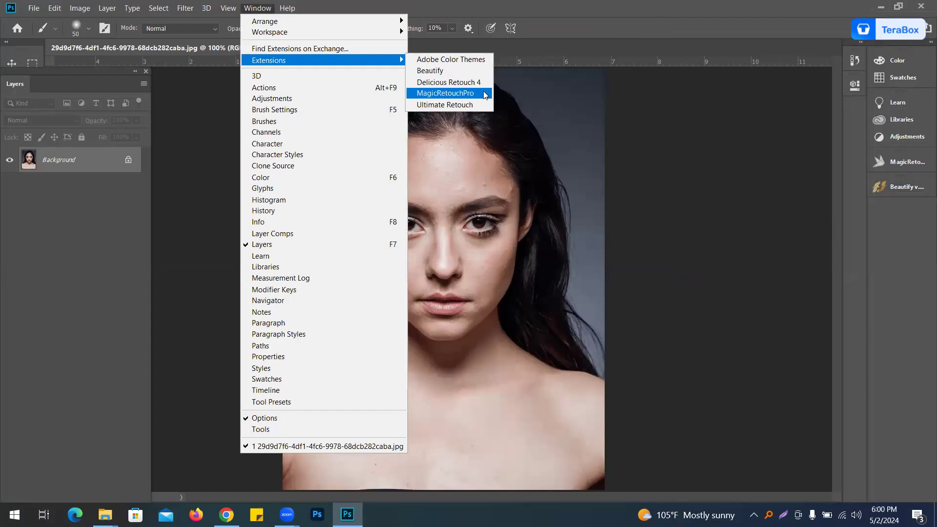
pyautogui.click(459, 339)
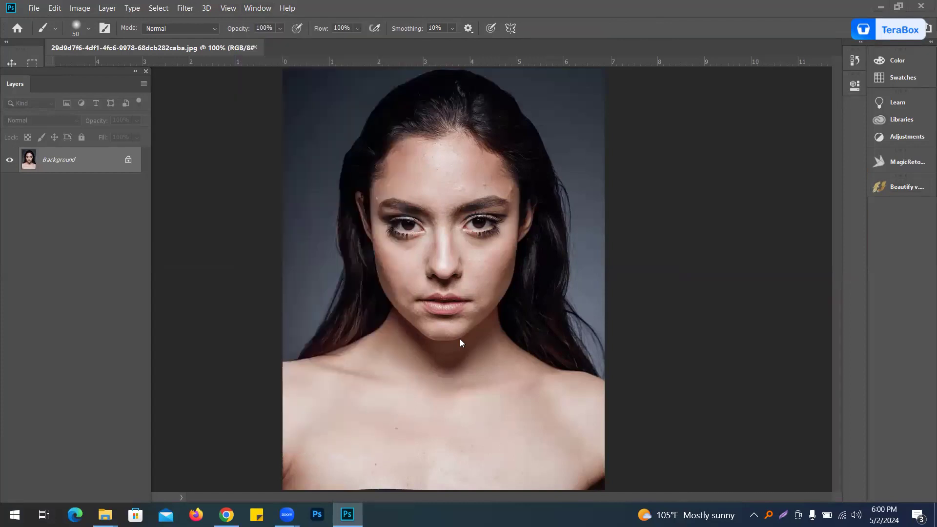
# Step: Dock the Layers panel beside the toolbar
pyautogui.rightClick(555, 113)
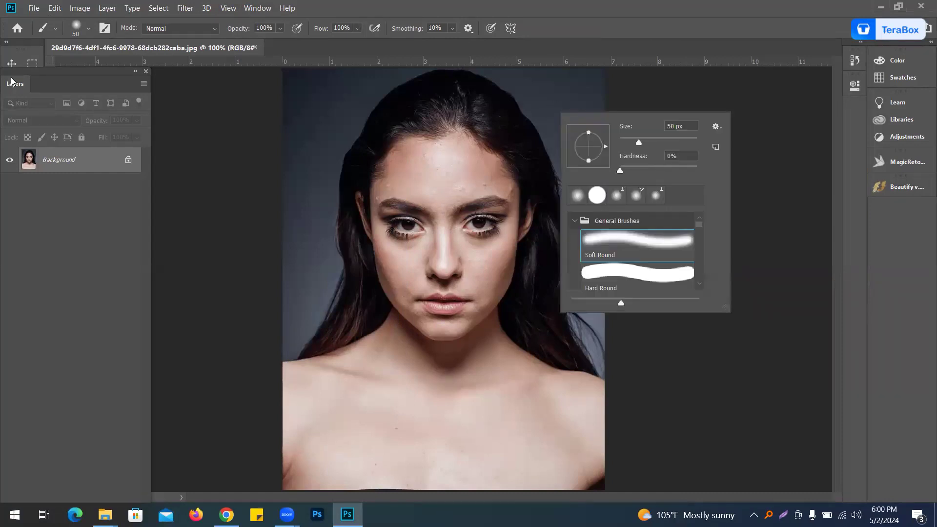
pyautogui.moveTo(26, 70); pyautogui.dragTo(80, 67)
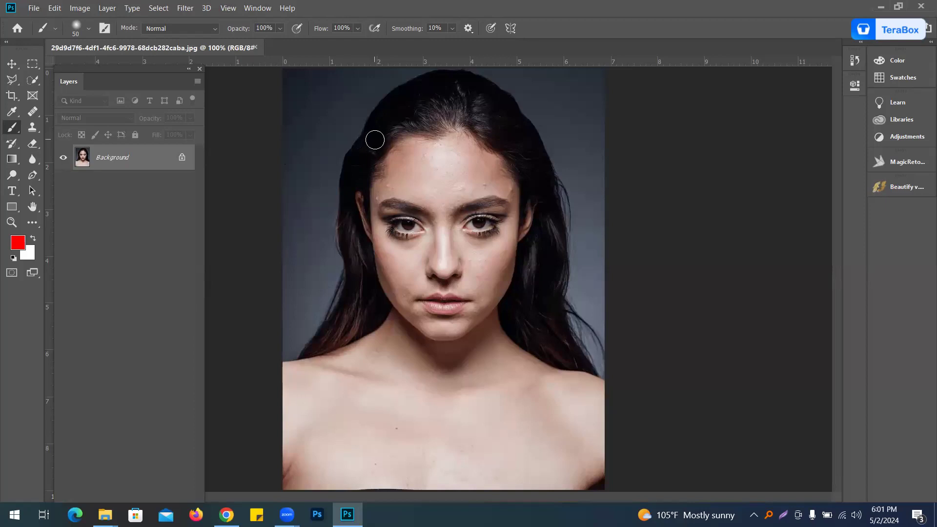
# Step: Open Magic Retouch Pro and create a retouch layer via Retouching, Skin Retouch, Advanced
pyautogui.click(921, 165)
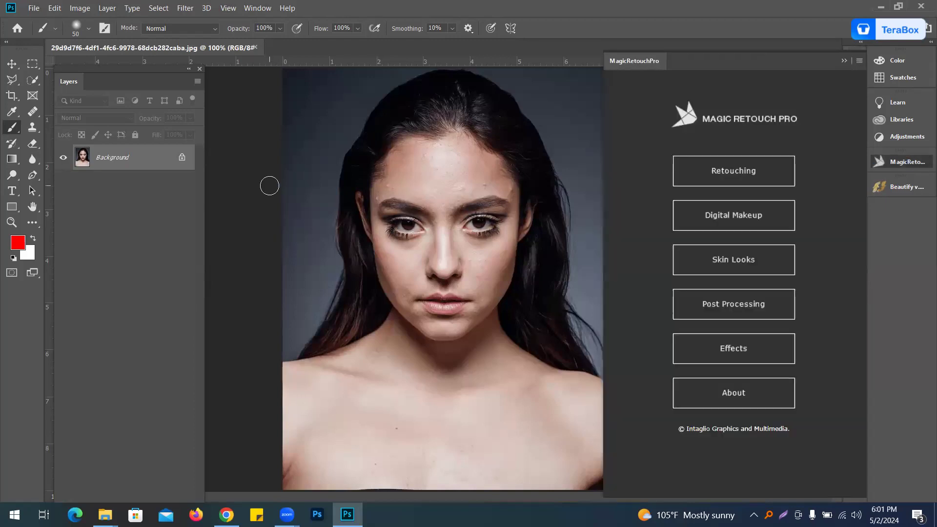
pyautogui.click(12, 64)
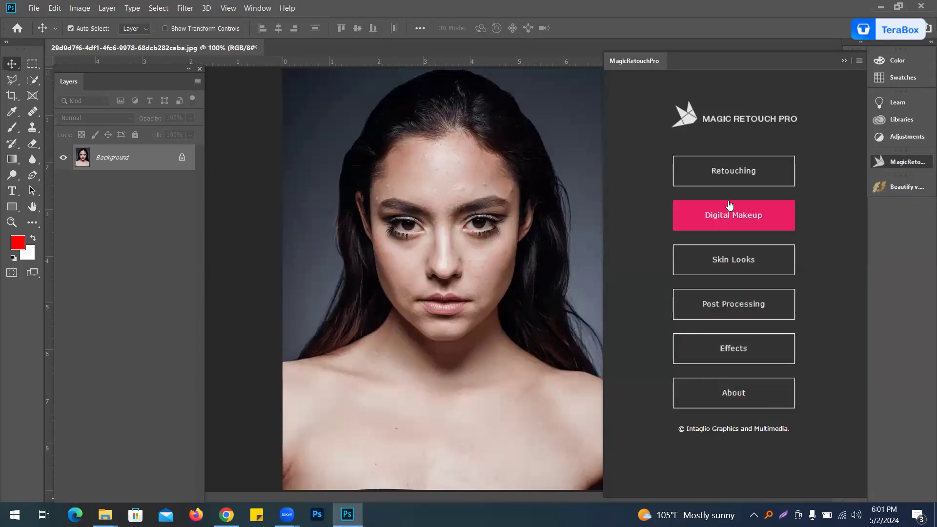
pyautogui.click(731, 171)
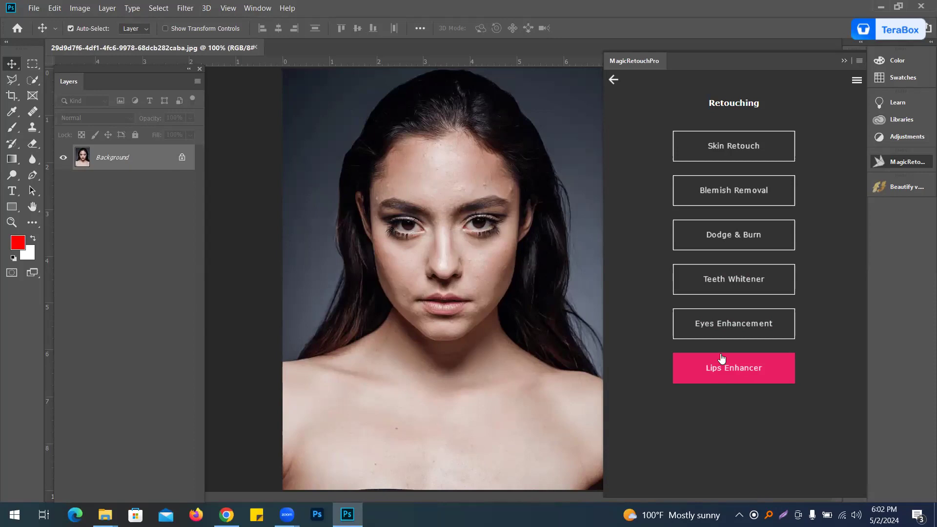
pyautogui.click(713, 152)
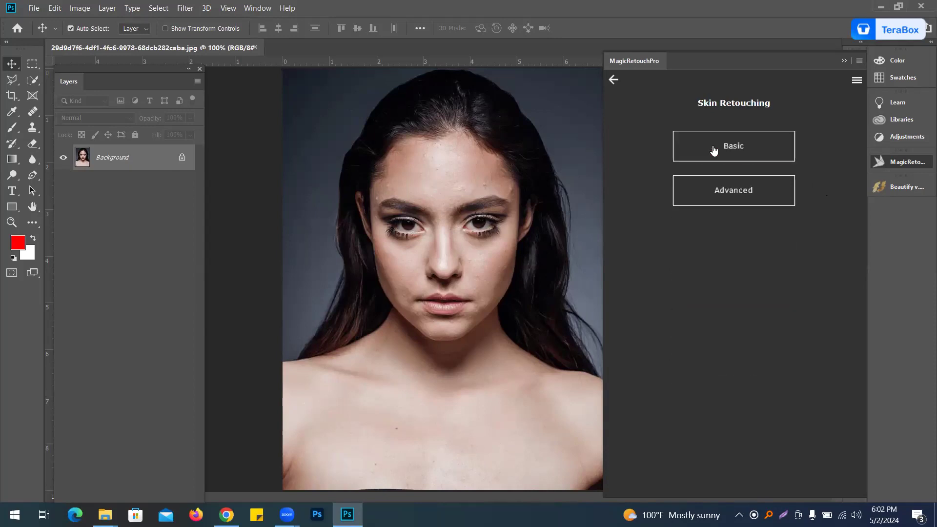
pyautogui.click(727, 192)
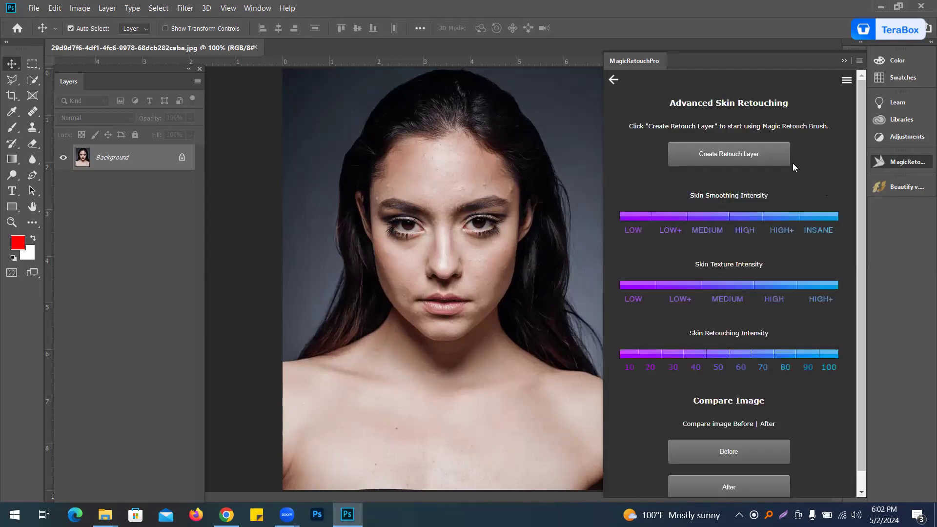
pyautogui.click(732, 152)
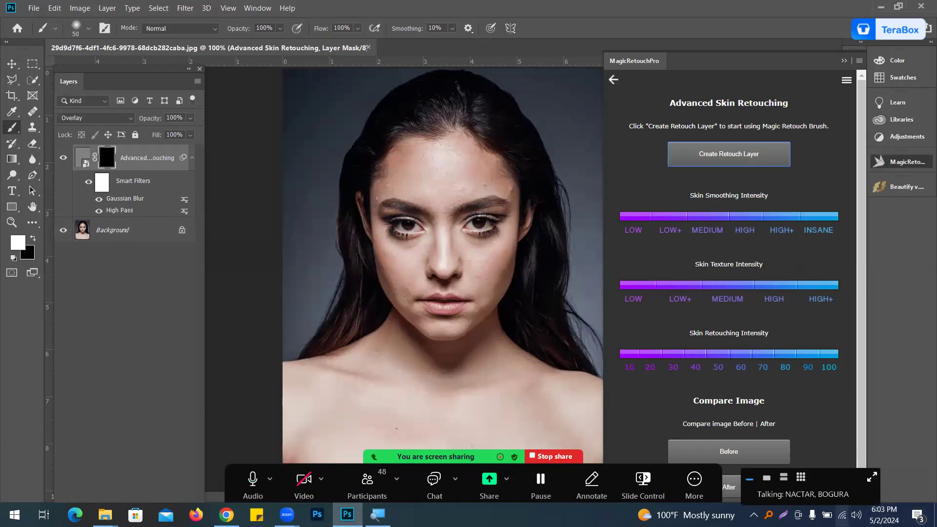
pyautogui.click(841, 515)
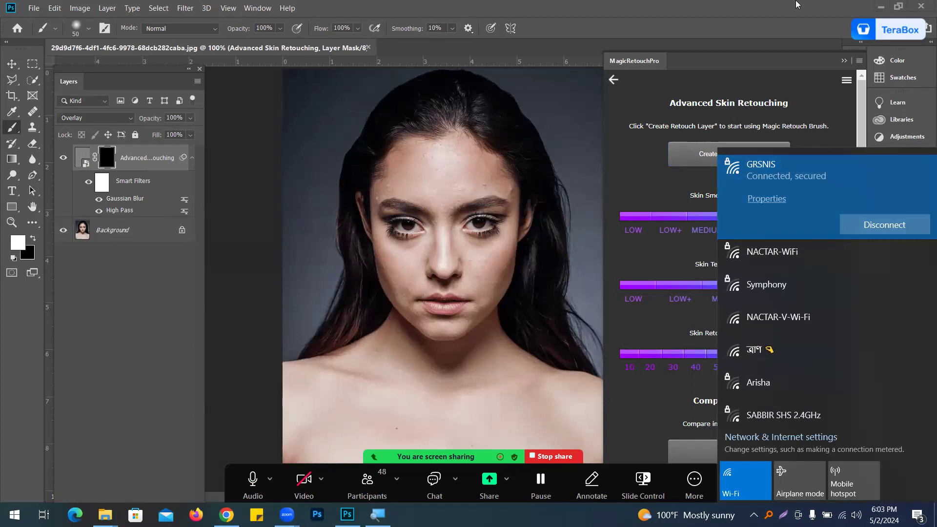
pyautogui.click(797, 4)
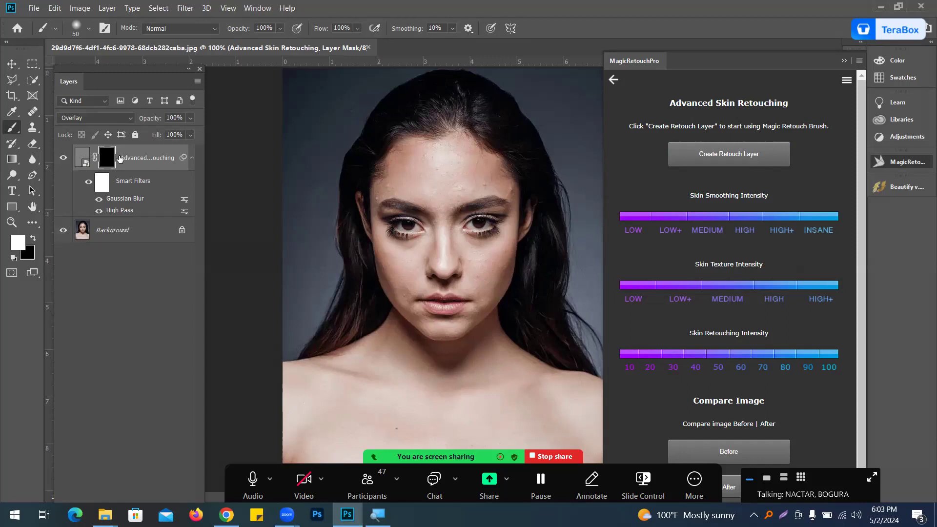
# Step: Zoom in and paint the retouch layer's mask over the nose, cheek and lower face, reducing the brush to 15 px
pyautogui.hotkey('ctrl', '+')
pyautogui.hotkey('ctrl', '+')
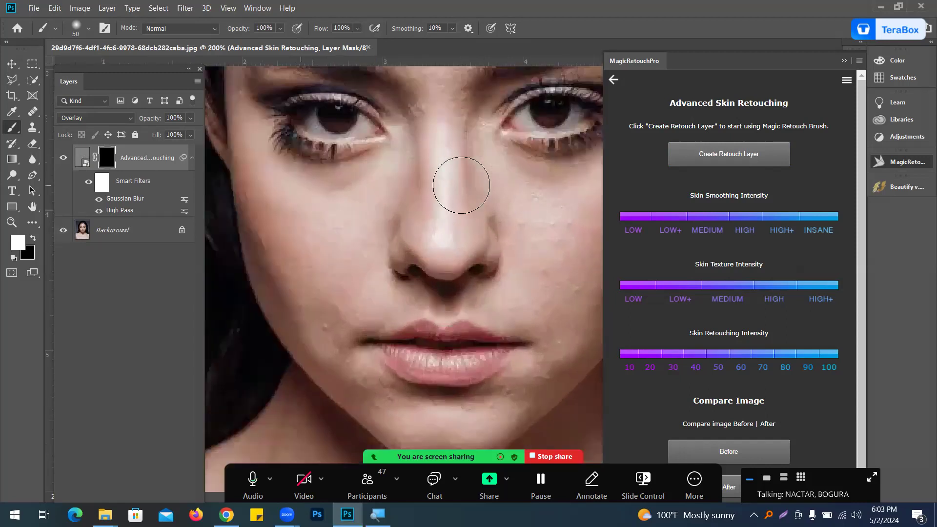
pyautogui.moveTo(368, 298); pyautogui.dragTo(421, 212)
pyautogui.moveTo(375, 230)
pyautogui.mouseDown()
pyautogui.moveTo(389, 251)
pyautogui.moveTo(385, 243)
pyautogui.mouseUp()
pyautogui.press('[')
pyautogui.press('[')
pyautogui.press('[')
pyautogui.press('[')
pyautogui.press('[')
pyautogui.press('[')
pyautogui.press('[')
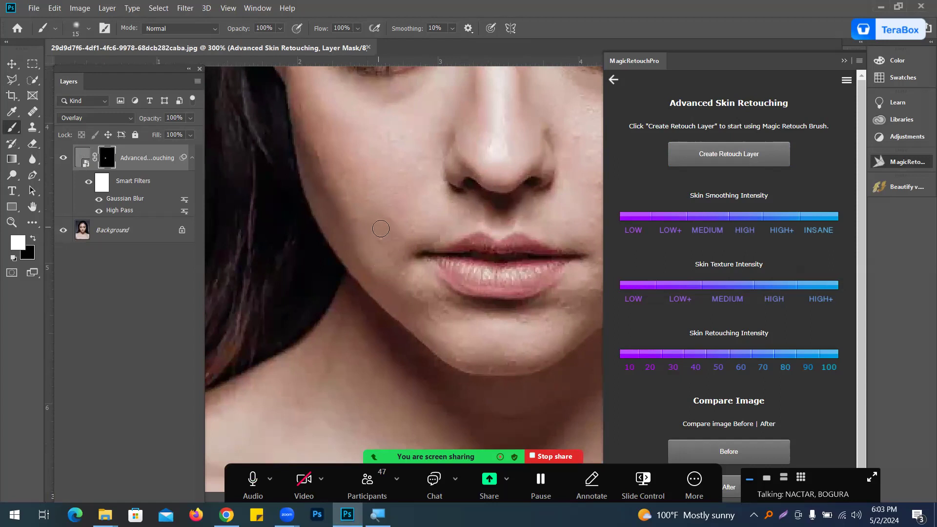
pyautogui.moveTo(393, 166); pyautogui.dragTo(423, 297)
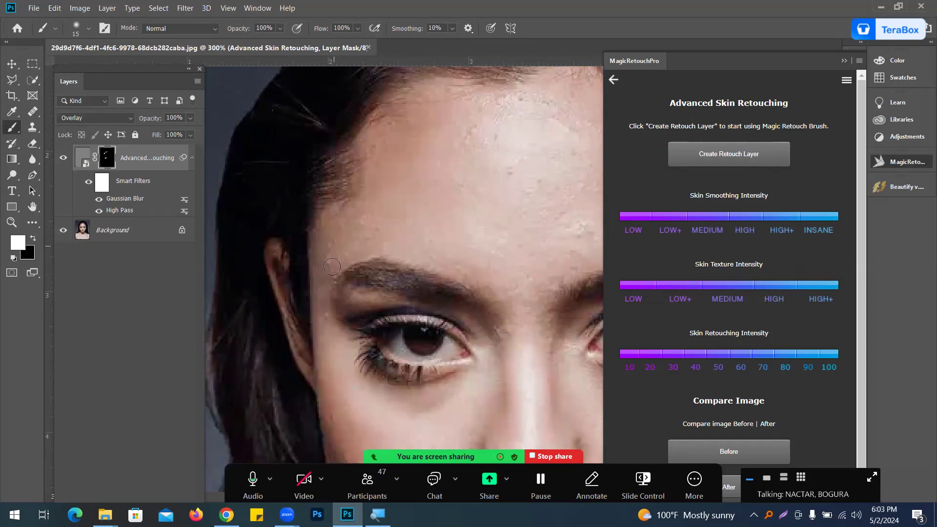
# Step: Enlarge the brush to 30 px and paint the mask over the forehead, cheeks and chin
pyautogui.hscroll(3, 341, 254)
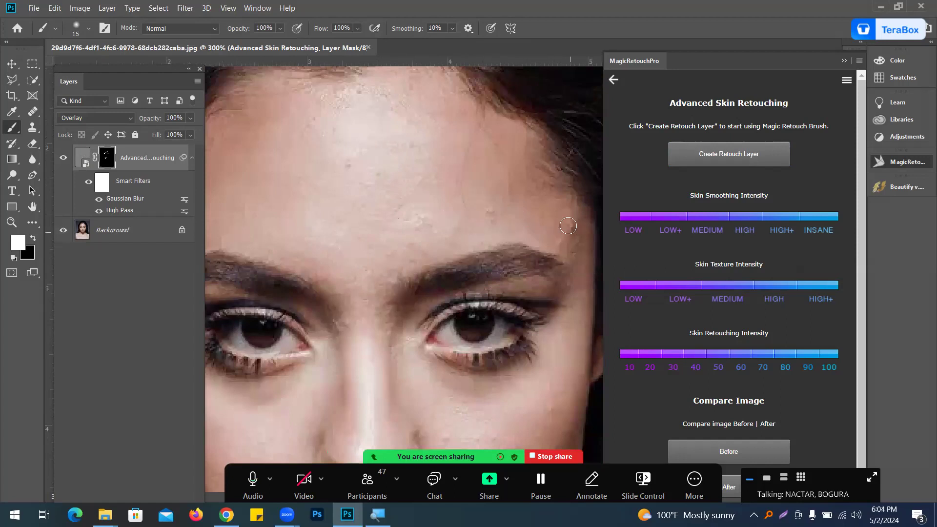
pyautogui.press(']')
pyautogui.press(']')
pyautogui.press(']')
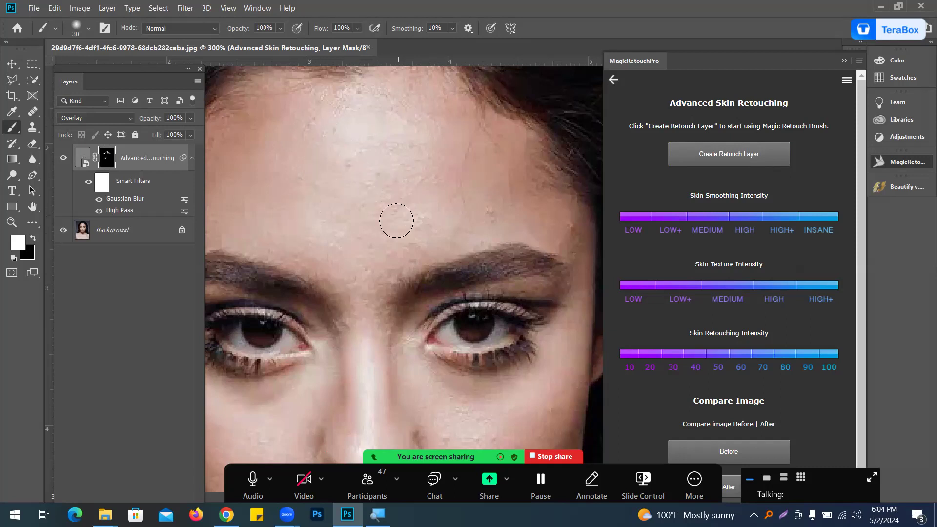
pyautogui.scroll(-5, 441, 195)
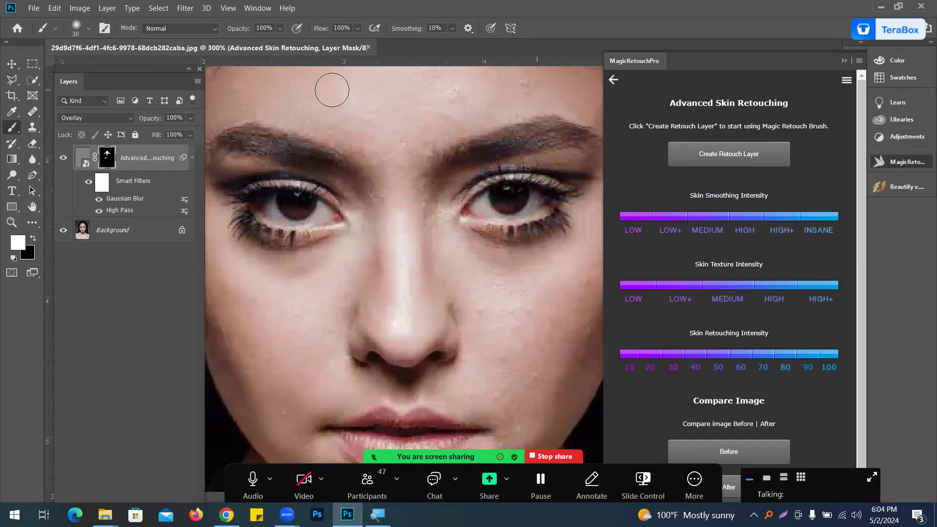
pyautogui.scroll(-4, 375, 108)
pyautogui.moveTo(375, 107); pyautogui.dragTo(366, 94)
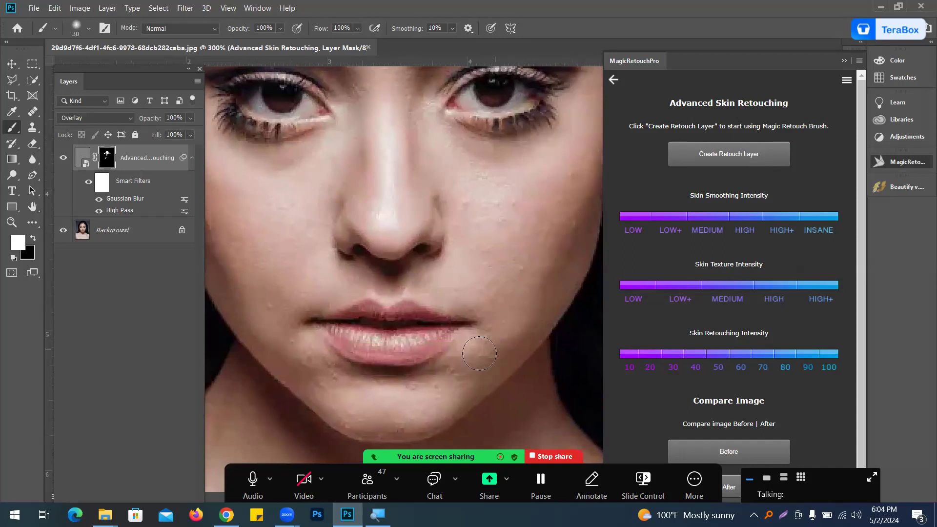
pyautogui.scroll(-5, 428, 328)
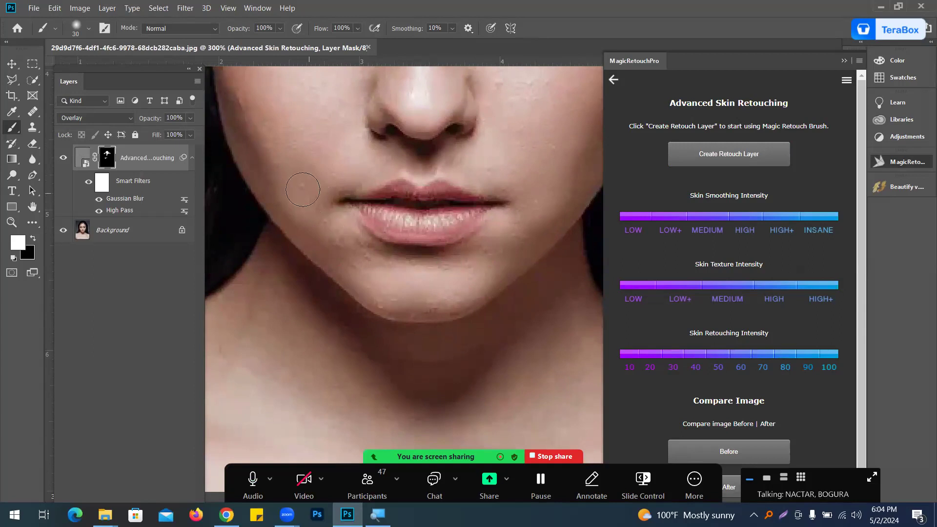
pyautogui.moveTo(392, 295); pyautogui.dragTo(401, 296)
pyautogui.moveTo(517, 157); pyautogui.dragTo(489, 389)
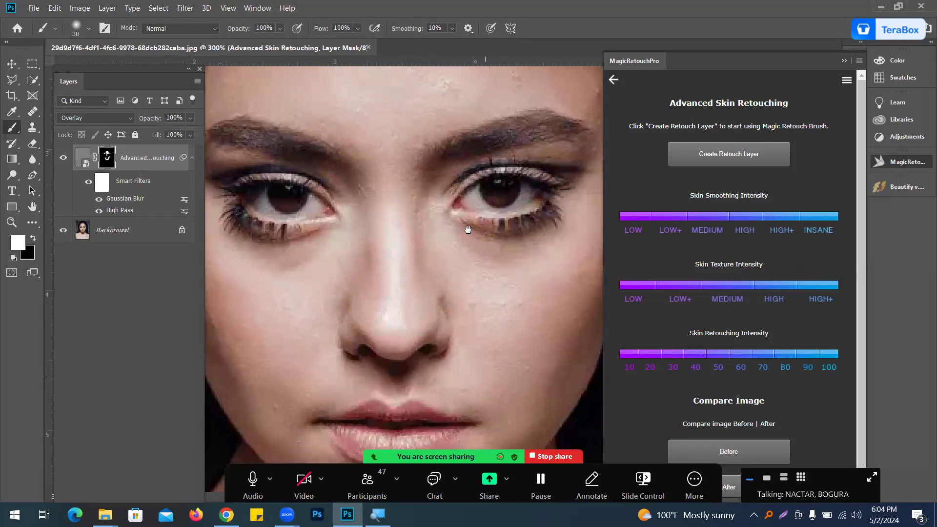
# Step: Open Blemish Removal in Magic Retouch Pro and create a blemish removal layer
pyautogui.scroll(2, 468, 230)
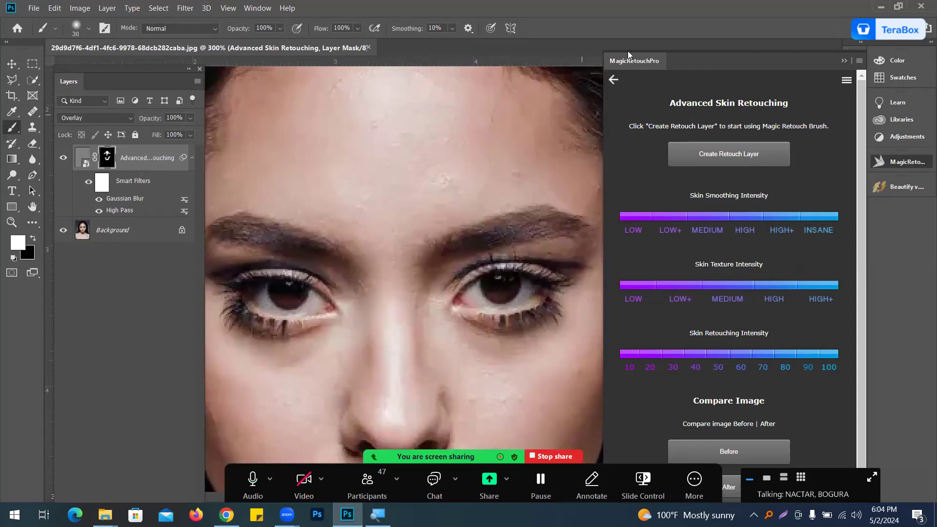
pyautogui.click(612, 81)
pyautogui.click(613, 80)
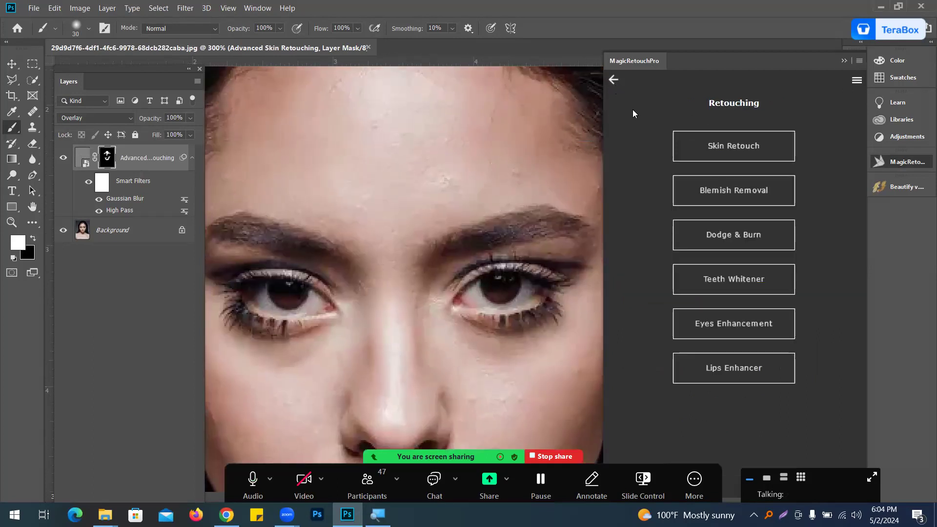
pyautogui.click(743, 197)
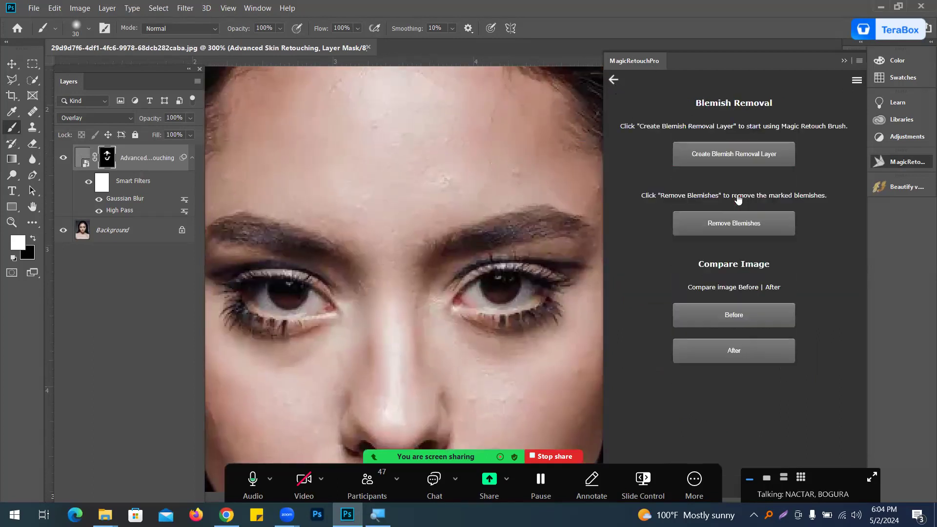
pyautogui.click(731, 157)
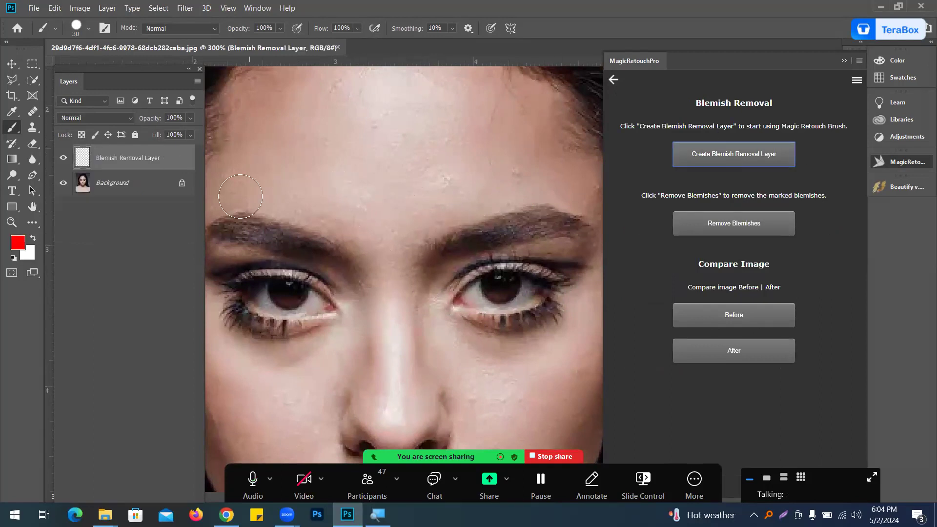
# Step: Reduce the brush to 15 px, mark two forehead blemishes, and apply Remove Blemishes
pyautogui.press('[')
pyautogui.press('[')
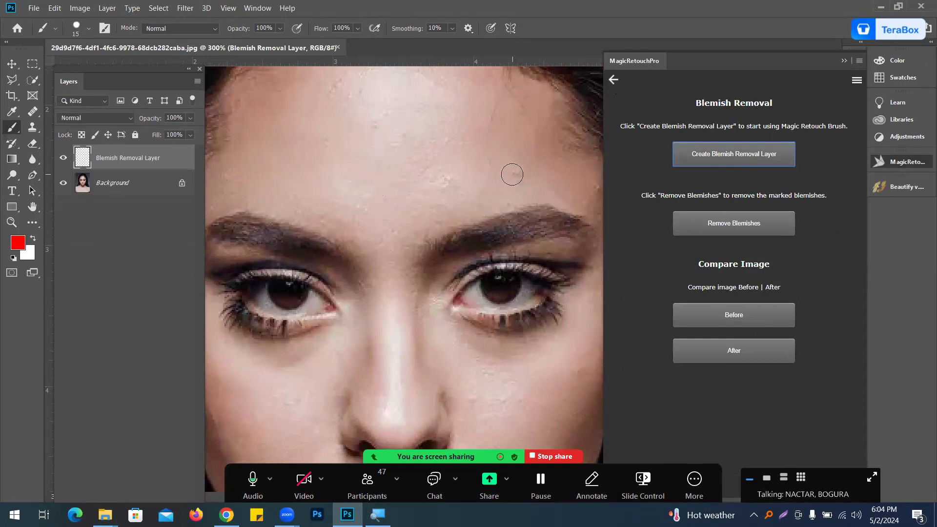
pyautogui.moveTo(517, 167); pyautogui.dragTo(517, 184)
pyautogui.click(593, 183)
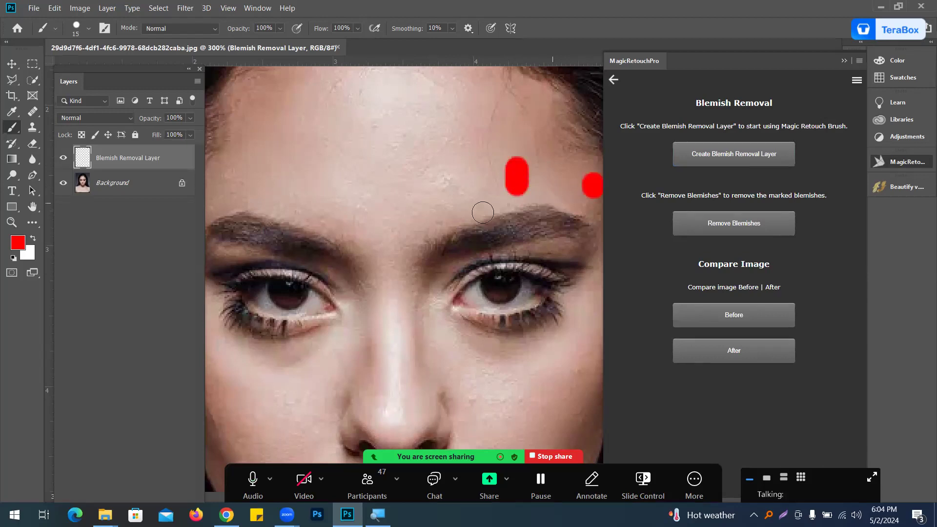
pyautogui.click(723, 225)
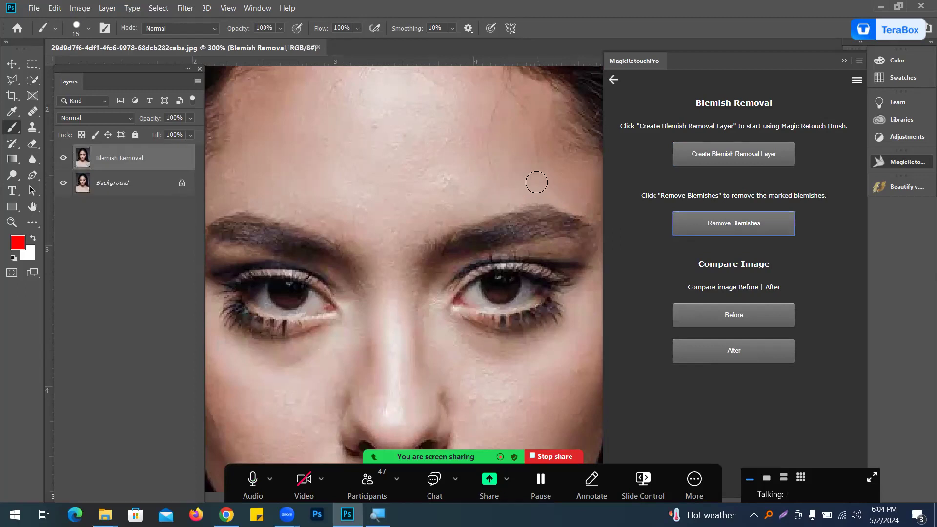
# Step: Mark the blemishes near the left temple and eyebrow and apply Remove Blemishes to them
pyautogui.scroll(-5, 351, 216)
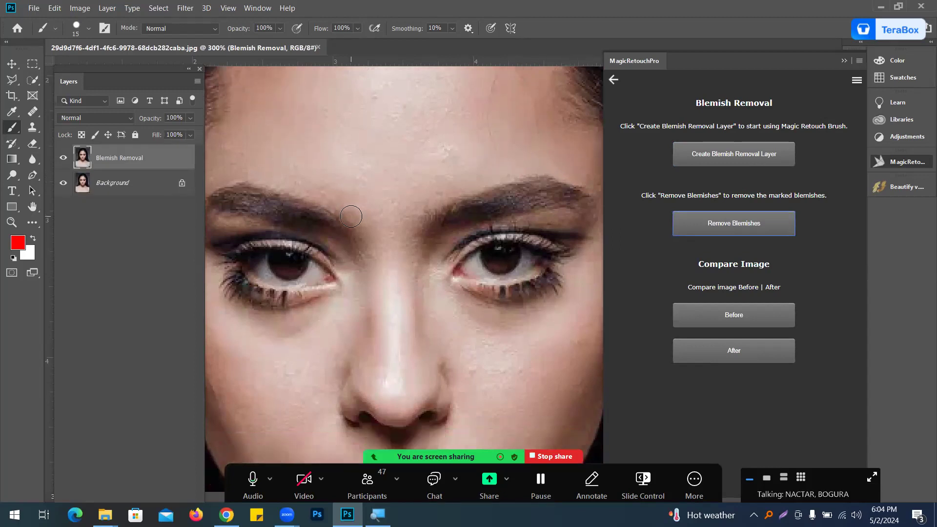
pyautogui.moveTo(314, 192); pyautogui.dragTo(419, 342)
pyautogui.moveTo(315, 195); pyautogui.dragTo(311, 210)
pyautogui.moveTo(351, 163); pyautogui.dragTo(344, 173)
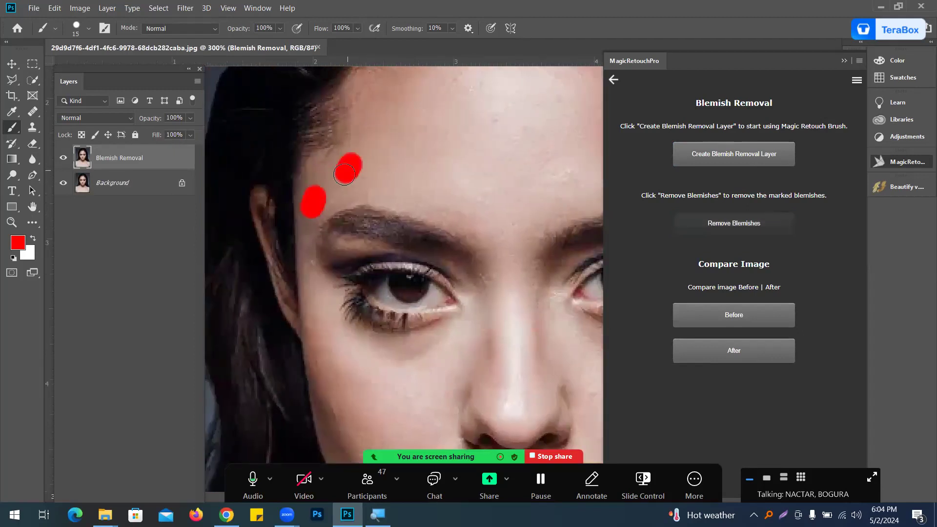
pyautogui.click(734, 224)
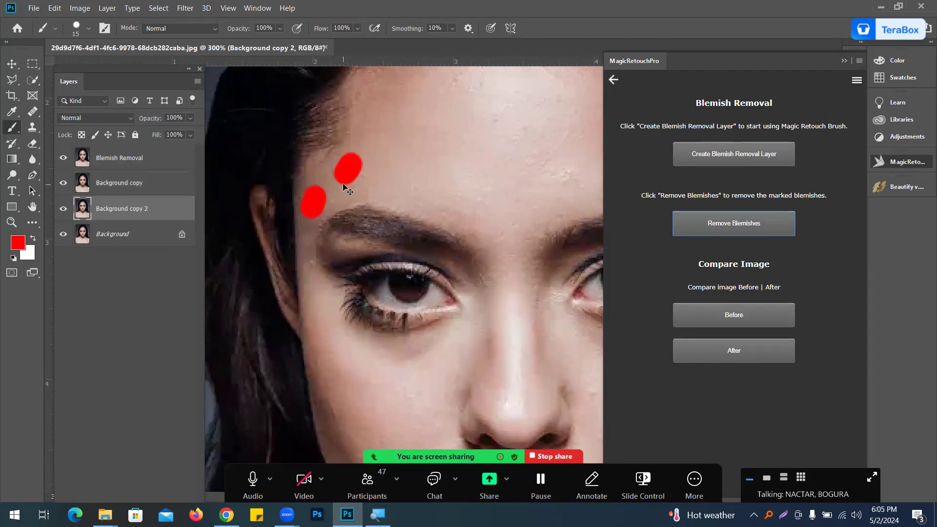
pyautogui.click(751, 156)
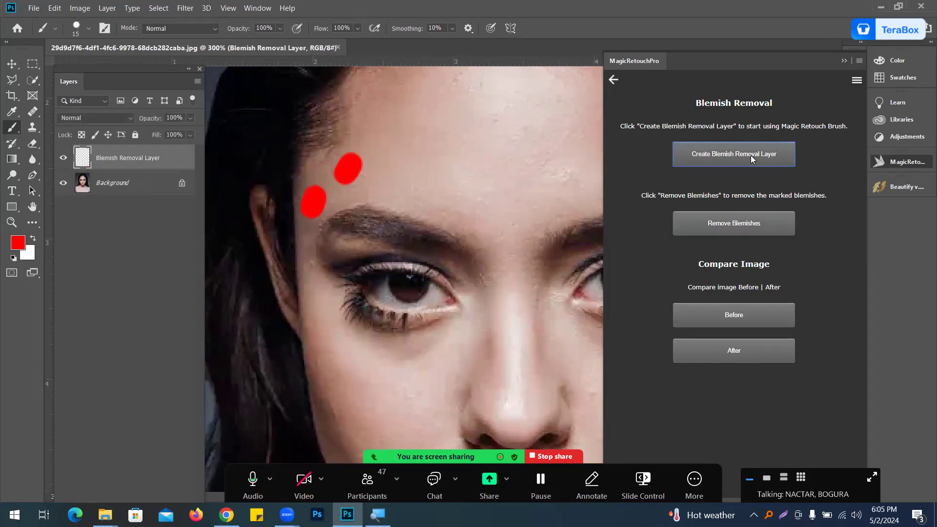
pyautogui.click(736, 228)
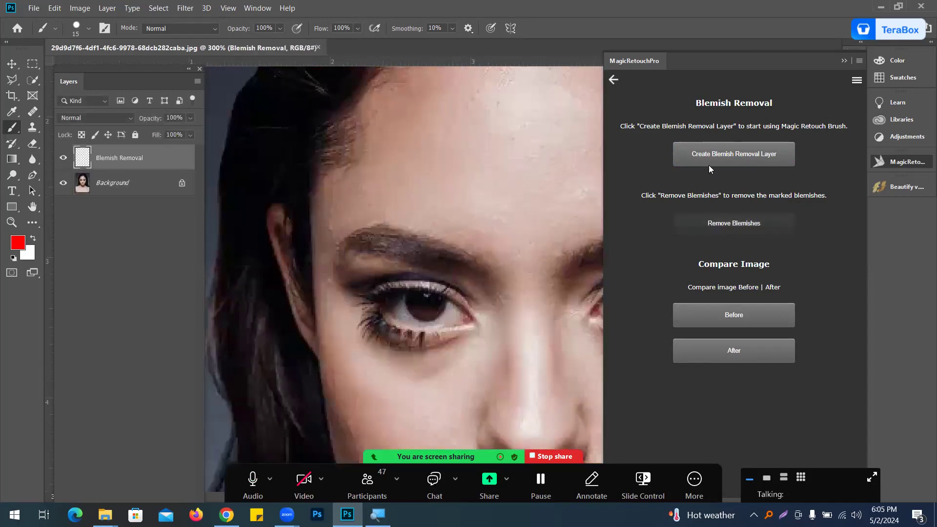
pyautogui.moveTo(366, 190)
pyautogui.mouseDown()
pyautogui.moveTo(332, 230)
pyautogui.moveTo(328, 213)
pyautogui.moveTo(339, 200)
pyautogui.mouseUp()
pyautogui.click(732, 223)
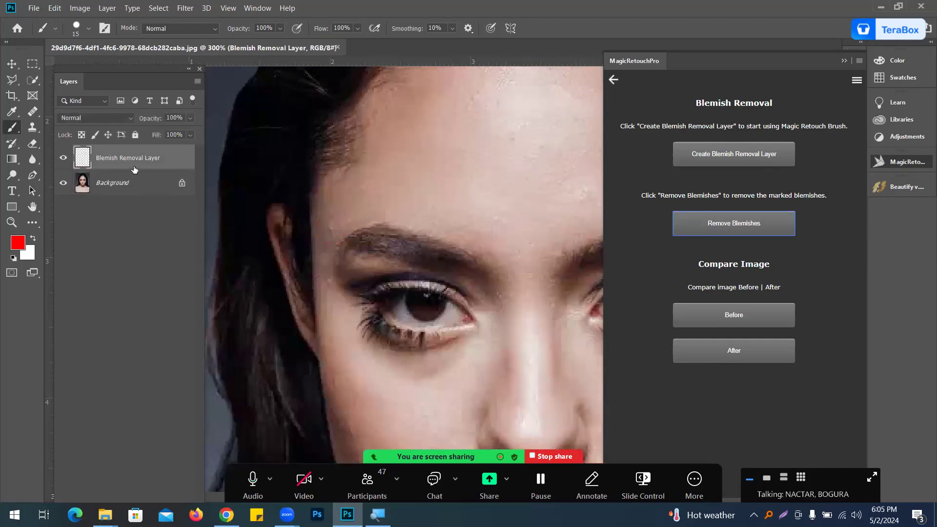
# Step: Create a new blemish removal layer, mark a blemish above the left eyebrow, and remove it
pyautogui.click(613, 80)
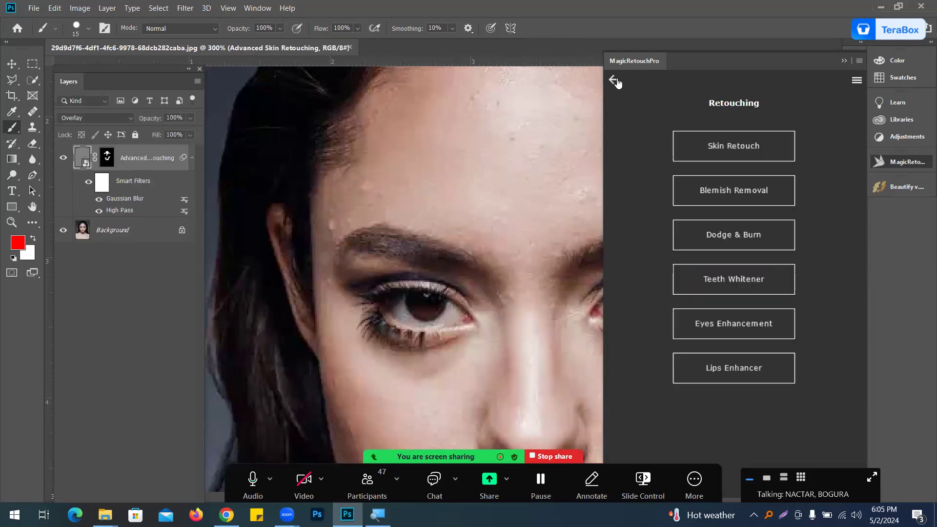
pyautogui.click(723, 195)
pyautogui.click(711, 164)
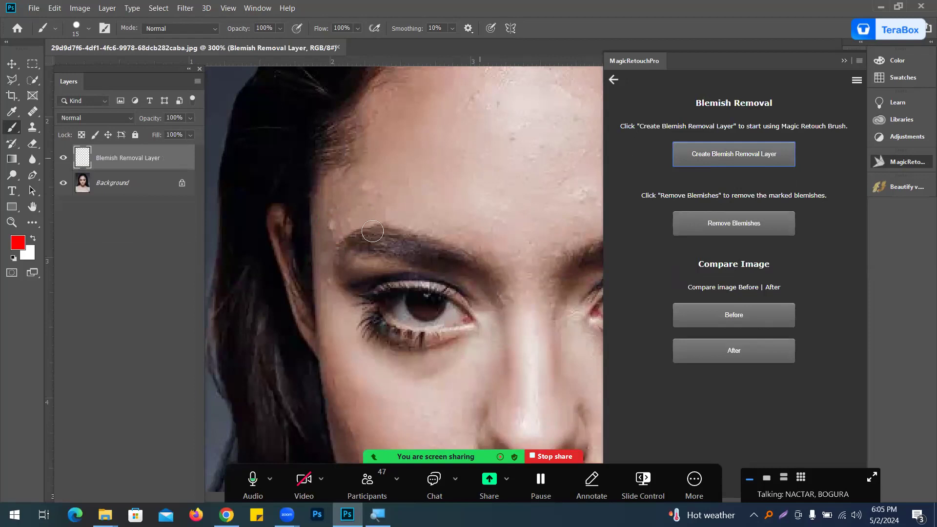
pyautogui.moveTo(329, 223); pyautogui.dragTo(341, 207)
pyautogui.click(715, 223)
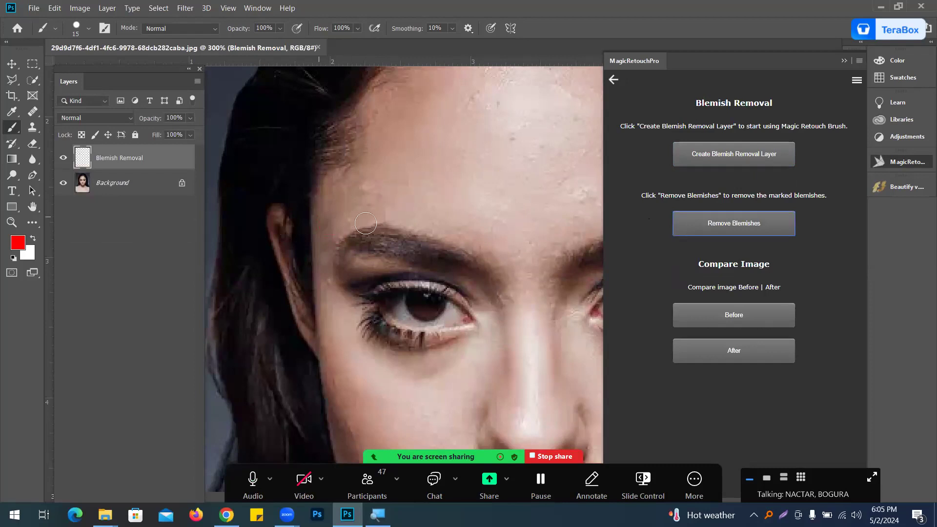
# Step: Apply Automatic Dodge and Burn to the portrait from the Magic Retouch Pro Retouching menu
pyautogui.moveTo(543, 205); pyautogui.dragTo(399, 321)
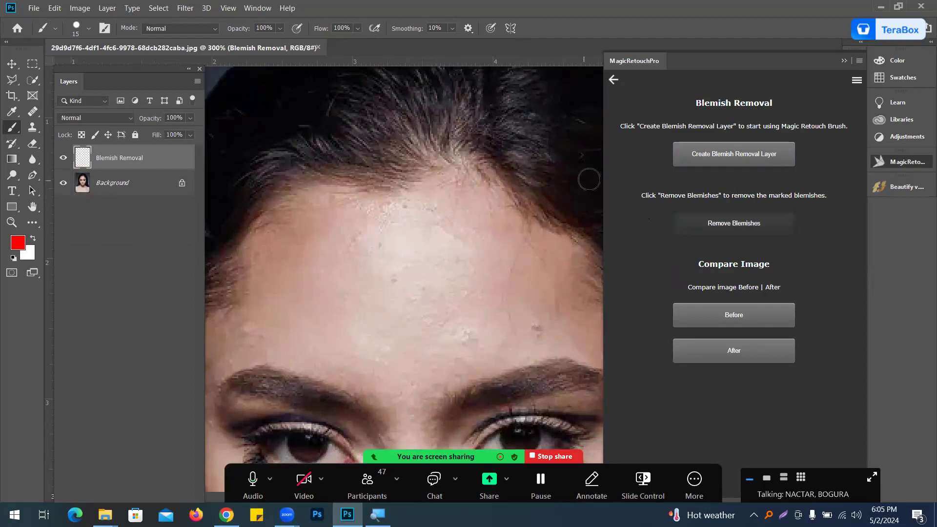
pyautogui.click(614, 79)
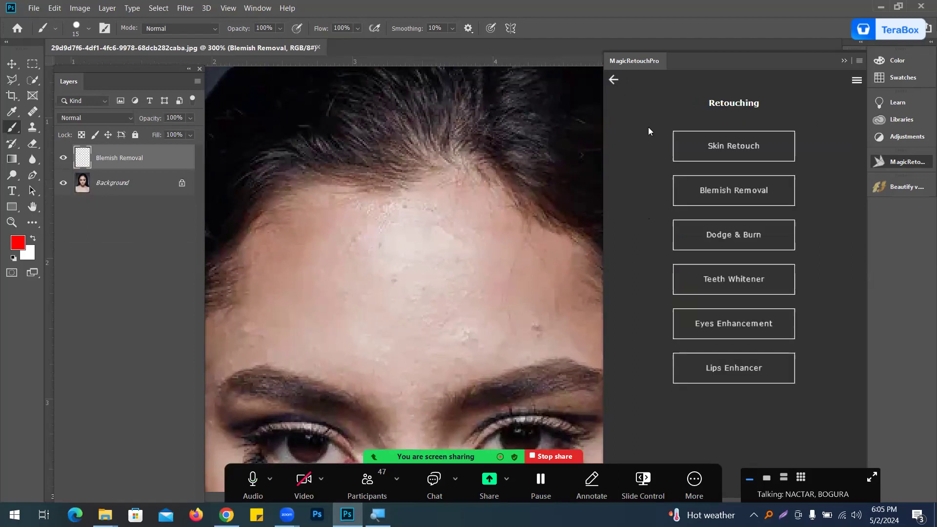
pyautogui.click(732, 146)
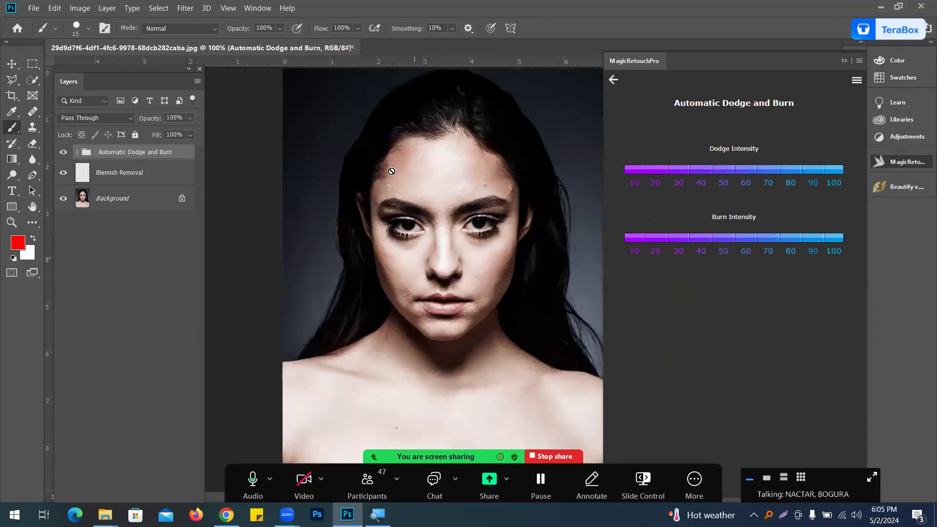
# Step: Toggle the Automatic Dodge and Burn group's visibility to compare the portrait before and after
pyautogui.click(63, 151)
pyautogui.click(63, 151)
pyautogui.click(62, 152)
pyautogui.click(63, 152)
pyautogui.click(63, 152)
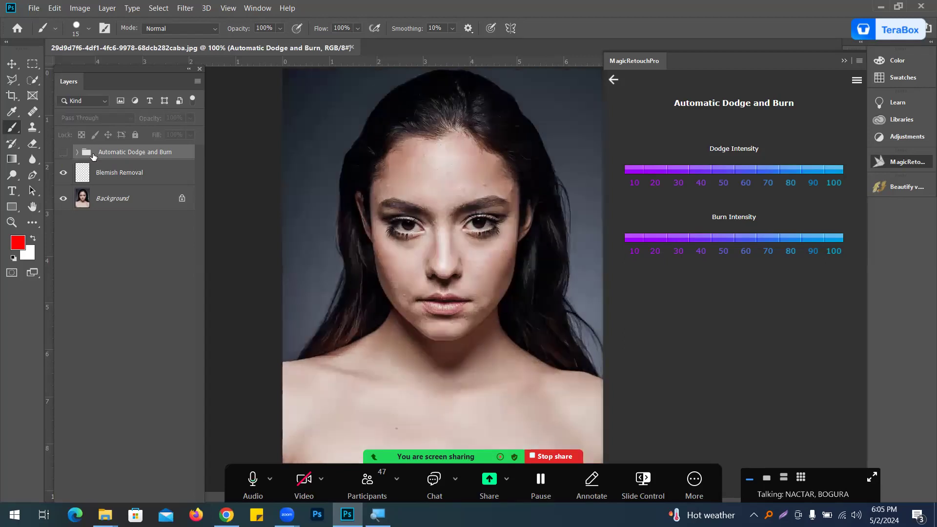
# Step: Go back to the Dodge & Burn options and start Manual Dodge & Burn
pyautogui.click(619, 114)
pyautogui.click(618, 113)
pyautogui.click(613, 79)
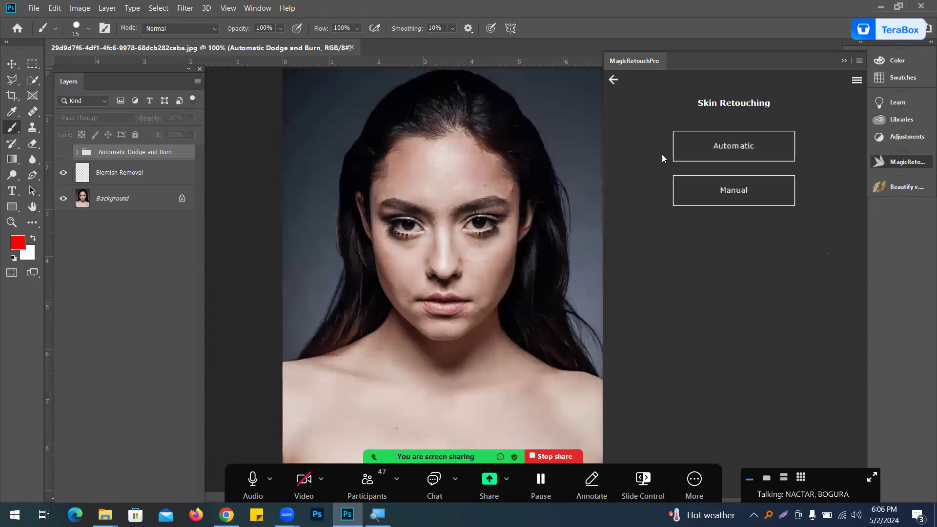
pyautogui.click(707, 200)
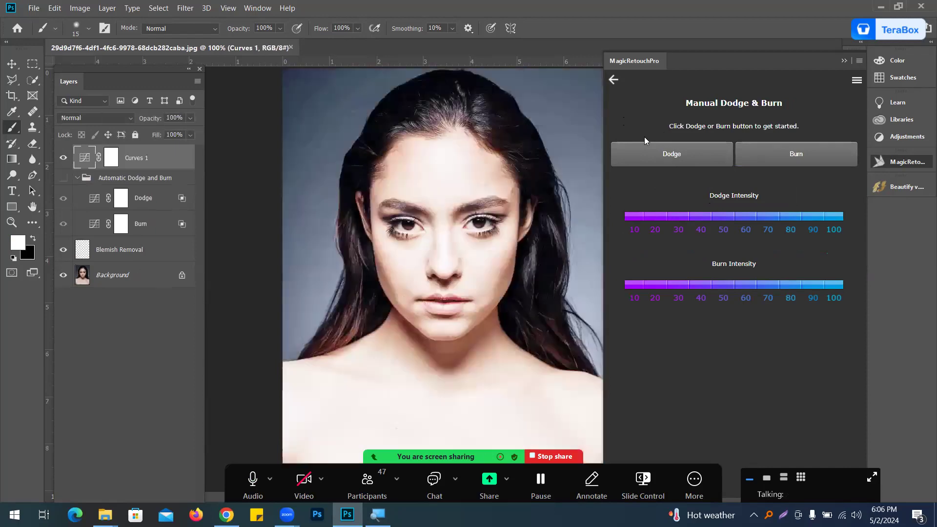
# Step: Hide the Burn layer in the Automatic Dodge and Burn group and return to the Retouching menu
pyautogui.click(63, 152)
pyautogui.click(63, 198)
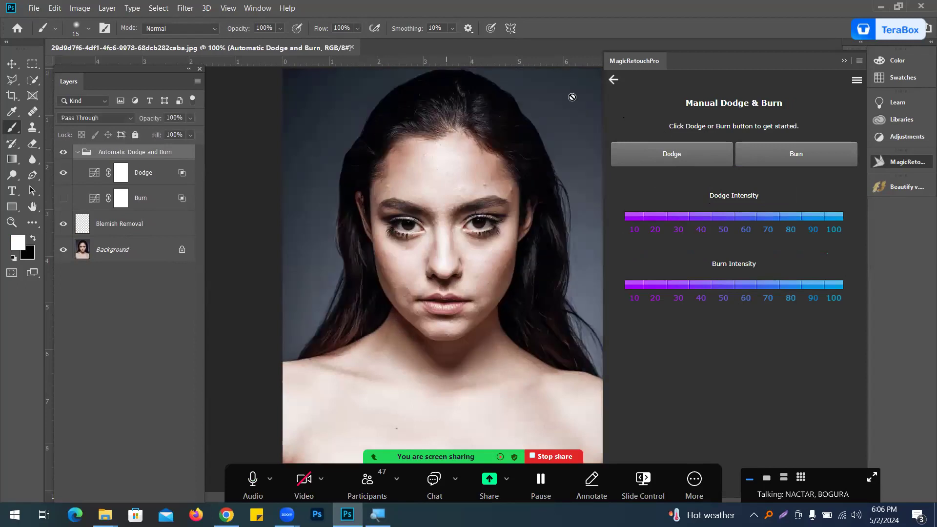
pyautogui.click(613, 80)
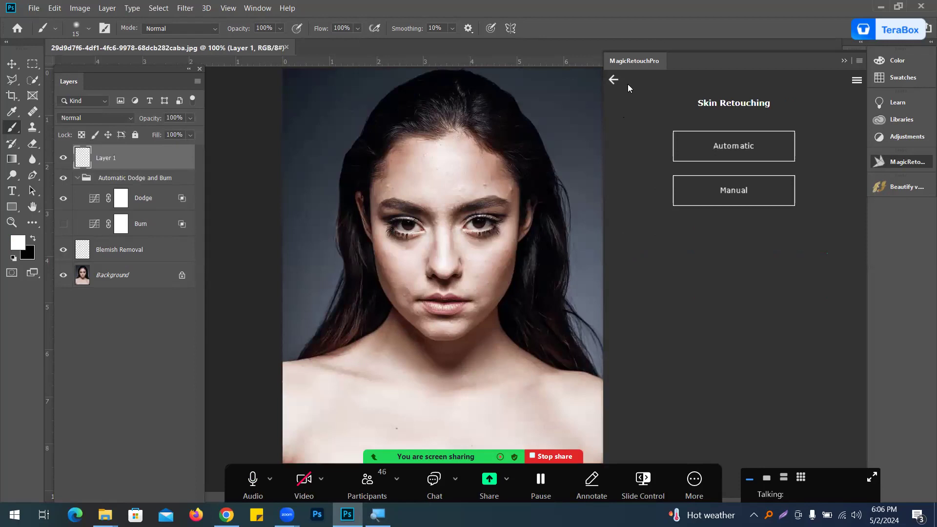
pyautogui.click(615, 81)
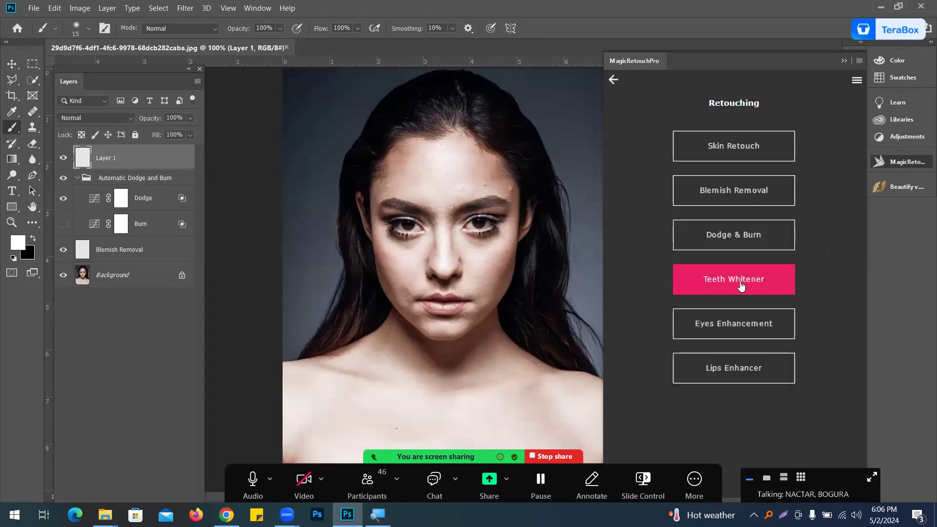
# Step: Switch to Chrome and search Google for yello teeth in a new tab
pyautogui.click(226, 515)
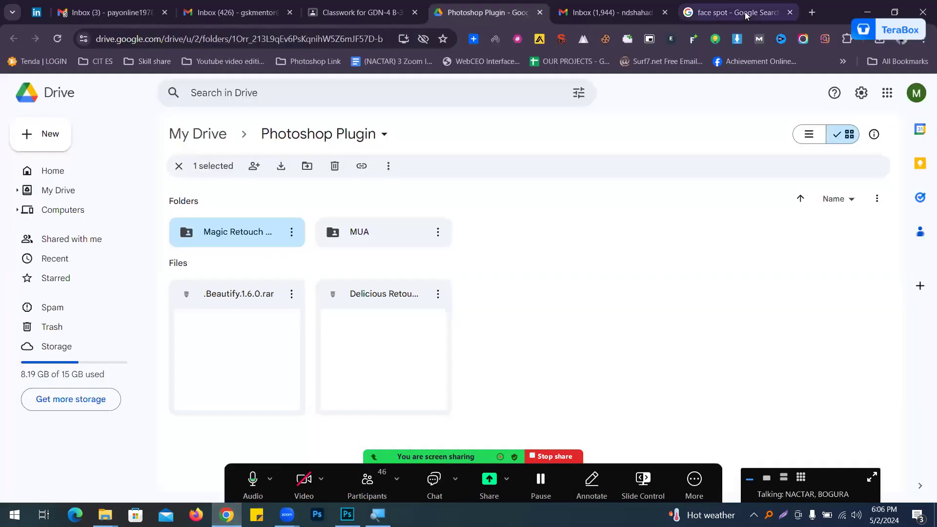
pyautogui.click(811, 13)
pyautogui.write('ye')
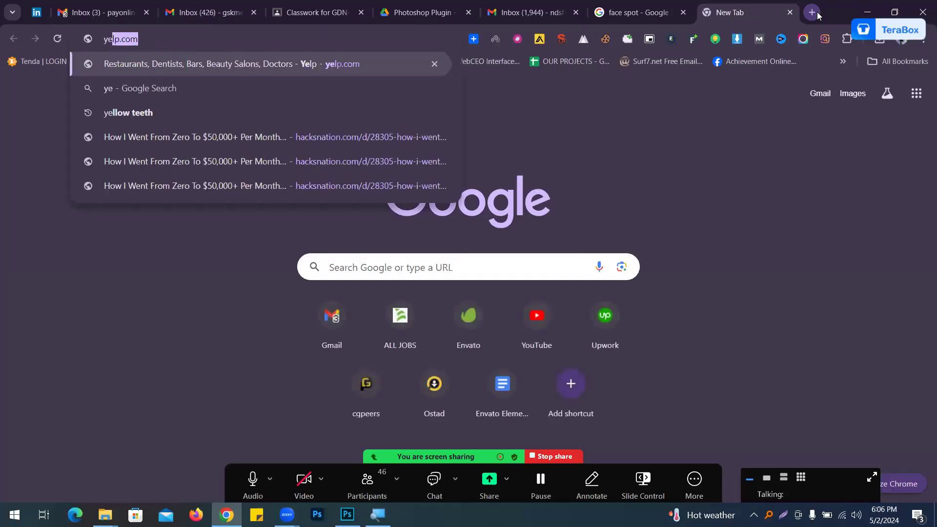
pyautogui.write('llo teeth')
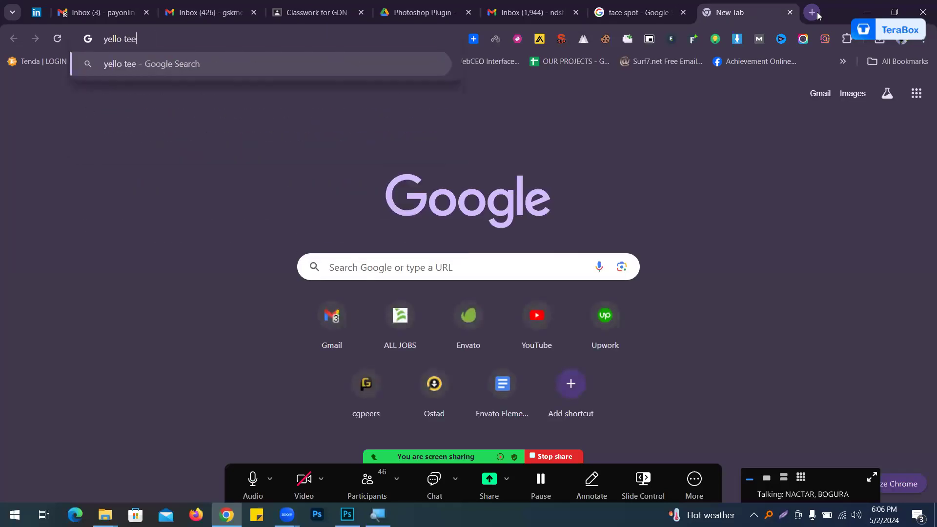
pyautogui.press('Return')
# Step: Save the first yellow-teeth image result to the Desktop as why-teeth-discolor-and-how-to-prevent-and-reverse-it.jpg
pyautogui.scroll(-2, 264, 233)
pyautogui.scroll(2, 261, 232)
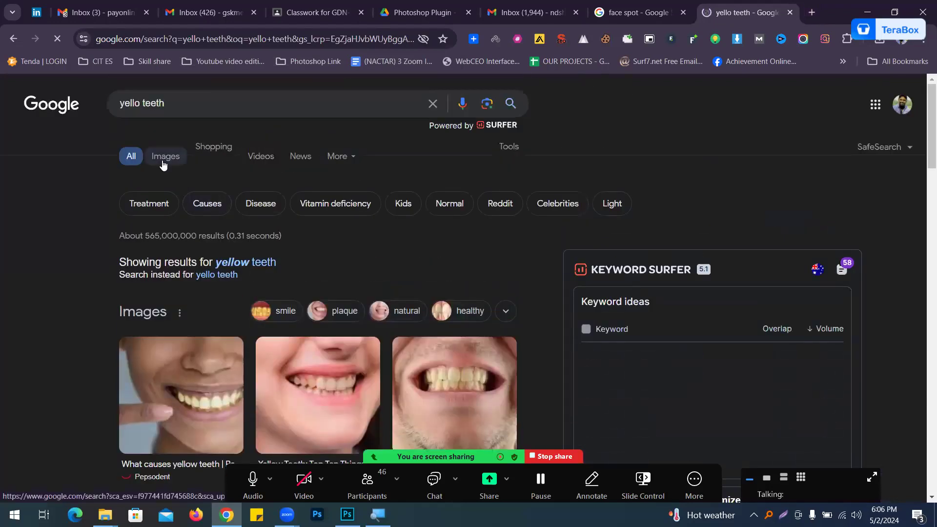
pyautogui.click(165, 157)
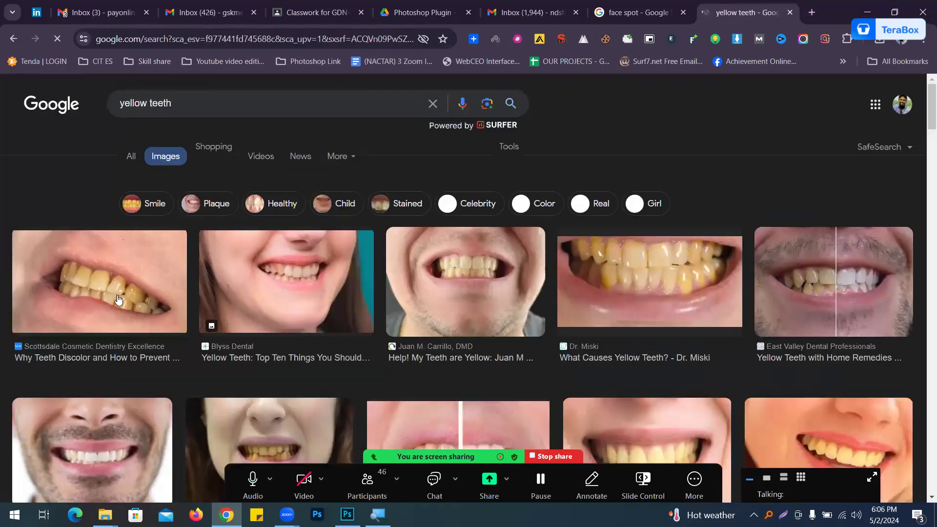
pyautogui.click(118, 300)
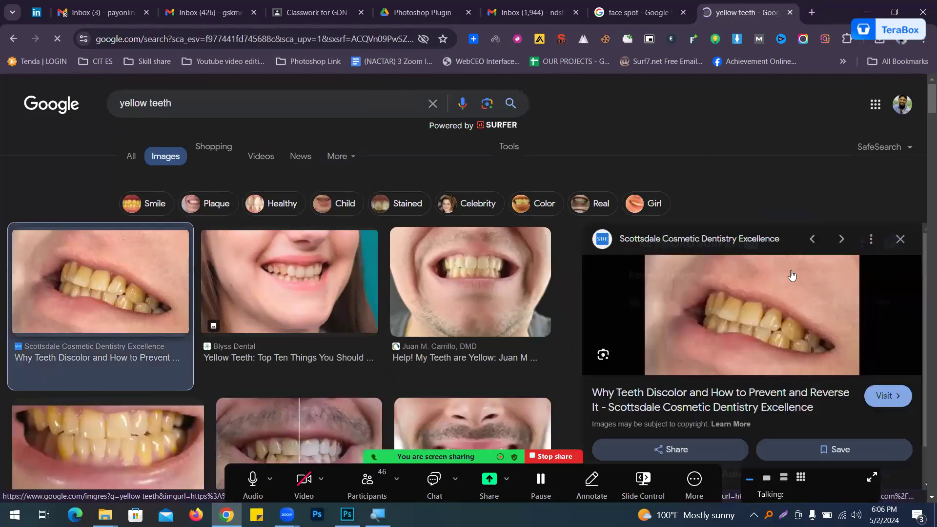
pyautogui.rightClick(736, 308)
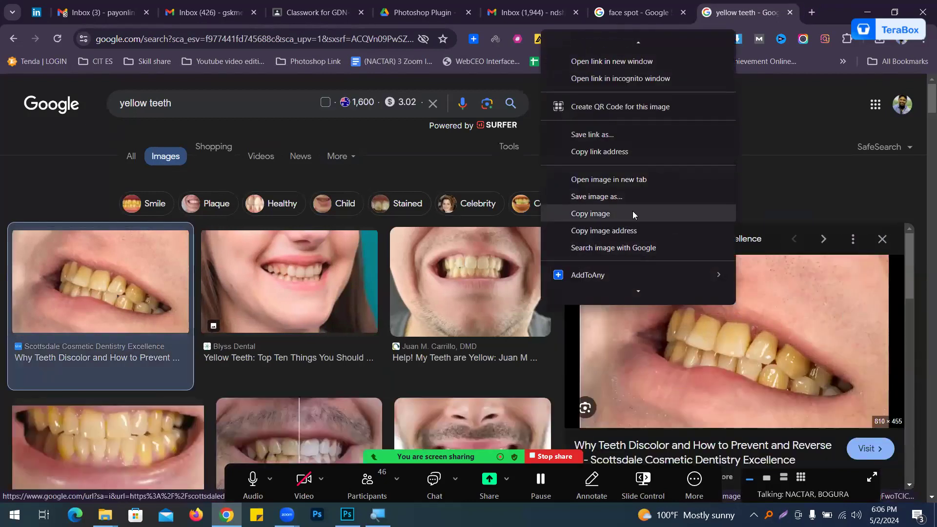
pyautogui.click(629, 199)
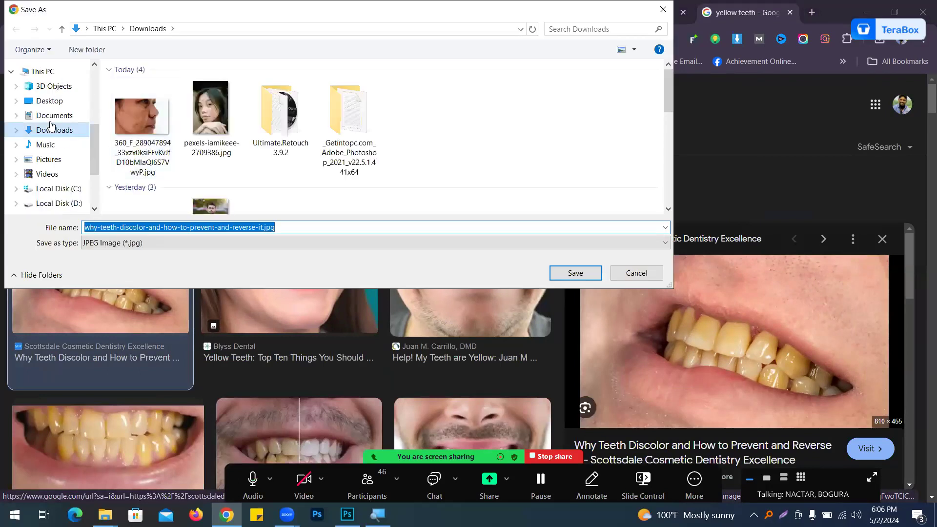
pyautogui.click(43, 105)
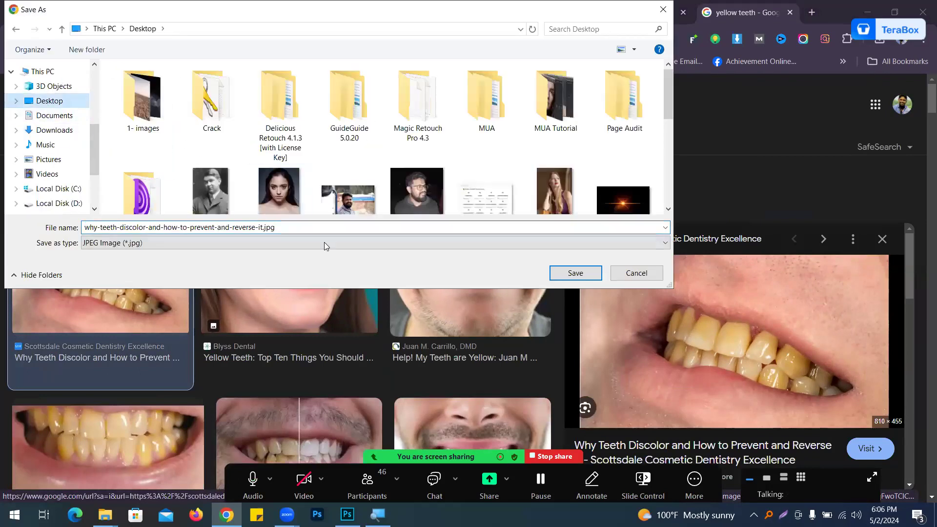
pyautogui.click(594, 275)
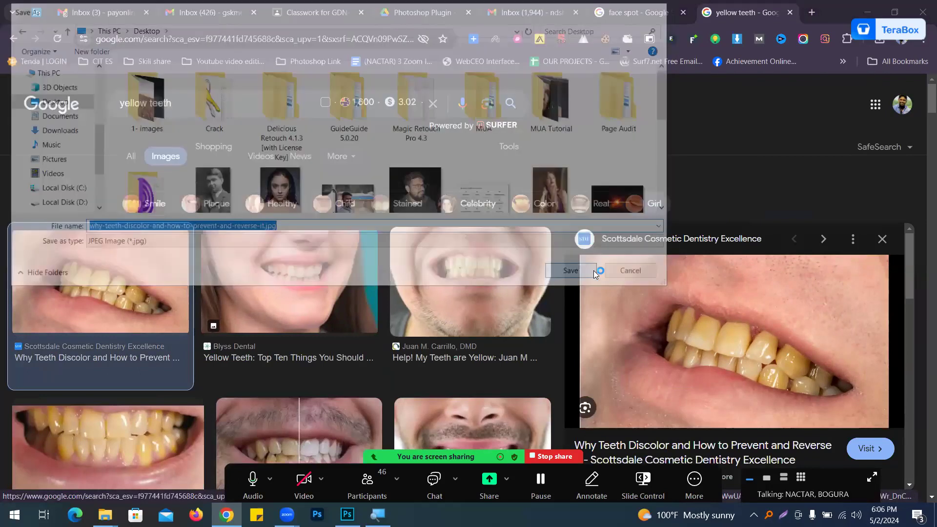
# Step: Switch to Photoshop and open the downloaded yellow-teeth image
pyautogui.click(348, 514)
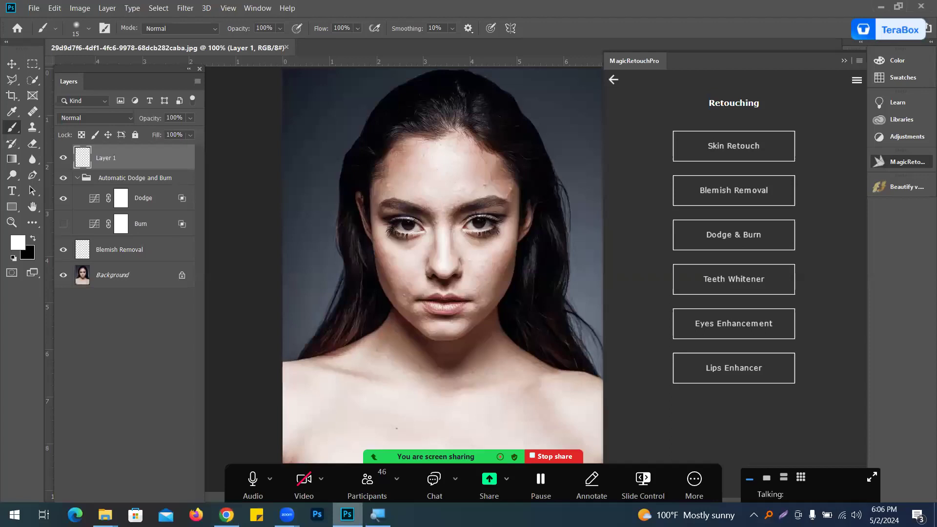
pyautogui.hotkey('ctrl', 'o')
pyautogui.click(387, 272)
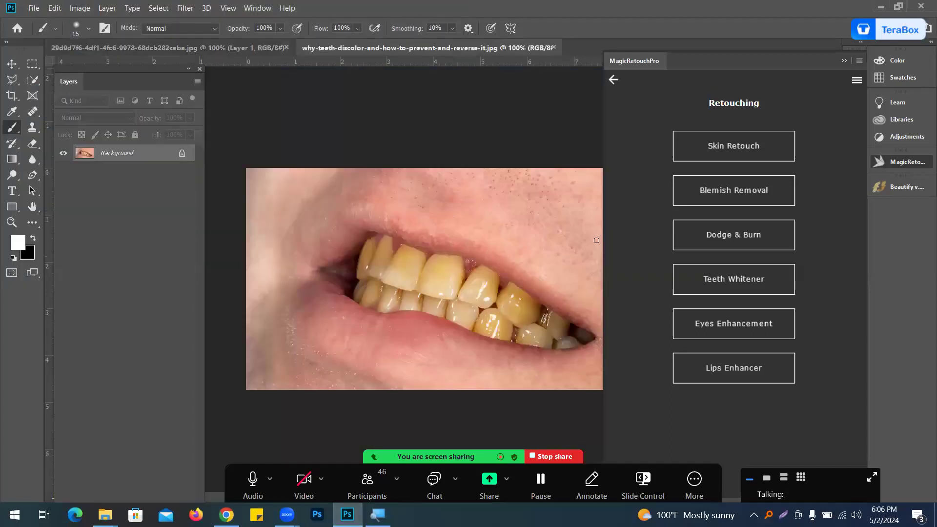
# Step: Open Teeth Whitener, create the Teeth Whitening layer and paint its mask over the teeth with an enlarged brush
pyautogui.click(732, 282)
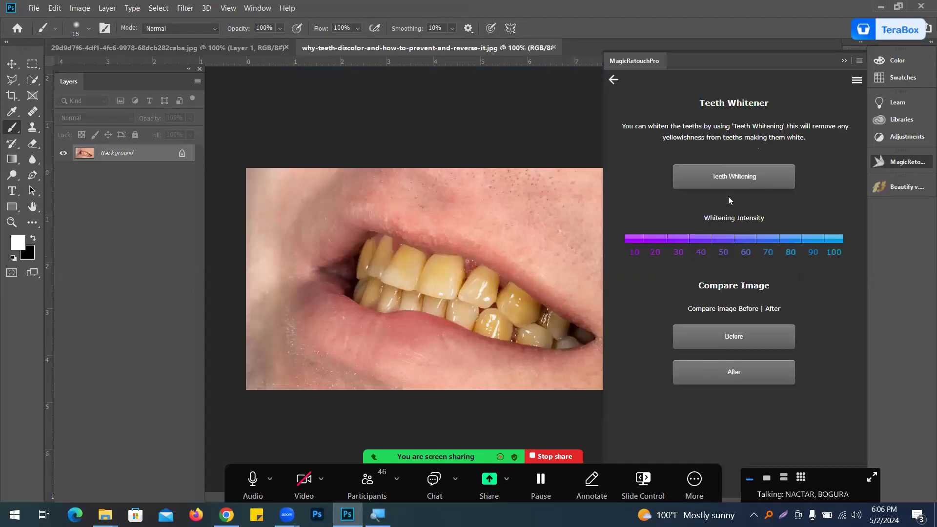
pyautogui.click(729, 177)
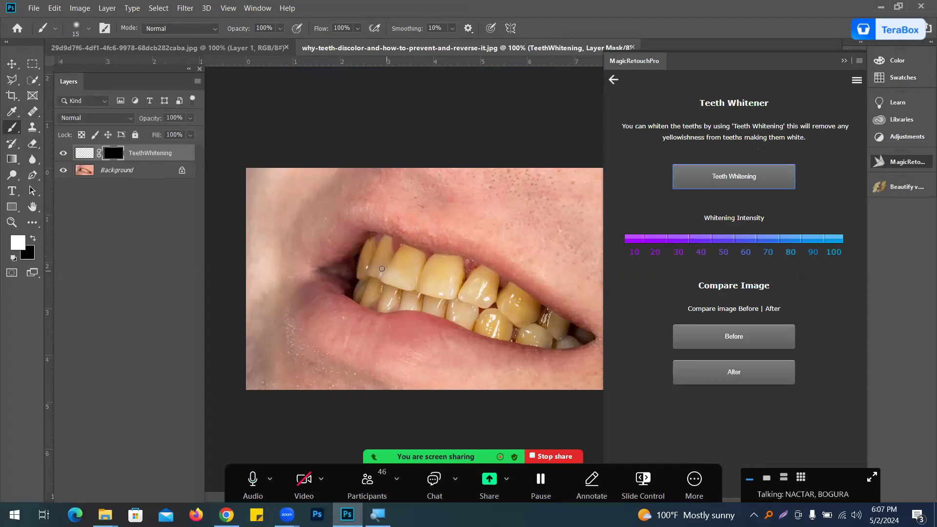
pyautogui.press(']')
pyautogui.press(']')
pyautogui.moveTo(369, 256); pyautogui.dragTo(489, 297)
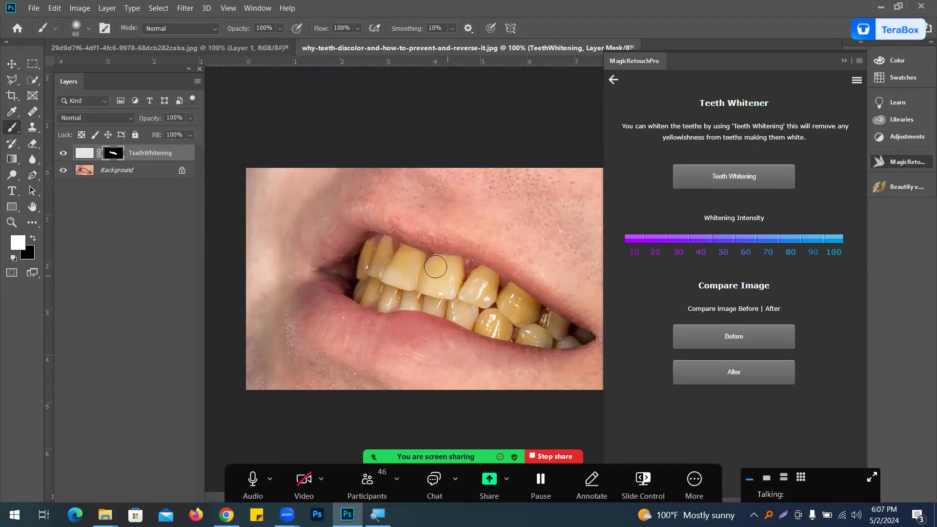
# Step: Set the whitening intensity to 90 and compare the before and after views
pyautogui.click(816, 244)
pyautogui.click(736, 342)
pyautogui.click(737, 376)
pyautogui.click(734, 339)
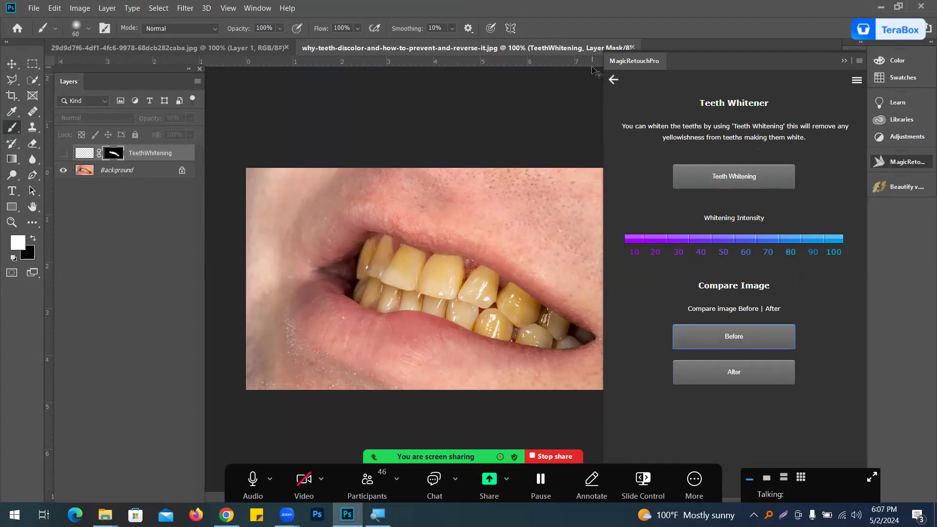
# Step: Close the teeth image without saving and reopen why-teeth-discolor-and-how-to-prevent-and-reverse-it.jpg from the Desktop
pyautogui.hotkey('ctrl', 'w')
pyautogui.click(492, 201)
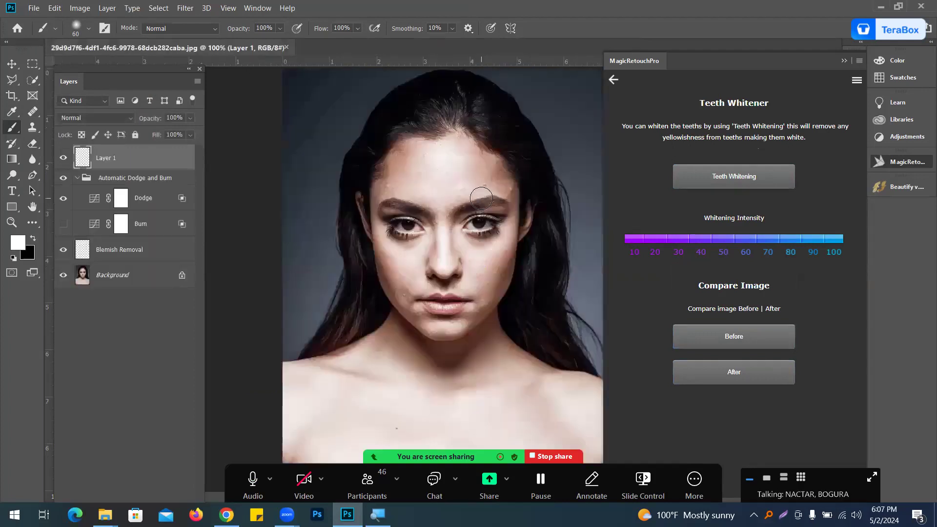
pyautogui.hotkey('ctrl', 'o')
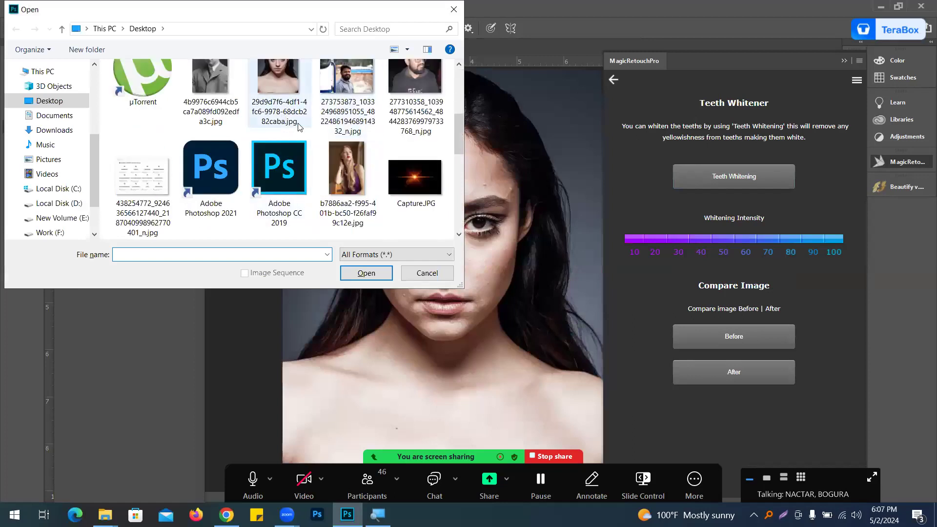
pyautogui.scroll(-5, 289, 198)
pyautogui.scroll(-2, 292, 195)
pyautogui.click(345, 175)
pyautogui.doubleClick(345, 171)
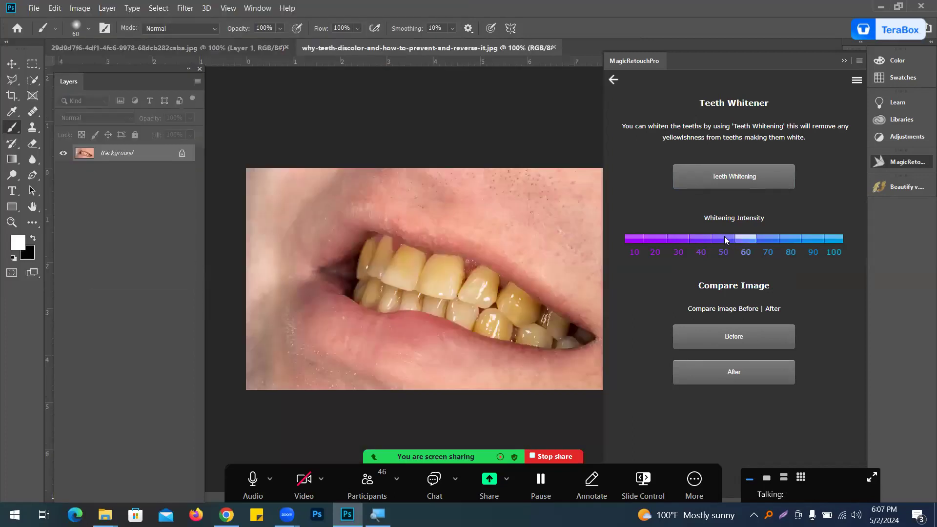
# Step: Try whitening intensities of 70, 10 and 100 before creating the whitening layer
pyautogui.click(774, 240)
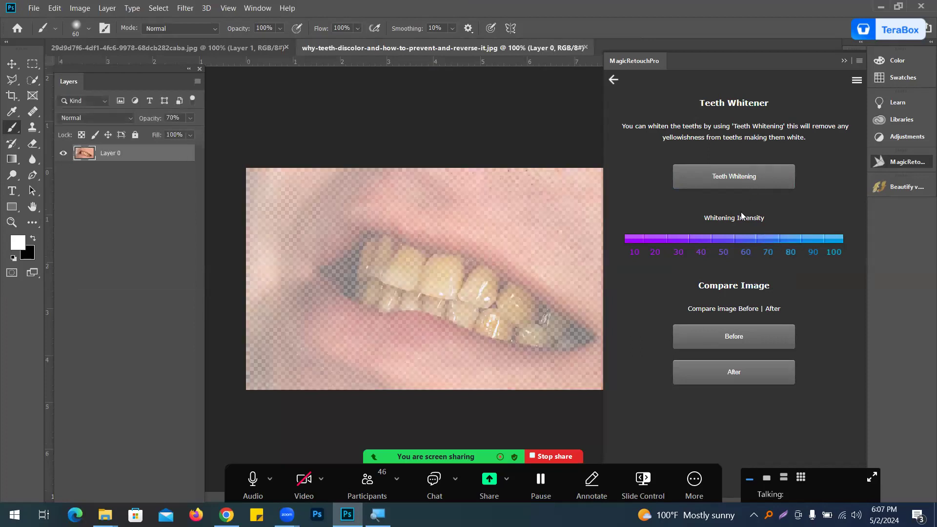
pyautogui.click(639, 241)
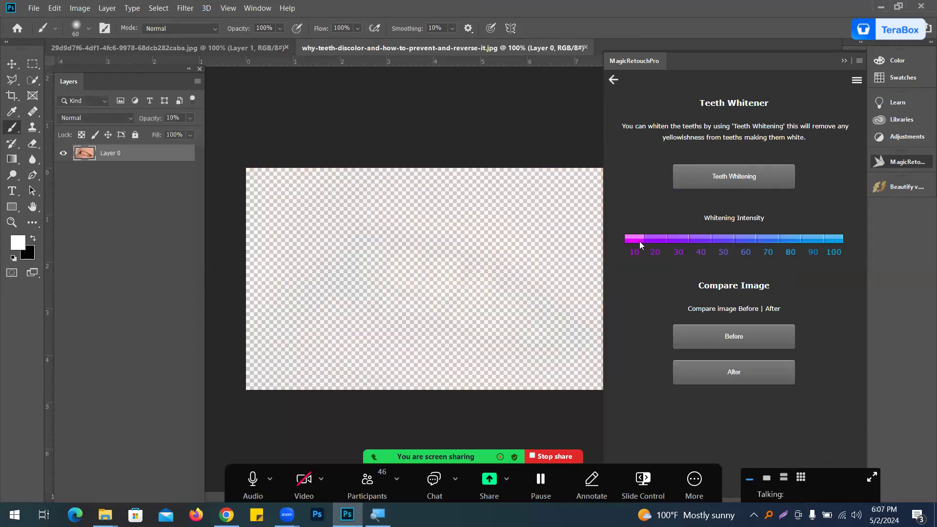
pyautogui.click(834, 239)
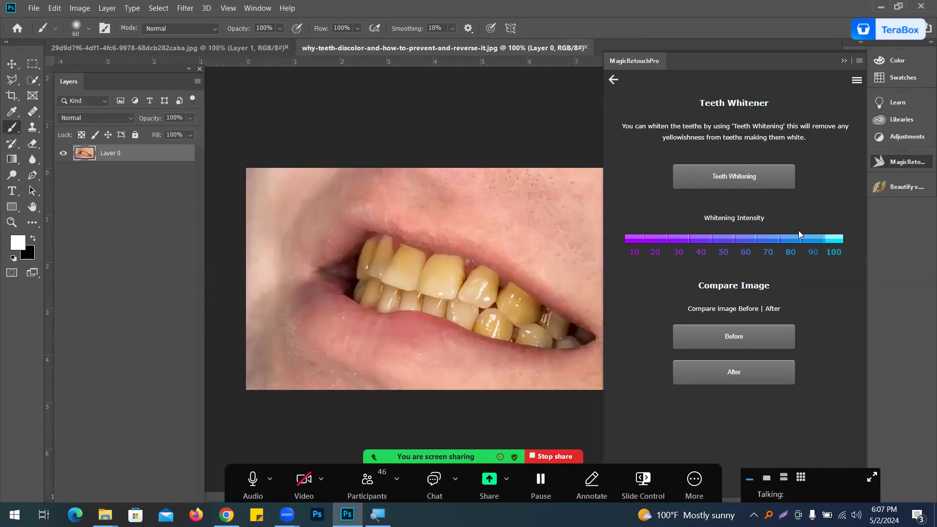
# Step: Create a Teeth Whitening layer and paint its mask over the upper front teeth
pyautogui.click(706, 181)
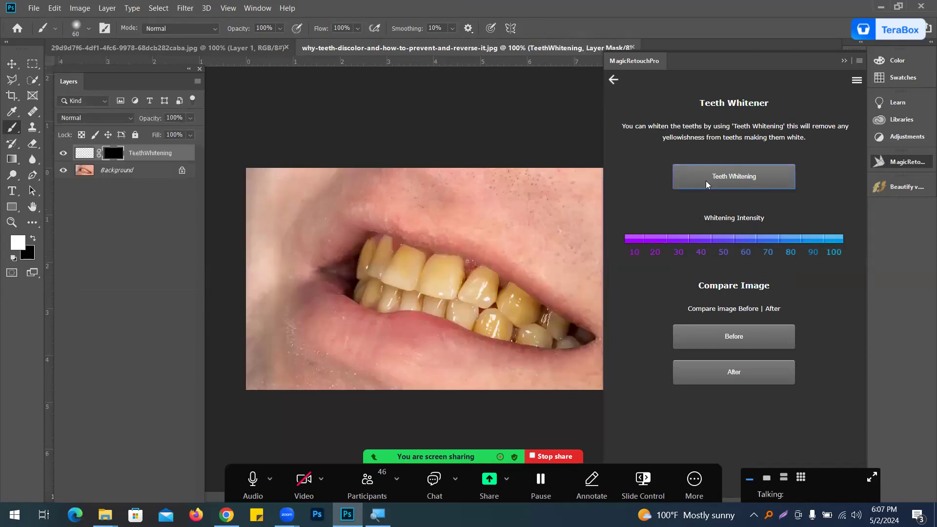
pyautogui.moveTo(401, 267)
pyautogui.mouseDown()
pyautogui.moveTo(441, 279)
pyautogui.moveTo(401, 258)
pyautogui.moveTo(432, 280)
pyautogui.moveTo(399, 270)
pyautogui.moveTo(445, 286)
pyautogui.moveTo(388, 284)
pyautogui.moveTo(396, 290)
pyautogui.moveTo(463, 300)
pyautogui.mouseUp()
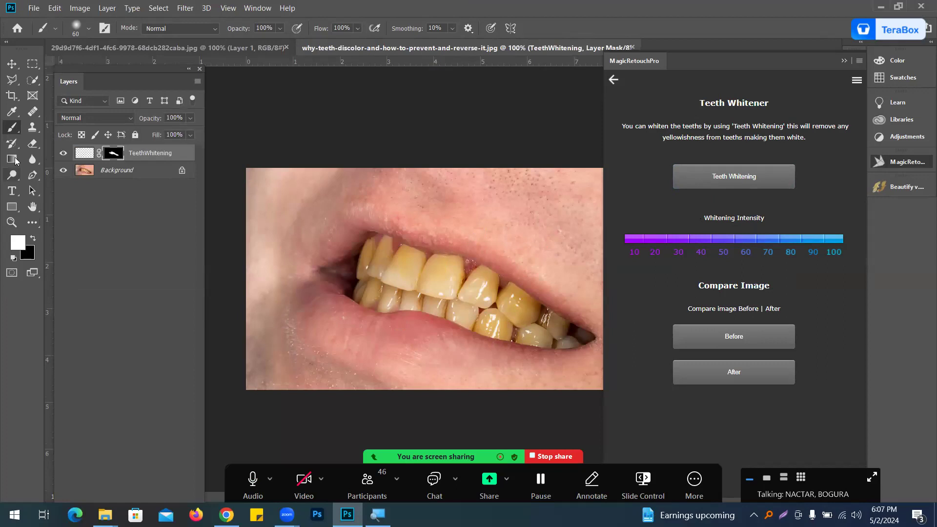
pyautogui.click(61, 154)
# Step: Return to the portrait document and open Change Eyes Color under Eyes Enhancement
pyautogui.click(613, 80)
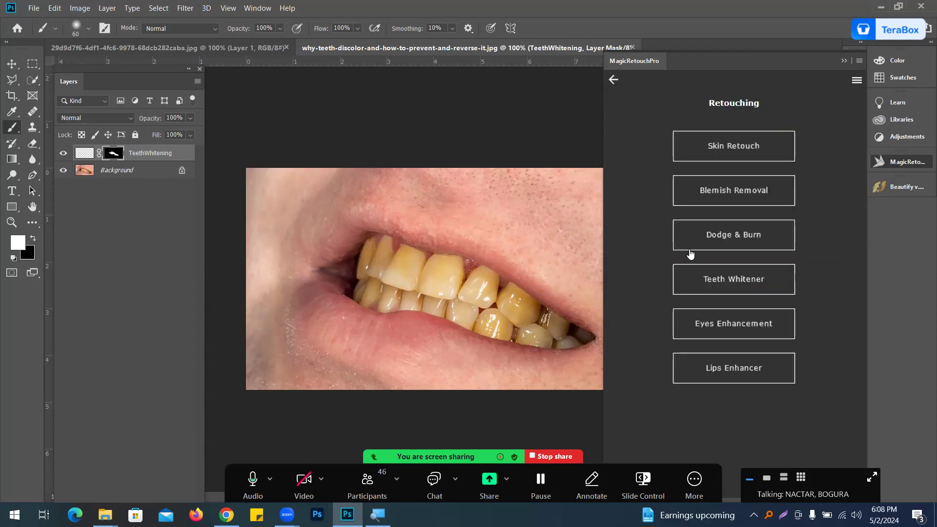
pyautogui.click(260, 44)
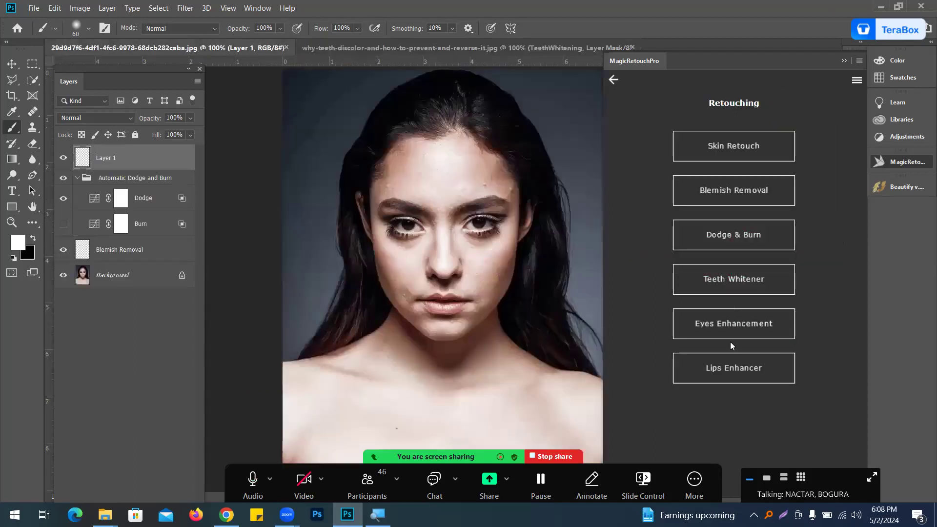
pyautogui.click(731, 328)
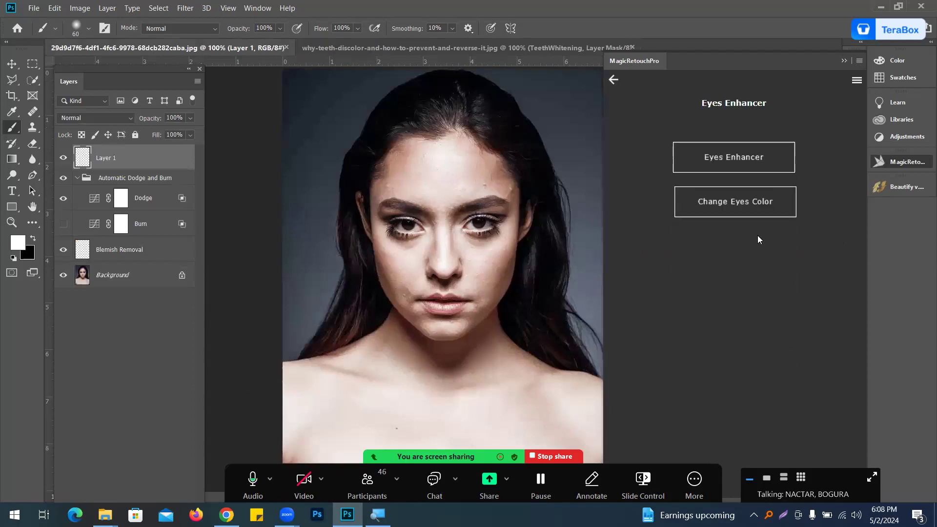
pyautogui.click(732, 205)
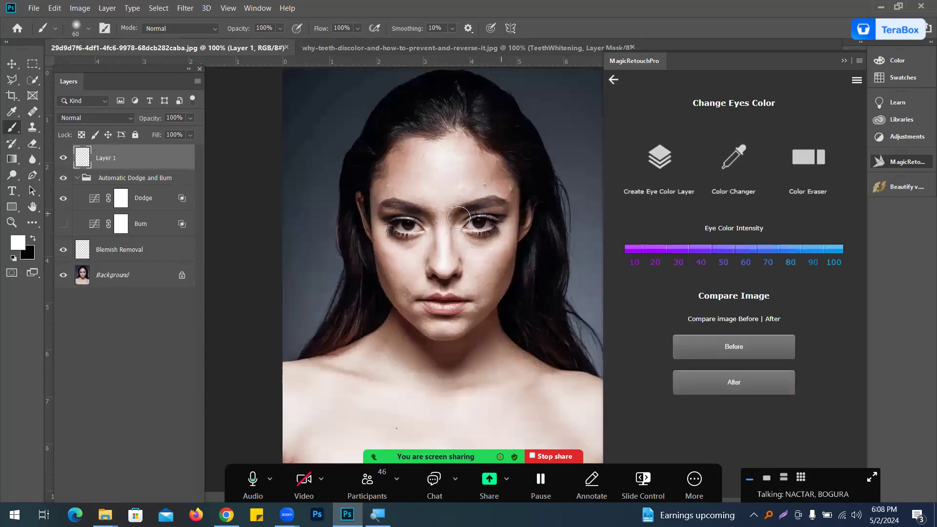
# Step: Zoom into the eyes and create an Eye Color Layer
pyautogui.click(488, 219)
pyautogui.click(488, 219)
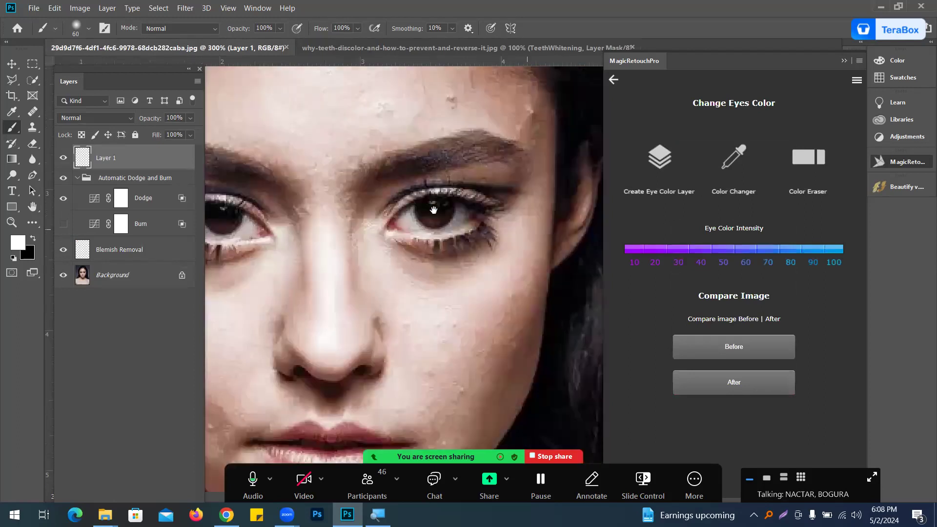
pyautogui.click(664, 159)
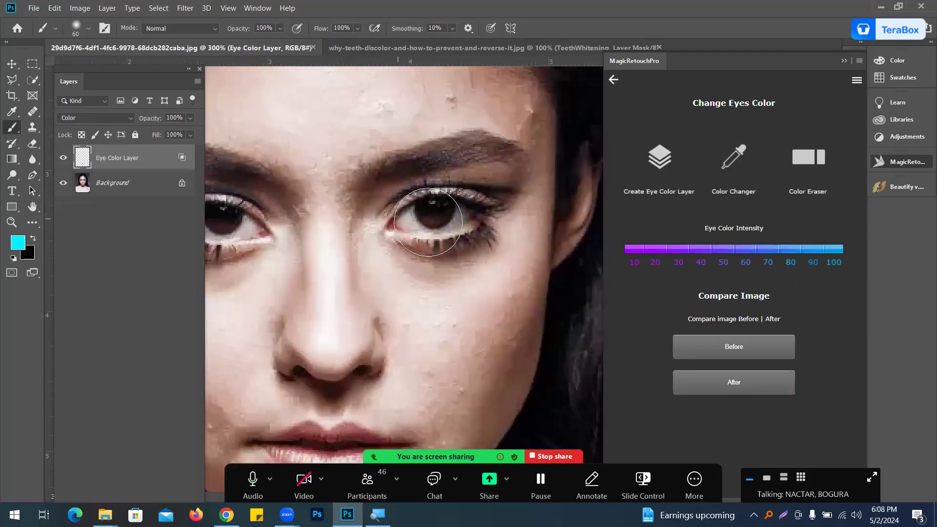
# Step: Pick a cyan foreground colour and paint it over one iris with a smaller brush
pyautogui.click(16, 248)
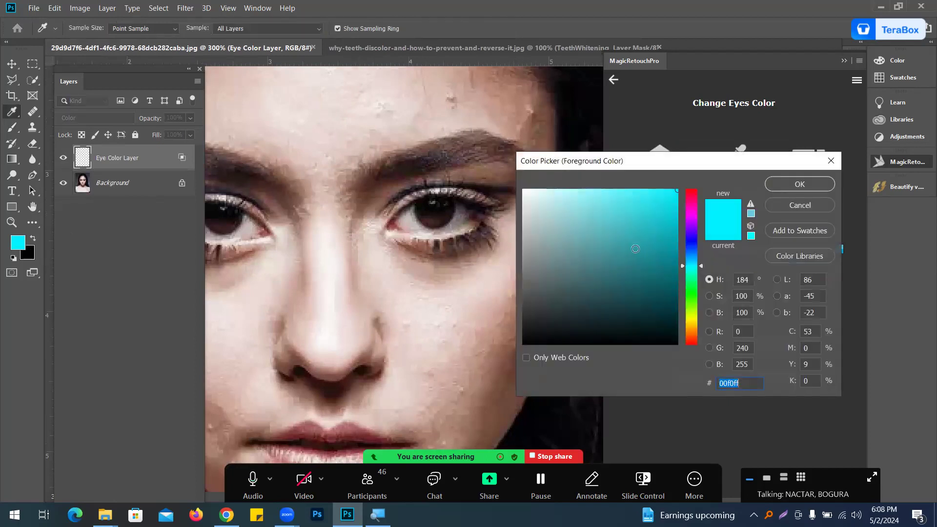
pyautogui.moveTo(699, 242)
pyautogui.mouseDown()
pyautogui.moveTo(688, 237)
pyautogui.moveTo(688, 266)
pyautogui.mouseUp()
pyautogui.click(779, 186)
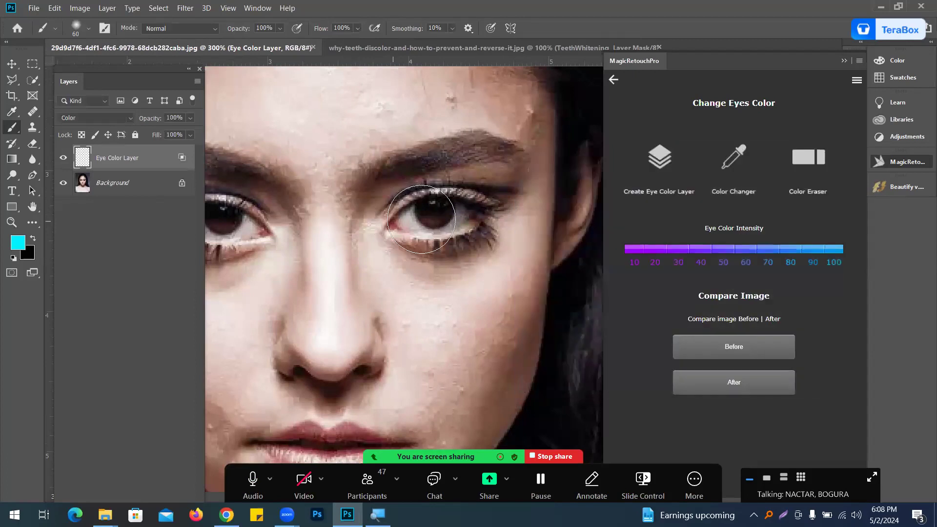
pyautogui.press('[')
pyautogui.press('[')
pyautogui.press('[')
pyautogui.press('[')
pyautogui.press('[')
pyautogui.moveTo(434, 214); pyautogui.dragTo(435, 215)
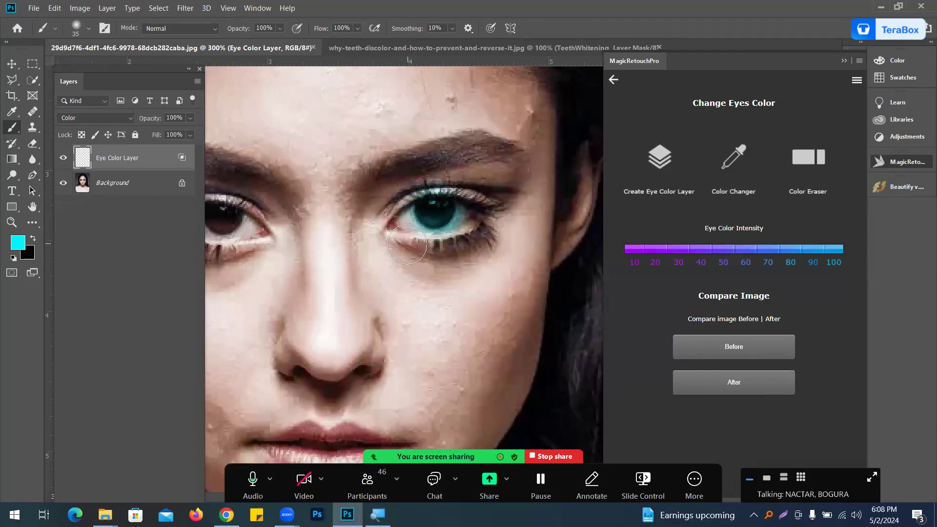
pyautogui.moveTo(335, 230); pyautogui.dragTo(360, 222)
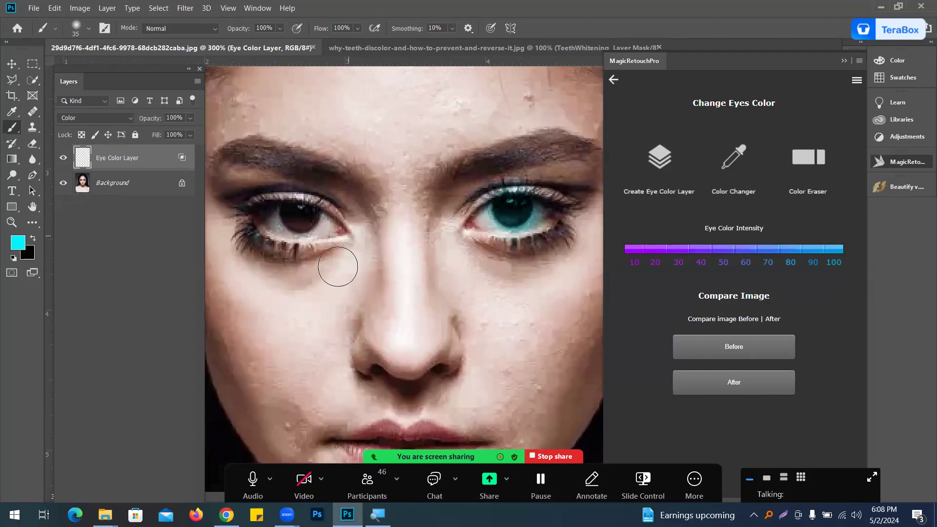
# Step: Try to apply Color Changer to the Eye Color Layer
pyautogui.click(666, 163)
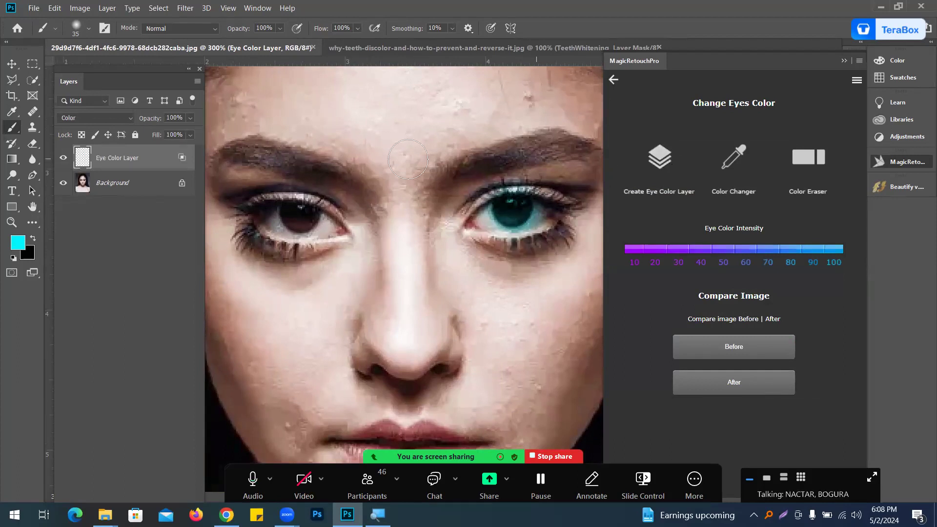
pyautogui.click(735, 161)
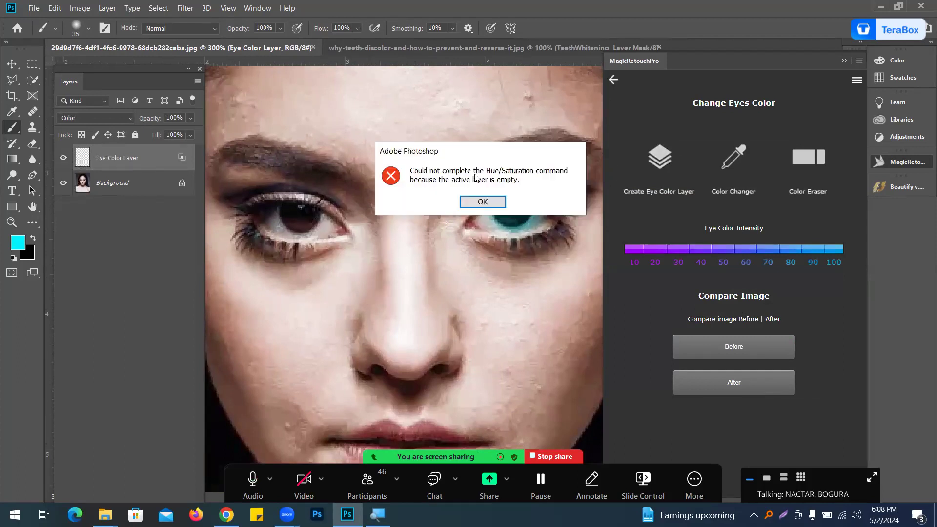
pyautogui.click(482, 202)
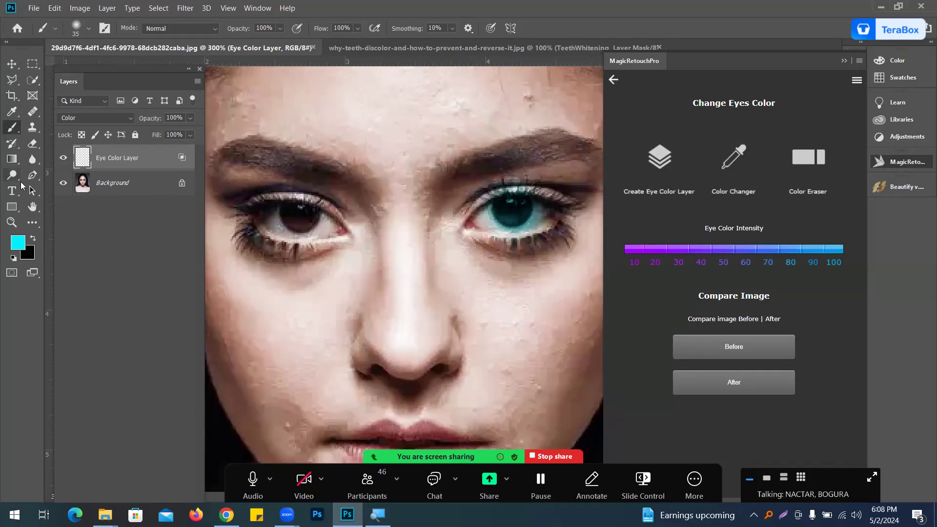
# Step: Adjust the foreground colour hue and paint it over the other iris
pyautogui.click(15, 241)
pyautogui.moveTo(688, 286); pyautogui.dragTo(689, 269)
pyautogui.click(794, 187)
pyautogui.moveTo(297, 215)
pyautogui.mouseDown()
pyautogui.moveTo(309, 219)
pyautogui.moveTo(299, 218)
pyautogui.mouseUp()
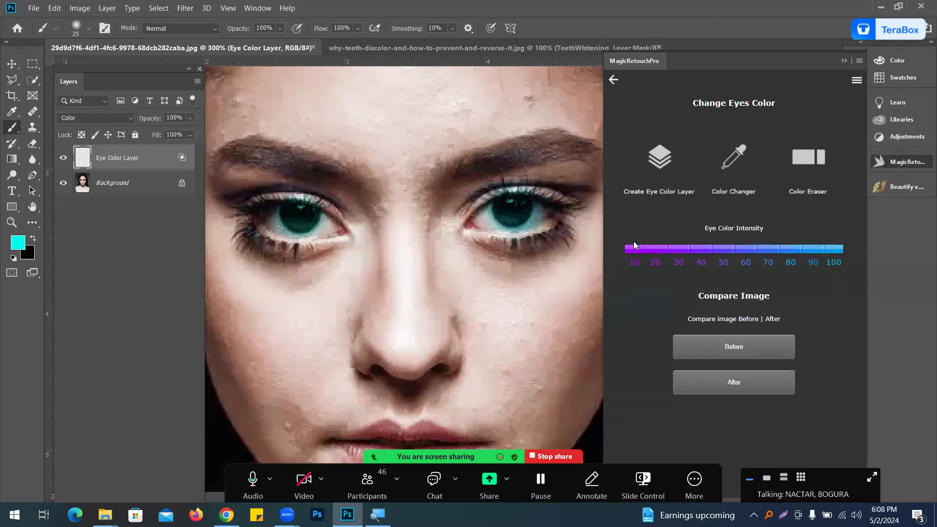
# Step: Open Eyes Enhancer, create an Eyes Enhancement Layer and paint its mask over one eye
pyautogui.click(614, 81)
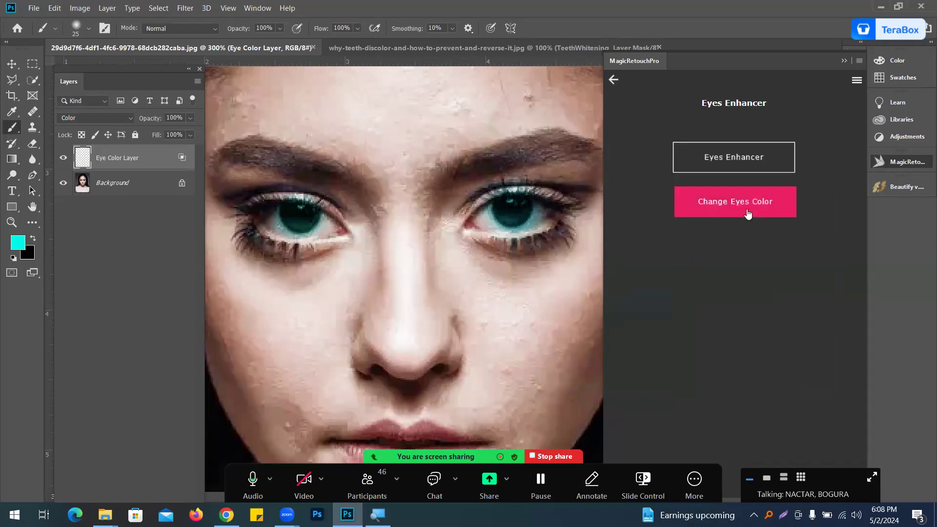
pyautogui.click(722, 160)
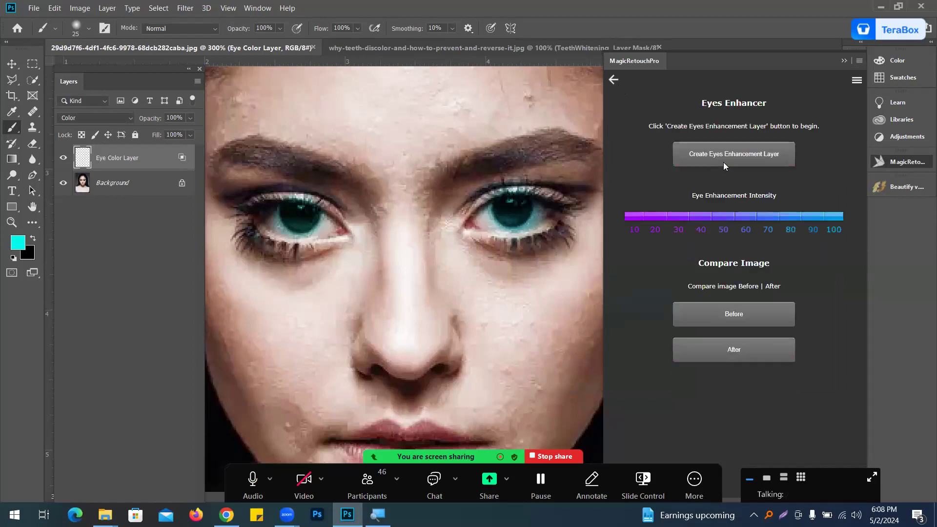
pyautogui.click(727, 156)
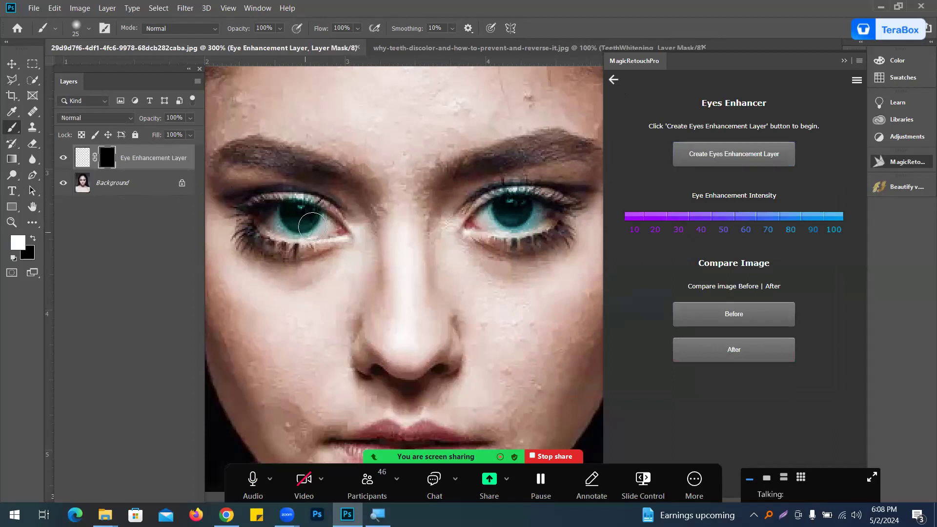
pyautogui.moveTo(291, 202)
pyautogui.mouseDown()
pyautogui.moveTo(289, 222)
pyautogui.moveTo(307, 243)
pyautogui.mouseUp()
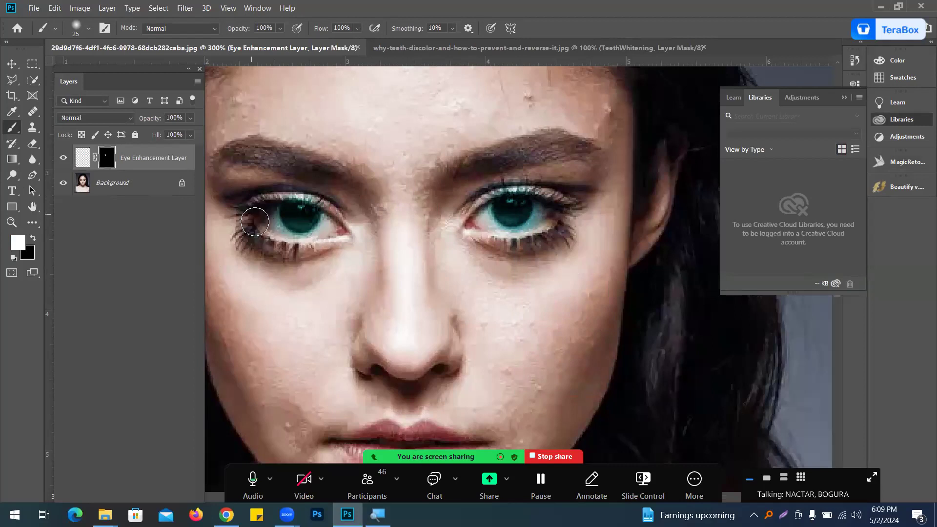
# Step: Open Lips Enhancer's Natural Lips Color Boost and create a Lips Color Boost layer
pyautogui.click(900, 164)
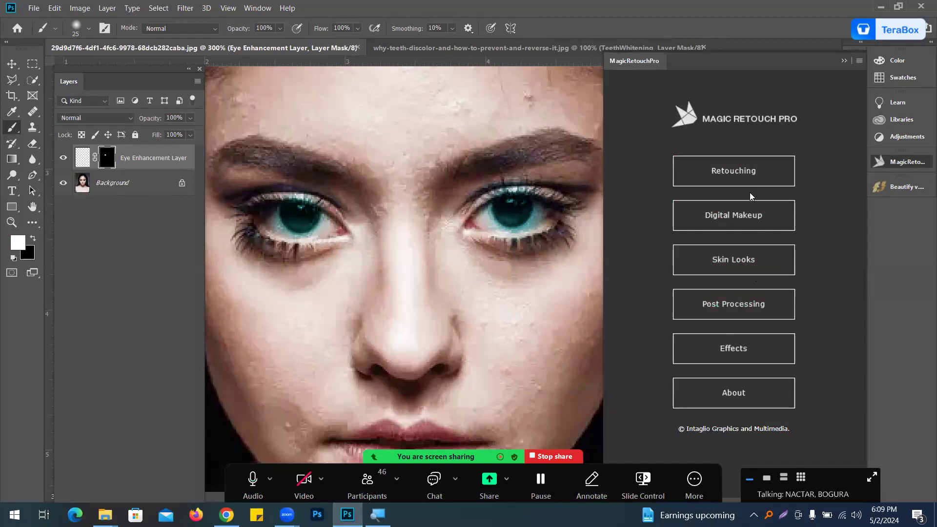
pyautogui.click(749, 179)
pyautogui.scroll(-3, 408, 285)
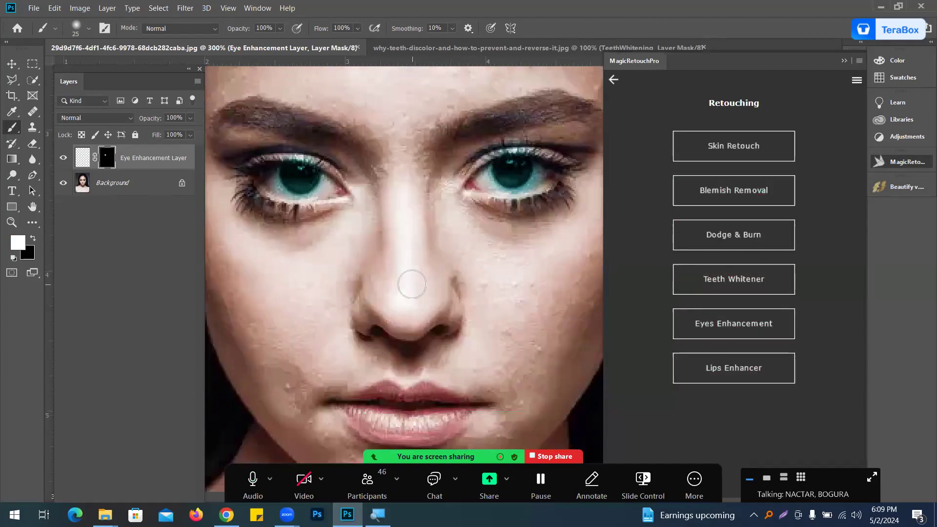
pyautogui.scroll(-2, 408, 295)
pyautogui.click(729, 367)
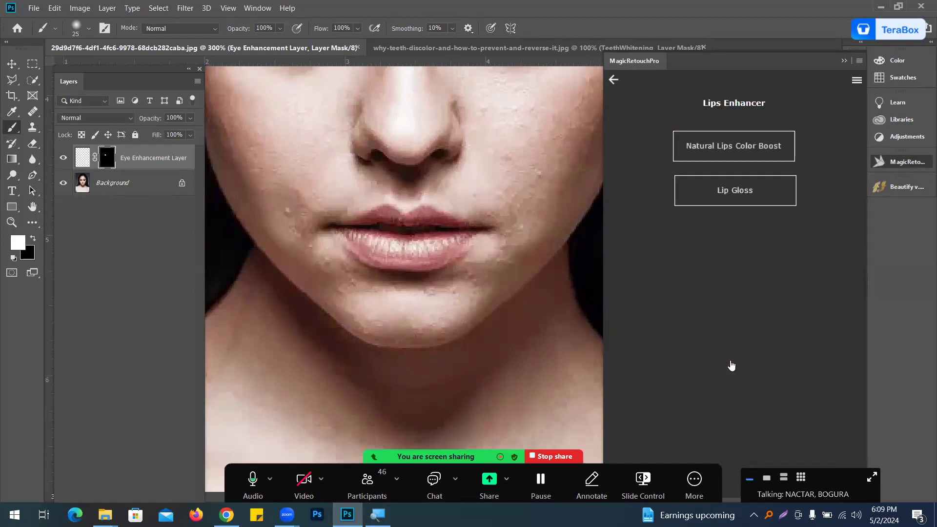
pyautogui.click(744, 152)
pyautogui.click(723, 157)
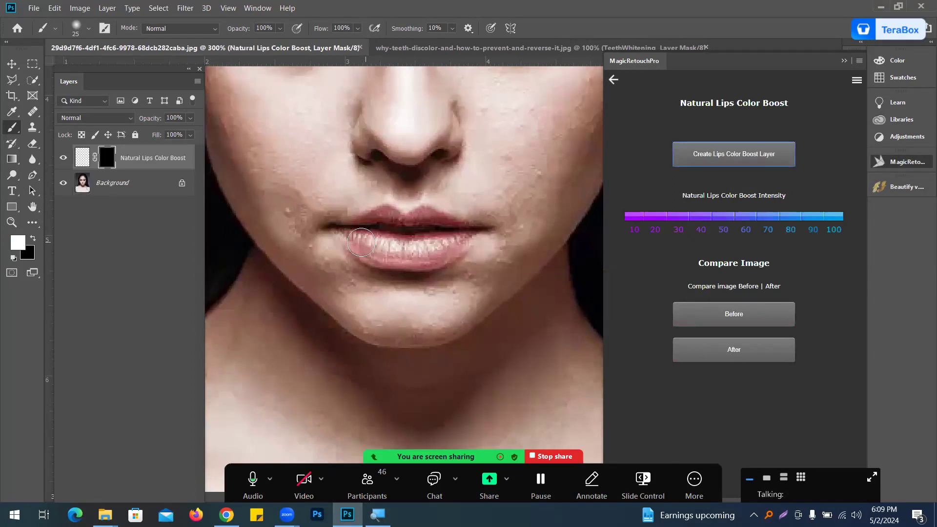
# Step: Set the foreground colour by pasting a hex value into the Color Picker
pyautogui.click(18, 240)
pyautogui.hotkey('ctrl', 'v')
pyautogui.click(790, 183)
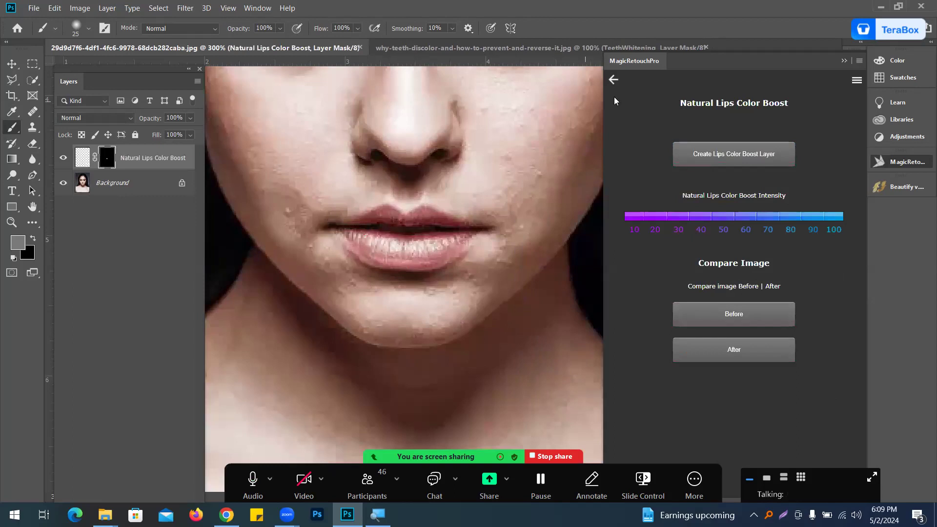
# Step: Open Natural Lips Gloss, create a Lip Gloss layer and paint its mask over the lips
pyautogui.click(613, 80)
pyautogui.click(734, 192)
pyautogui.click(757, 153)
pyautogui.moveTo(436, 246)
pyautogui.mouseDown()
pyautogui.moveTo(390, 217)
pyautogui.moveTo(405, 218)
pyautogui.moveTo(434, 221)
pyautogui.moveTo(365, 223)
pyautogui.moveTo(385, 233)
pyautogui.moveTo(366, 242)
pyautogui.moveTo(425, 260)
pyautogui.moveTo(392, 259)
pyautogui.moveTo(463, 251)
pyautogui.moveTo(417, 228)
pyautogui.mouseUp()
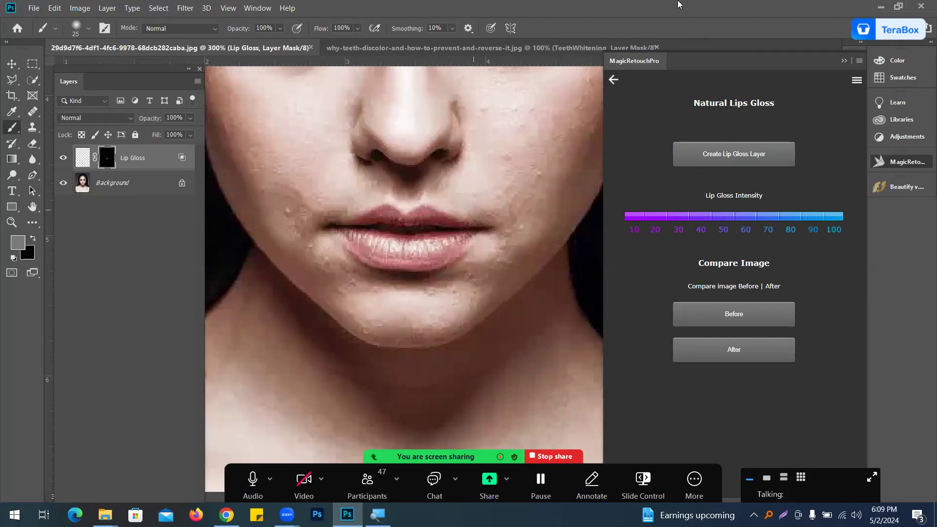
# Step: Open the Digital Makeup Lips Stick tool, create a Lipstick layer and paint the colour over the lips
pyautogui.click(612, 81)
pyautogui.click(612, 81)
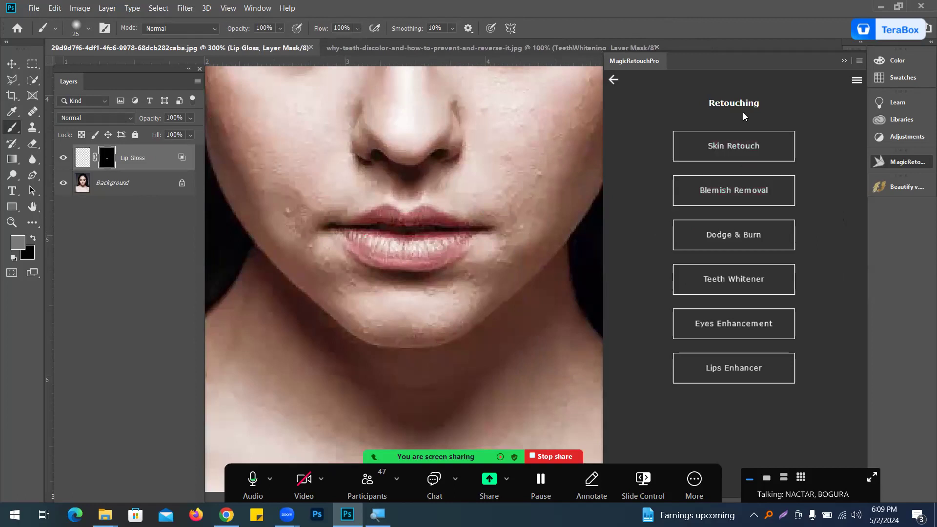
pyautogui.click(613, 80)
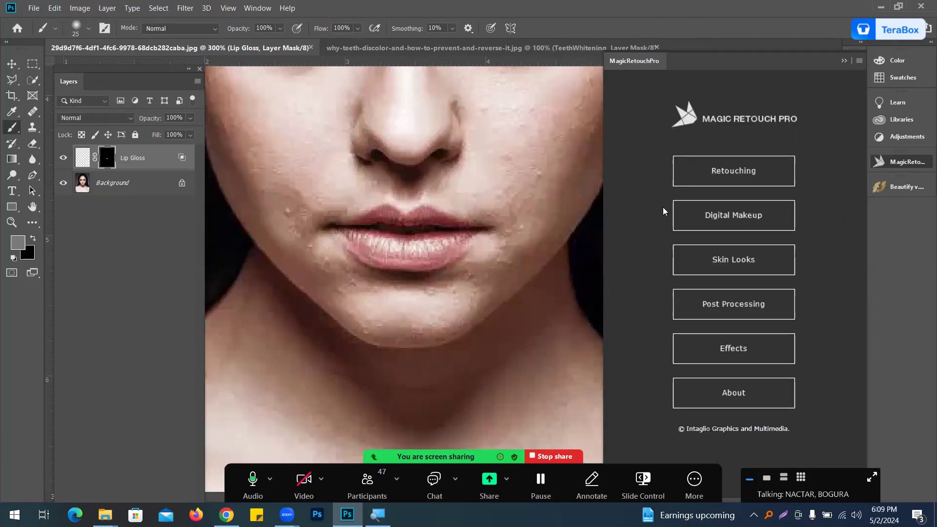
pyautogui.click(740, 221)
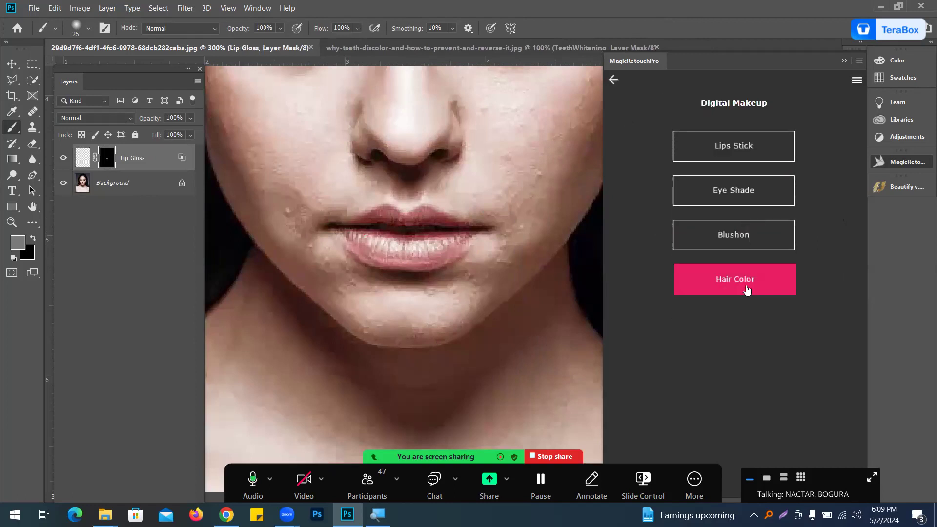
pyautogui.click(735, 145)
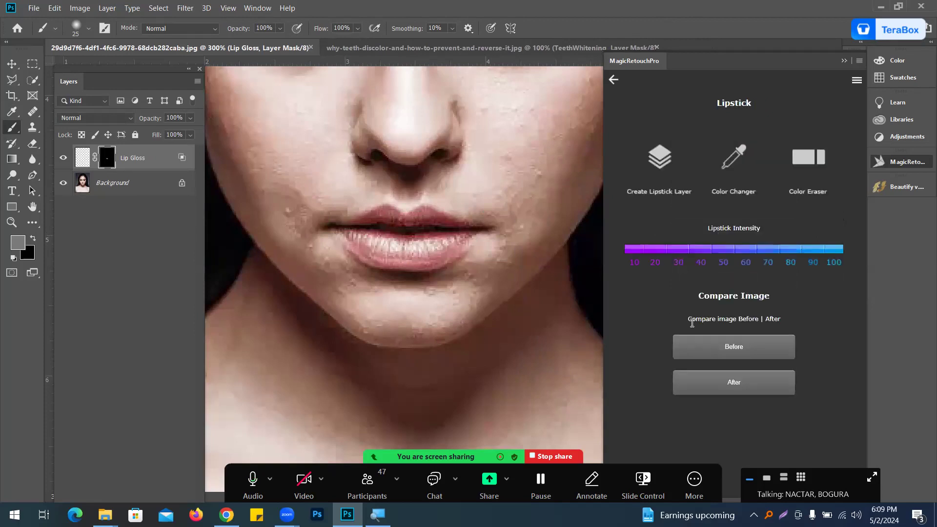
pyautogui.click(655, 155)
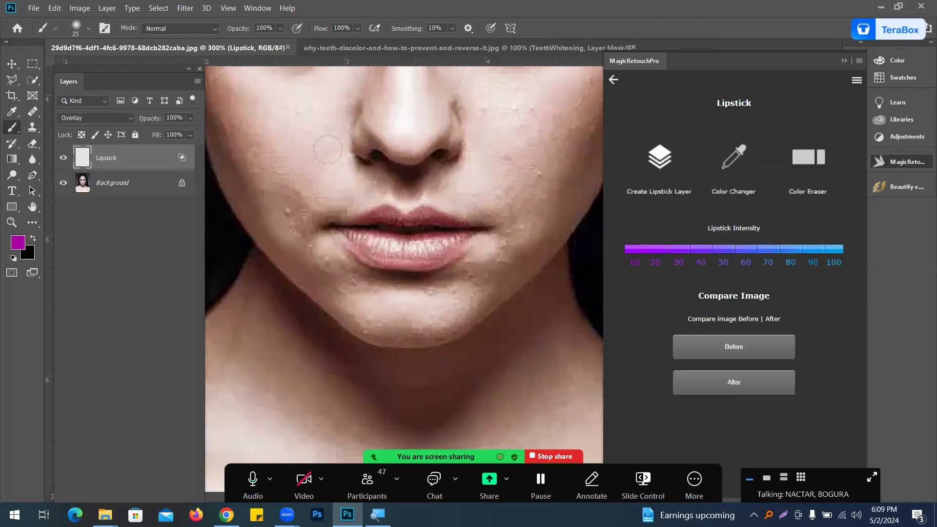
pyautogui.moveTo(357, 237)
pyautogui.mouseDown()
pyautogui.moveTo(456, 241)
pyautogui.moveTo(387, 252)
pyautogui.moveTo(375, 226)
pyautogui.moveTo(465, 232)
pyautogui.moveTo(375, 234)
pyautogui.moveTo(449, 239)
pyautogui.moveTo(407, 243)
pyautogui.moveTo(375, 237)
pyautogui.mouseUp()
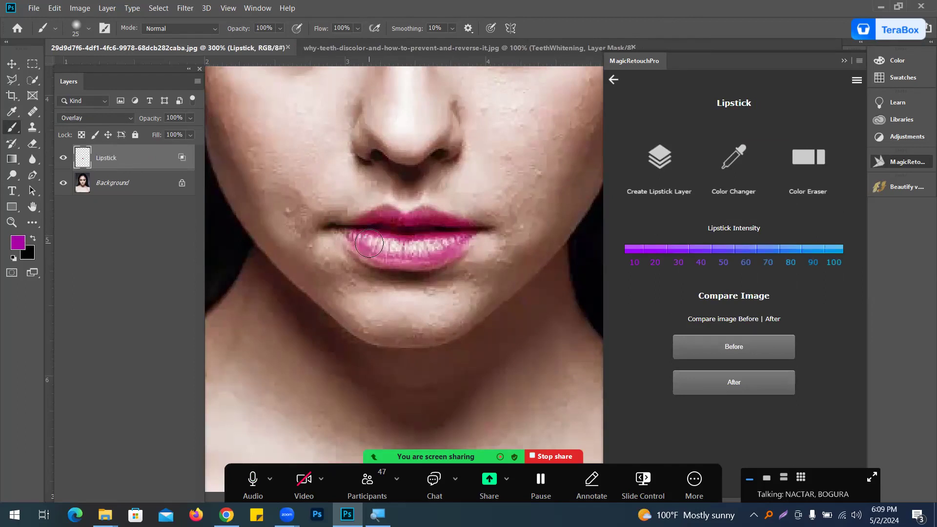
# Step: Open the Digital Makeup Hair Color tool and create a Hair Color Layer
pyautogui.press('[')
pyautogui.press('[')
pyautogui.press('[')
pyautogui.press('[')
pyautogui.click(614, 82)
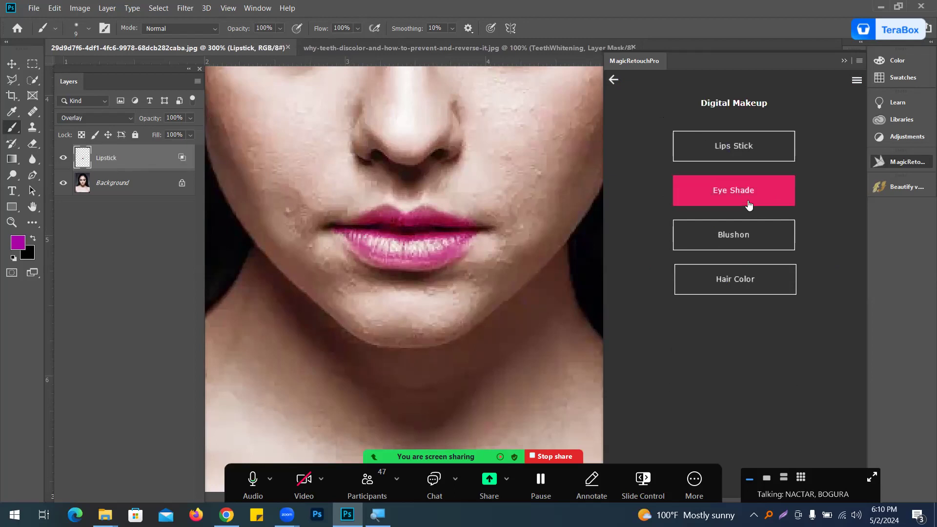
pyautogui.scroll(4, 409, 195)
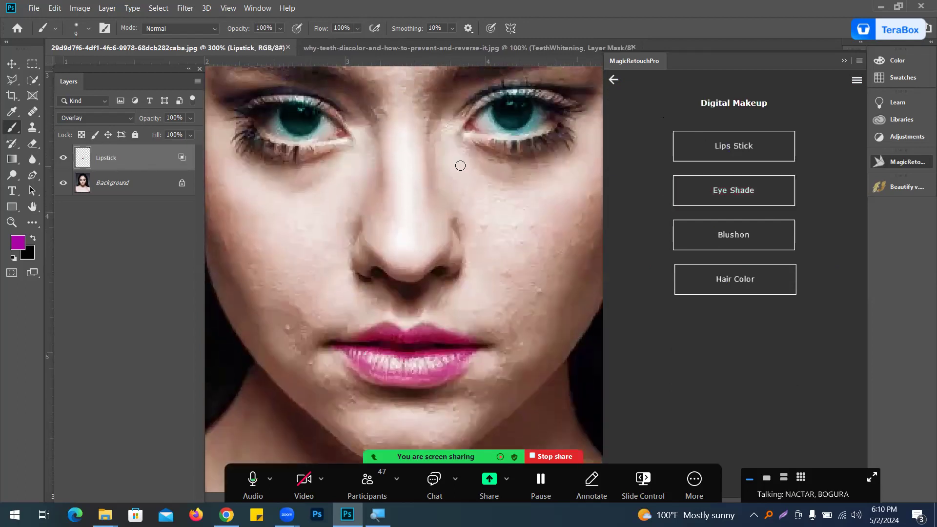
pyautogui.click(724, 281)
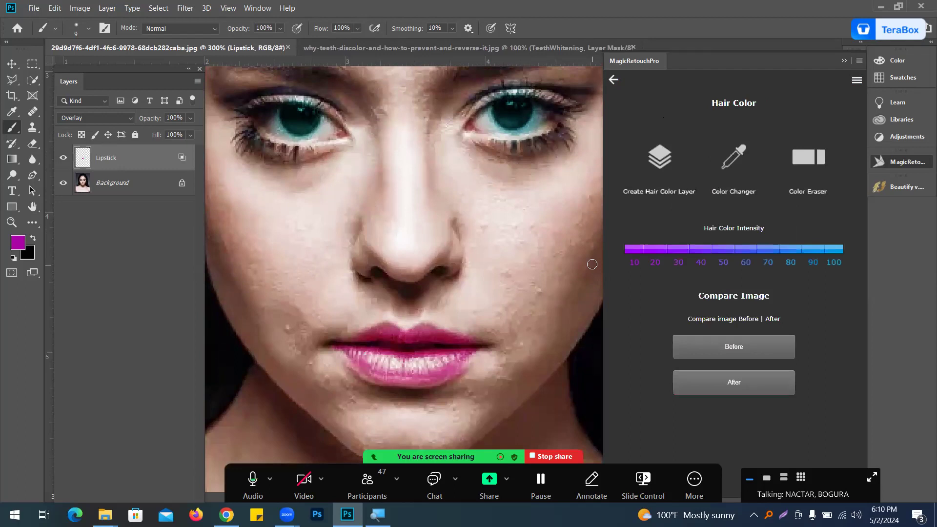
pyautogui.hotkey('ctrl', '-')
pyautogui.moveTo(397, 180); pyautogui.dragTo(343, 391)
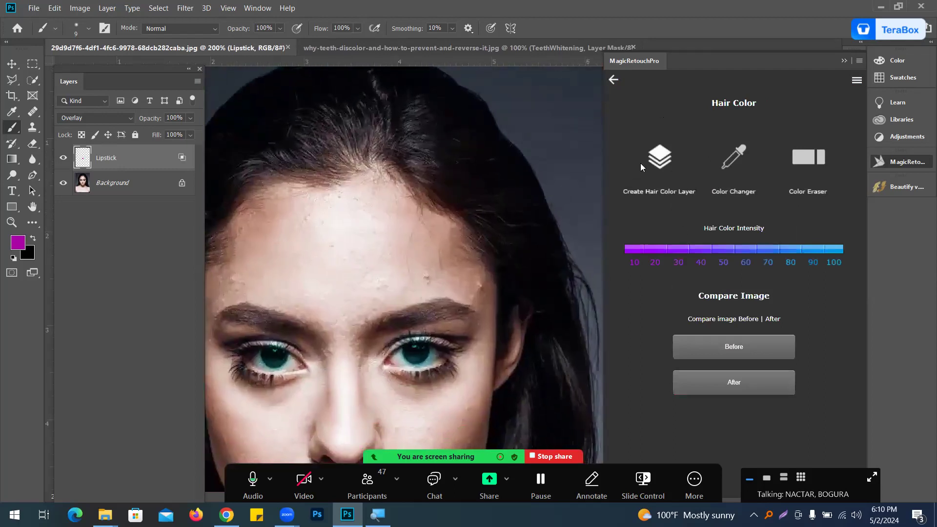
pyautogui.click(664, 154)
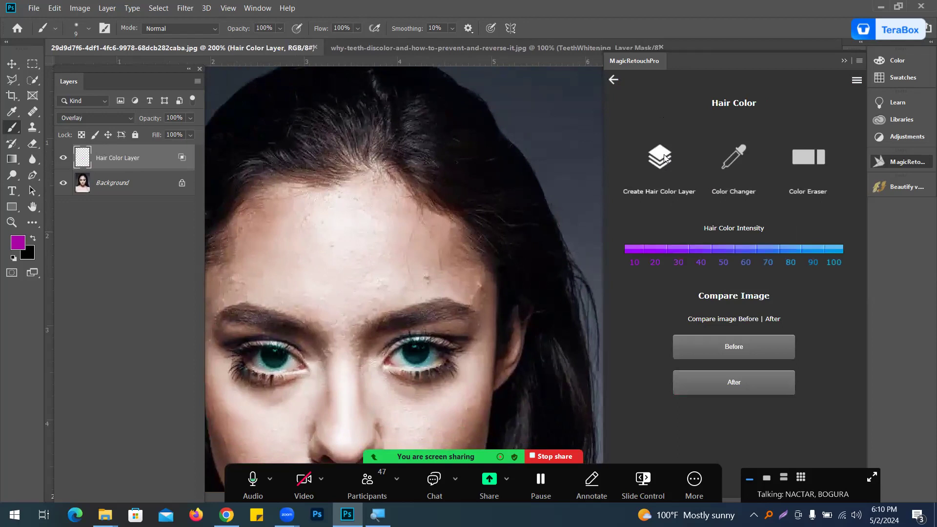
# Step: Set the foreground colour to green 07d48e in the Color Picker
pyautogui.click(18, 240)
pyautogui.moveTo(690, 266)
pyautogui.mouseDown()
pyautogui.moveTo(688, 313)
pyautogui.moveTo(688, 275)
pyautogui.mouseUp()
pyautogui.moveTo(666, 226); pyautogui.dragTo(672, 215)
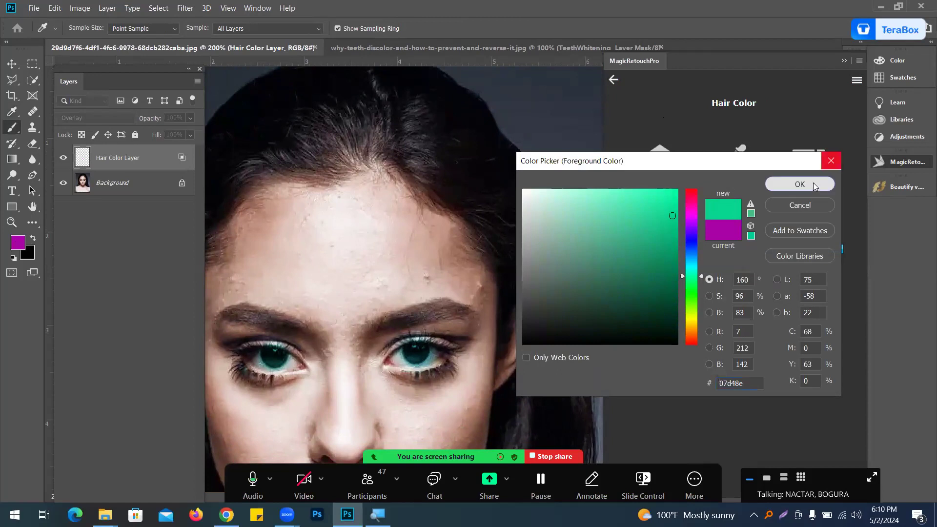
pyautogui.click(812, 182)
# Step: Change the foreground colour to red fc1212 in the Color Picker
pyautogui.hotkey('ctrl', '-')
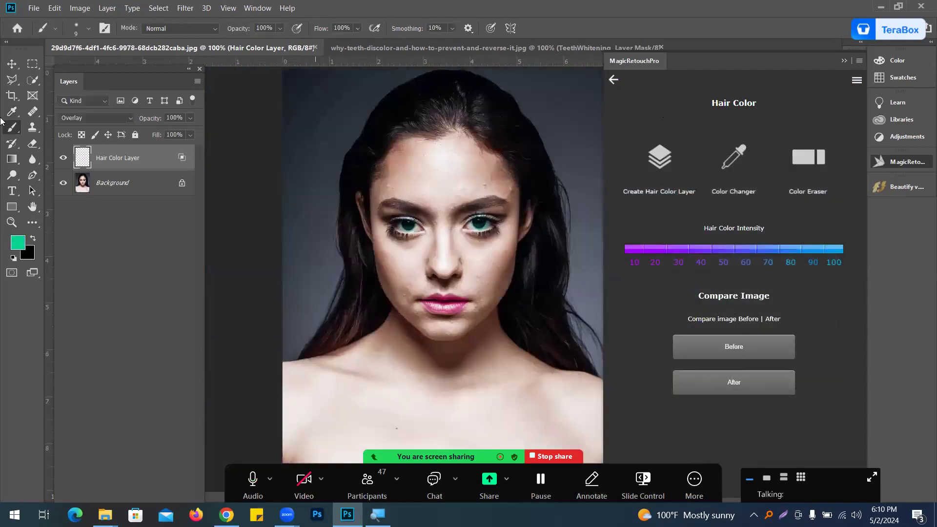
pyautogui.click(18, 242)
pyautogui.moveTo(691, 276)
pyautogui.mouseDown()
pyautogui.moveTo(691, 190)
pyautogui.moveTo(667, 190)
pyautogui.mouseUp()
pyautogui.click(807, 183)
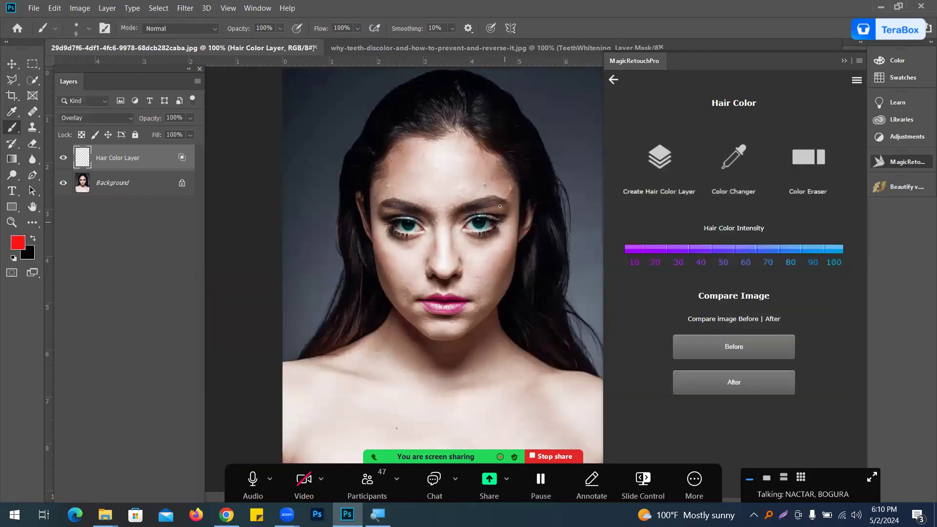
# Step: Enlarge the brush and paint red over the hair on the right side of the head
pyautogui.press(']')
pyautogui.press(']')
pyautogui.press(']')
pyautogui.press(']')
pyautogui.press(']')
pyautogui.press(']')
pyautogui.press(']')
pyautogui.moveTo(499, 123)
pyautogui.mouseDown()
pyautogui.moveTo(478, 90)
pyautogui.moveTo(532, 151)
pyautogui.moveTo(533, 168)
pyautogui.moveTo(525, 158)
pyautogui.mouseUp()
pyautogui.moveTo(525, 158)
pyautogui.mouseDown()
pyautogui.moveTo(557, 178)
pyautogui.moveTo(537, 177)
pyautogui.moveTo(551, 264)
pyautogui.moveTo(536, 296)
pyautogui.moveTo(538, 250)
pyautogui.moveTo(534, 307)
pyautogui.mouseUp()
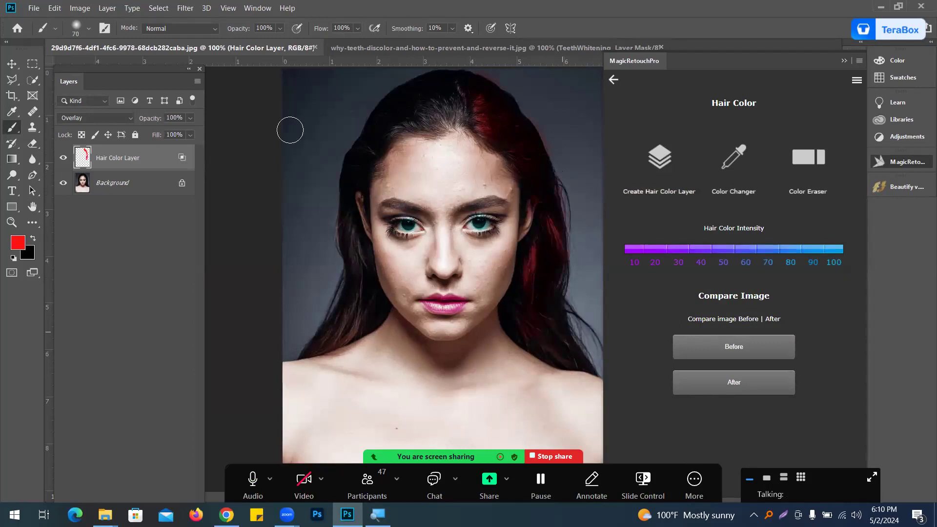
# Step: Shift the foreground colour hue to a cyan-green and paint it over the hair at the crown
pyautogui.click(16, 250)
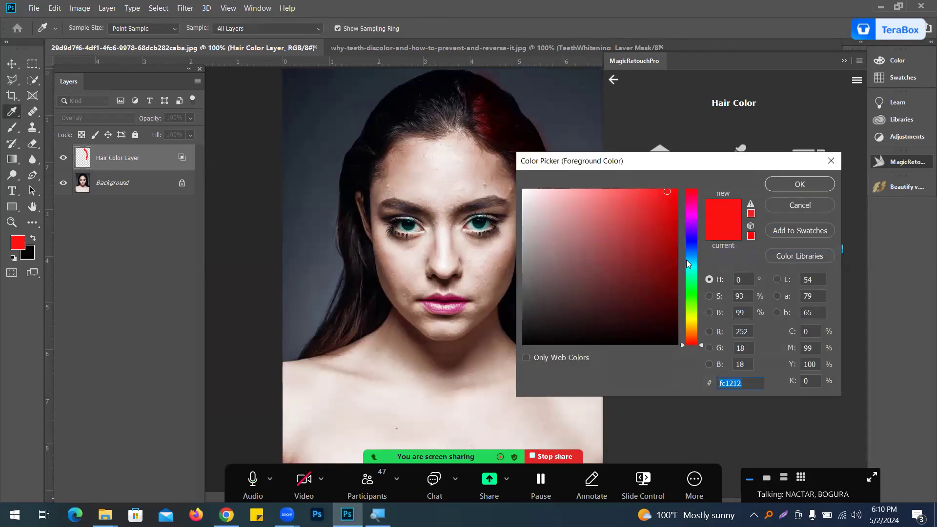
pyautogui.click(691, 273)
pyautogui.click(807, 184)
pyautogui.moveTo(442, 121)
pyautogui.mouseDown()
pyautogui.moveTo(434, 88)
pyautogui.moveTo(440, 97)
pyautogui.moveTo(423, 94)
pyautogui.moveTo(428, 101)
pyautogui.moveTo(416, 112)
pyautogui.moveTo(380, 124)
pyautogui.moveTo(423, 104)
pyautogui.mouseUp()
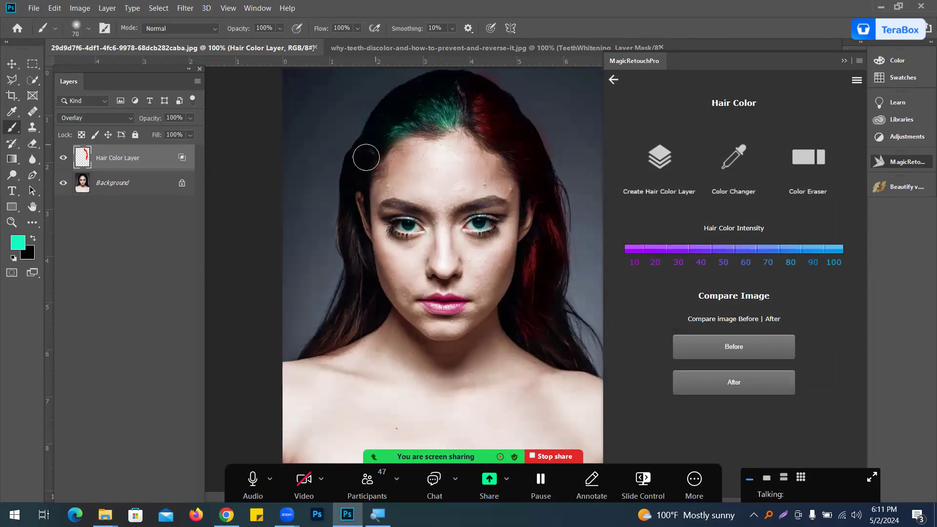
# Step: Reduce the brush size and paint the green over the hair strands on both sides
pyautogui.press('[')
pyautogui.press('[')
pyautogui.press('[')
pyautogui.moveTo(351, 239)
pyautogui.mouseDown()
pyautogui.moveTo(350, 265)
pyautogui.moveTo(361, 245)
pyautogui.moveTo(355, 298)
pyautogui.moveTo(346, 322)
pyautogui.moveTo(317, 346)
pyautogui.mouseUp()
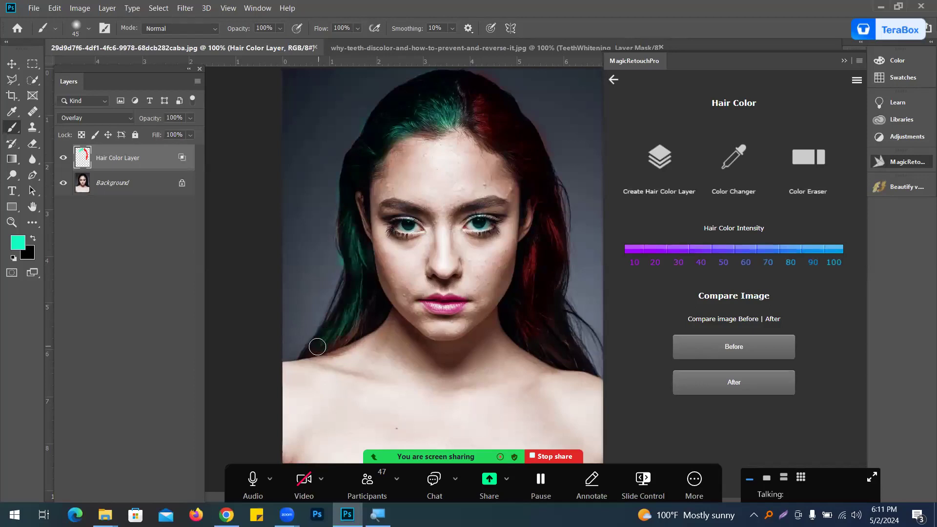
pyautogui.press('[')
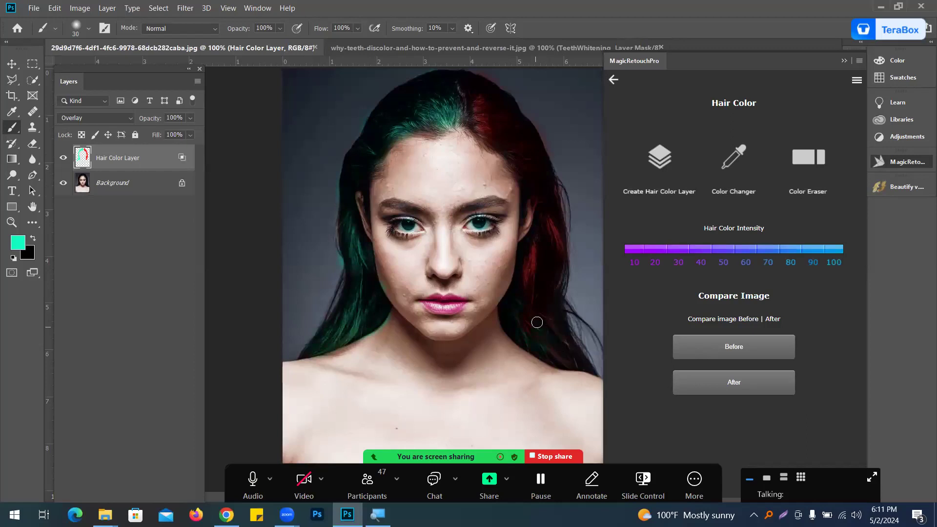
pyautogui.moveTo(570, 317); pyautogui.dragTo(588, 356)
# Step: Paint more green over the remaining hair, covering the earlier red strokes
pyautogui.moveTo(553, 224)
pyautogui.mouseDown()
pyautogui.moveTo(528, 312)
pyautogui.moveTo(554, 175)
pyautogui.mouseUp()
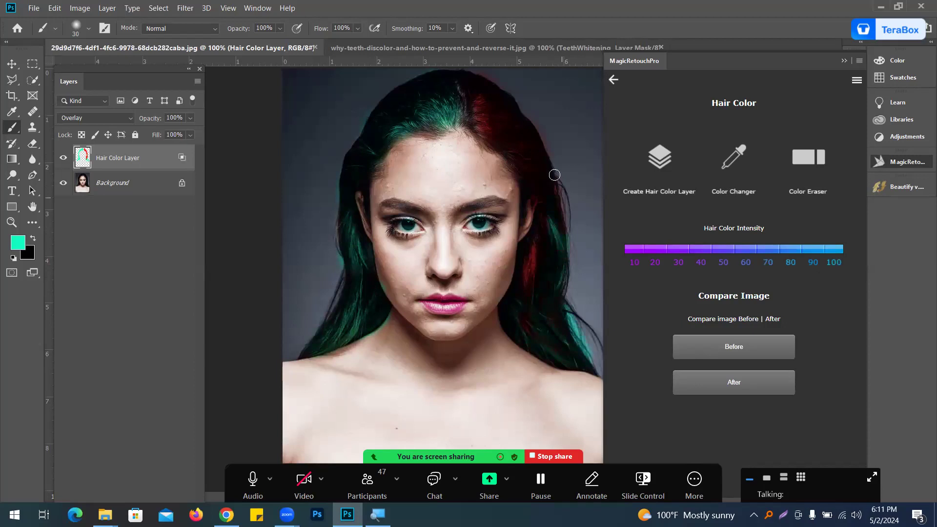
pyautogui.moveTo(482, 123); pyautogui.dragTo(476, 119)
pyautogui.moveTo(542, 231)
pyautogui.mouseDown()
pyautogui.moveTo(525, 269)
pyautogui.moveTo(535, 274)
pyautogui.mouseUp()
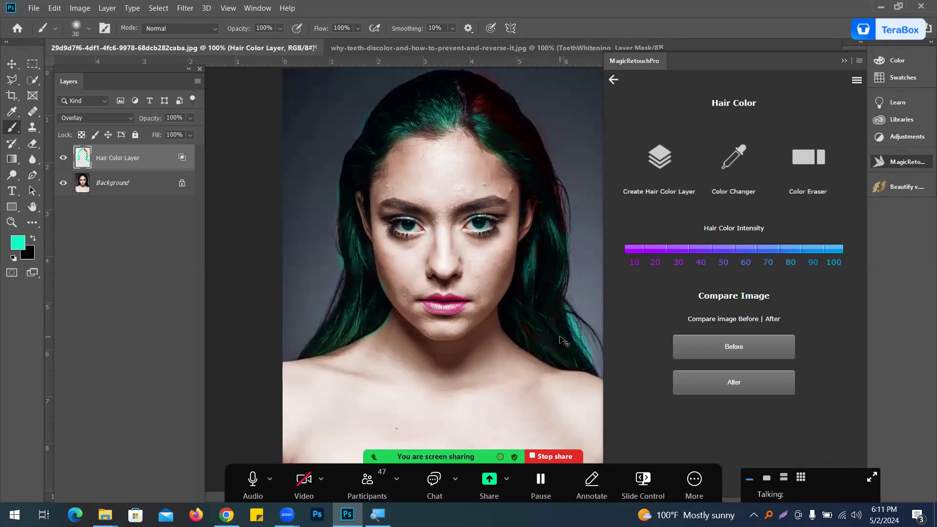
pyautogui.hotkey('ctrl', '-')
pyautogui.hotkey('ctrl', '+')
pyautogui.moveTo(478, 109)
pyautogui.mouseDown()
pyautogui.moveTo(528, 139)
pyautogui.moveTo(517, 128)
pyautogui.moveTo(551, 197)
pyautogui.mouseUp()
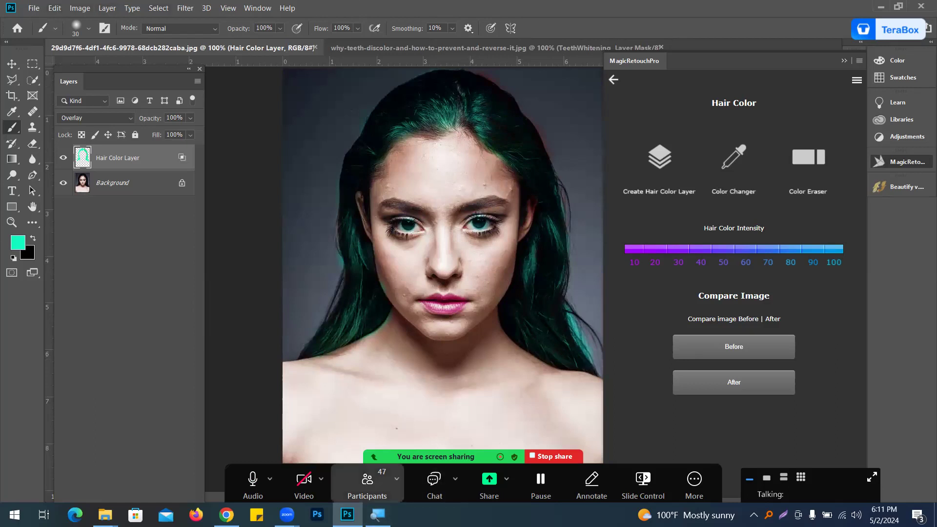
pyautogui.click(435, 483)
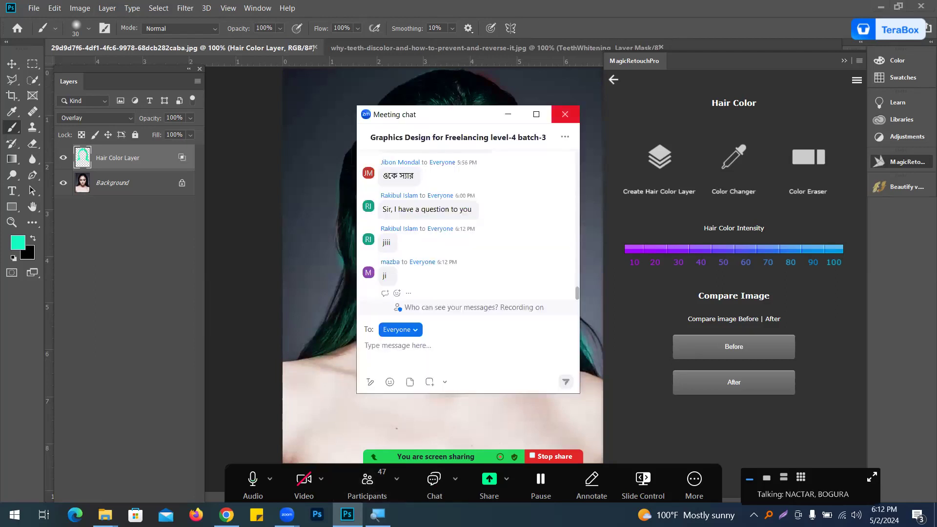
pyautogui.click(565, 113)
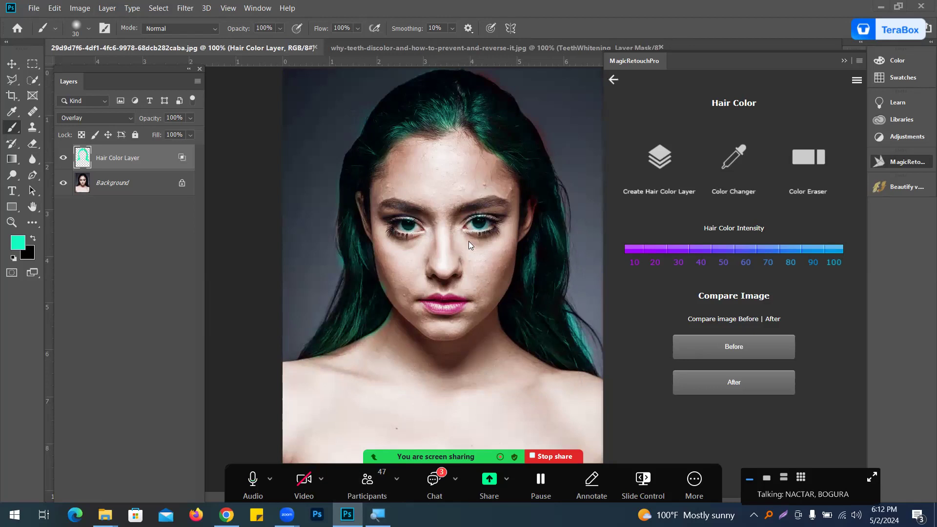
pyautogui.hotkey('alt', 'h')
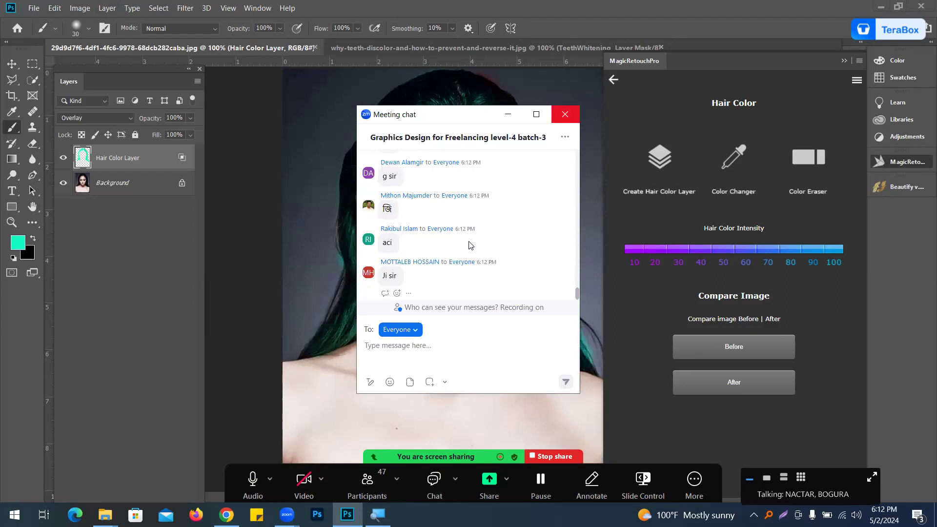
pyautogui.click(565, 114)
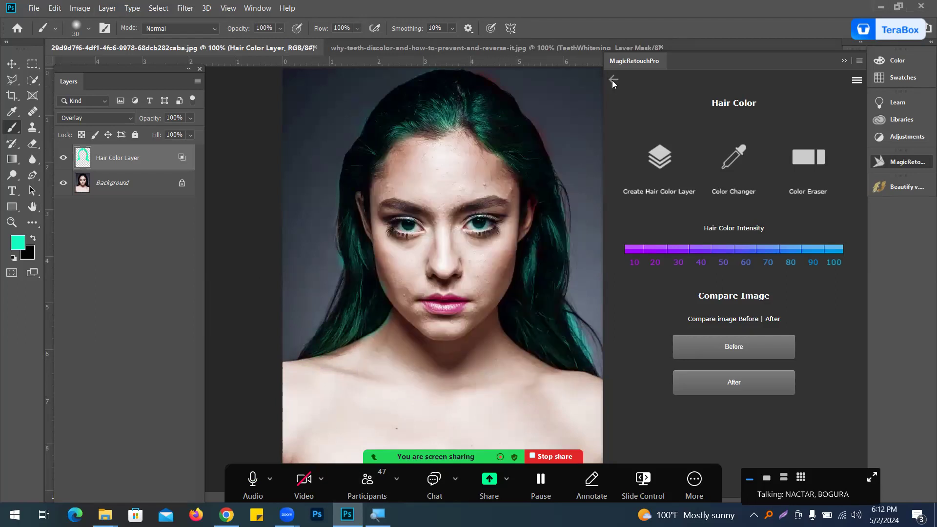
# Step: Open the Eye Shade tool and create an EyeShade layer
pyautogui.click(613, 81)
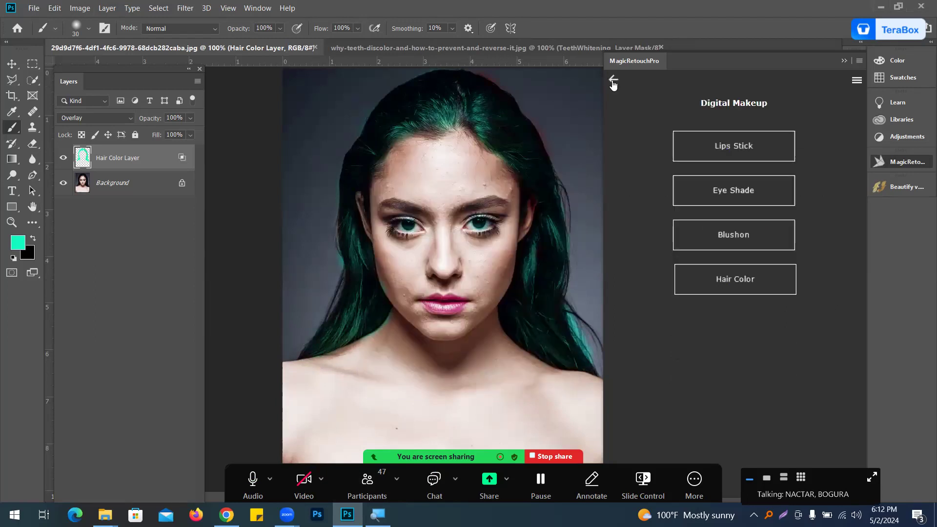
pyautogui.click(746, 189)
pyautogui.click(657, 167)
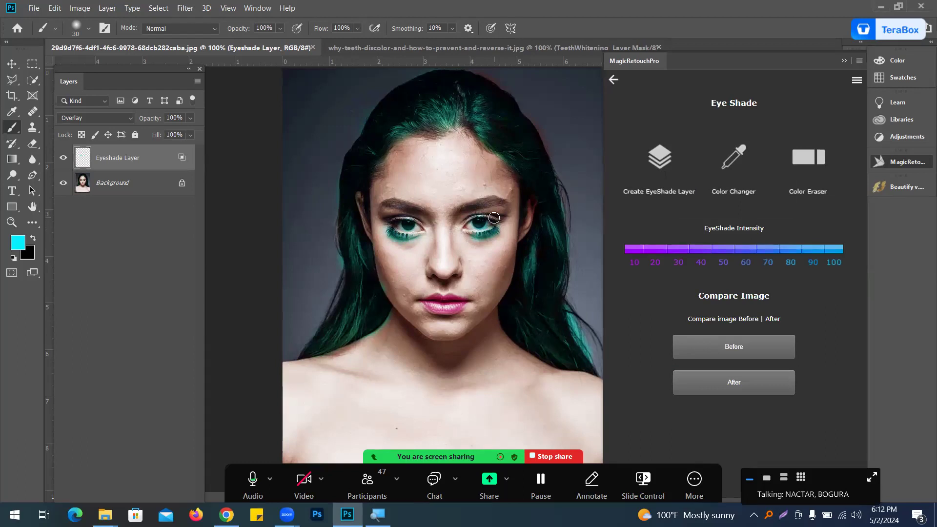
pyautogui.click(613, 80)
pyautogui.click(741, 245)
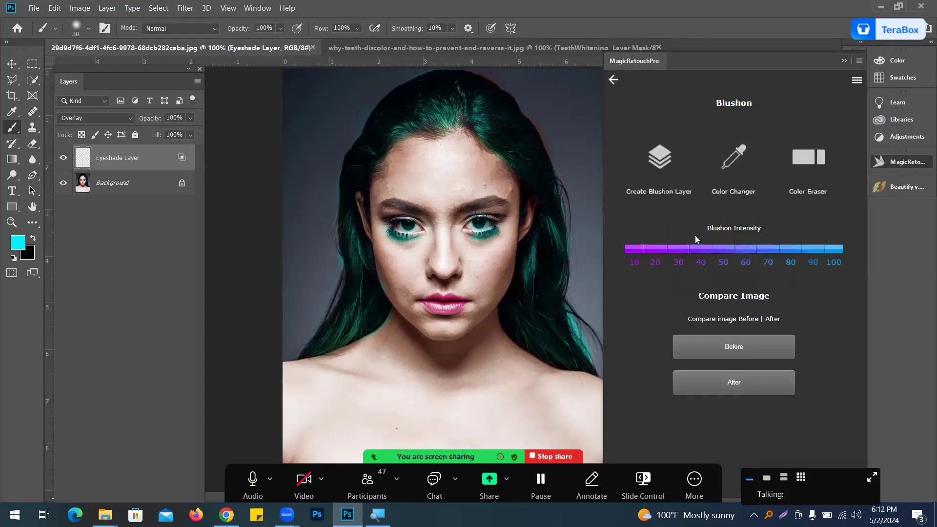
pyautogui.click(615, 79)
pyautogui.click(614, 79)
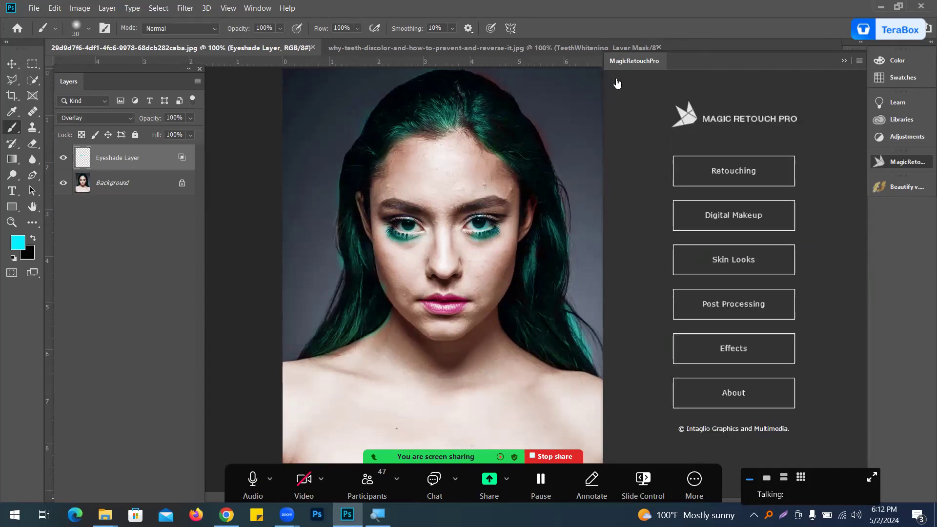
# Step: Open Skin Looks' High Key Skin, create a High Key Skin layer and paint its mask over the face
pyautogui.click(727, 264)
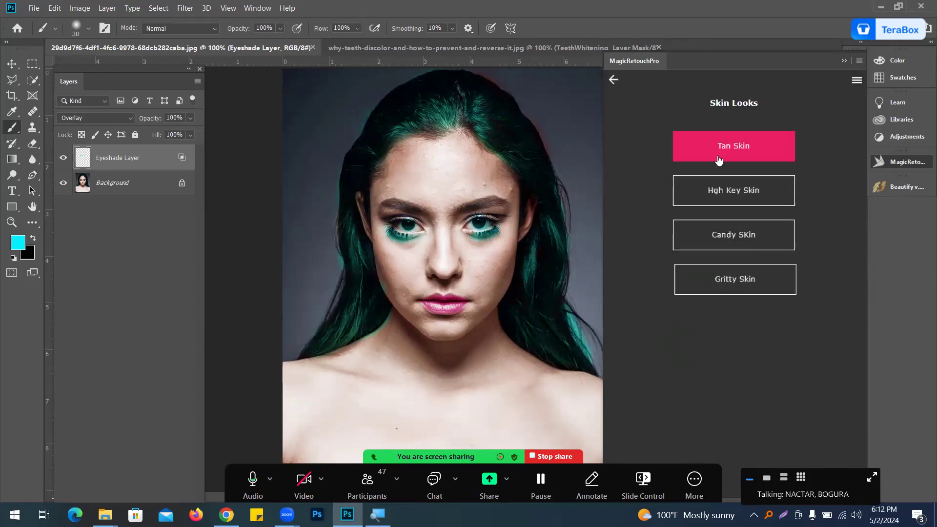
pyautogui.click(737, 202)
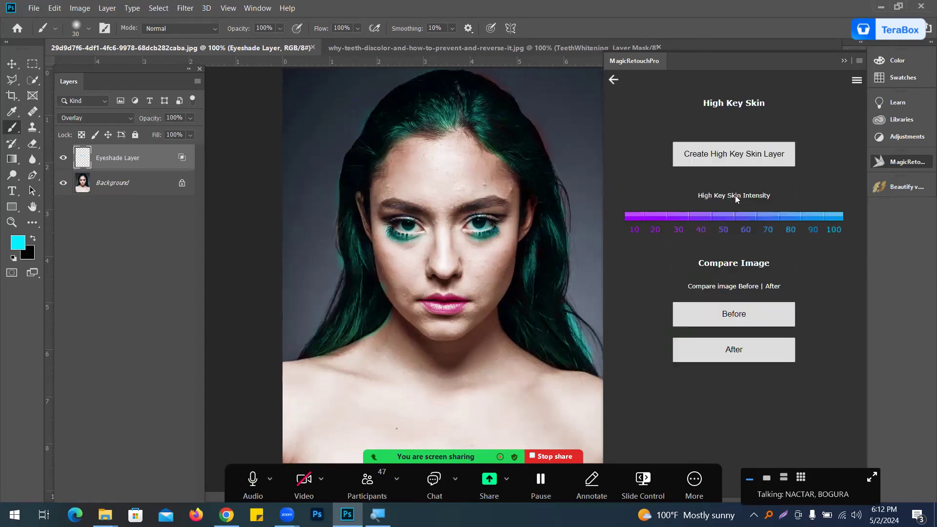
pyautogui.click(733, 154)
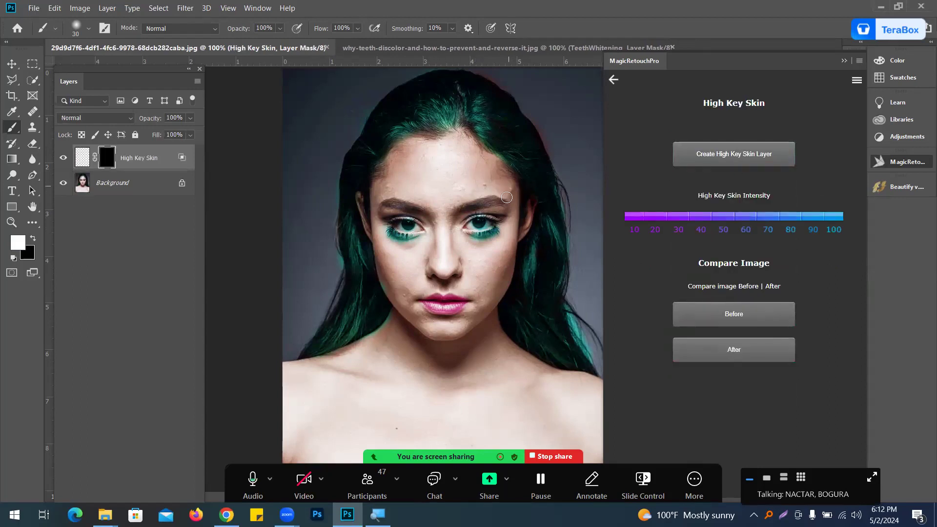
pyautogui.moveTo(472, 270)
pyautogui.mouseDown()
pyautogui.moveTo(493, 286)
pyautogui.moveTo(488, 294)
pyautogui.mouseUp()
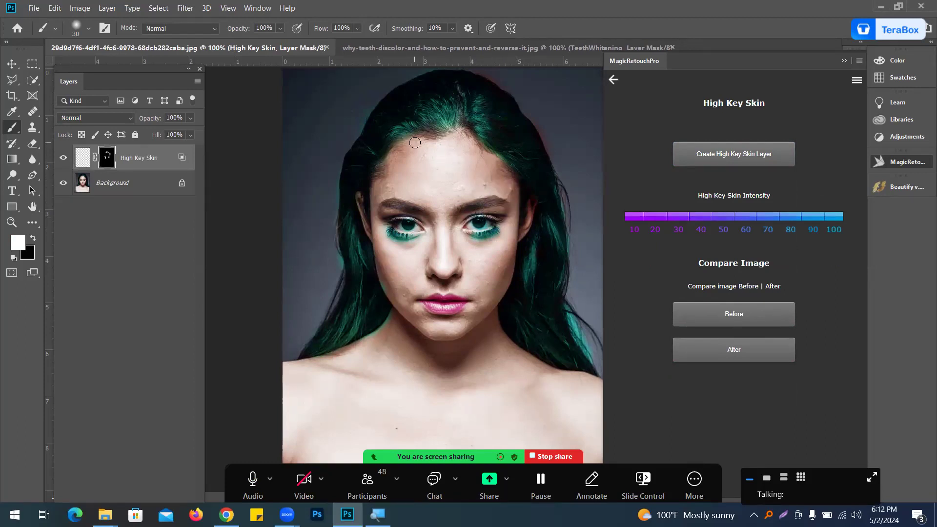
# Step: Open Skin Looks' Candy Skin and create a Candy Skin layer
pyautogui.click(612, 81)
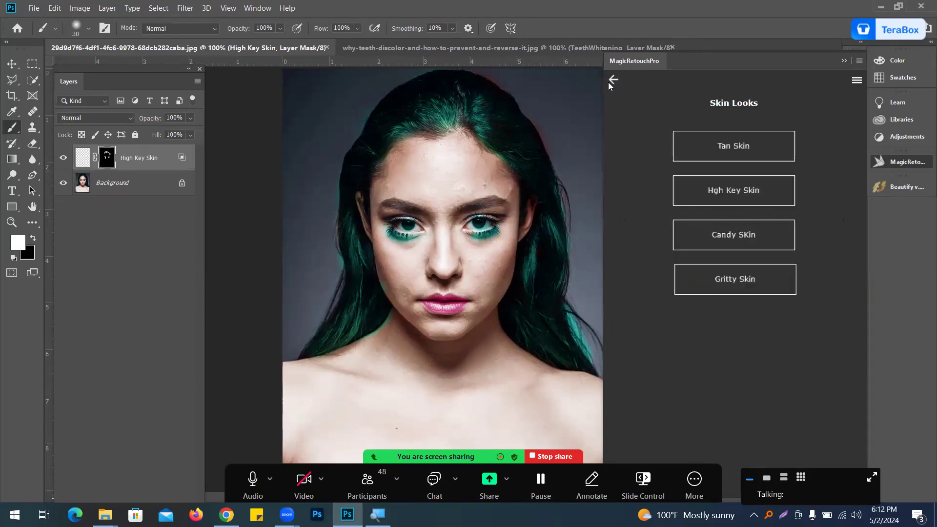
pyautogui.click(740, 252)
pyautogui.click(735, 161)
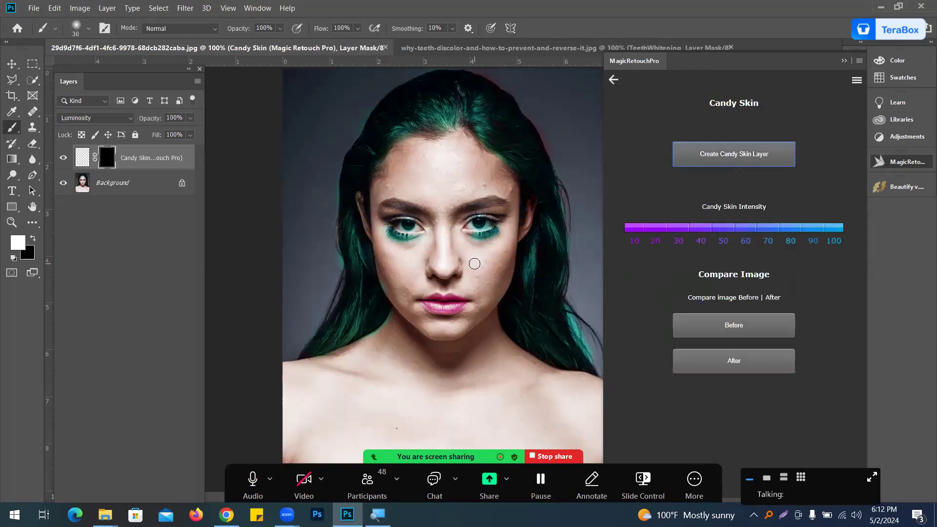
# Step: Enlarge the brush and paint the Candy Skin mask over the brow and cheek areas of the face
pyautogui.press(']')
pyautogui.press(']')
pyautogui.press(']')
pyautogui.press(']')
pyautogui.press(']')
pyautogui.keyDown('ctrl'); pyautogui.click(474, 262); pyautogui.keyUp('ctrl')
pyautogui.moveTo(499, 247); pyautogui.dragTo(452, 327)
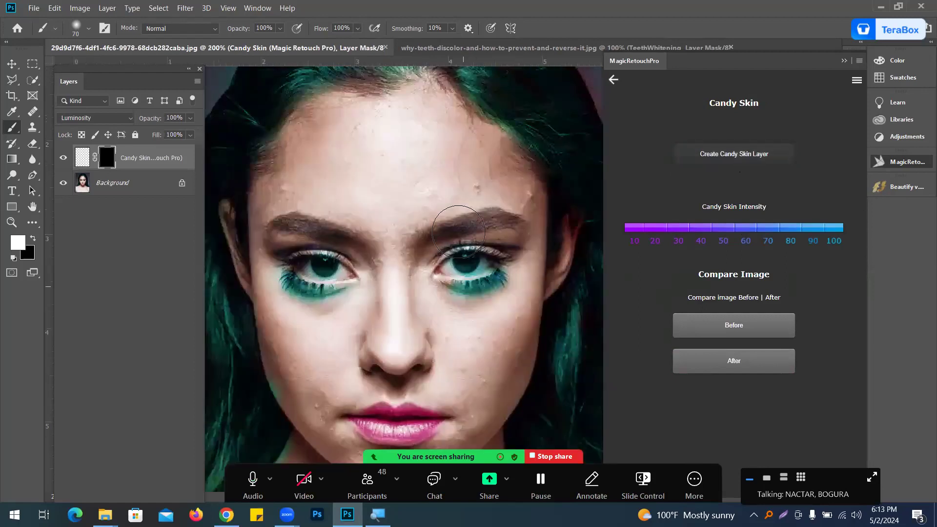
pyautogui.moveTo(488, 175)
pyautogui.mouseDown()
pyautogui.moveTo(406, 173)
pyautogui.moveTo(491, 188)
pyautogui.mouseUp()
pyautogui.scroll(-3, 478, 314)
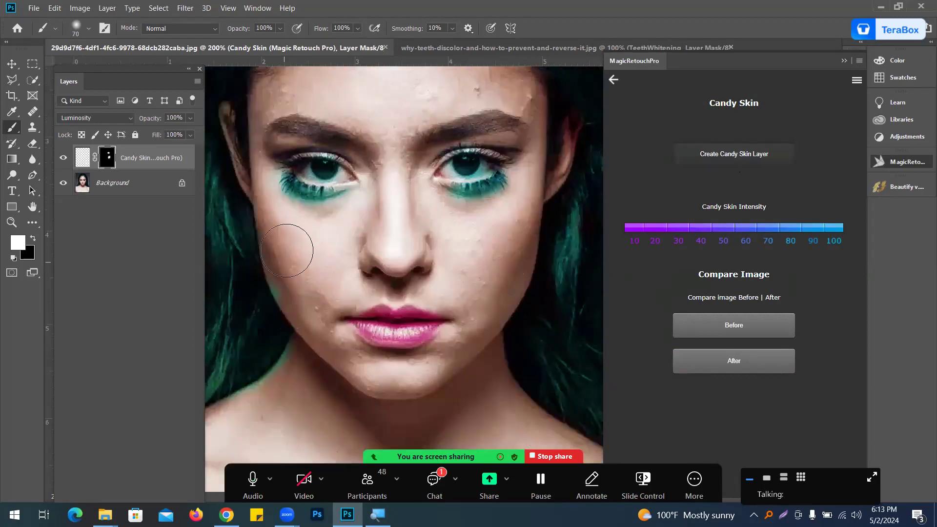
pyautogui.moveTo(322, 297)
pyautogui.mouseDown()
pyautogui.moveTo(319, 260)
pyautogui.moveTo(339, 297)
pyautogui.mouseUp()
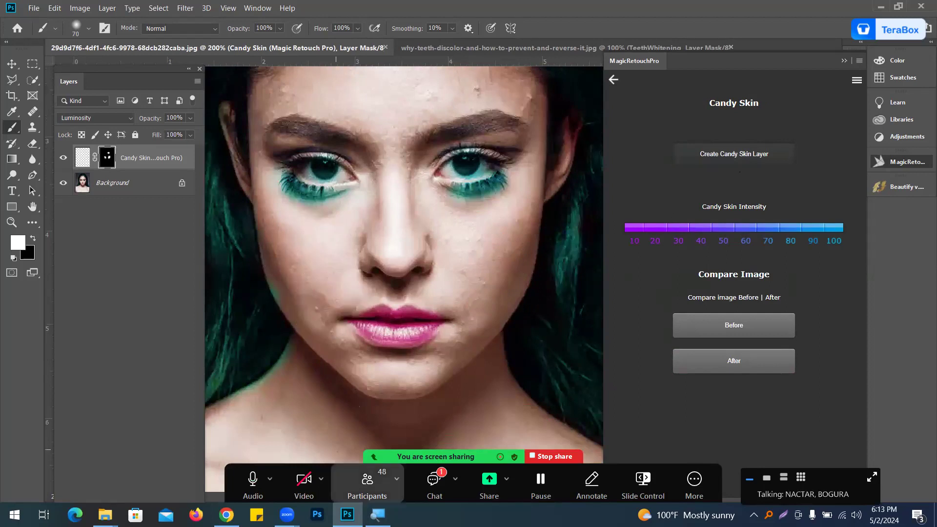
pyautogui.click(435, 505)
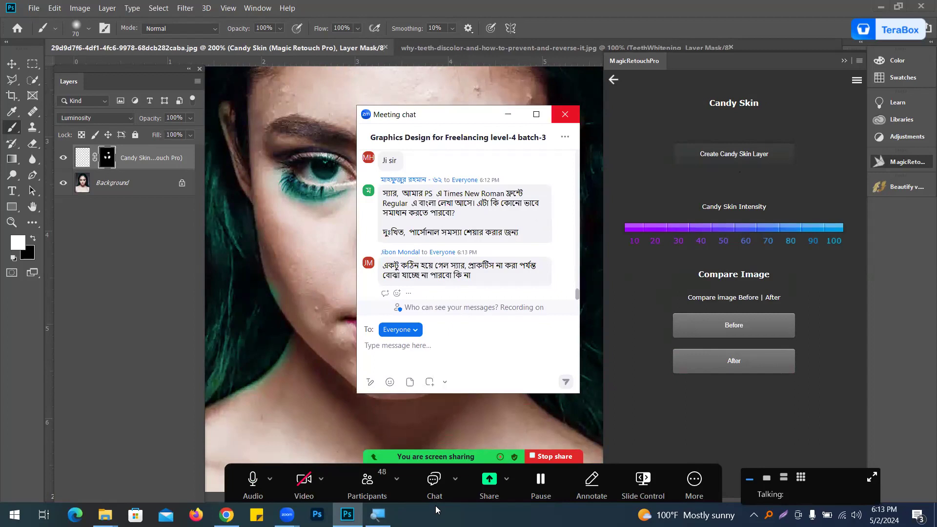
pyautogui.click(435, 505)
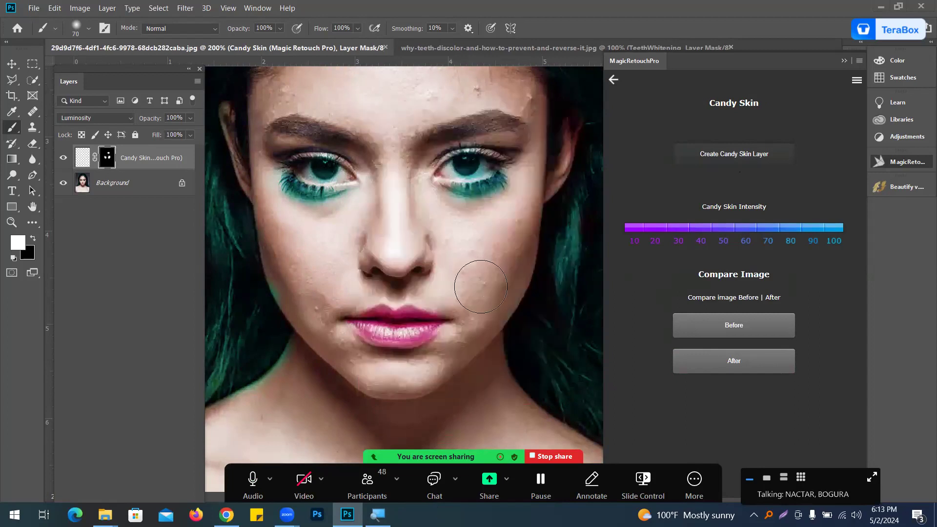
pyautogui.scroll(2, 459, 179)
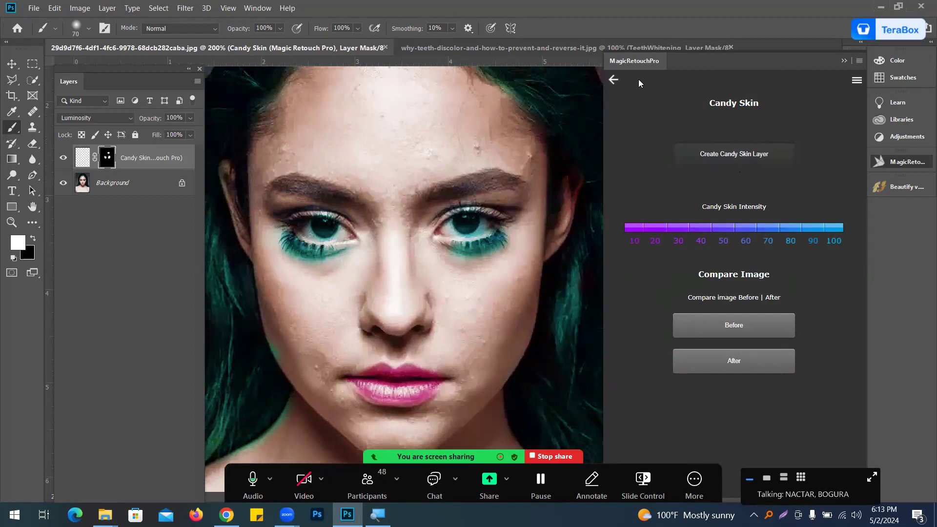
pyautogui.click(614, 80)
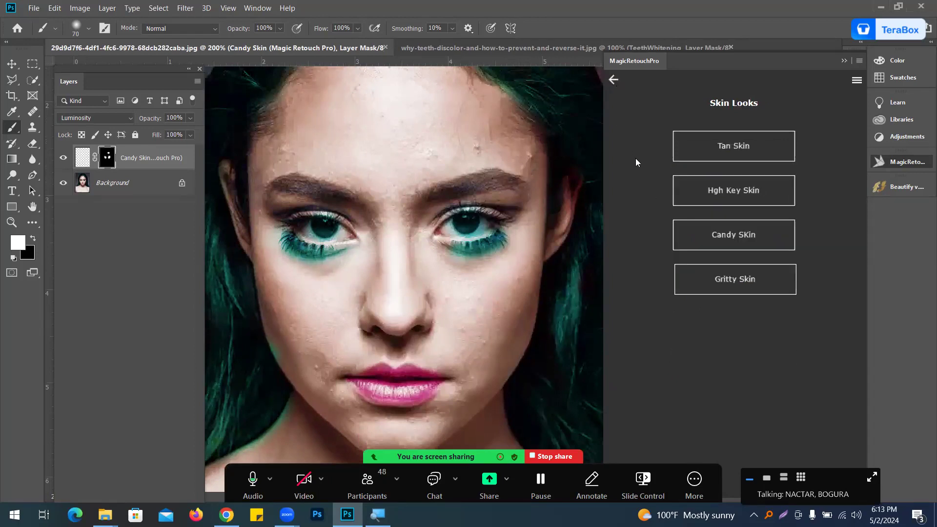
pyautogui.click(616, 79)
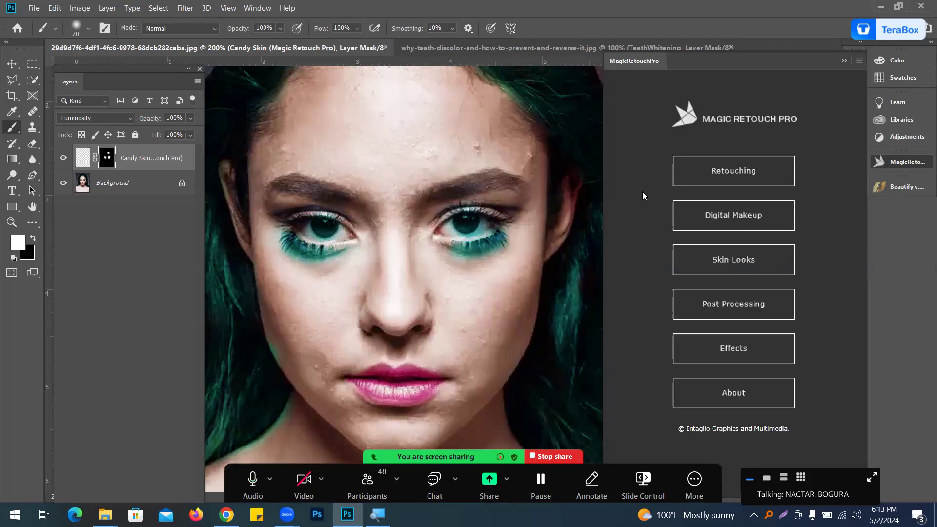
pyautogui.click(763, 304)
pyautogui.click(759, 196)
pyautogui.click(736, 147)
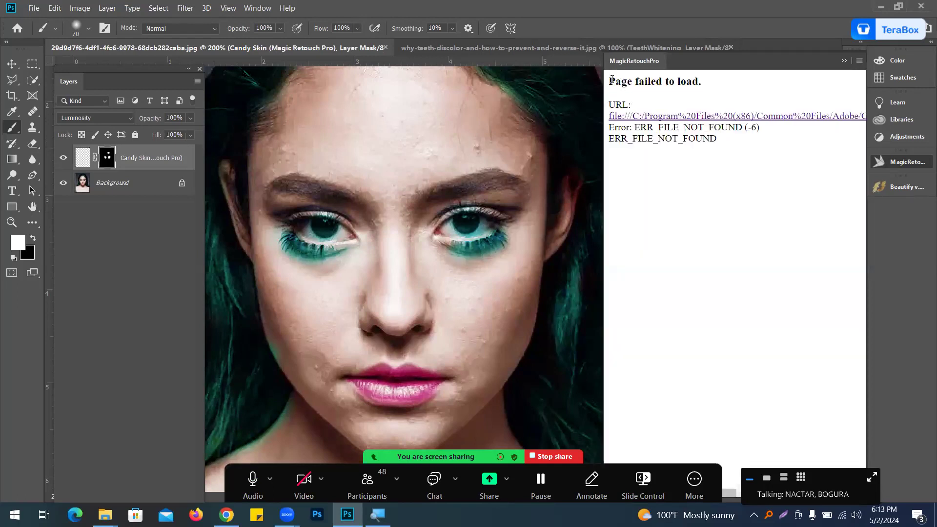
pyautogui.click(897, 164)
pyautogui.click(900, 163)
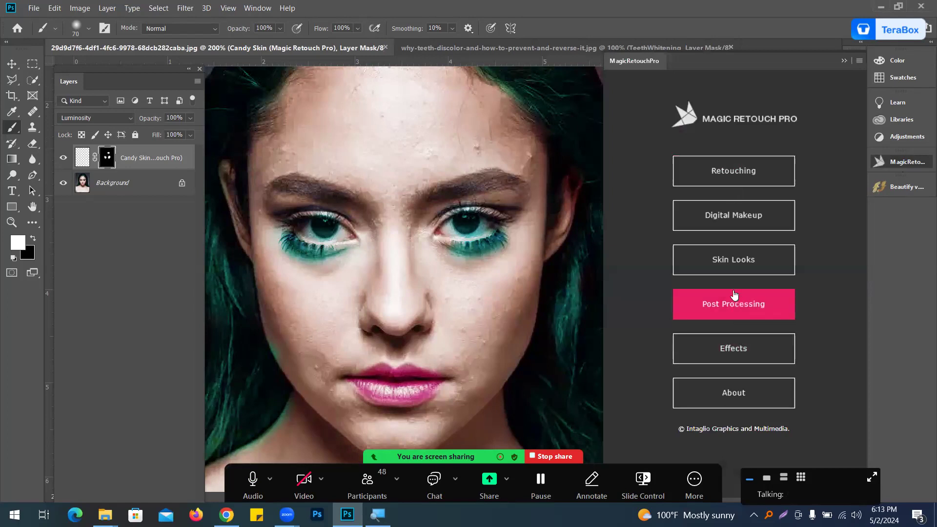
# Step: Open Post Processing and apply the Triad effect to the image
pyautogui.click(753, 336)
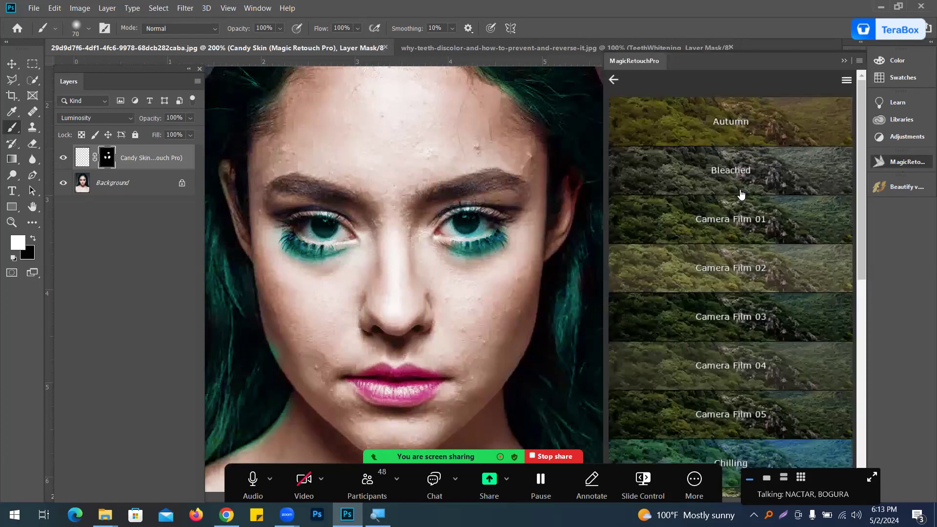
pyautogui.scroll(-10, 759, 234)
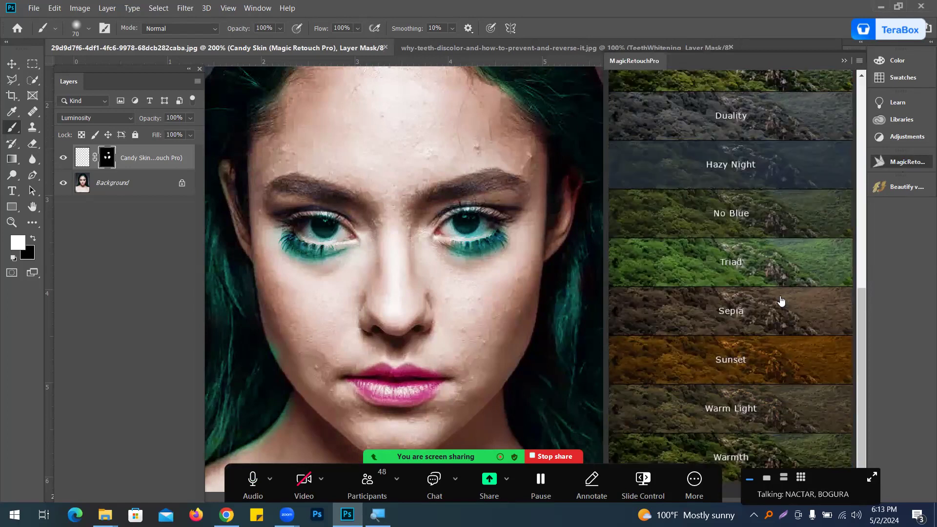
pyautogui.click(734, 264)
pyautogui.click(734, 159)
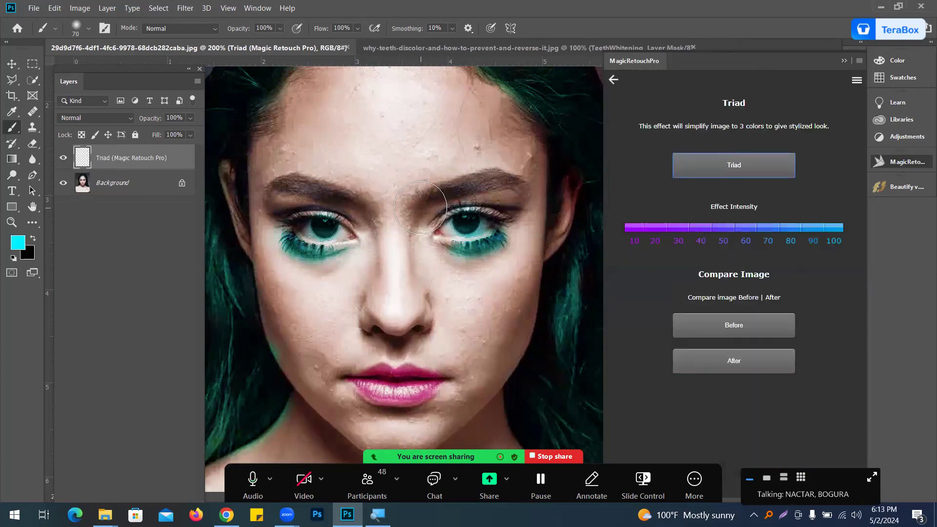
# Step: Try painting a cyan stroke on the Triad layer and reapplying Triad, undoing each change
pyautogui.hotkey('ctrl', '-')
pyautogui.hotkey('ctrl', '-')
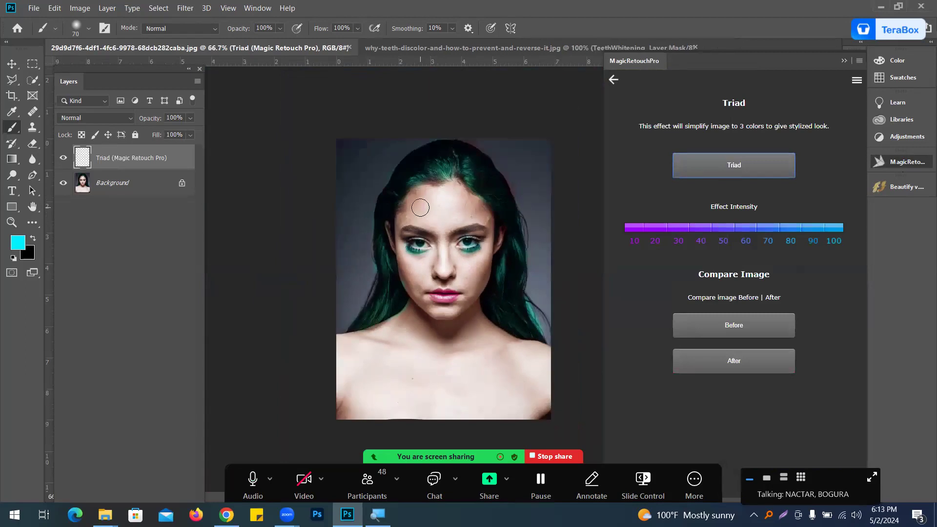
pyautogui.moveTo(450, 186)
pyautogui.mouseDown()
pyautogui.moveTo(431, 238)
pyautogui.moveTo(444, 296)
pyautogui.mouseUp()
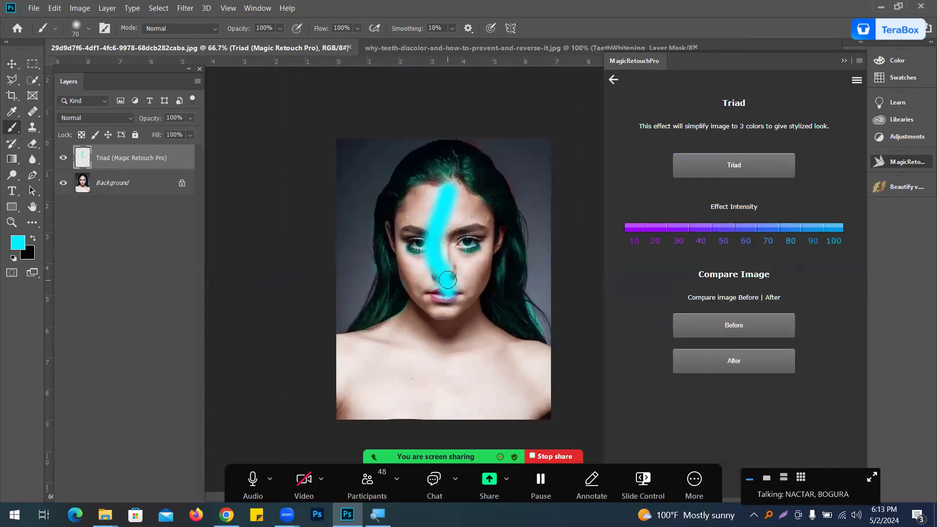
pyautogui.hotkey('ctrl', 'z')
pyautogui.hotkey('ctrl', 'z')
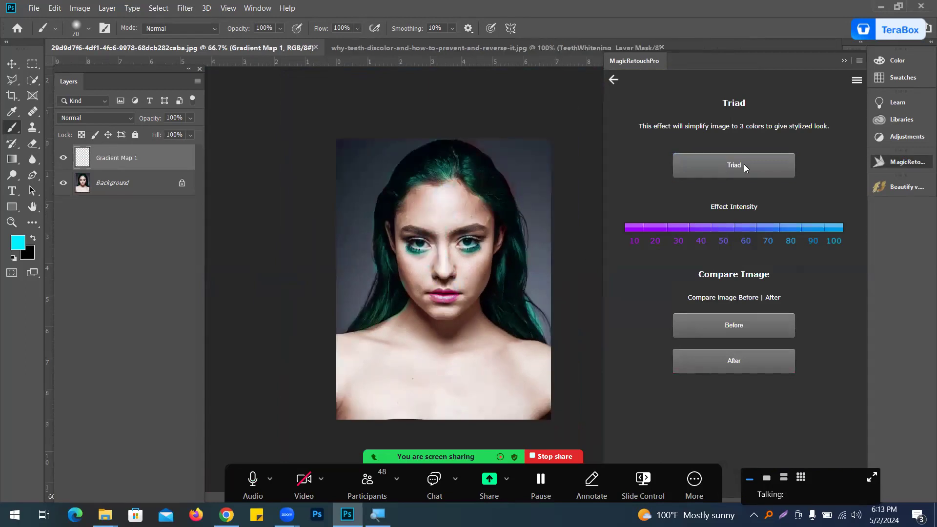
pyautogui.click(734, 166)
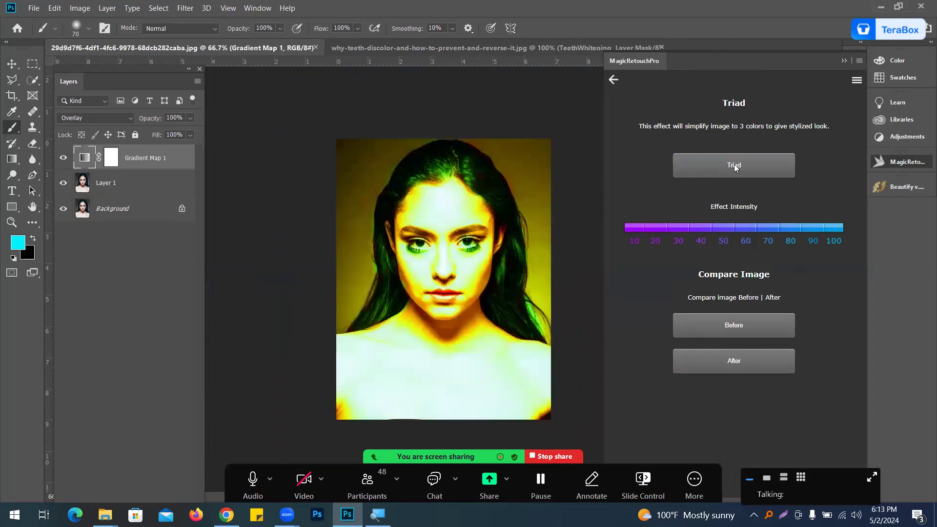
pyautogui.hotkey('ctrl', 'z')
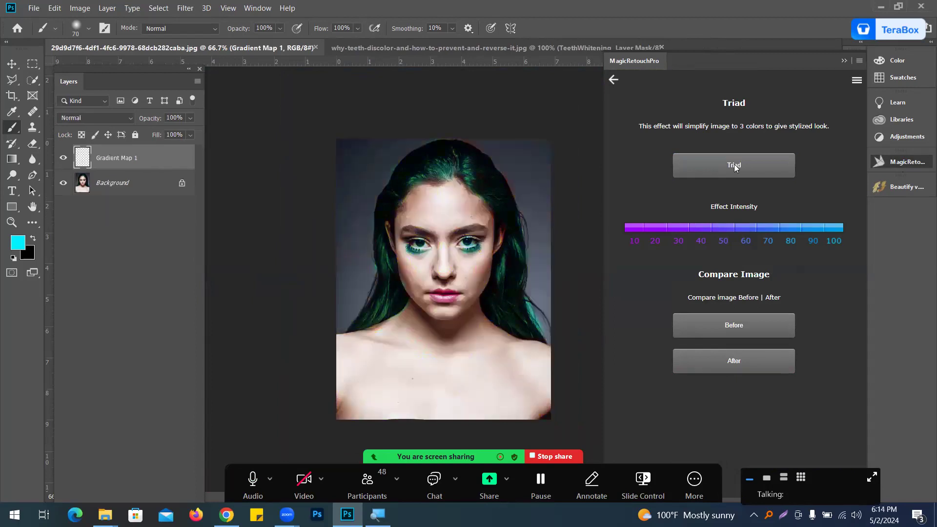
# Step: Return to the Post Processing list and apply the Camera Film 01 effect
pyautogui.click(614, 81)
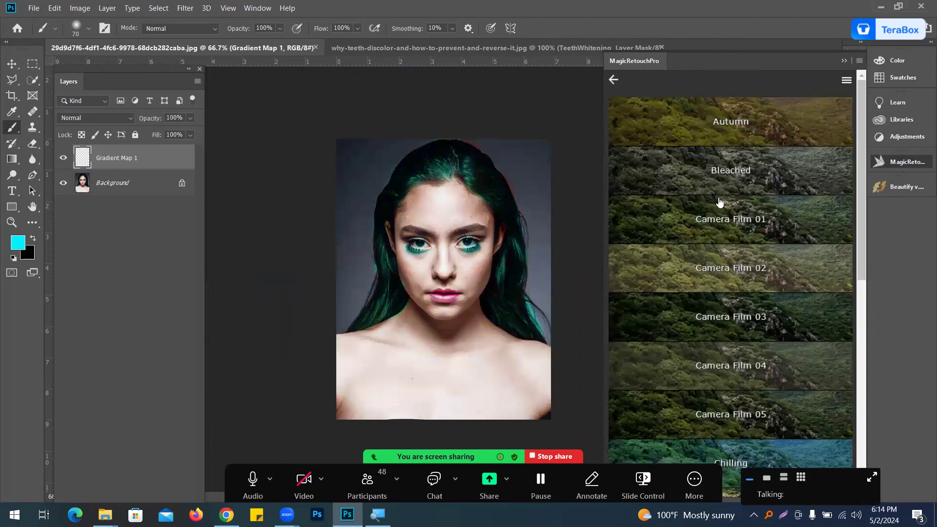
pyautogui.scroll(-4, 731, 244)
pyautogui.scroll(5, 735, 224)
pyautogui.click(734, 219)
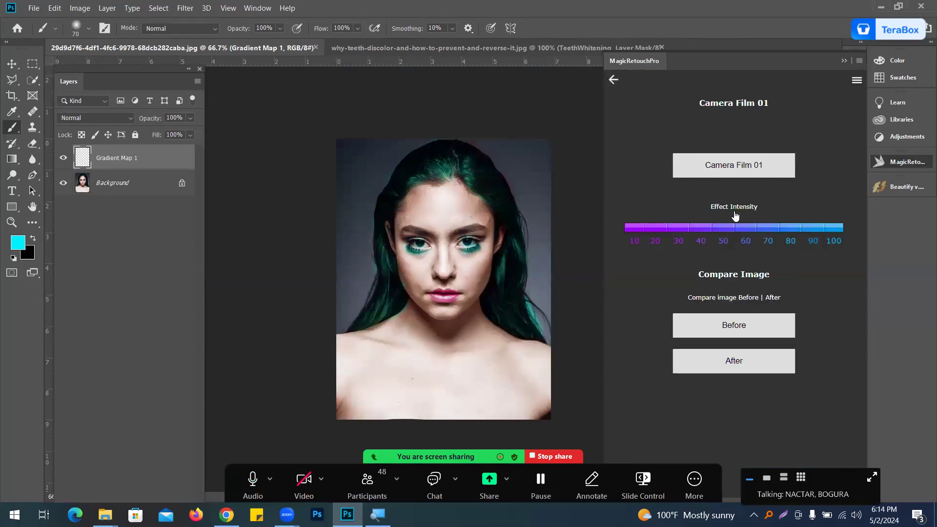
pyautogui.click(738, 165)
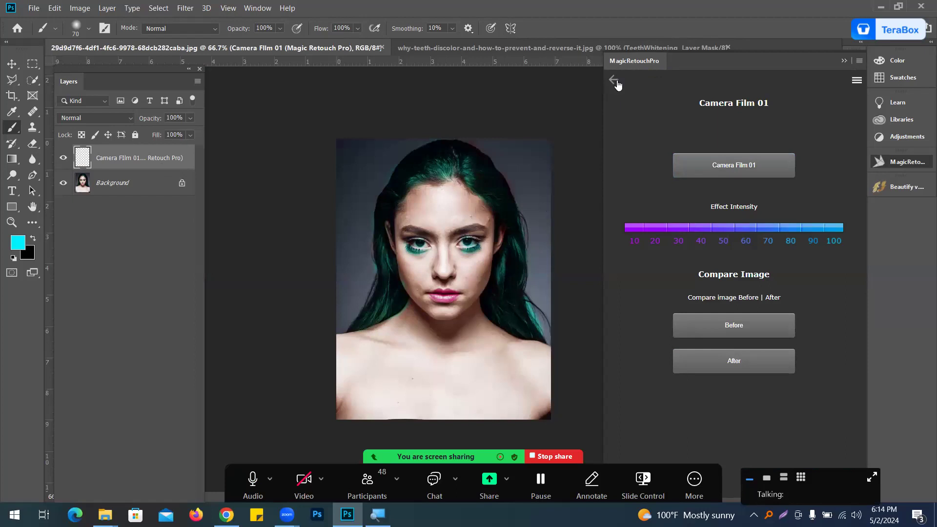
# Step: Return to the plugin's main menu and delete the Camera Film 01 layer
pyautogui.click(613, 79)
pyautogui.scroll(-8, 678, 212)
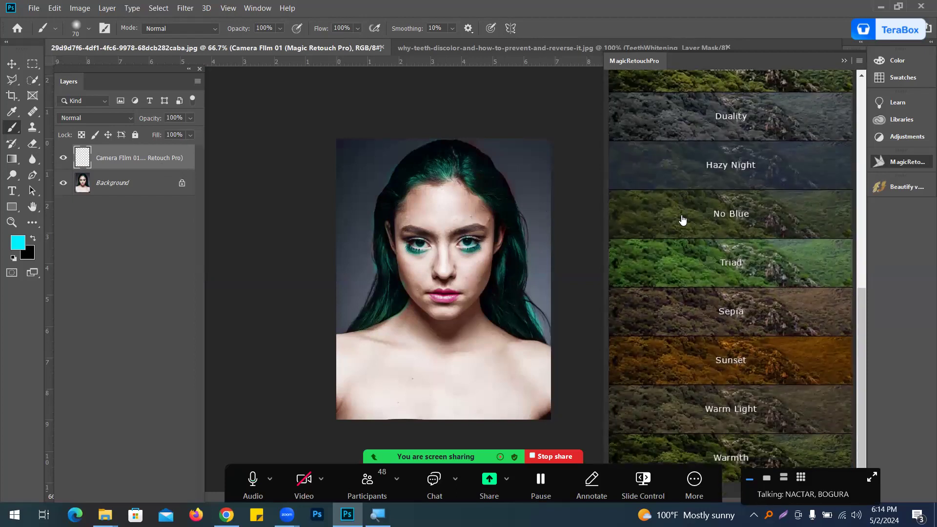
pyautogui.scroll(8, 679, 215)
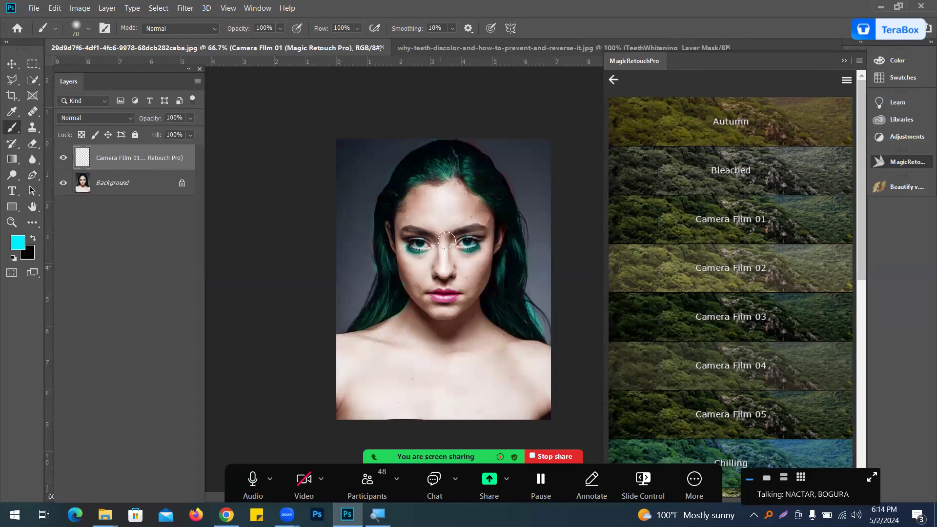
pyautogui.click(612, 80)
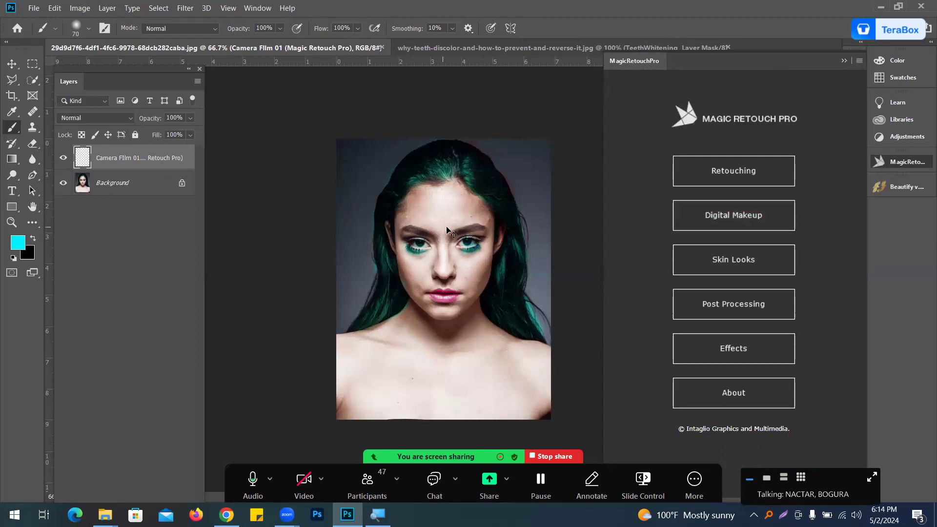
pyautogui.scroll(3, 442, 232)
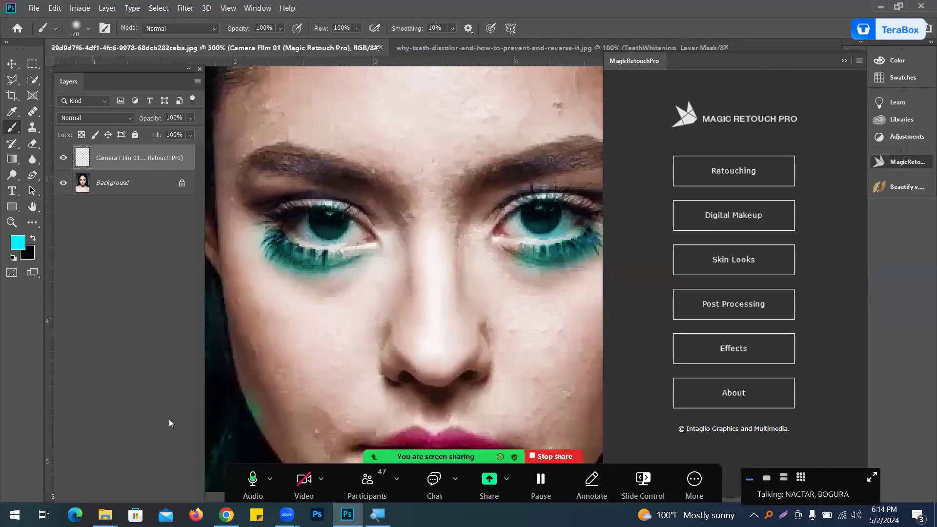
pyautogui.press('Delete')
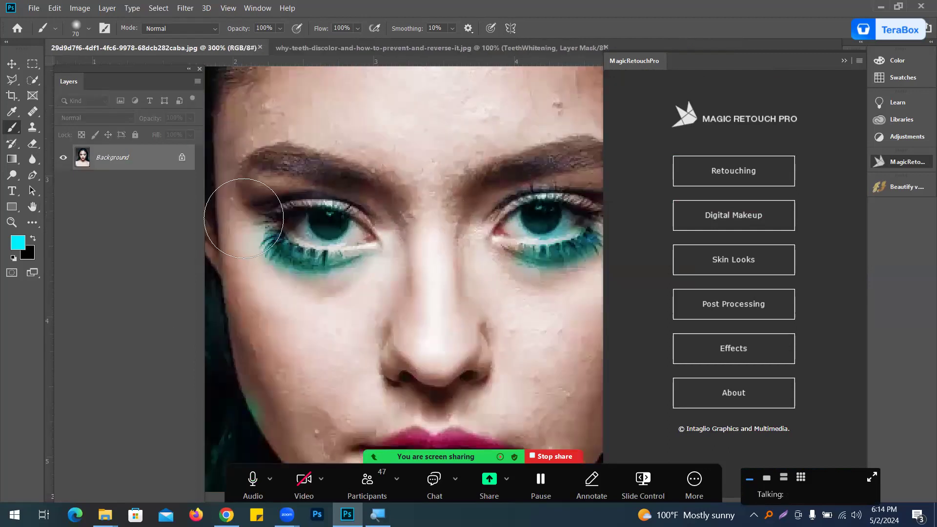
# Step: Open Retouching's Blemish Removal tool and create a Blemish Removal layer
pyautogui.scroll(-3, 475, 173)
pyautogui.scroll(2, 404, 193)
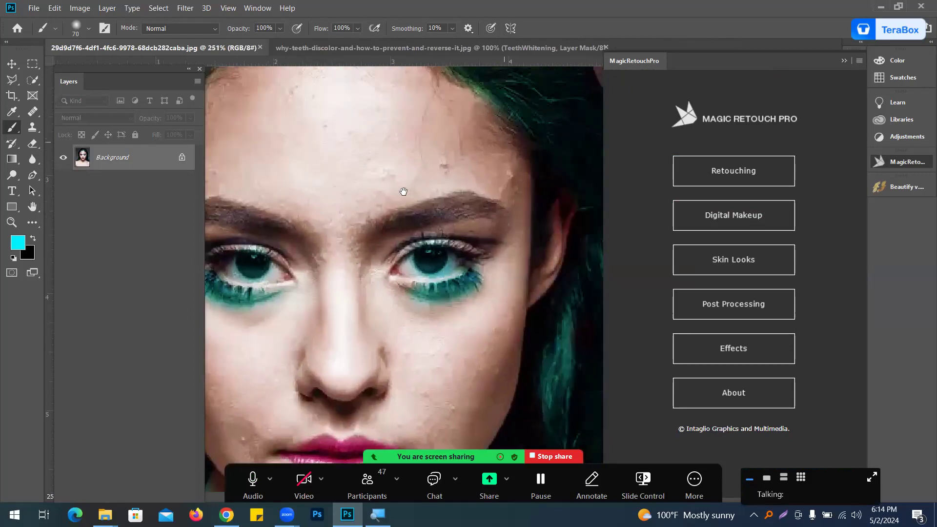
pyautogui.click(734, 178)
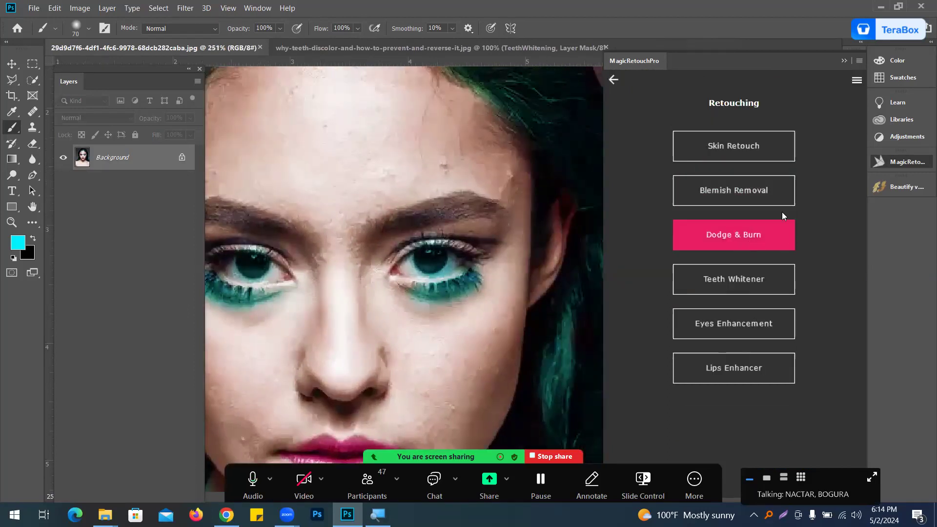
pyautogui.click(773, 195)
pyautogui.click(726, 155)
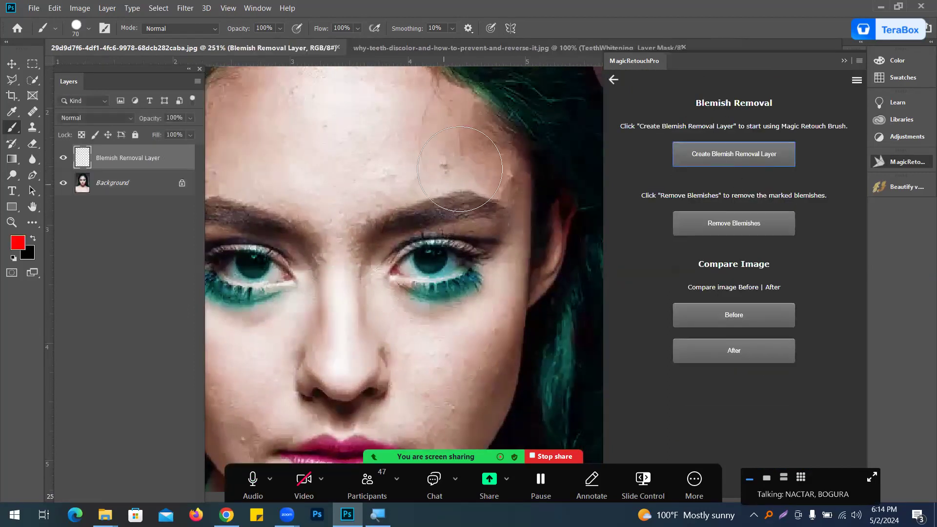
# Step: Shrink the brush and mark blemishes on the forehead and brow with red dots
pyautogui.press('[')
pyautogui.press('[')
pyautogui.press('[')
pyautogui.press('[')
pyautogui.press('[')
pyautogui.press('[')
pyautogui.press('[')
pyautogui.press('[')
pyautogui.click(444, 165)
pyautogui.click(508, 174)
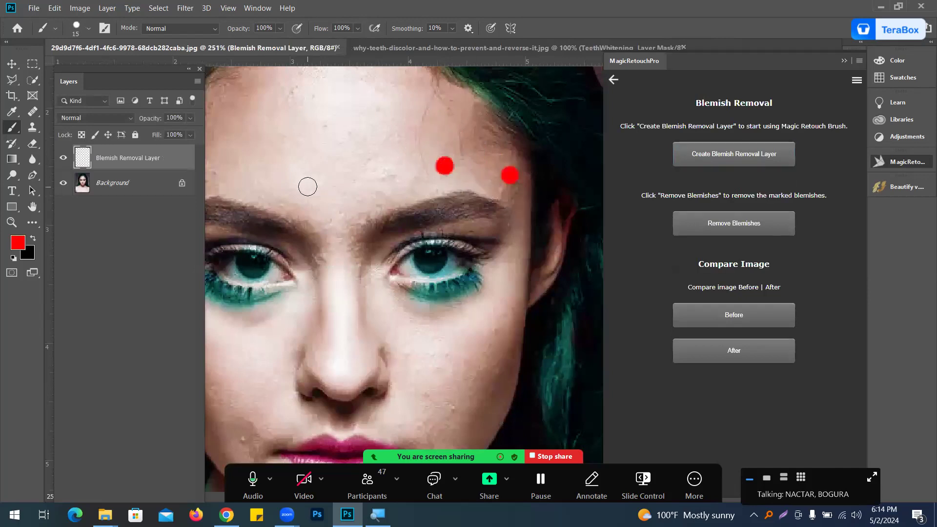
pyautogui.moveTo(400, 196); pyautogui.dragTo(461, 205)
pyautogui.click(411, 126)
pyautogui.click(450, 105)
pyautogui.click(489, 121)
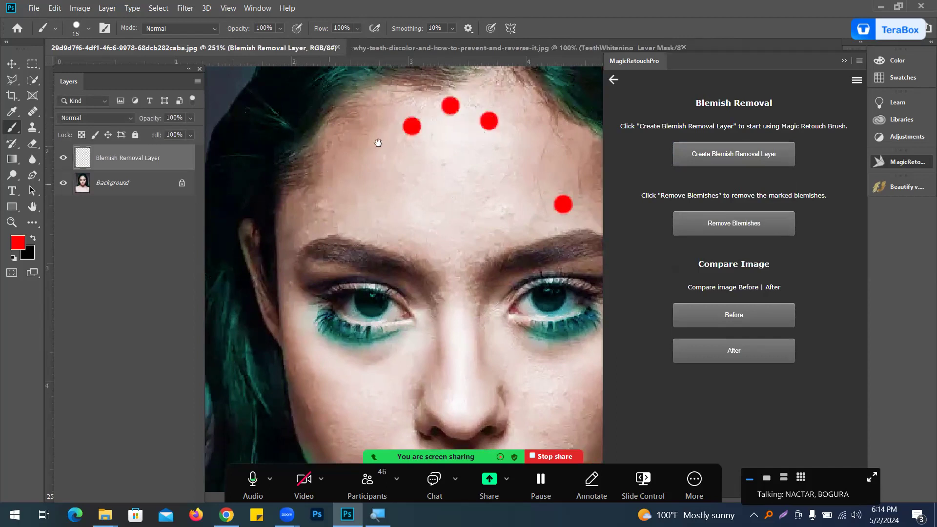
# Step: Mark more blemishes with red dots near the left temple and brow
pyautogui.scroll(-3, 383, 154)
pyautogui.hscroll(-3, 383, 155)
pyautogui.click(399, 140)
pyautogui.click(411, 152)
pyautogui.click(377, 161)
pyautogui.click(389, 163)
pyautogui.scroll(-3, 471, 159)
pyautogui.hscroll(1, 472, 159)
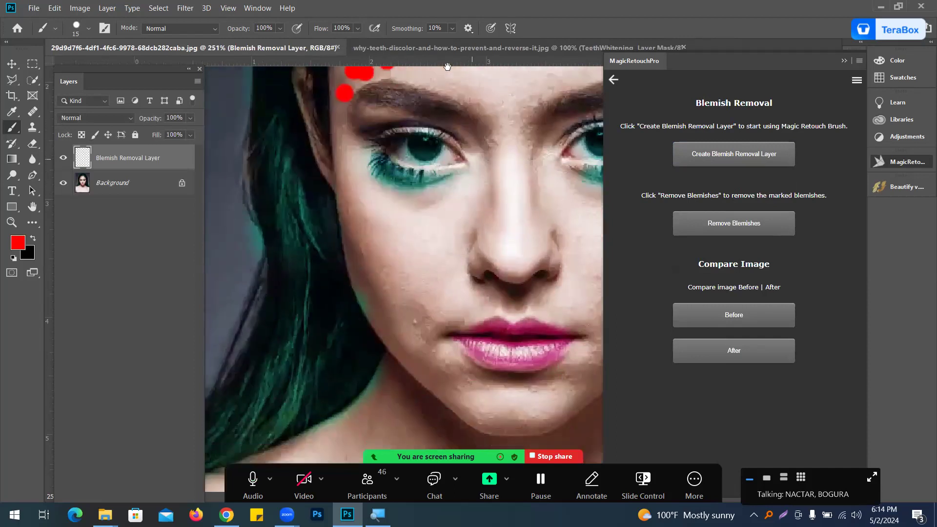
# Step: Mark blemishes on both cheeks beside the mouth with red dots
pyautogui.click(417, 319)
pyautogui.moveTo(426, 238); pyautogui.dragTo(309, 215)
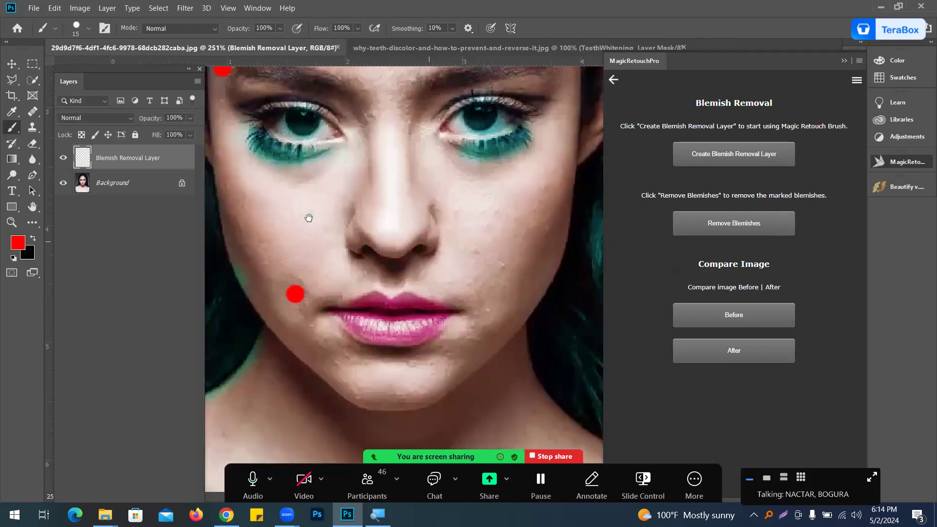
pyautogui.click(501, 263)
pyautogui.click(495, 303)
pyautogui.click(486, 312)
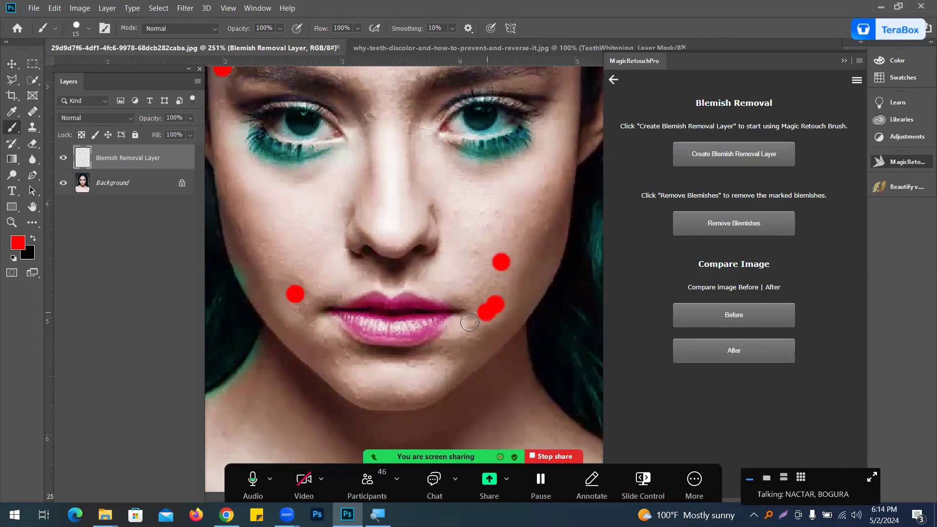
pyautogui.scroll(-5, 507, 221)
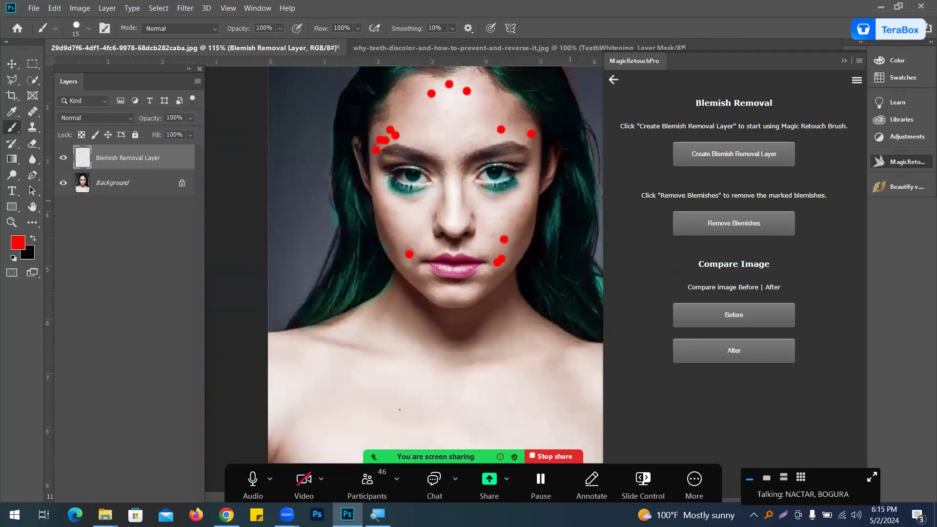
# Step: Remove the blemishes marked with red dots from the portrait
pyautogui.click(752, 229)
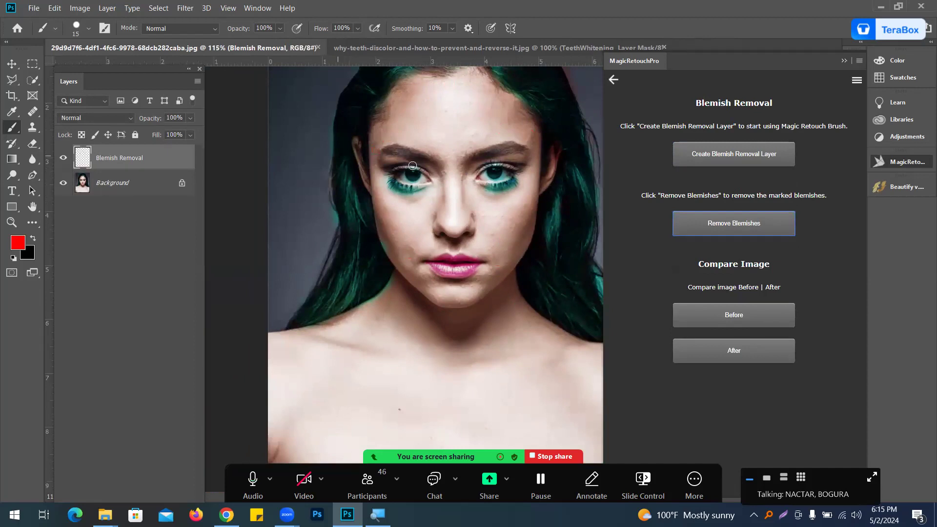
pyautogui.scroll(1, 480, 123)
pyautogui.moveTo(464, 139); pyautogui.dragTo(436, 220)
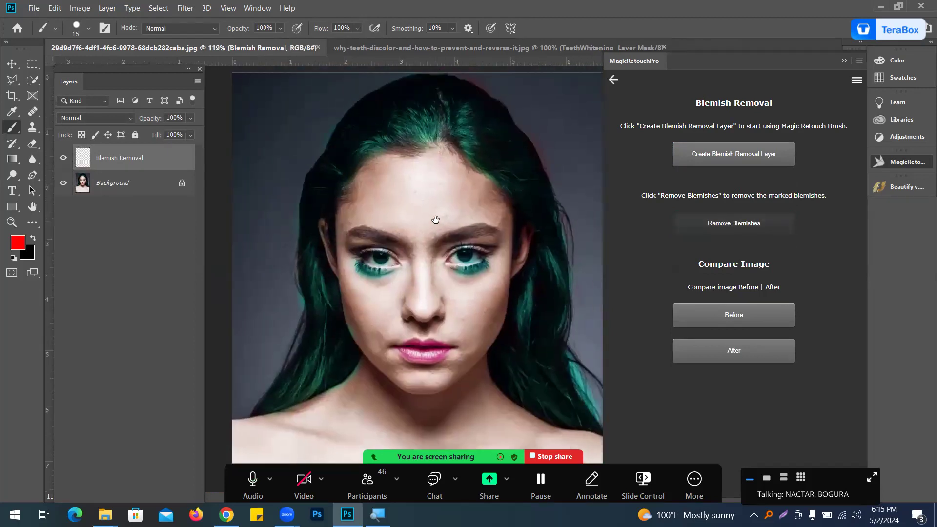
pyautogui.scroll(4, 472, 231)
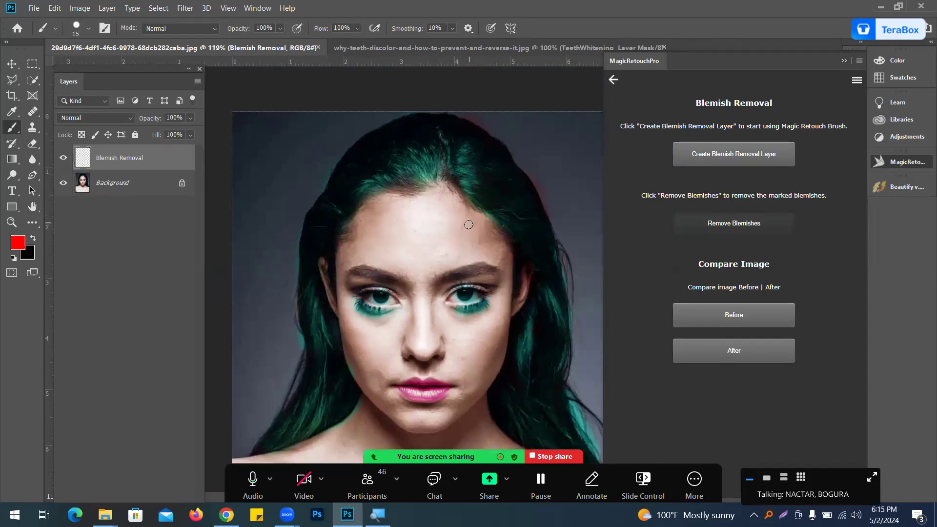
pyautogui.scroll(-5, 468, 225)
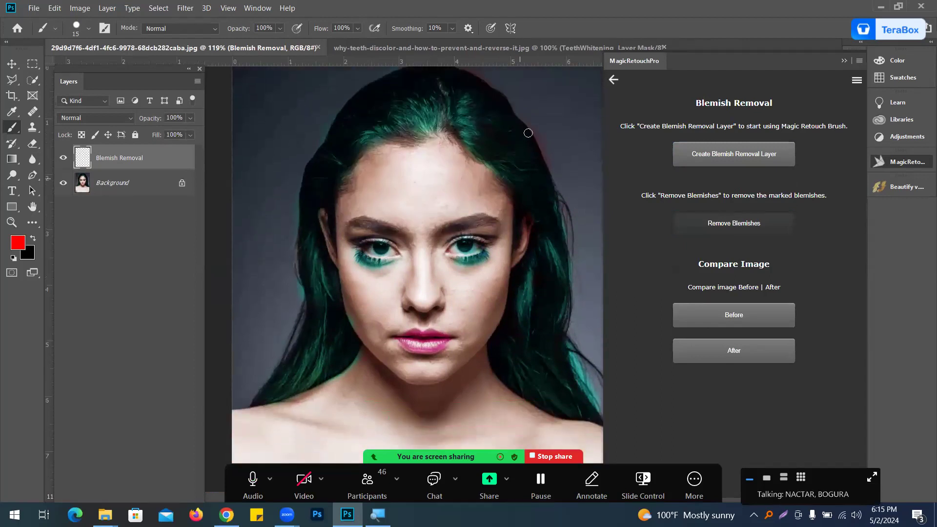
# Step: Collapse the MagicRetouchPro panel and switch to the Move tool
pyautogui.click(844, 61)
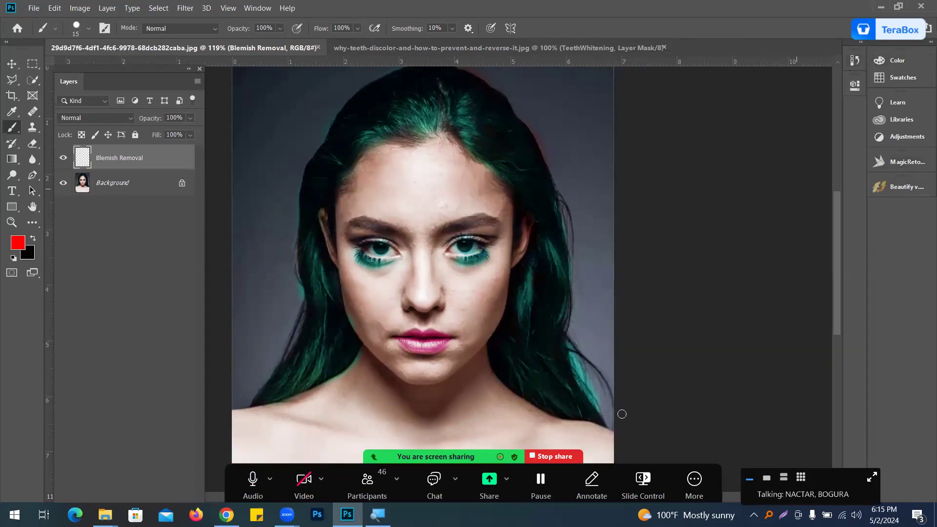
pyautogui.click(9, 69)
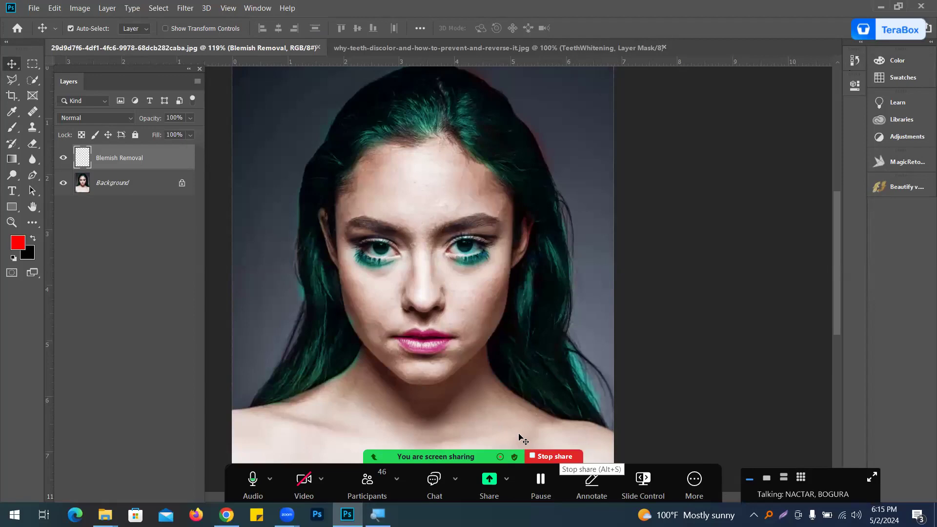
pyautogui.click(553, 457)
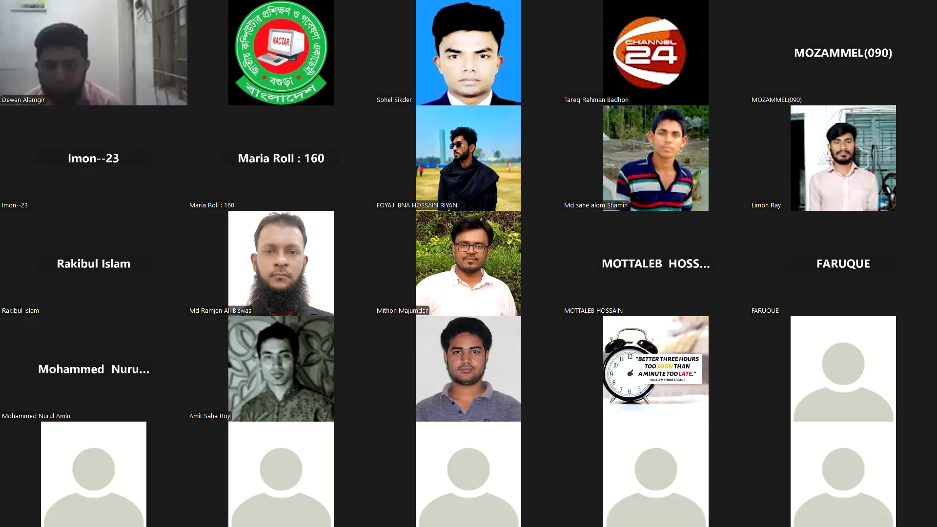
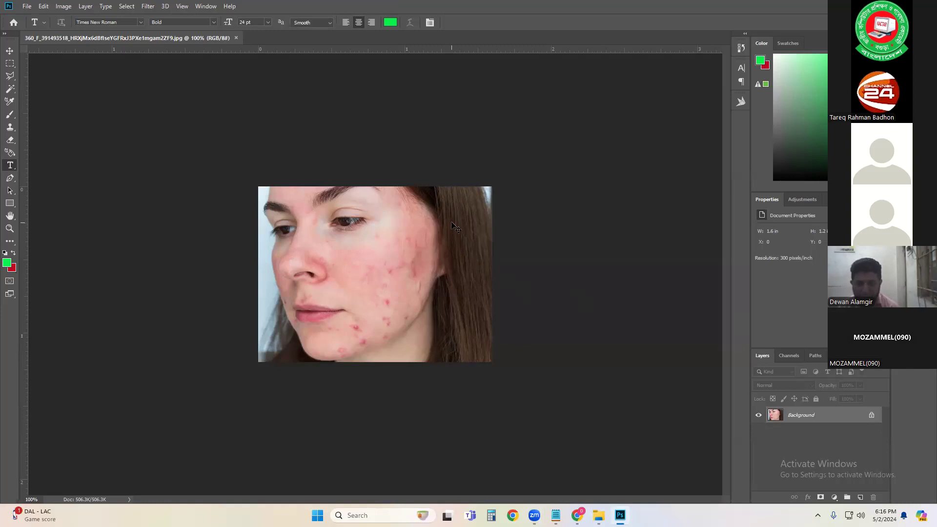
# Step: Switch to the Move tool and dock the Layers panel beside the toolbar
pyautogui.click(9, 50)
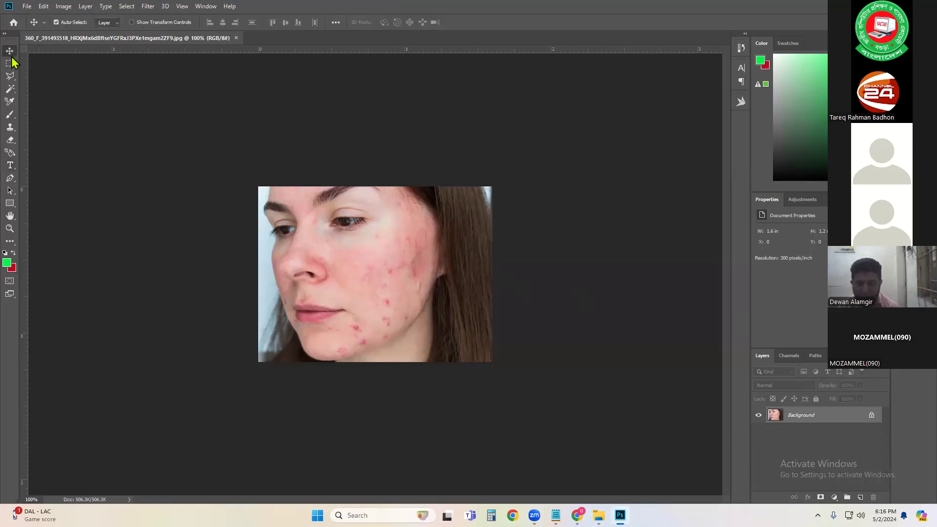
pyautogui.hotkey('ctrl', '+')
pyautogui.keyDown('ctrl'); pyautogui.click(404, 254); pyautogui.keyUp('ctrl')
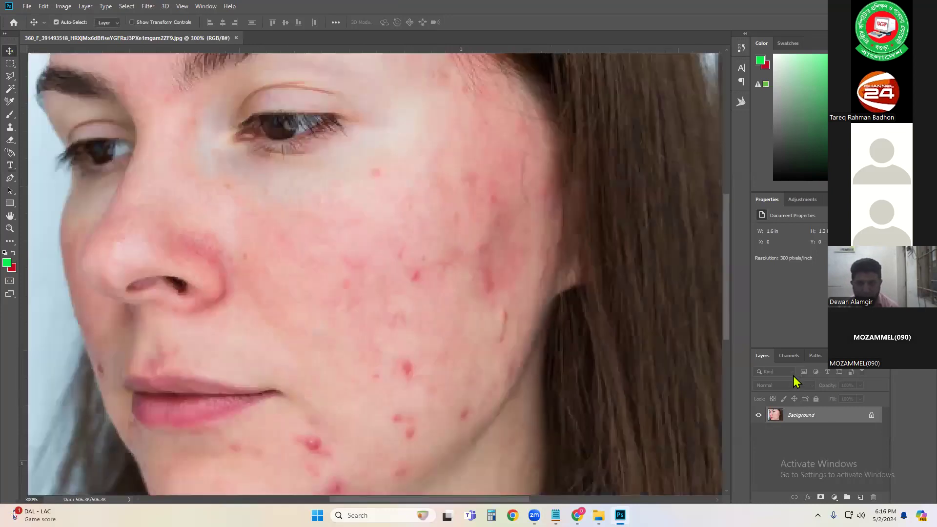
pyautogui.moveTo(766, 356); pyautogui.dragTo(20, 137)
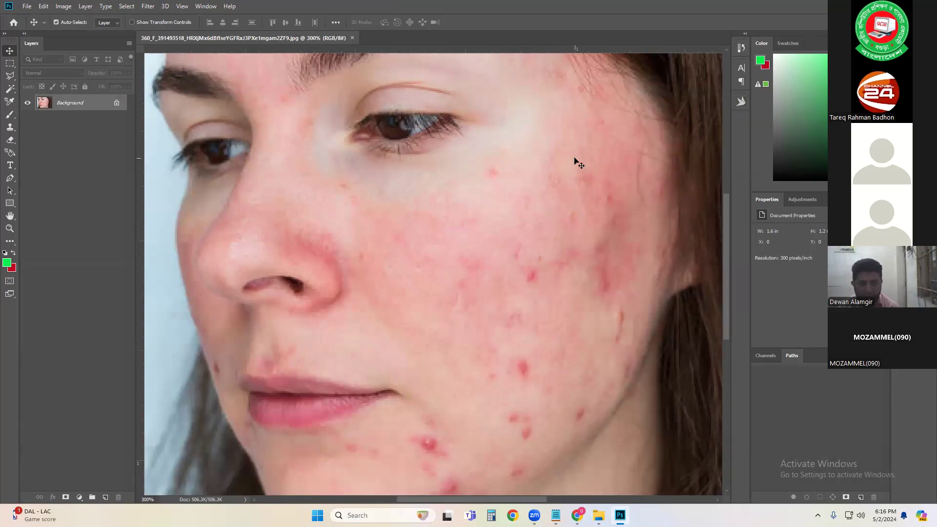
pyautogui.hotkey('ctrl', 'space')
pyautogui.moveTo(491, 201); pyautogui.dragTo(455, 196)
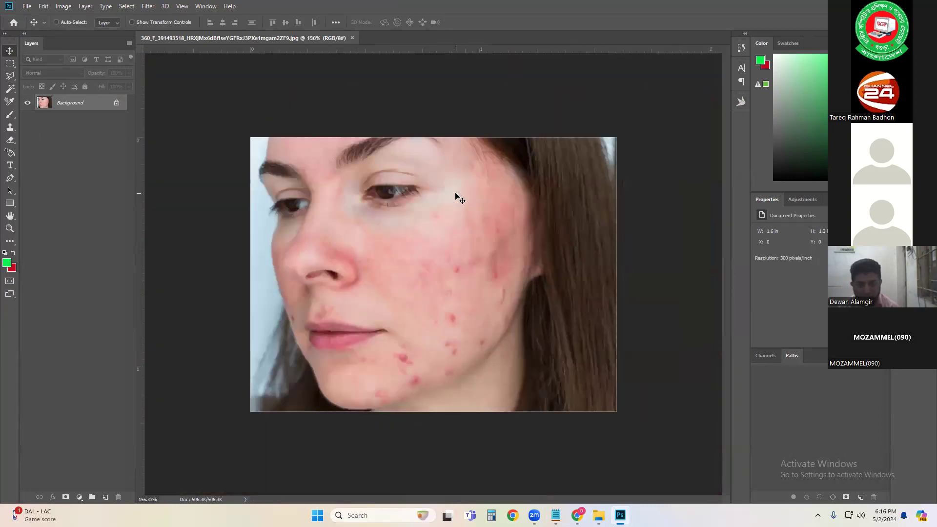
# Step: Open Blemish Removal under Retouching in MagicRetouchPro and create a blemish removal layer
pyautogui.click(740, 101)
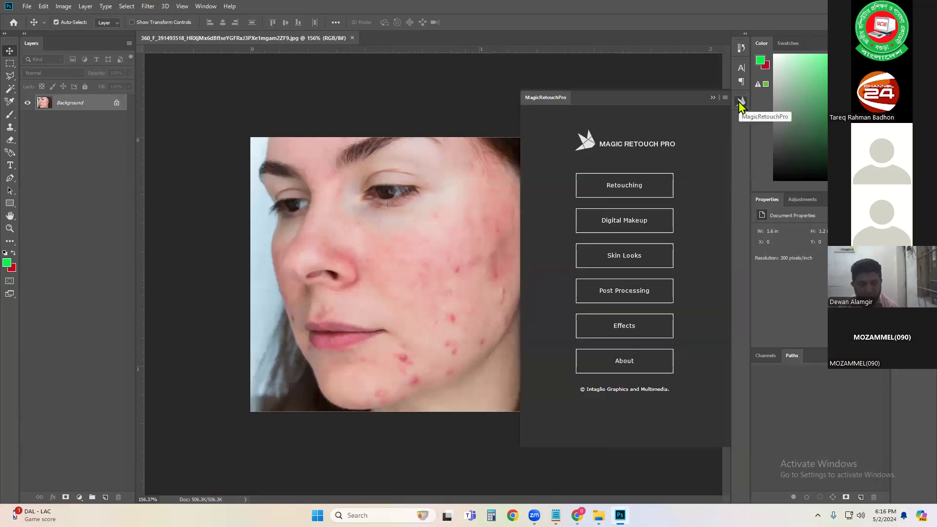
pyautogui.click(634, 192)
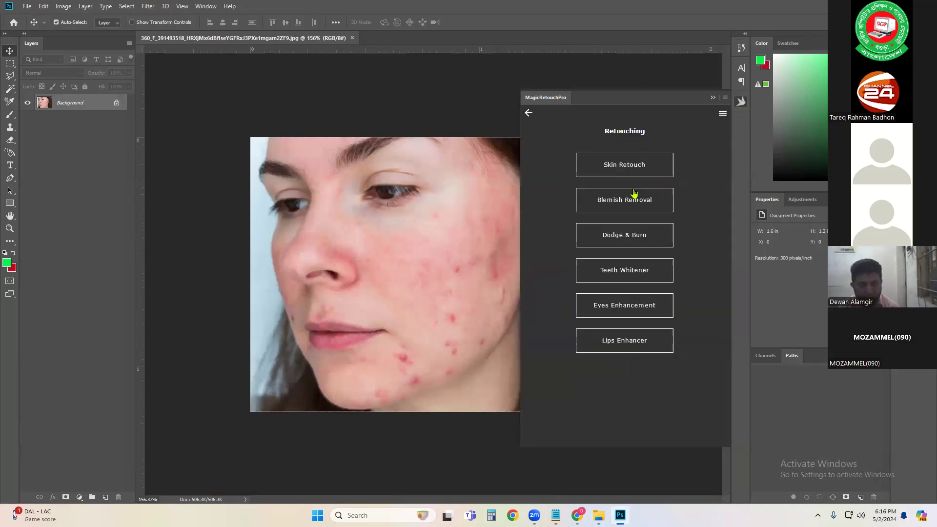
pyautogui.click(611, 206)
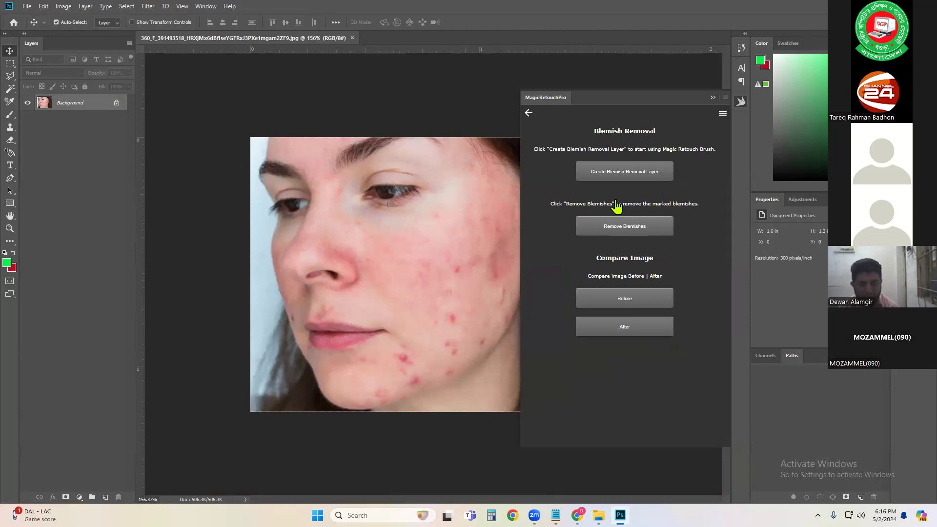
pyautogui.click(618, 172)
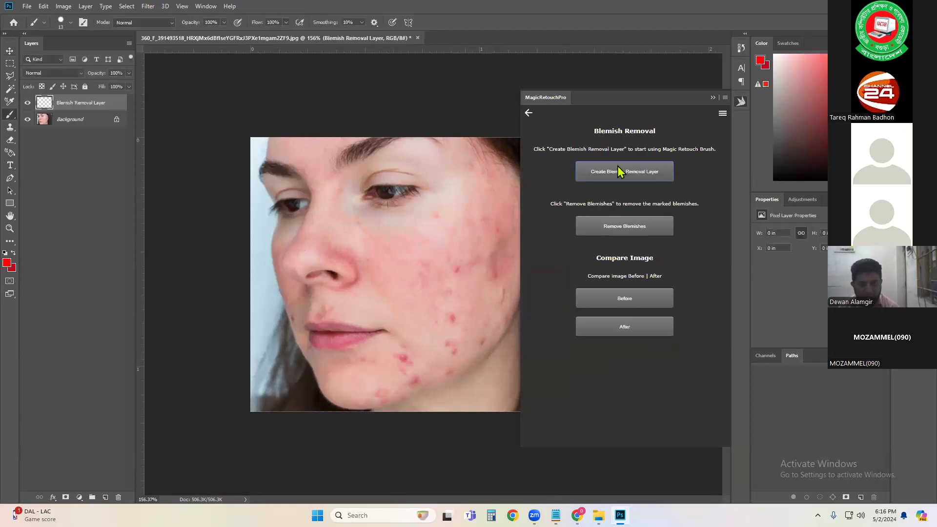
# Step: Mark blemishes on the cheek near the ear and jaw with red dots and strokes
pyautogui.click(452, 266)
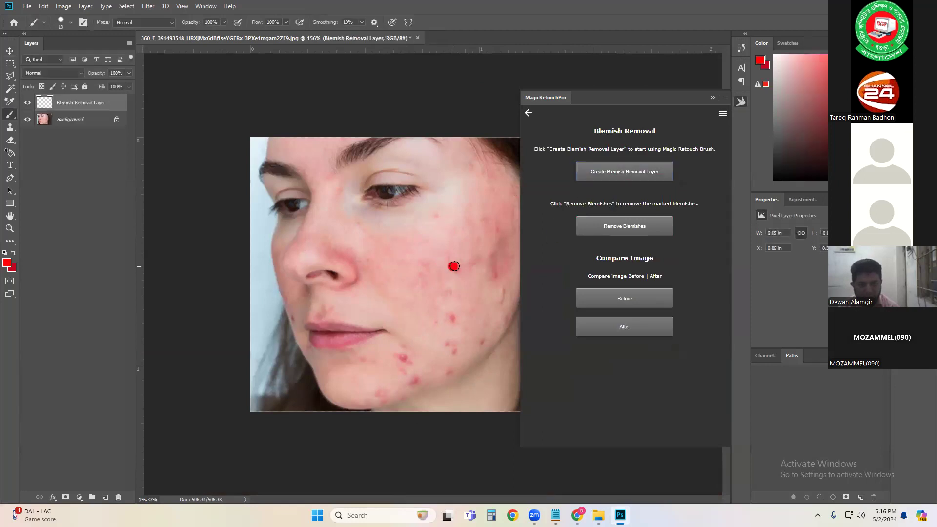
pyautogui.click(499, 223)
pyautogui.moveTo(489, 247); pyautogui.dragTo(504, 303)
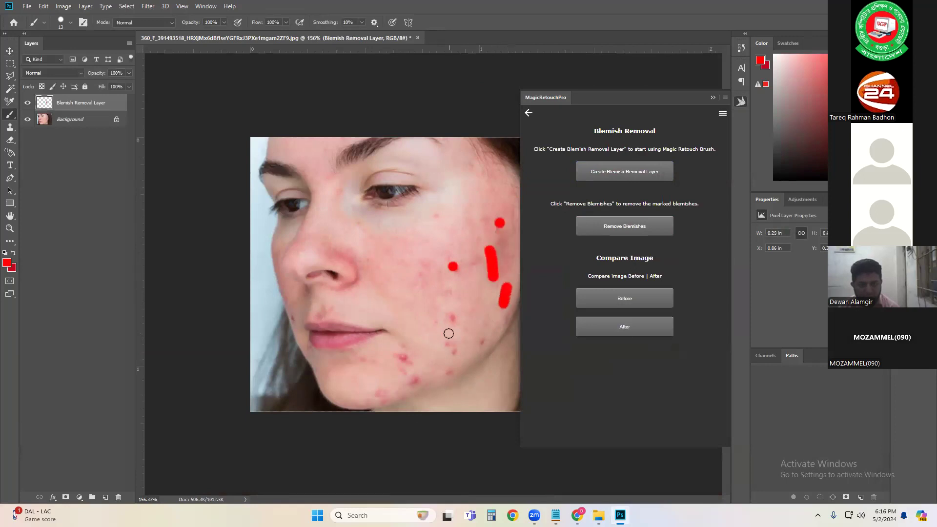
pyautogui.click(458, 313)
pyautogui.moveTo(440, 344); pyautogui.dragTo(452, 354)
pyautogui.click(480, 347)
pyautogui.click(453, 371)
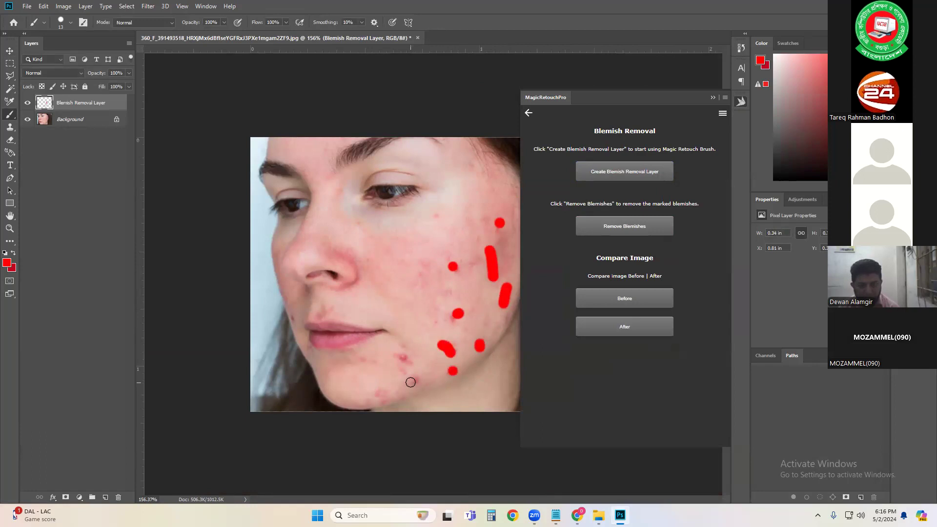
# Step: Mark blemishes around the chin with red dots
pyautogui.moveTo(411, 366); pyautogui.dragTo(402, 356)
pyautogui.moveTo(390, 390); pyautogui.dragTo(375, 390)
pyautogui.click(367, 356)
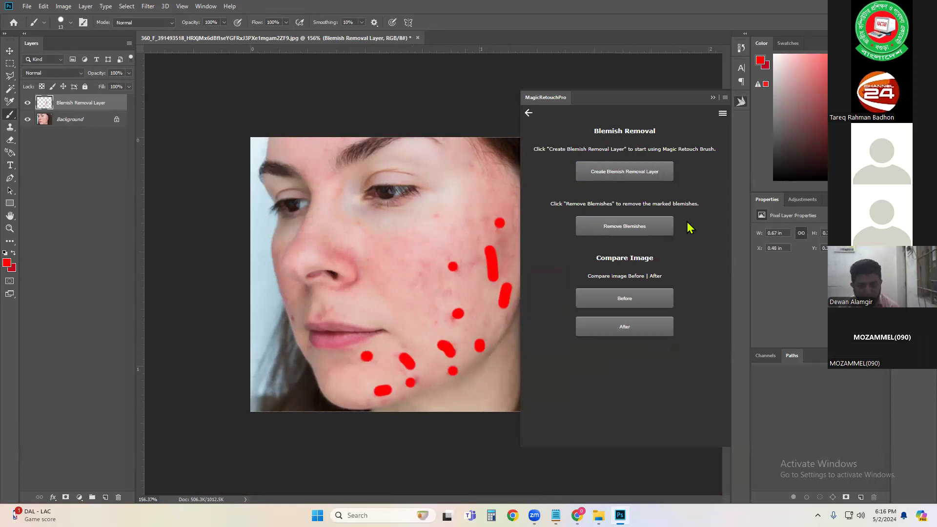
# Step: Remove the marked blemishes and stamp all visible layers into a new merged layer
pyautogui.click(634, 226)
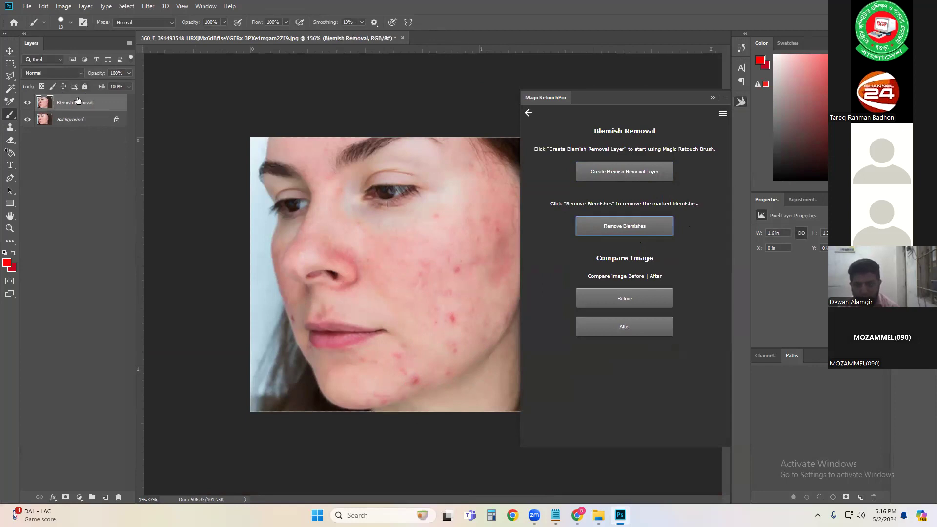
pyautogui.hotkey('ctrl', 'shift', 'alt', 'e')
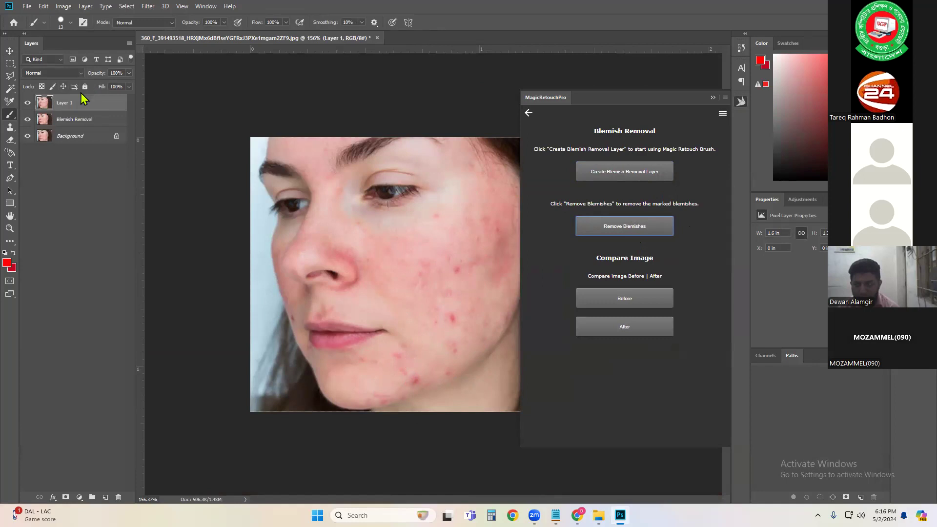
# Step: Create another blemish removal layer and mark the remaining blemishes on the cheek and chin
pyautogui.click(641, 174)
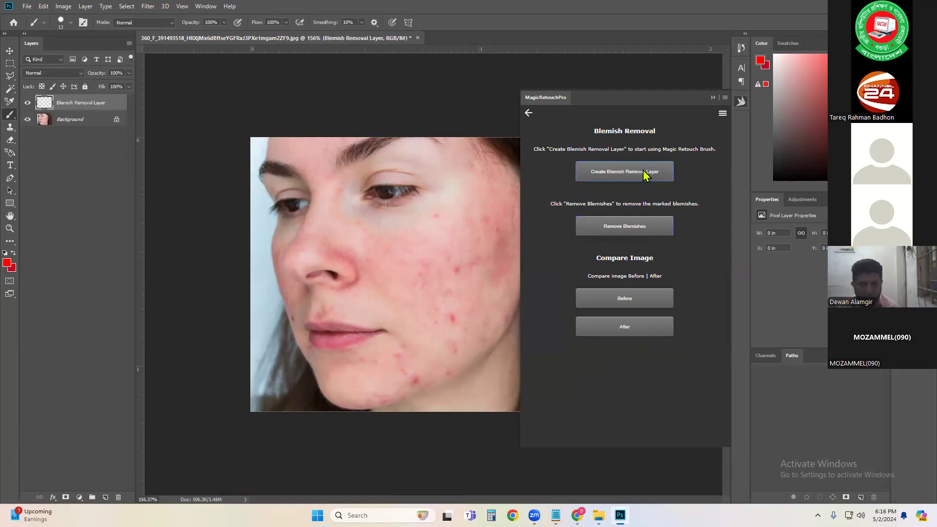
pyautogui.click(458, 271)
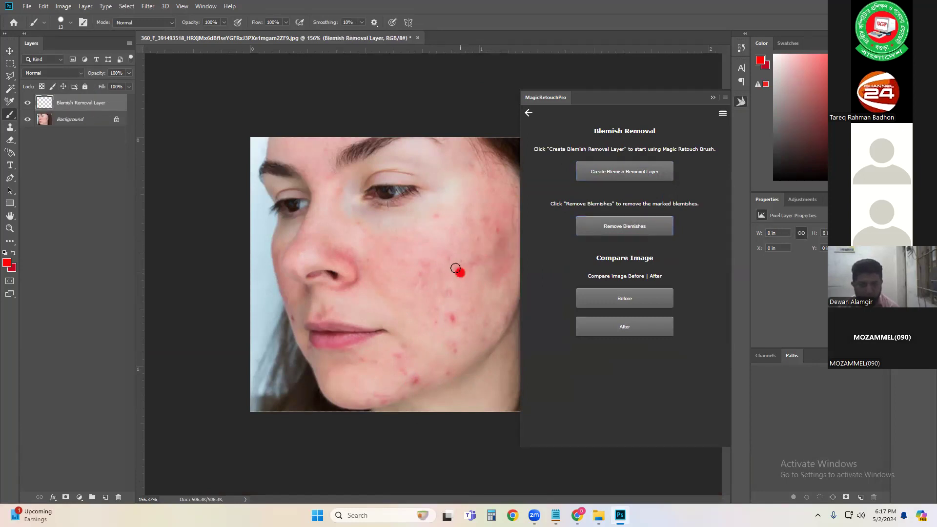
pyautogui.moveTo(454, 325); pyautogui.dragTo(445, 318)
pyautogui.click(423, 384)
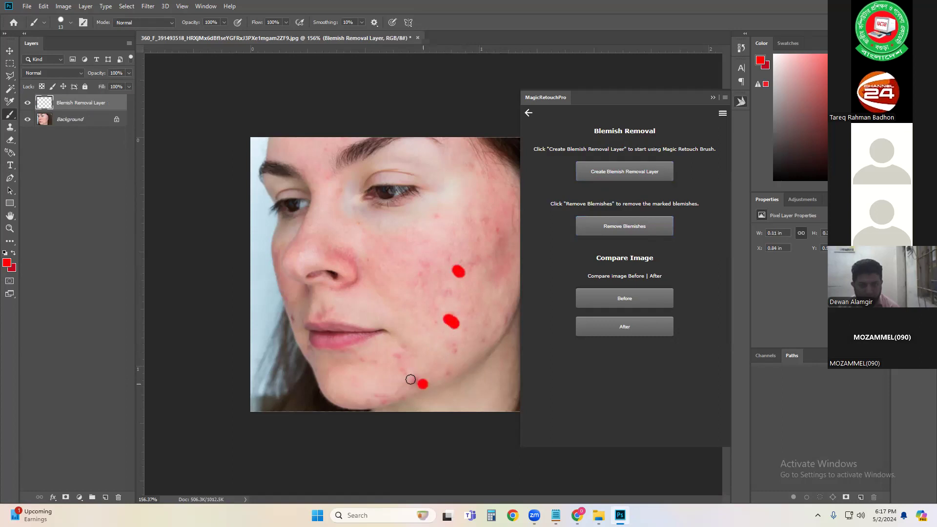
pyautogui.click(393, 356)
# Step: Remove the newly marked blemishes and stamp the visible layers into a new layer
pyautogui.click(652, 221)
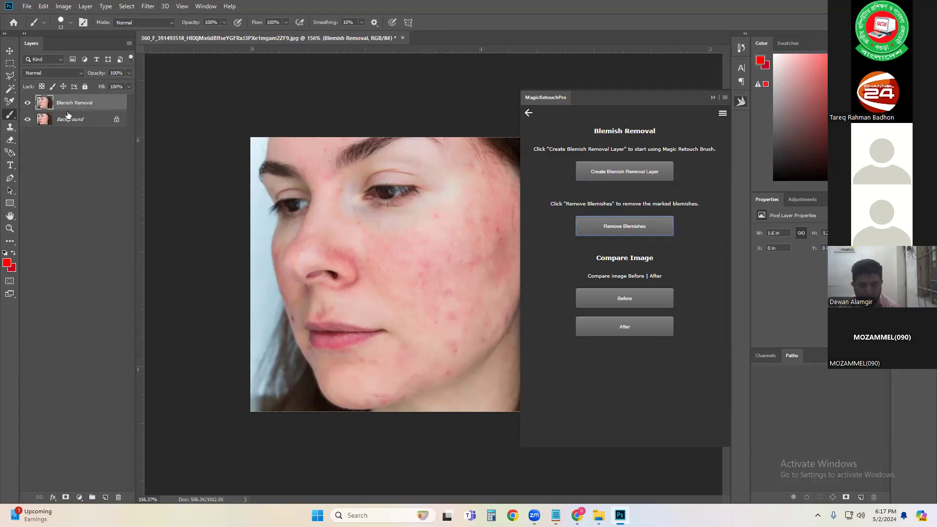
pyautogui.hotkey('ctrl', 'shift', 'alt', 'e')
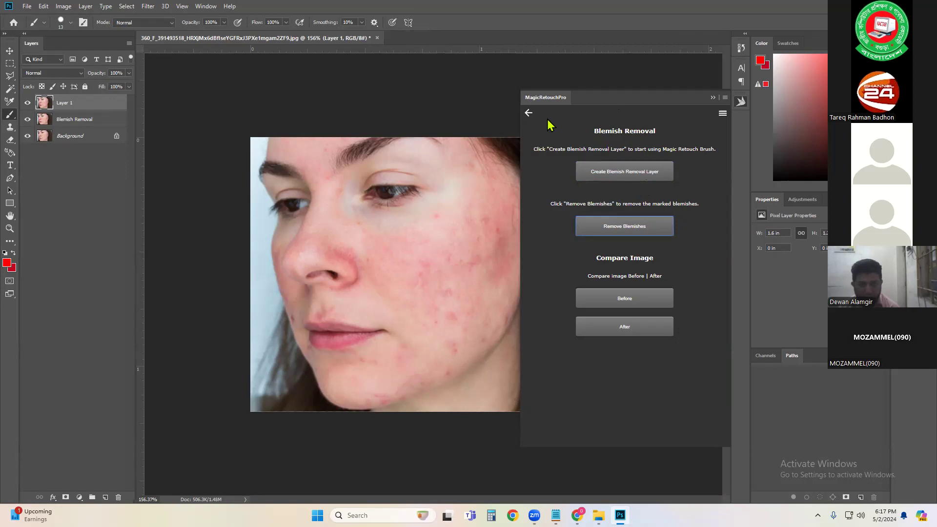
# Step: Open Skin Retouch in MagicRetouchPro and create a retouch layer
pyautogui.click(528, 113)
pyautogui.click(634, 163)
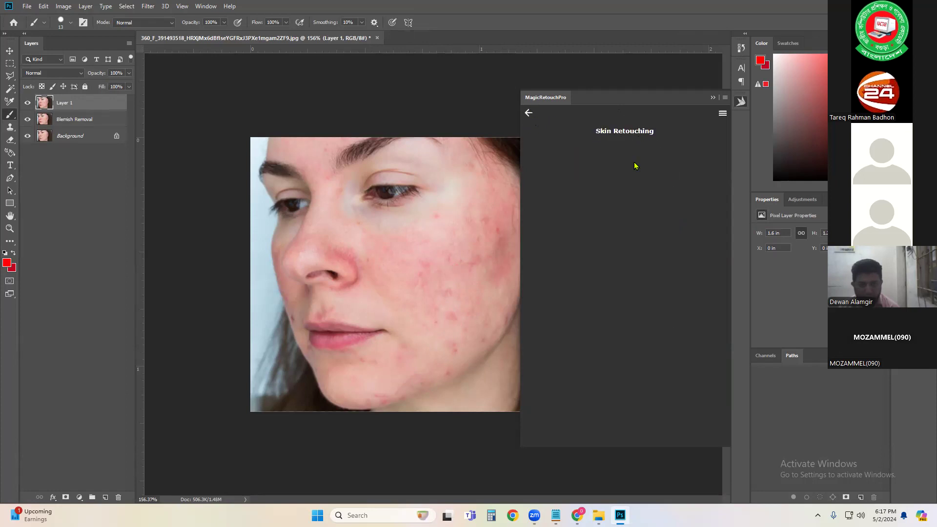
pyautogui.click(636, 204)
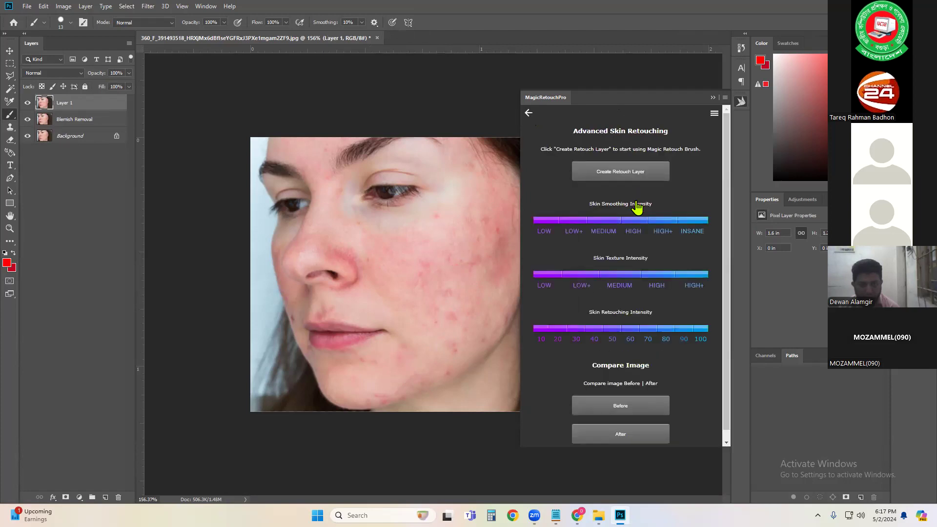
pyautogui.click(617, 171)
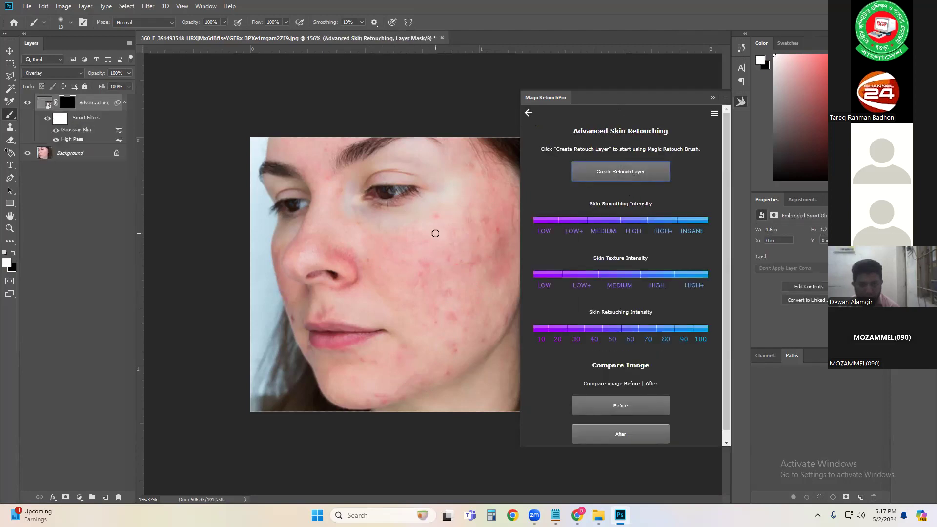
# Step: Enlarge the brush and paint skin retouching over the cheek
pyautogui.press(']')
pyautogui.press(']')
pyautogui.press(']')
pyautogui.press(']')
pyautogui.press(']')
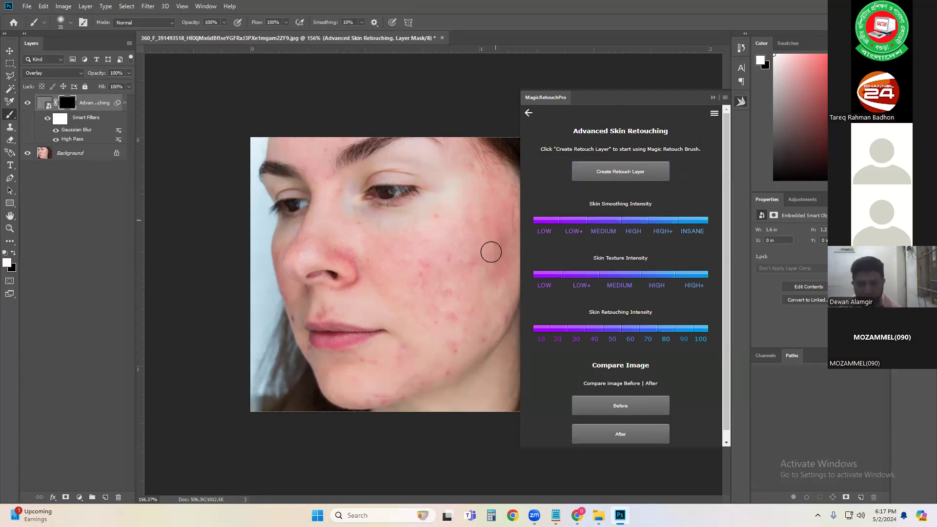
pyautogui.moveTo(435, 333)
pyautogui.mouseDown()
pyautogui.moveTo(465, 277)
pyautogui.moveTo(456, 342)
pyautogui.moveTo(444, 335)
pyautogui.moveTo(447, 347)
pyautogui.moveTo(426, 356)
pyautogui.moveTo(488, 313)
pyautogui.moveTo(479, 273)
pyautogui.moveTo(420, 270)
pyautogui.moveTo(435, 270)
pyautogui.moveTo(434, 284)
pyautogui.moveTo(464, 243)
pyautogui.moveTo(483, 239)
pyautogui.moveTo(481, 286)
pyautogui.moveTo(484, 225)
pyautogui.moveTo(435, 272)
pyautogui.moveTo(470, 228)
pyautogui.moveTo(455, 274)
pyautogui.moveTo(468, 302)
pyautogui.moveTo(482, 282)
pyautogui.moveTo(449, 337)
pyautogui.moveTo(493, 319)
pyautogui.moveTo(485, 329)
pyautogui.moveTo(491, 302)
pyautogui.moveTo(449, 345)
pyautogui.moveTo(495, 316)
pyautogui.moveTo(429, 351)
pyautogui.moveTo(423, 376)
pyautogui.moveTo(398, 378)
pyautogui.moveTo(452, 350)
pyautogui.moveTo(494, 219)
pyautogui.moveTo(428, 276)
pyautogui.moveTo(479, 215)
pyautogui.moveTo(396, 264)
pyautogui.moveTo(451, 288)
pyautogui.moveTo(447, 311)
pyautogui.moveTo(448, 199)
pyautogui.moveTo(370, 207)
pyautogui.moveTo(416, 208)
pyautogui.moveTo(403, 213)
pyautogui.moveTo(415, 221)
pyautogui.moveTo(455, 217)
pyautogui.moveTo(430, 236)
pyautogui.moveTo(433, 248)
pyautogui.moveTo(447, 203)
pyautogui.moveTo(399, 264)
pyautogui.moveTo(453, 226)
pyautogui.moveTo(423, 269)
pyautogui.moveTo(425, 307)
pyautogui.moveTo(430, 282)
pyautogui.moveTo(355, 235)
pyautogui.moveTo(457, 324)
pyautogui.moveTo(507, 272)
pyautogui.moveTo(460, 304)
pyautogui.moveTo(443, 274)
pyautogui.moveTo(415, 291)
pyautogui.moveTo(443, 255)
pyautogui.moveTo(456, 299)
pyautogui.moveTo(424, 308)
pyautogui.mouseUp()
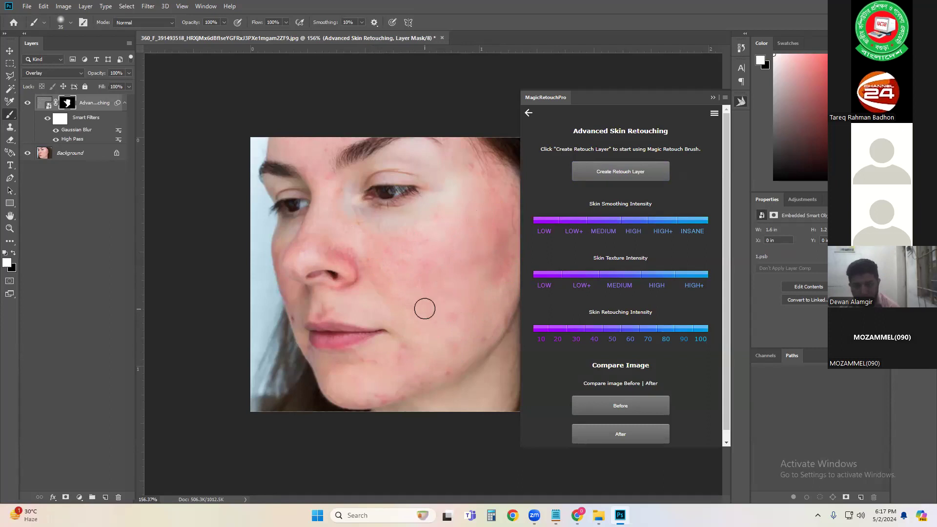
# Step: Collapse the MagicRetouchPro panel
pyautogui.click(713, 97)
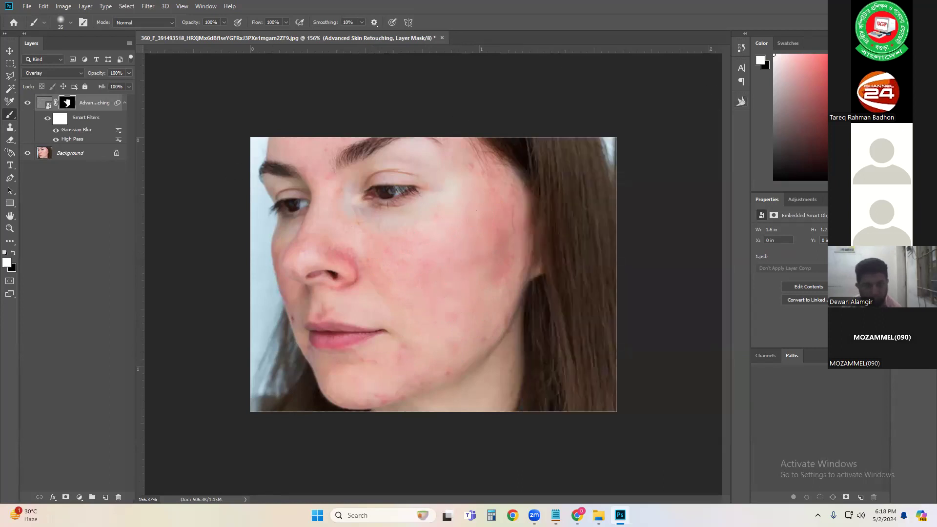
pyautogui.click(880, 6)
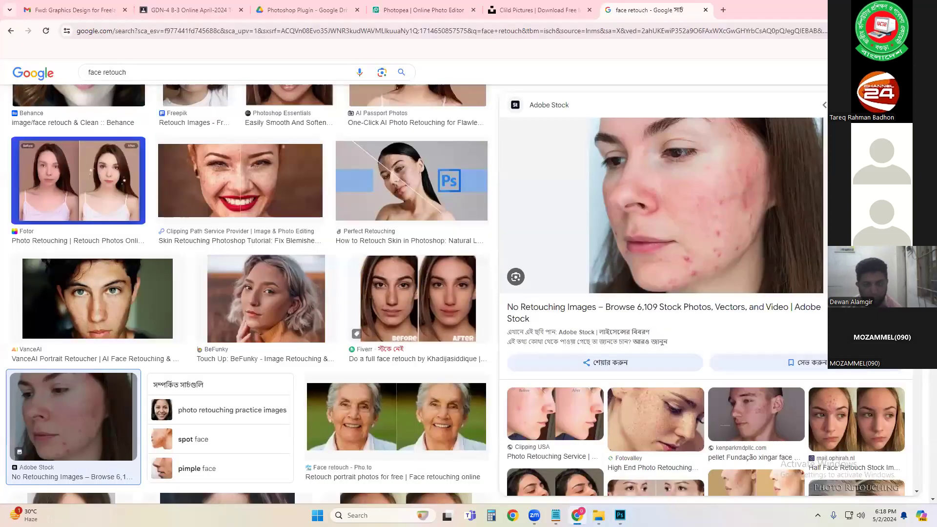
pyautogui.click(620, 515)
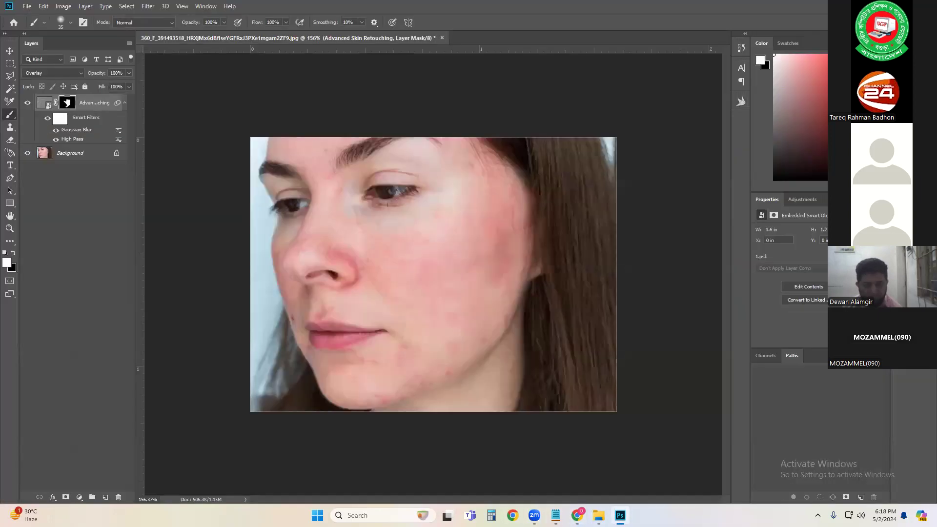
# Step: Quit Photoshop without saving changes to the document
pyautogui.hotkey('ctrl', 'q')
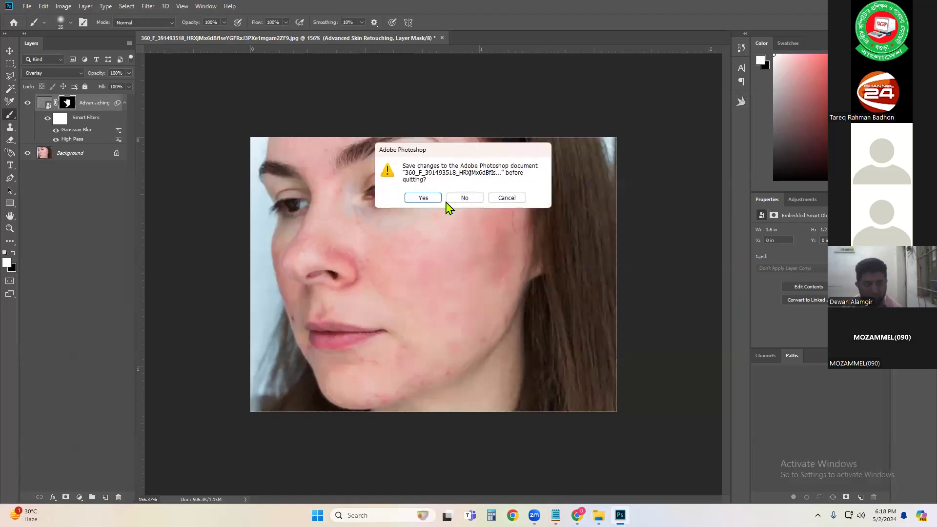
pyautogui.click(456, 203)
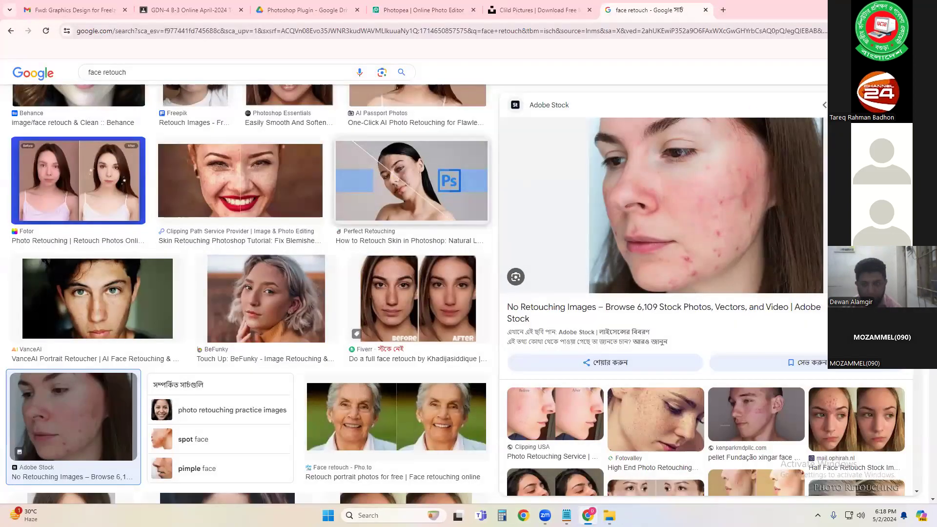
# Step: Switch to File Explorer and open the Downloads folder
pyautogui.click(880, 8)
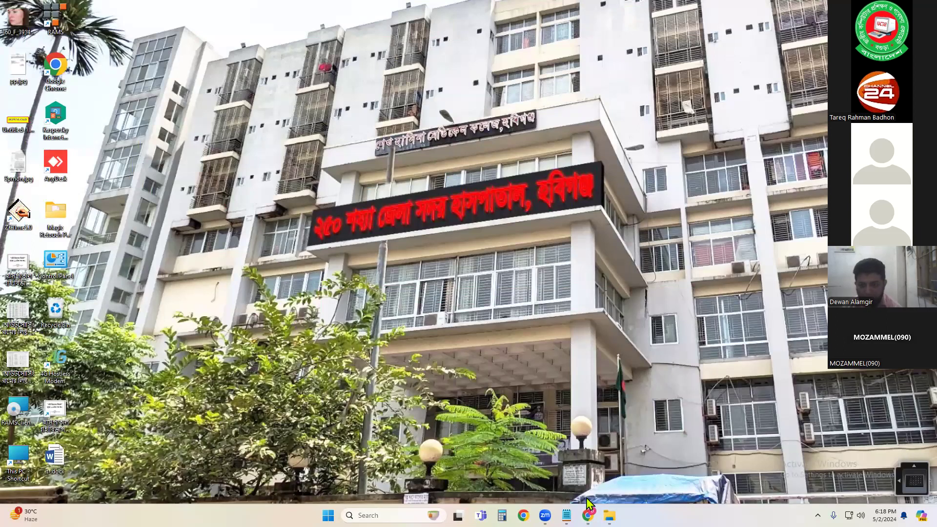
pyautogui.moveTo(608, 515)
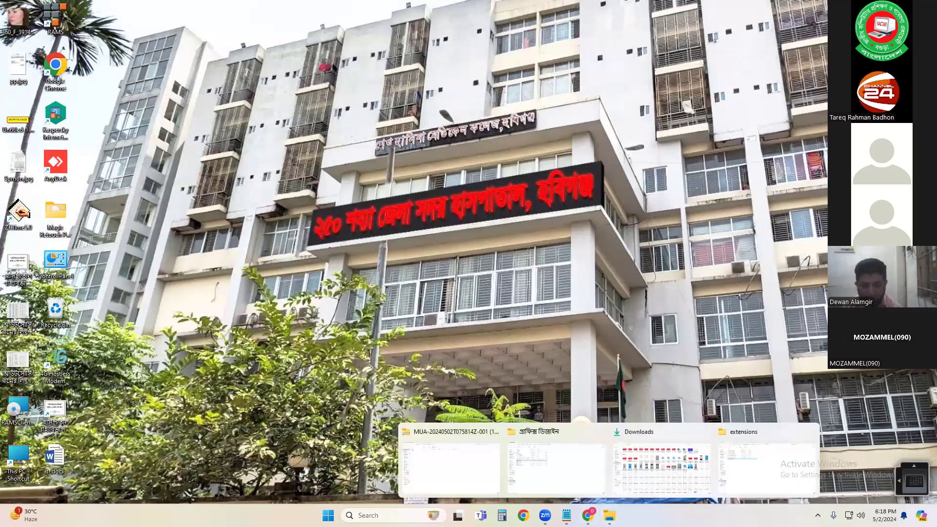
pyautogui.click(646, 464)
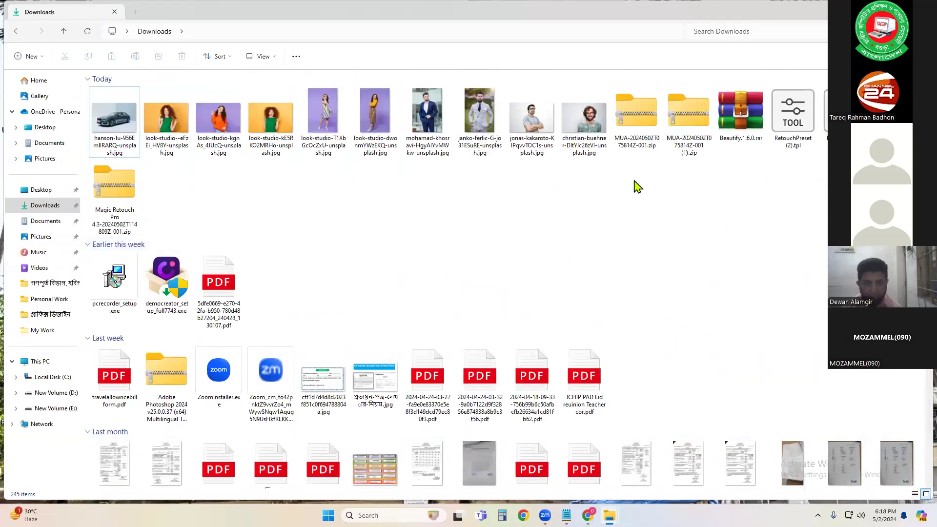
# Step: Browse the Downloads folder for the downloaded plugin files
pyautogui.click(754, 114)
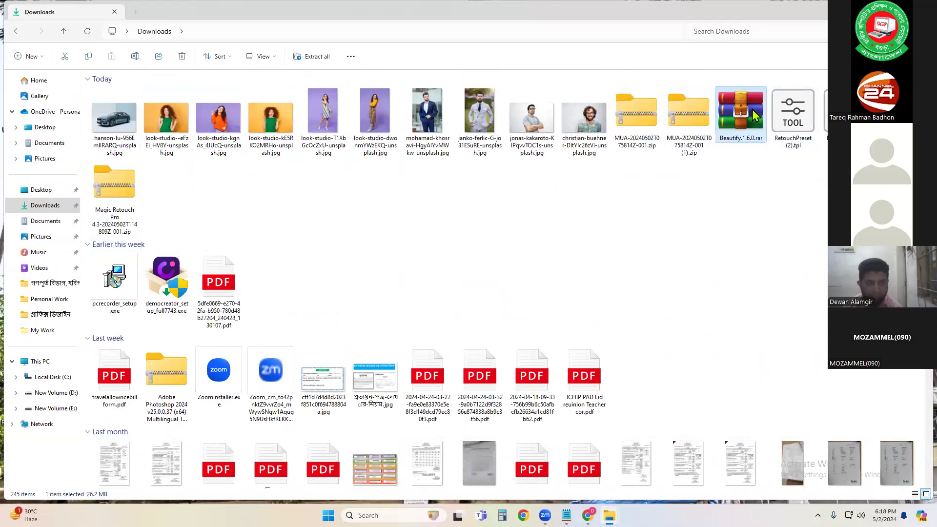
pyautogui.press('d')
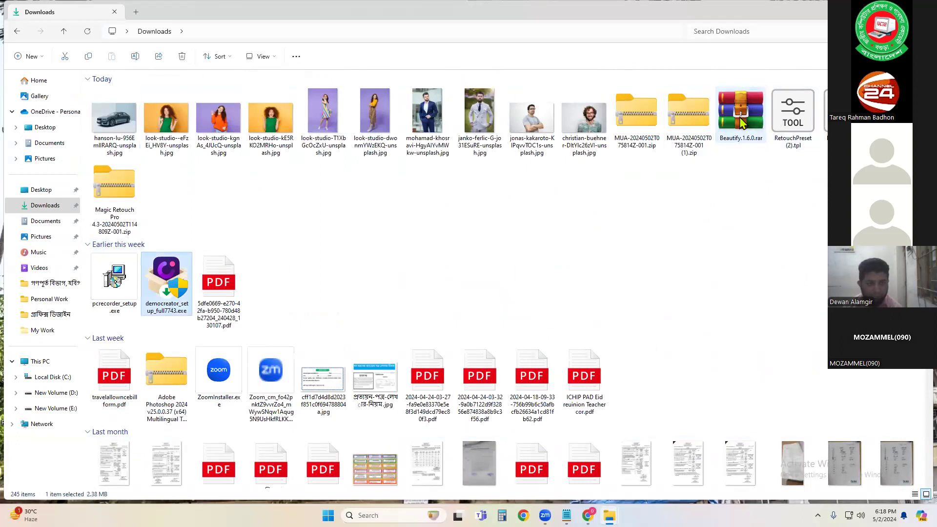
pyautogui.press('d')
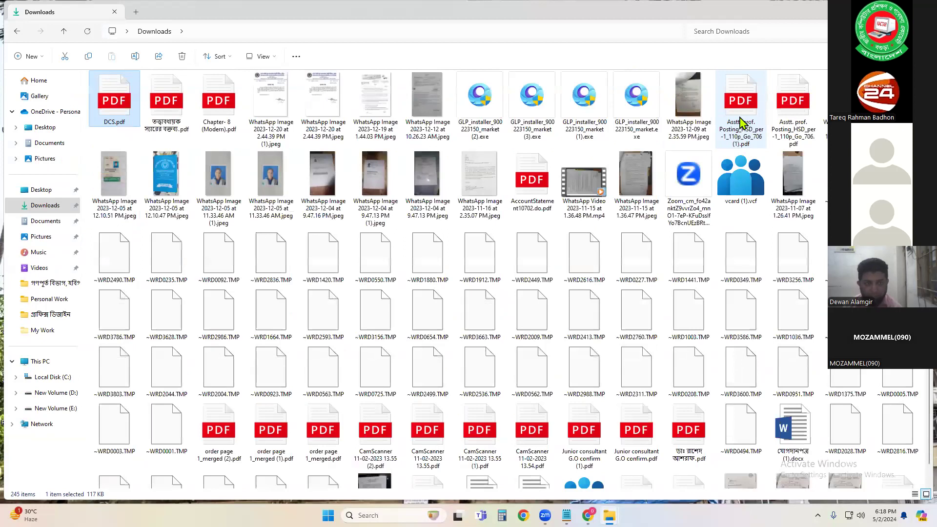
pyautogui.press('d')
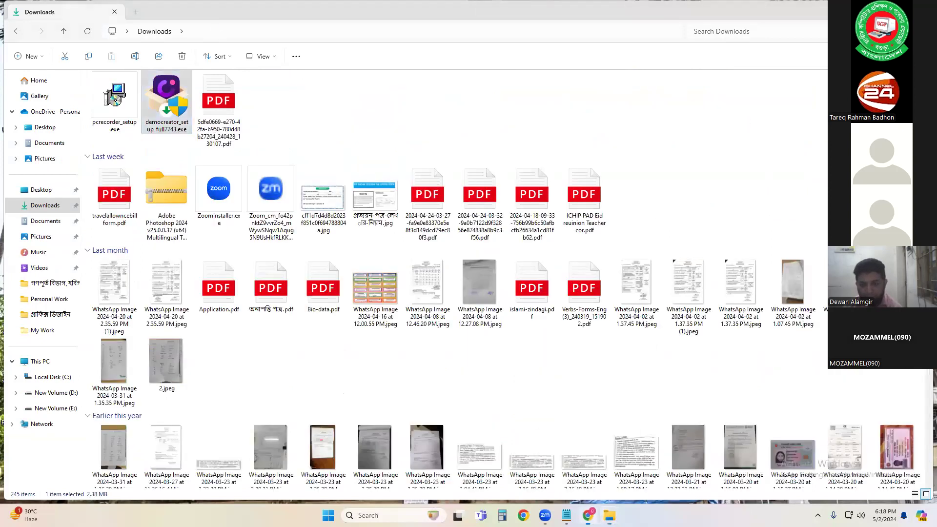
# Step: Switch to the Photoshop Plugin folder in Google Drive and download Delicious Retouch 4.1.3 [with License Key].zip
pyautogui.click(588, 515)
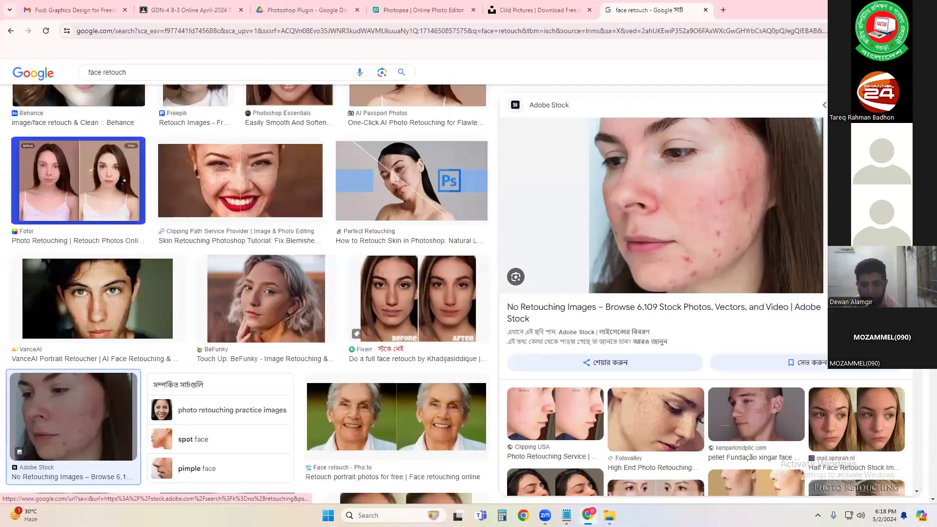
pyautogui.click(306, 11)
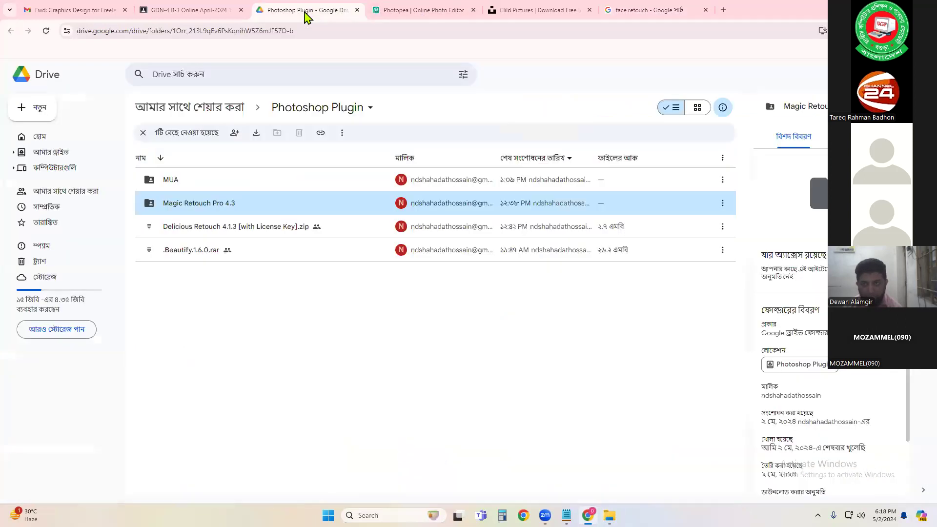
pyautogui.click(228, 238)
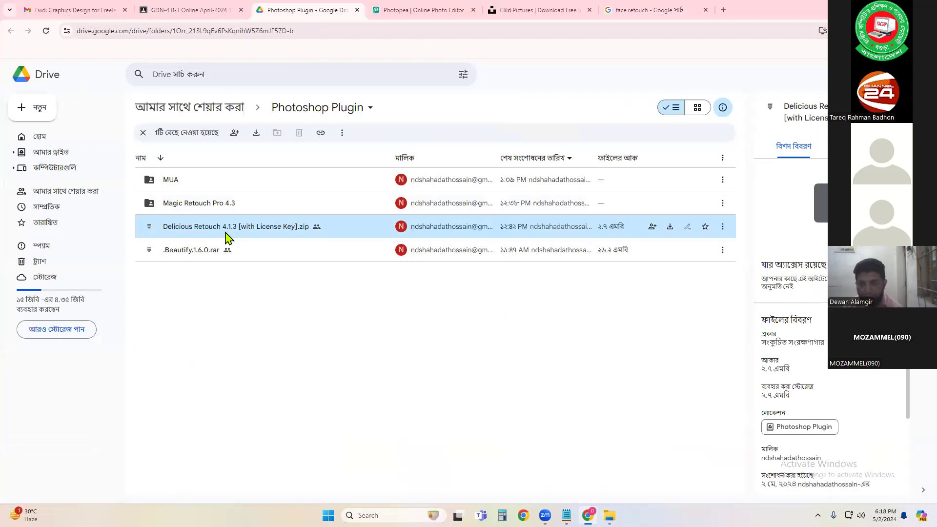
pyautogui.rightClick(226, 238)
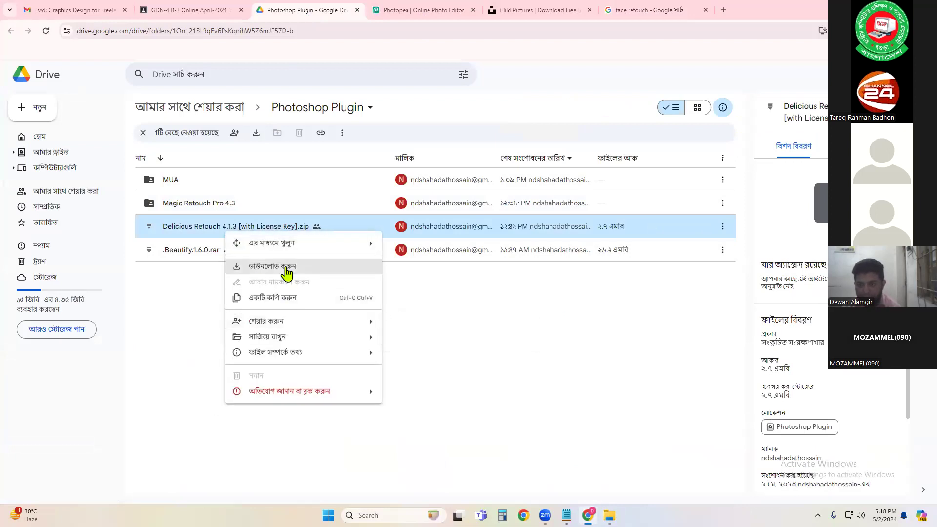
pyautogui.click(285, 271)
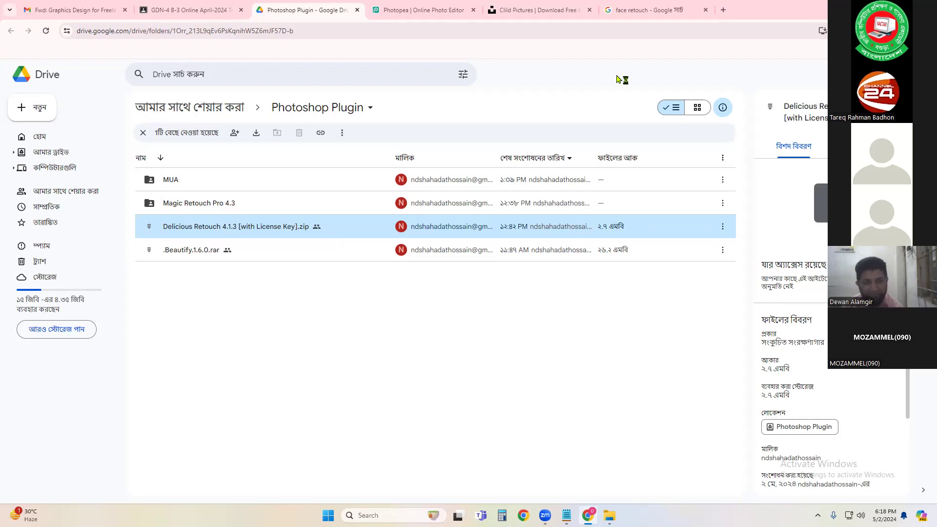
# Step: Return to the Downloads folder and open the downloaded Delicious Retouch 4.1.3 zip archive
pyautogui.click(784, 62)
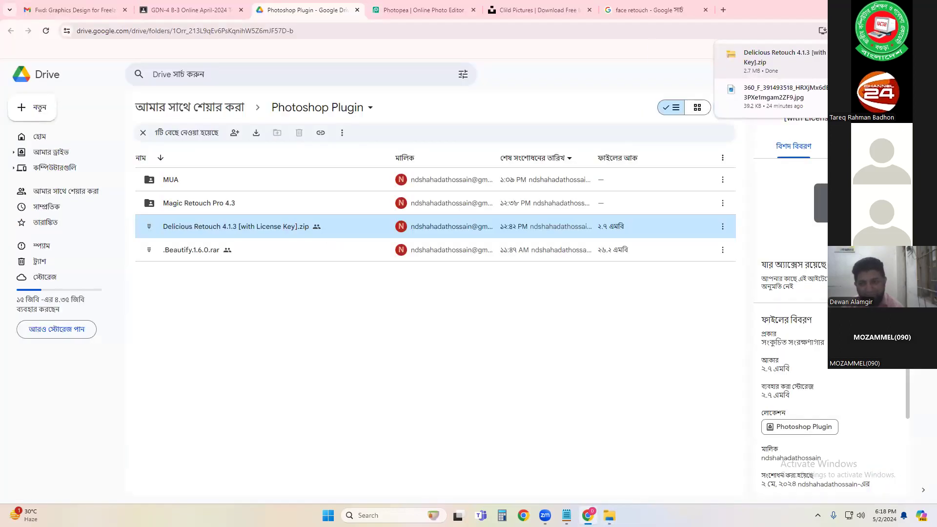
pyautogui.click(860, 62)
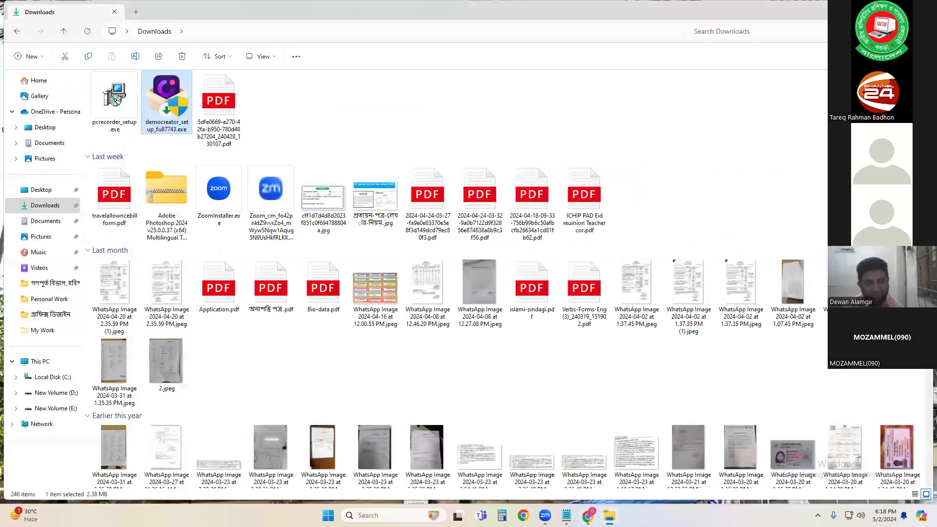
pyautogui.scroll(3, 222, 194)
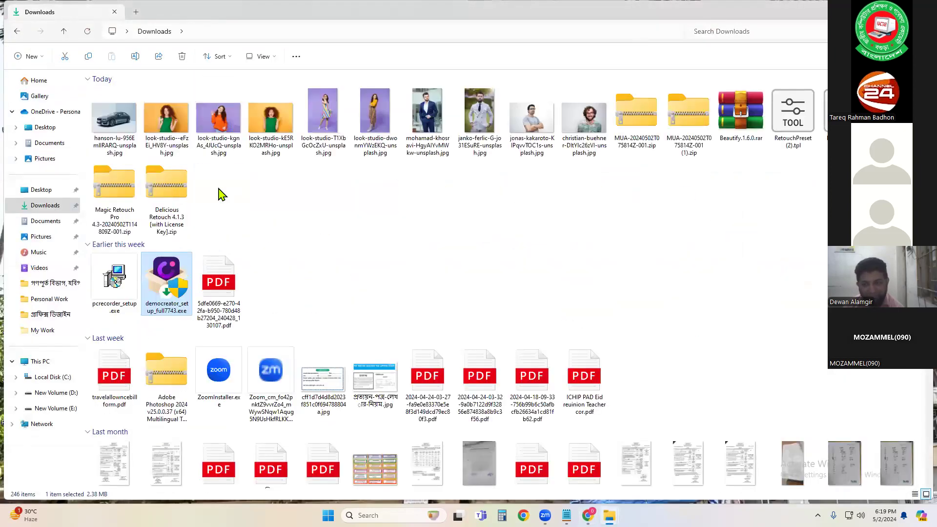
pyautogui.click(168, 198)
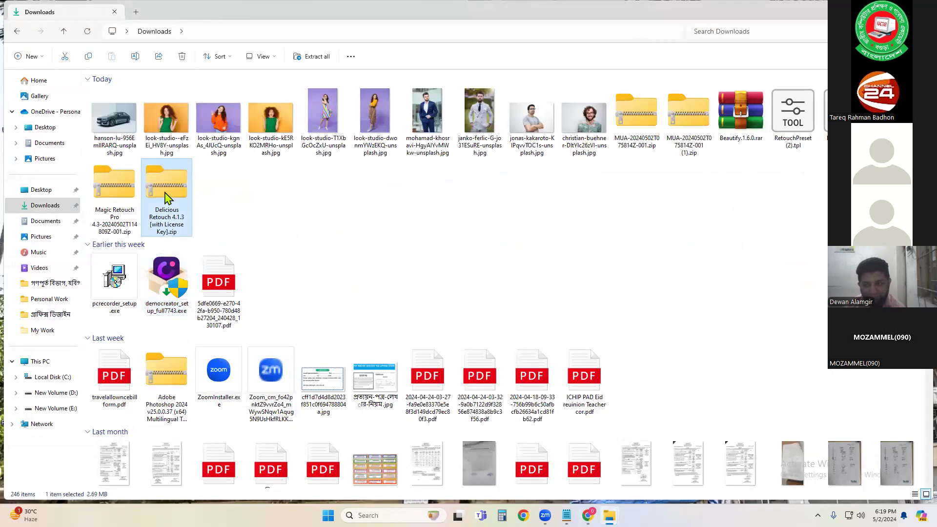
pyautogui.doubleClick(165, 197)
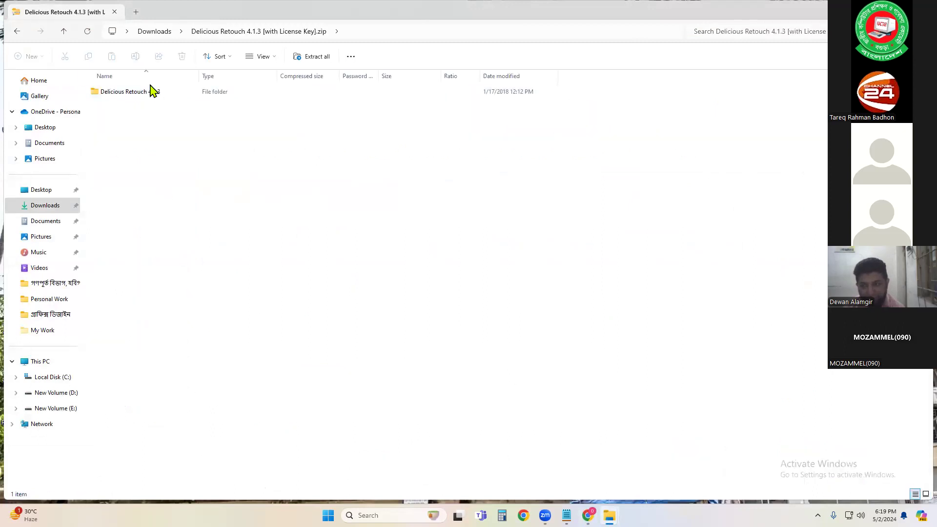
# Step: Copy the Delicious Retouch 4.1.3 folder from the archive to the Desktop
pyautogui.click(899, 10)
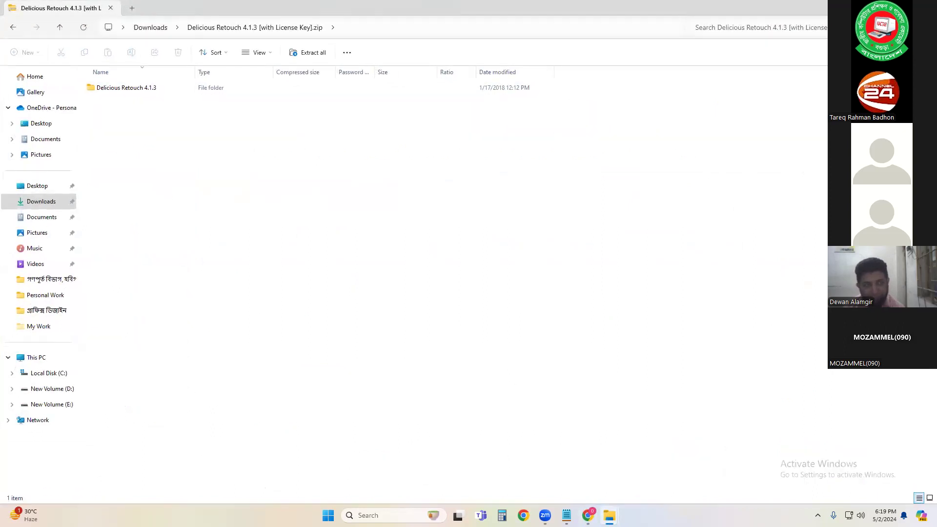
pyautogui.moveTo(816, 9); pyautogui.dragTo(821, 111)
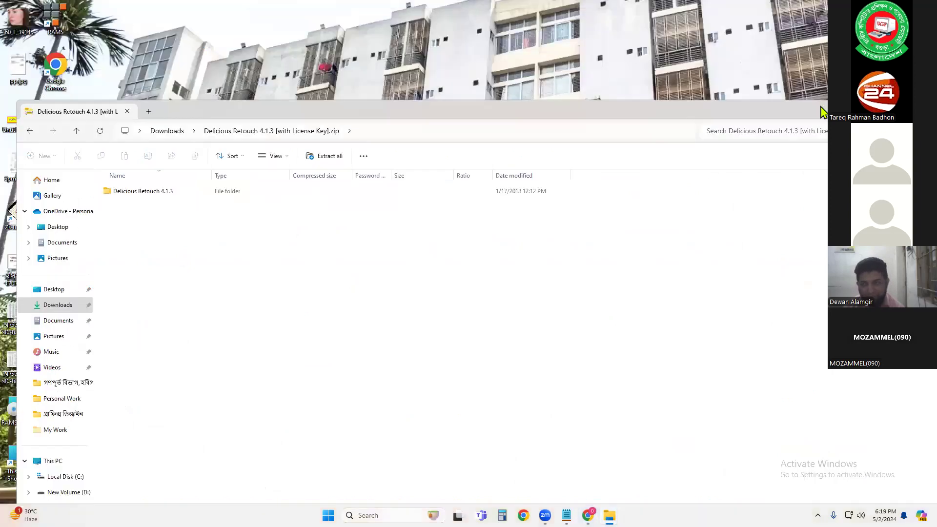
pyautogui.click(138, 191)
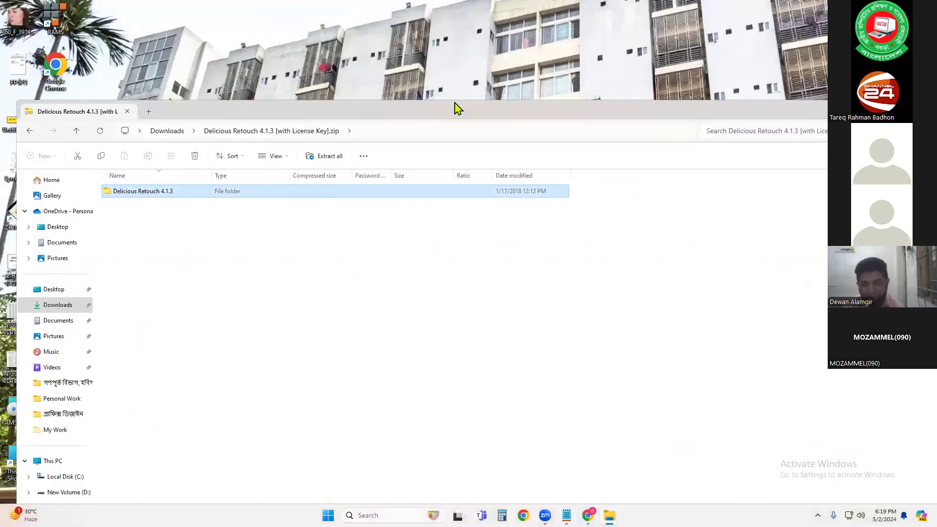
pyautogui.click(524, 74)
pyautogui.hotkey('ctrl', 'v')
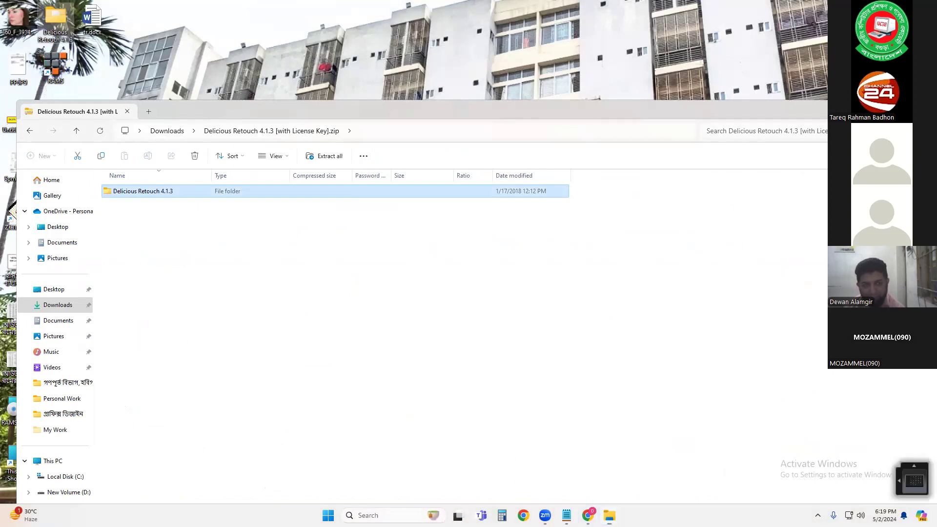
# Step: Open the Delicious Retouch 4.1.3 folder on the Desktop and open Installation Instructions.pdf
pyautogui.click(935, 516)
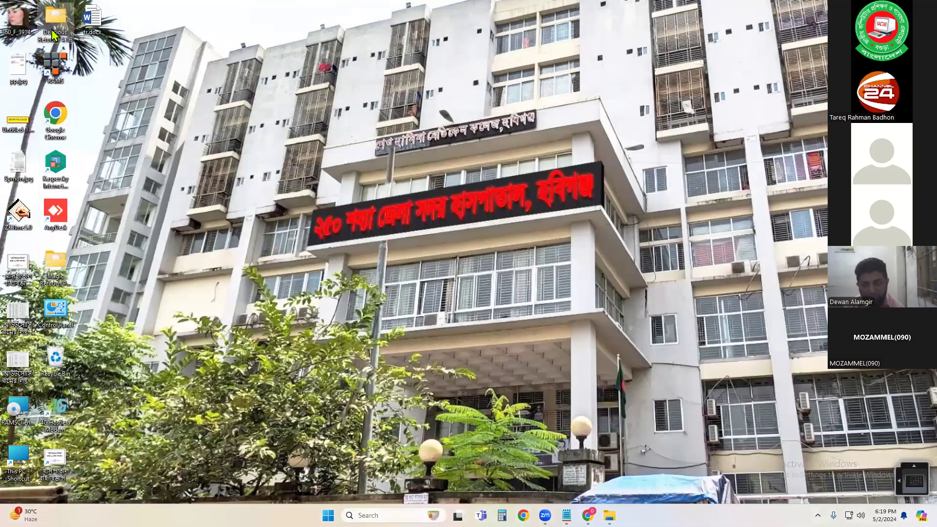
pyautogui.doubleClick(54, 35)
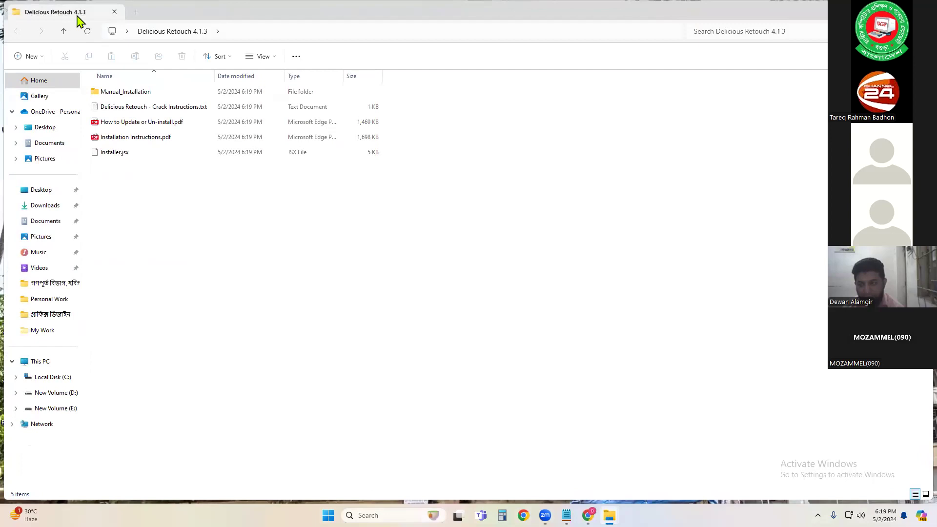
pyautogui.click(126, 137)
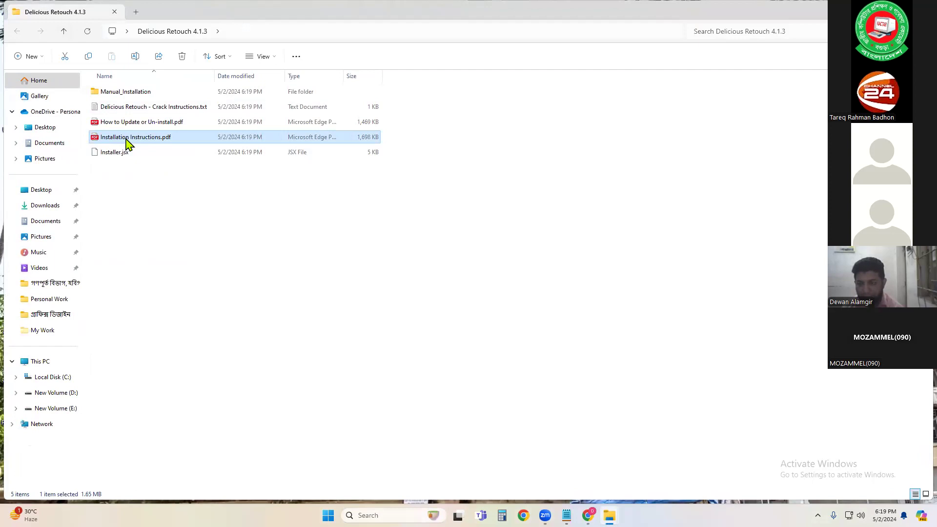
pyautogui.click(131, 123)
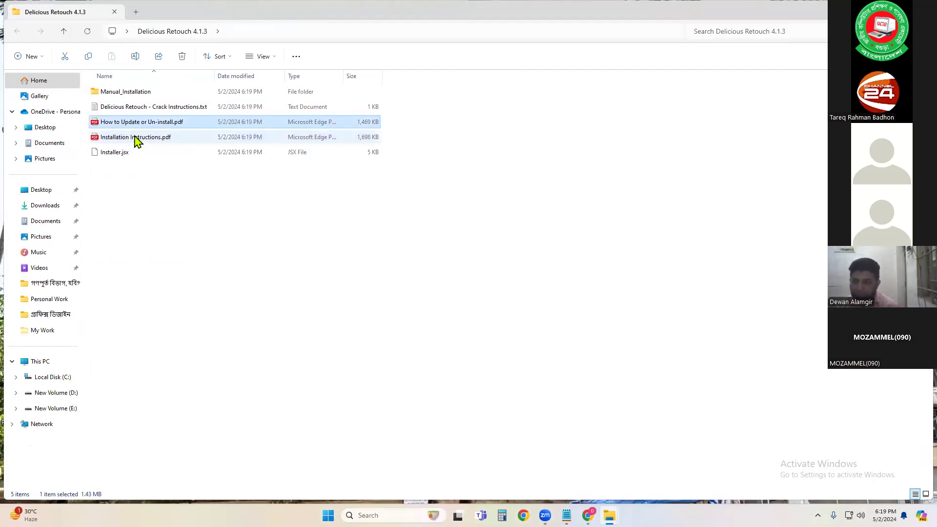
pyautogui.click(138, 141)
pyautogui.doubleClick(136, 139)
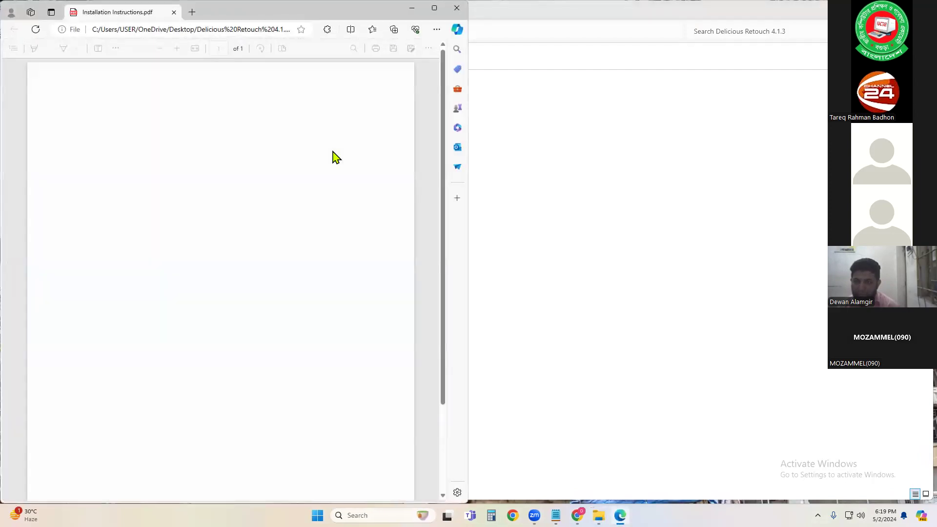
# Step: Read the Manual Installation section of the instructions, selecting the DeliciousRetouch4 folder name, then minimize the PDF
pyautogui.scroll(-1, 322, 188)
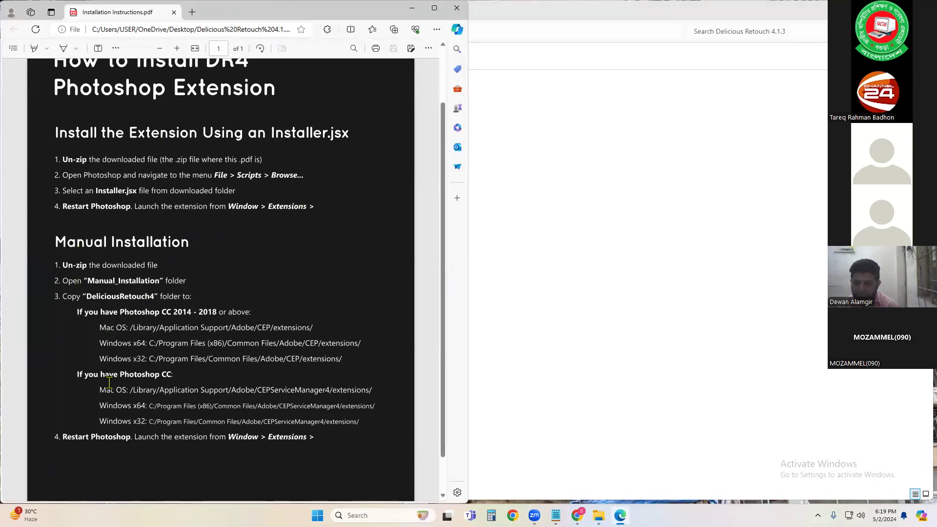
pyautogui.moveTo(105, 382); pyautogui.dragTo(145, 380)
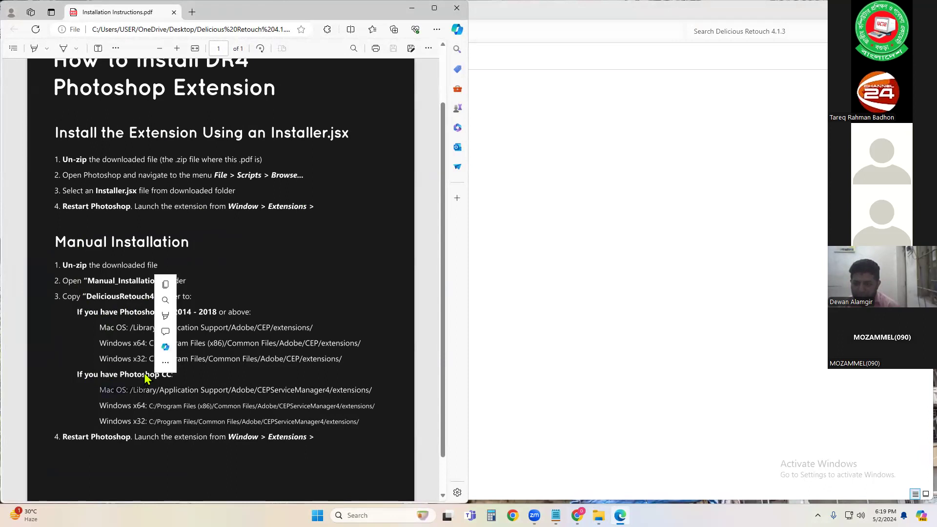
pyautogui.click(115, 271)
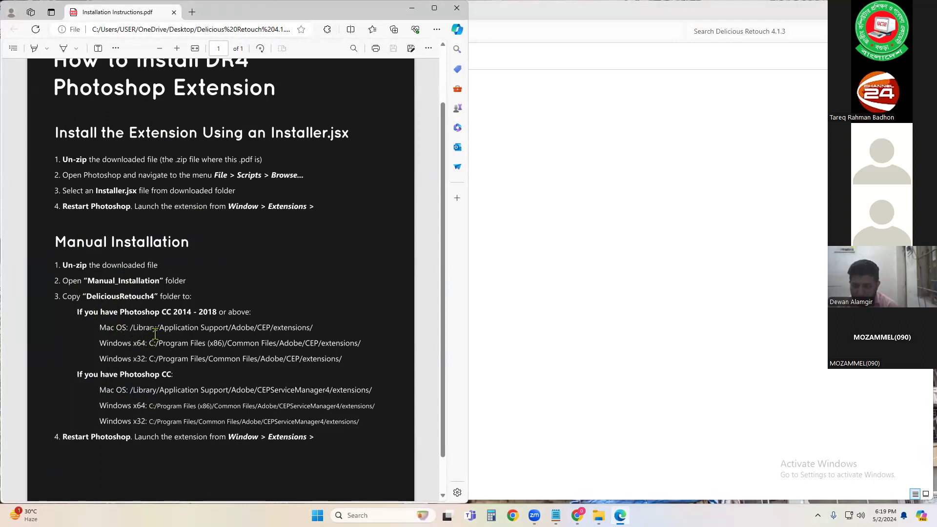
pyautogui.doubleClick(128, 298)
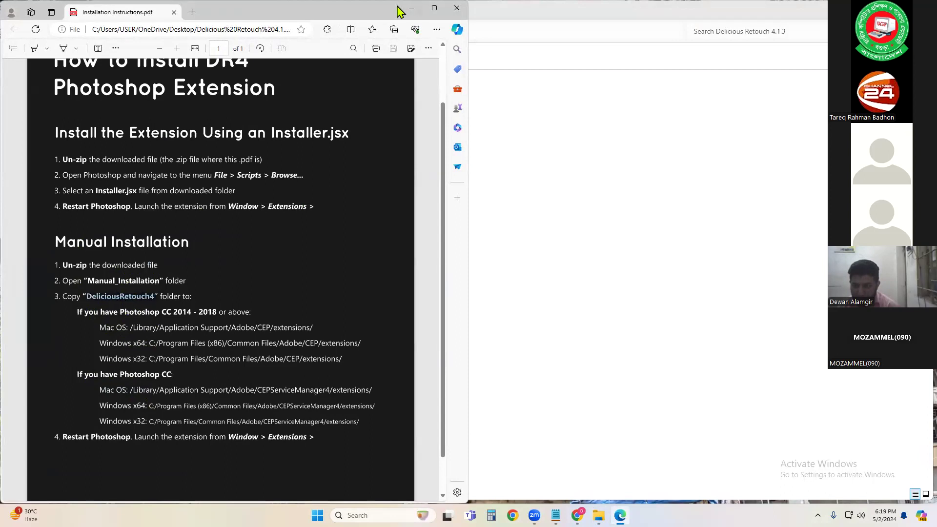
pyautogui.click(413, 8)
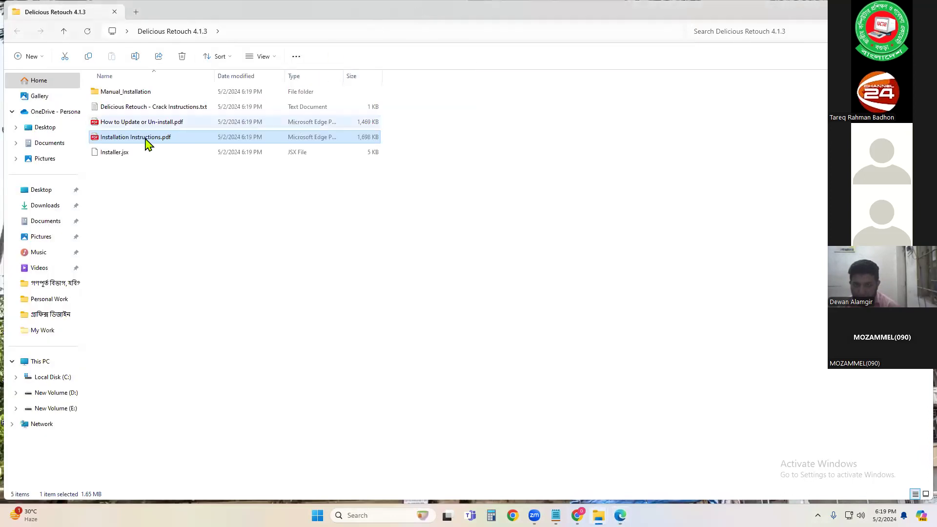
# Step: Open Manual_Installation, inspect the DeliciousRetouch4 folder, go back up and copy the DeliciousRetouch4 folder
pyautogui.doubleClick(123, 96)
pyautogui.click(130, 99)
pyautogui.doubleClick(129, 99)
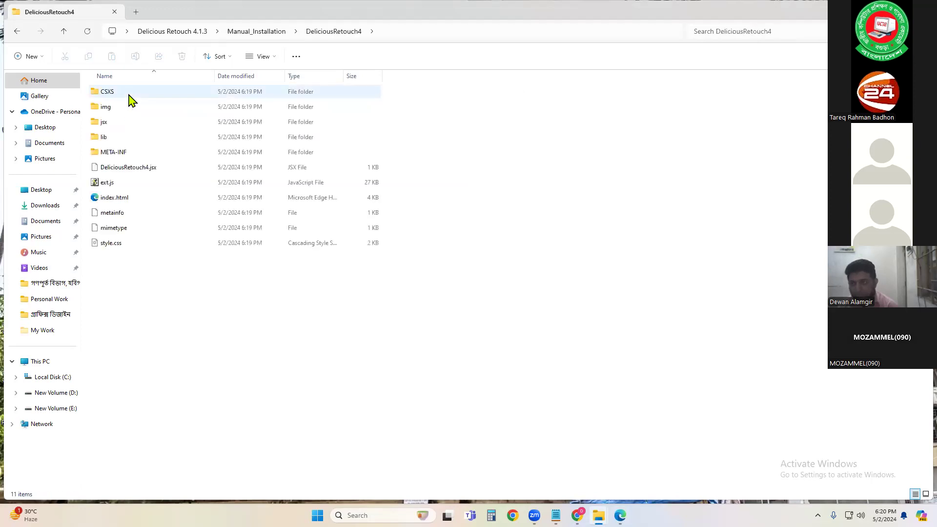
pyautogui.click(63, 31)
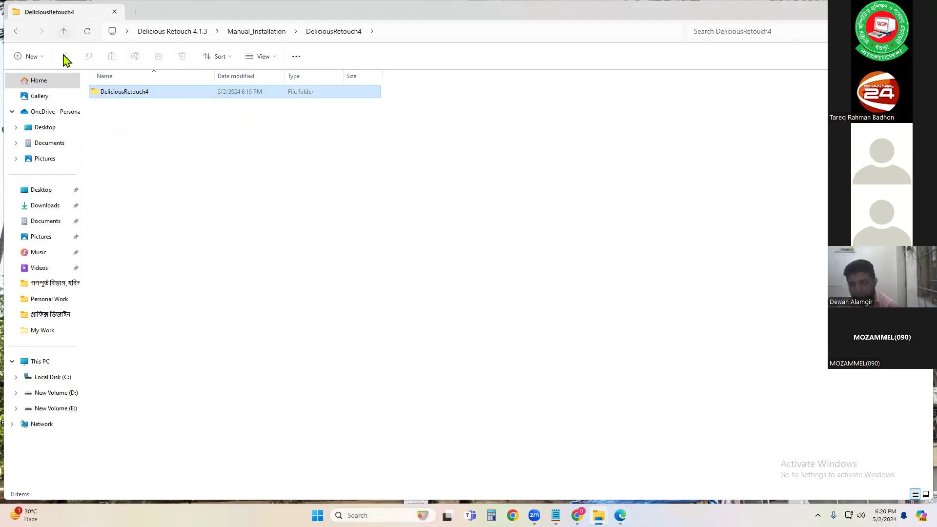
pyautogui.rightClick(122, 93)
pyautogui.click(151, 102)
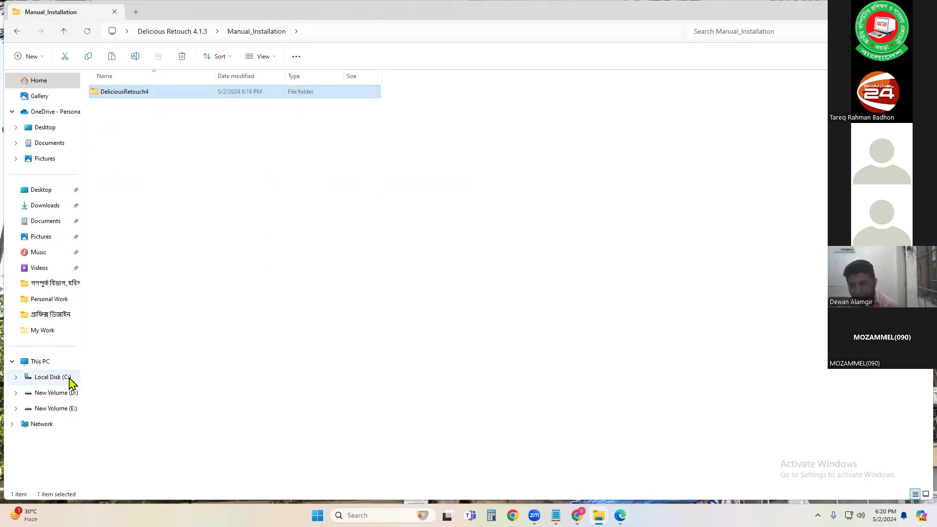
# Step: Paste the DeliciousRetouch4 folder into C:\Program Files (x86)\Common Files\Adobe\CEP\extensions, granting administrator permission
pyautogui.click(42, 364)
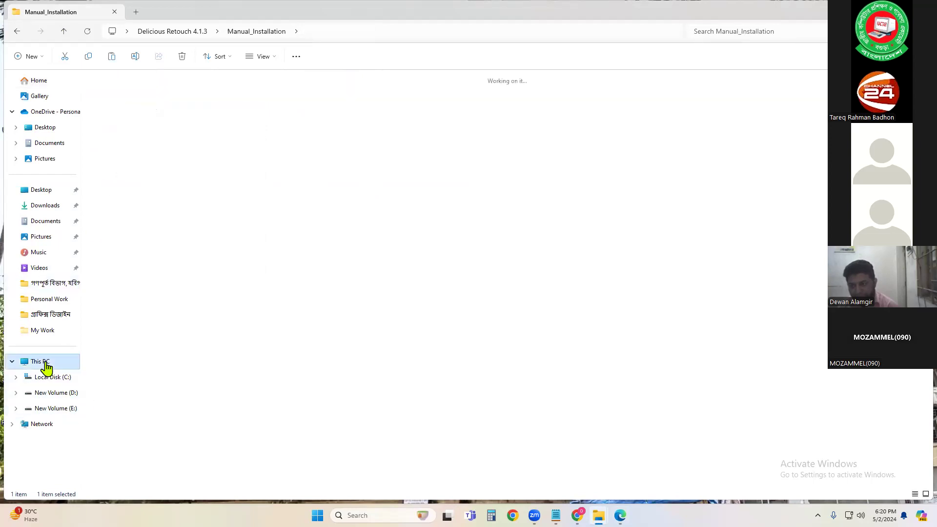
pyautogui.doubleClick(177, 91)
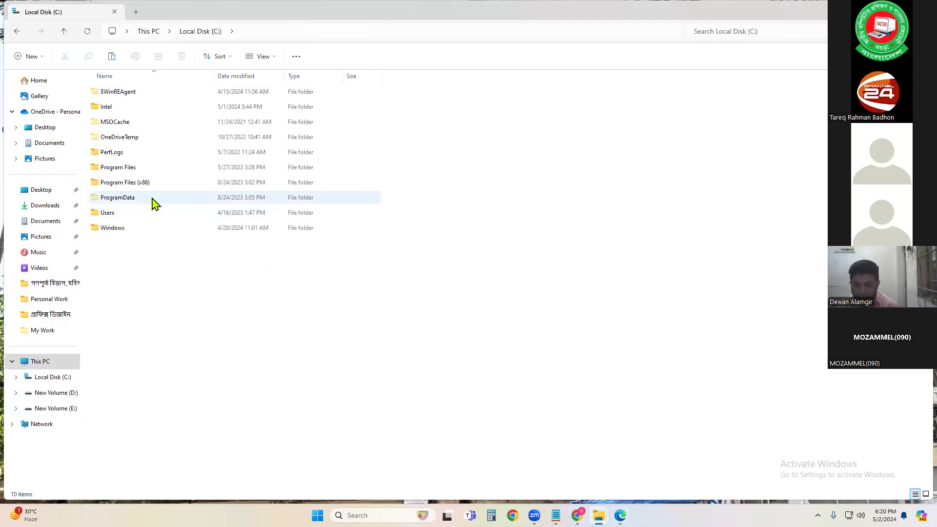
pyautogui.doubleClick(140, 183)
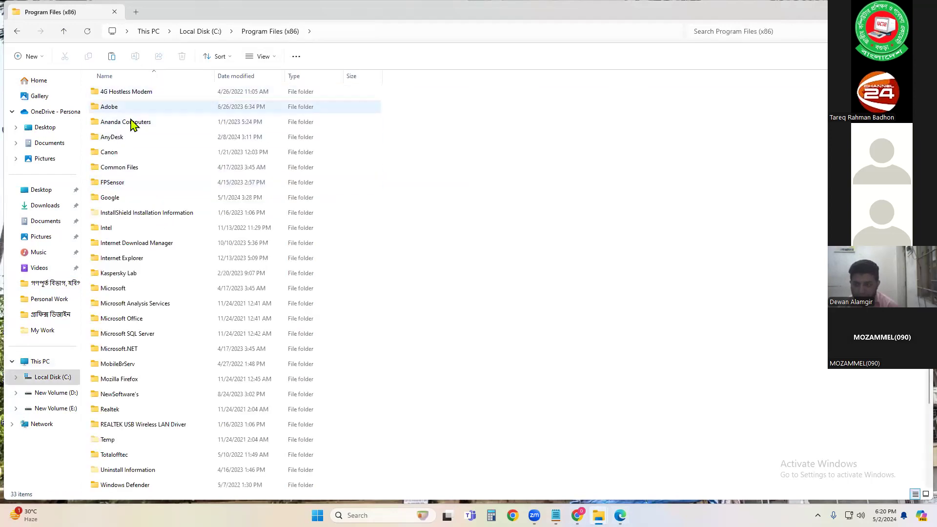
pyautogui.doubleClick(125, 168)
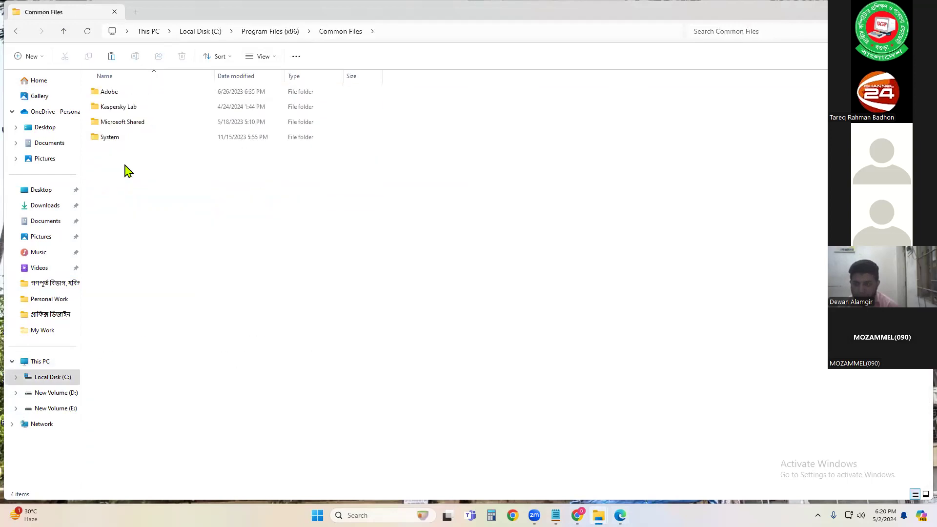
pyautogui.doubleClick(117, 96)
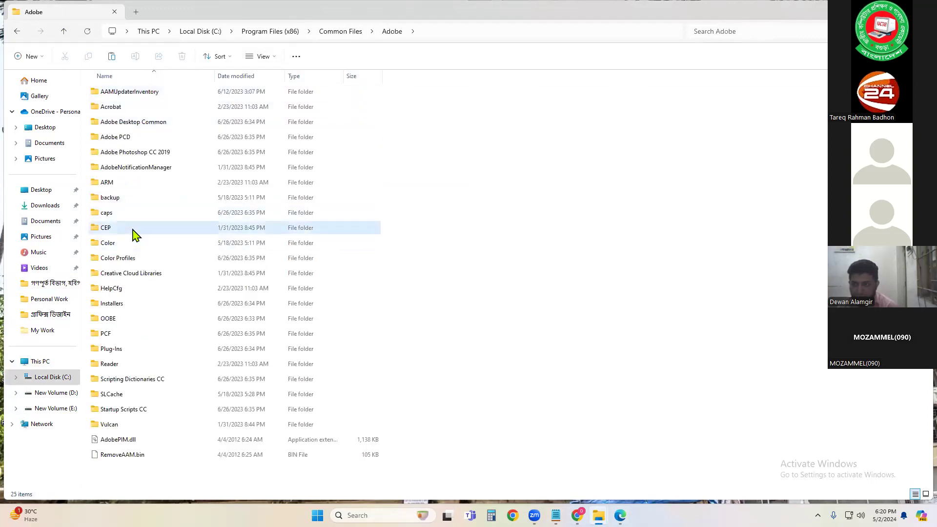
pyautogui.doubleClick(133, 229)
pyautogui.click(131, 95)
pyautogui.doubleClick(131, 94)
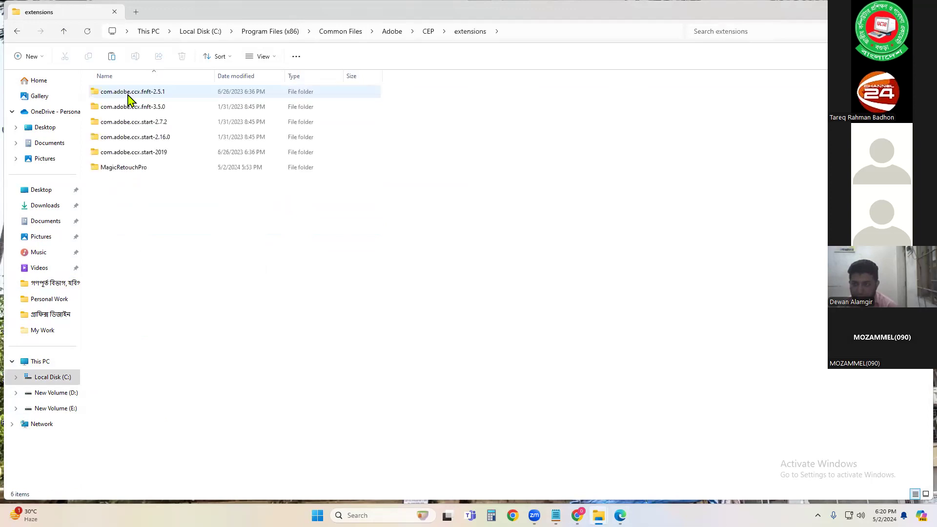
pyautogui.rightClick(174, 253)
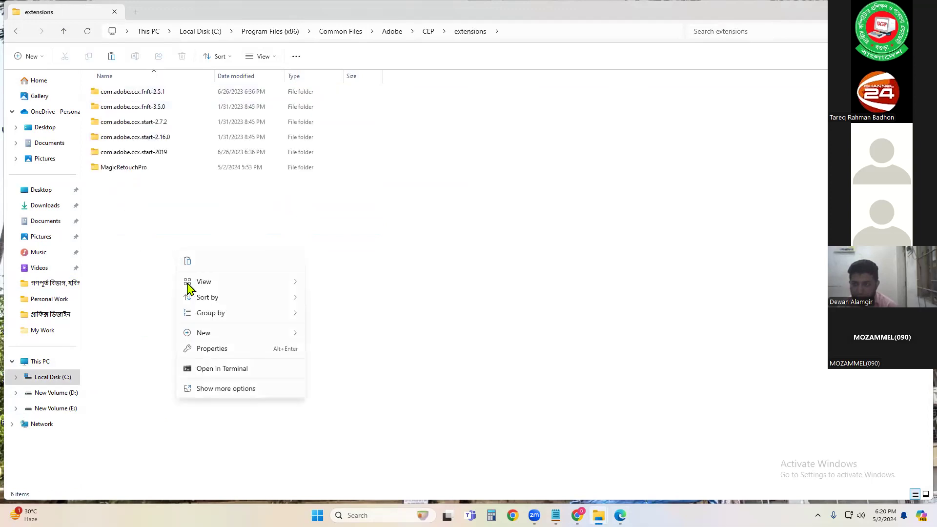
pyautogui.click(189, 261)
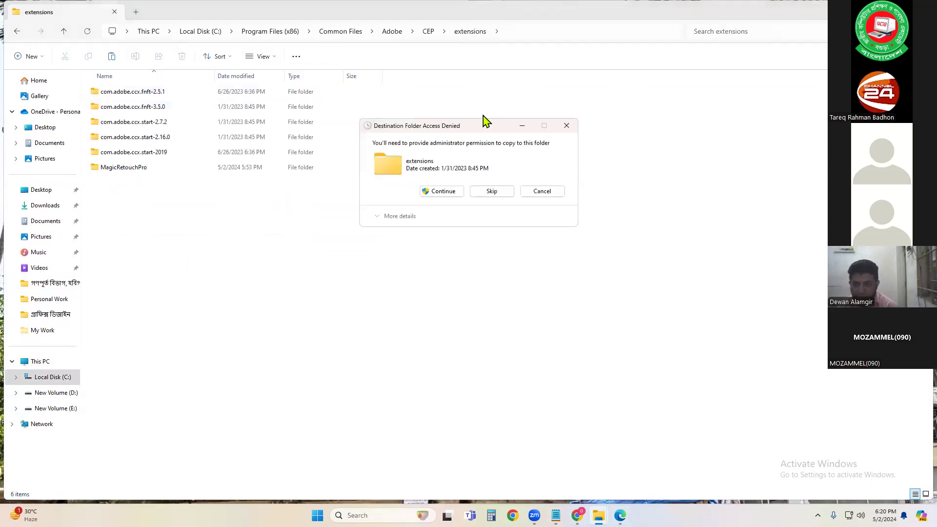
pyautogui.click(440, 192)
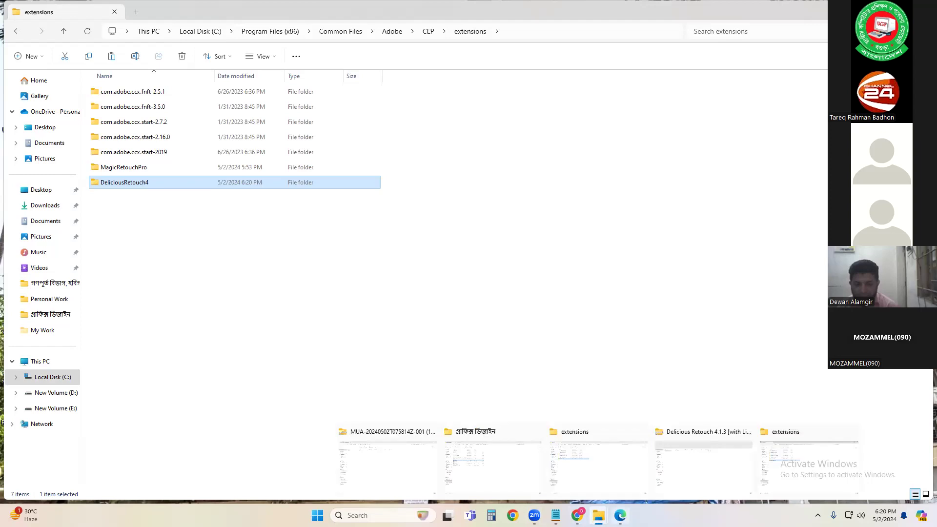
# Step: Check the Manual Installation paths in the Installation Instructions PDF, then minimize it
pyautogui.click(619, 515)
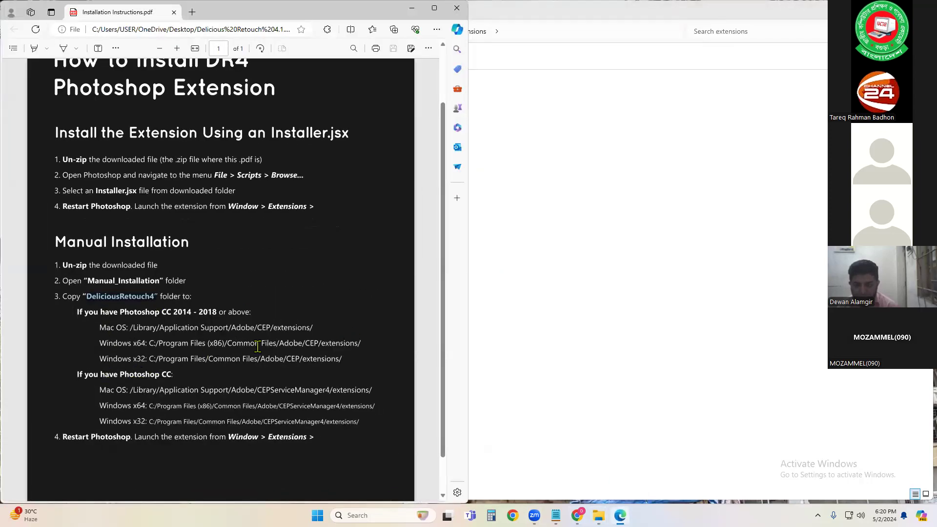
pyautogui.scroll(-1, 231, 359)
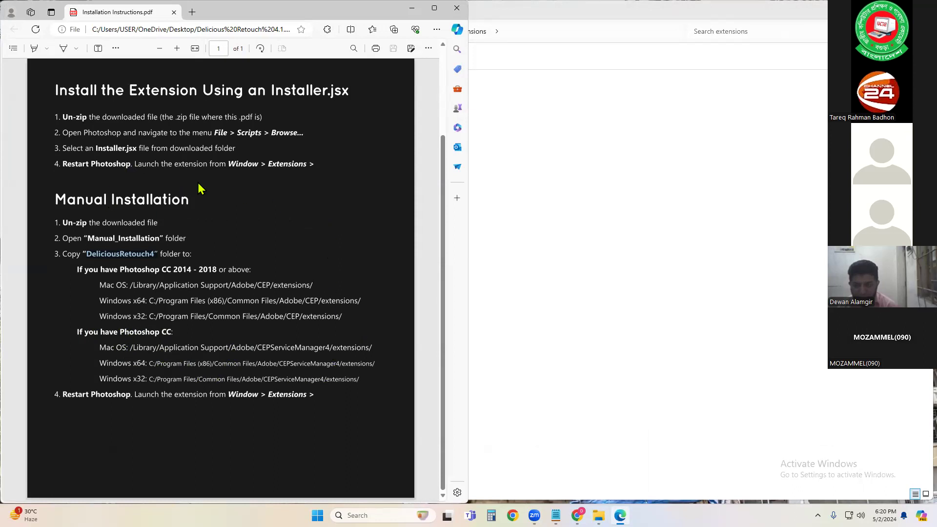
pyautogui.click(451, 12)
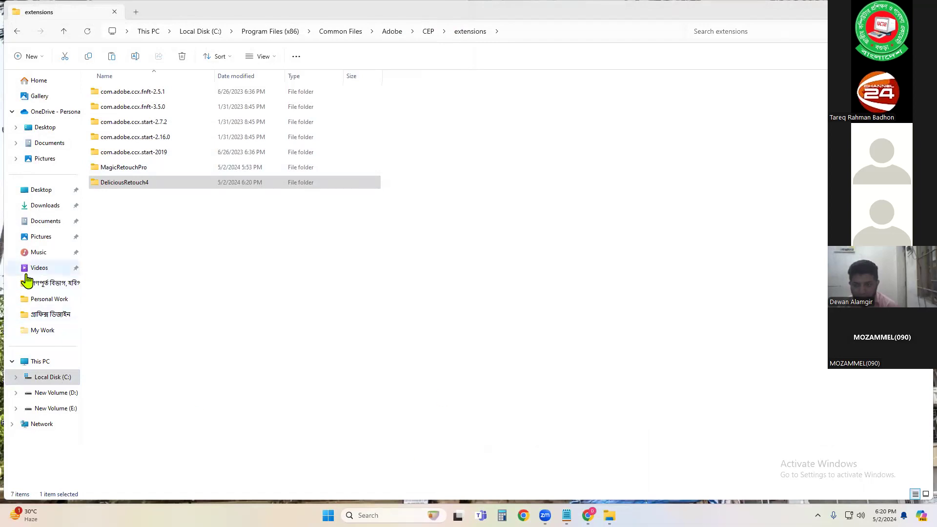
# Step: Open the Delicious Retouch 4.1.3 folder on the Desktop and select How to Update or Un-install.pdf
pyautogui.click(50, 191)
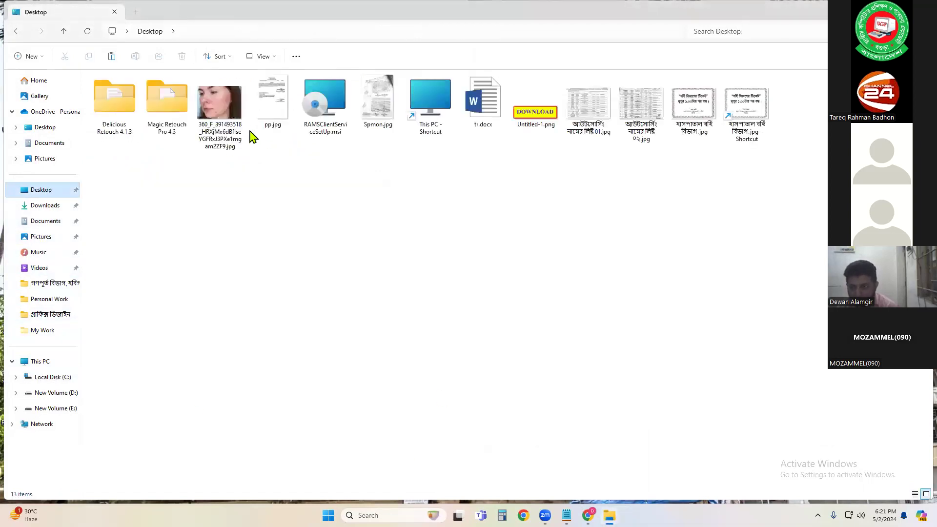
pyautogui.doubleClick(119, 122)
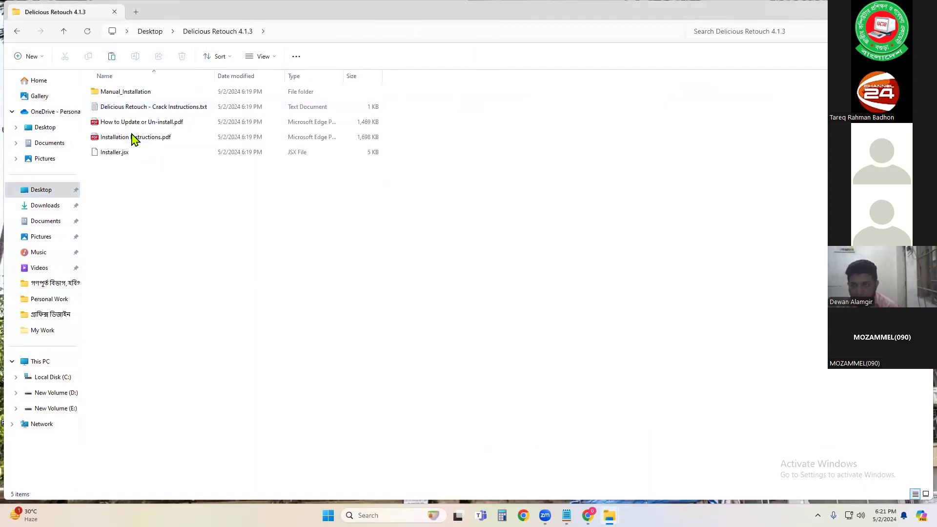
pyautogui.click(122, 125)
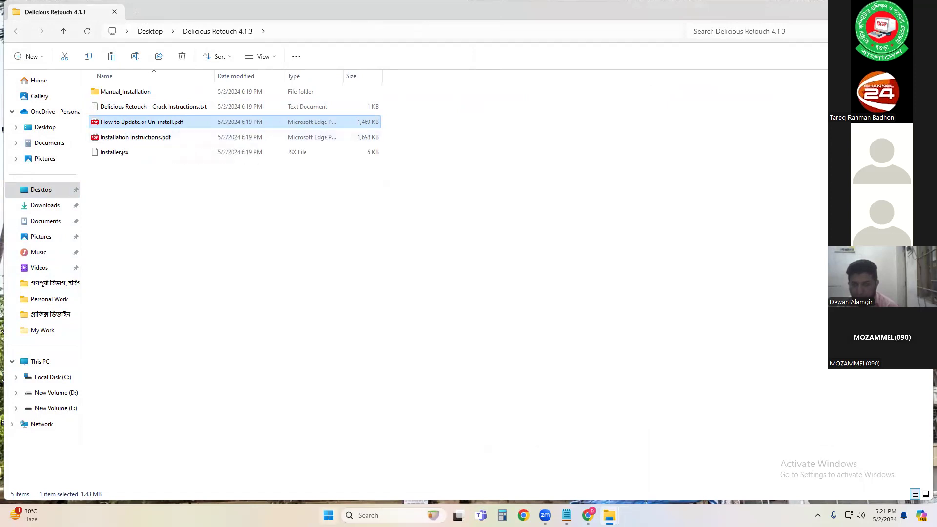
# Step: Launch Adobe Photoshop CC 2019 from the app list and open the recent acne portrait image
pyautogui.press('super')
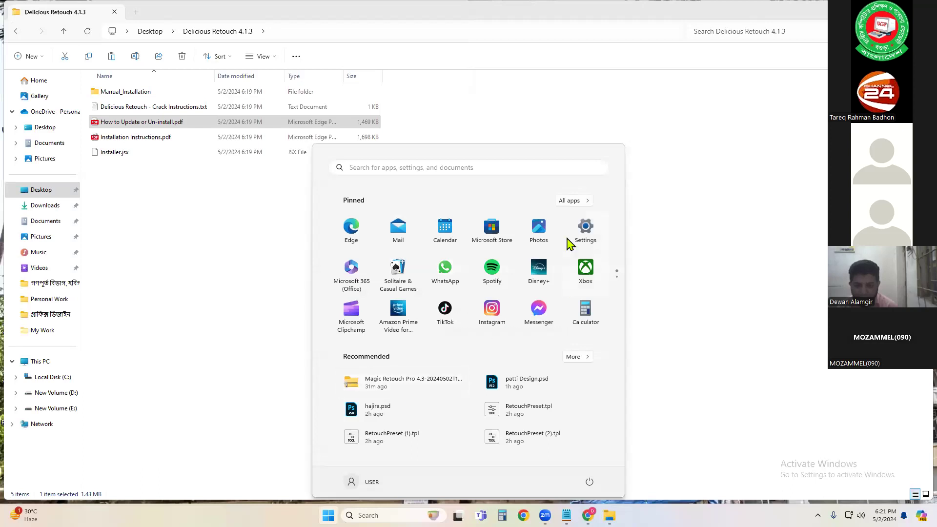
pyautogui.click(566, 201)
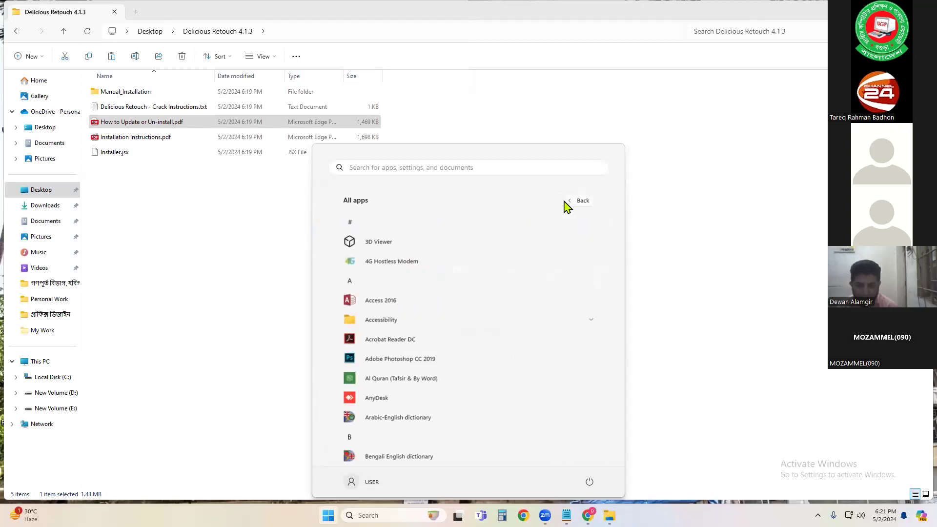
pyautogui.click(387, 361)
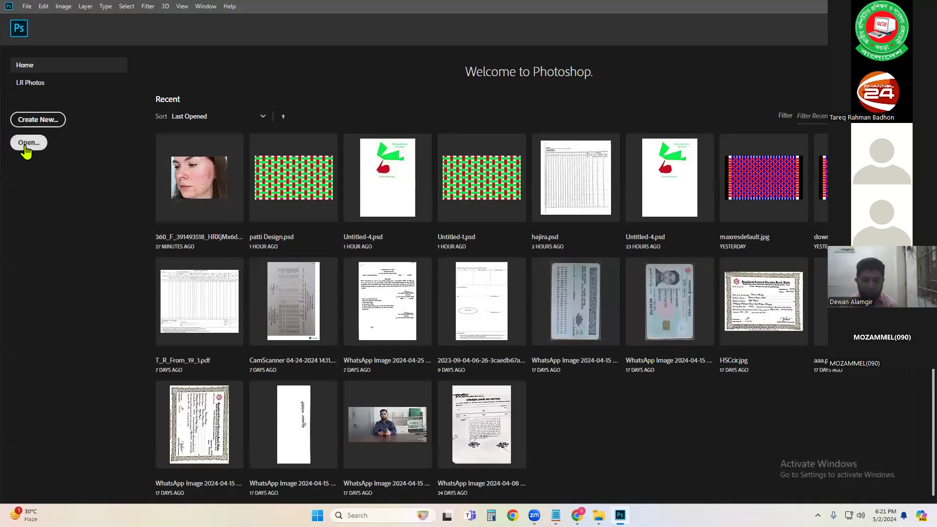
pyautogui.click(177, 170)
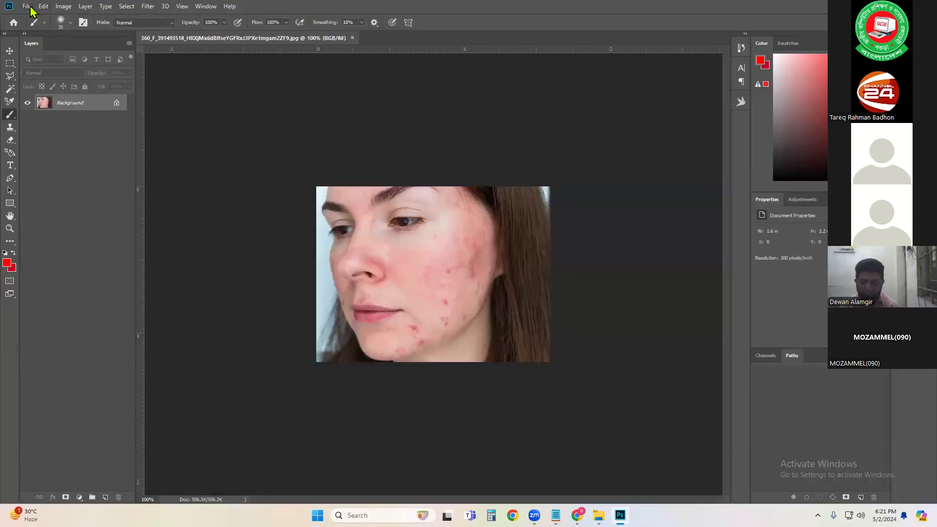
# Step: Open the Delicious Retouch 4 extension panel and try its Delicious Skin tool, dismissing the activation dialog
pyautogui.click(210, 6)
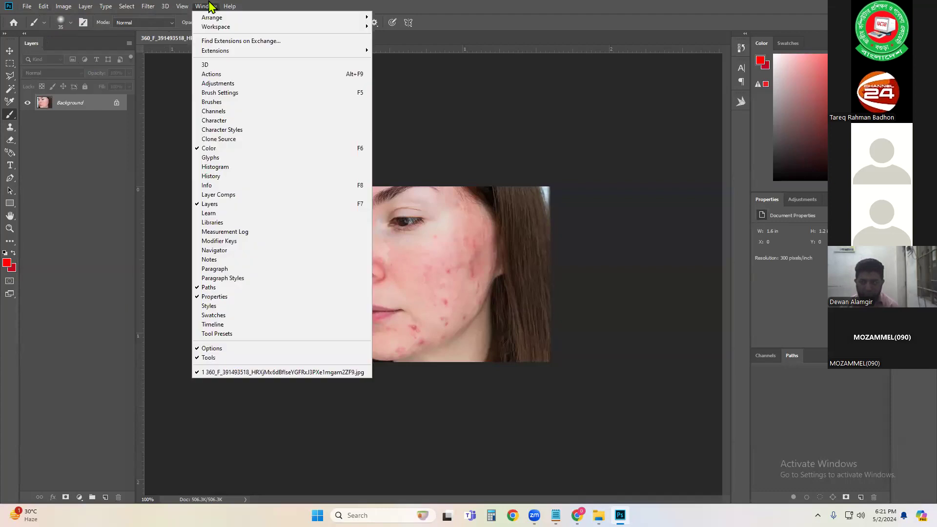
pyautogui.moveTo(227, 51)
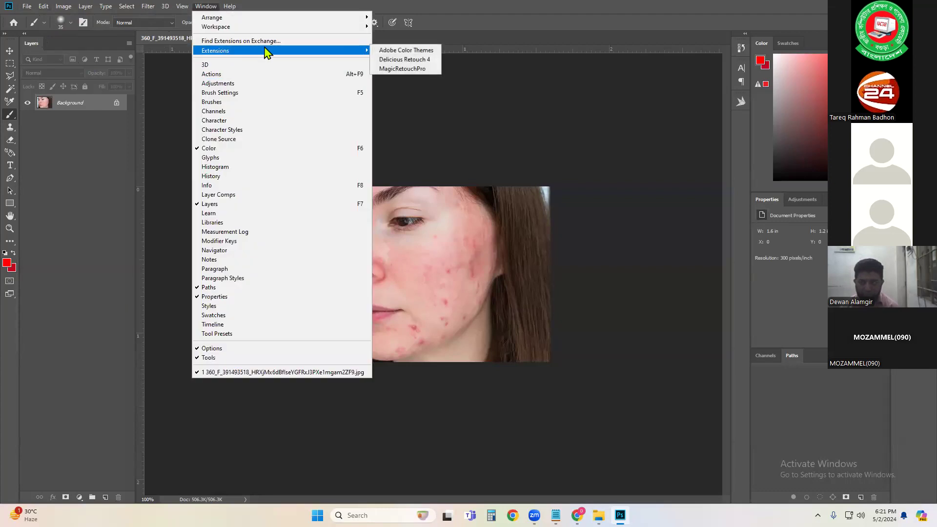
pyautogui.click(400, 59)
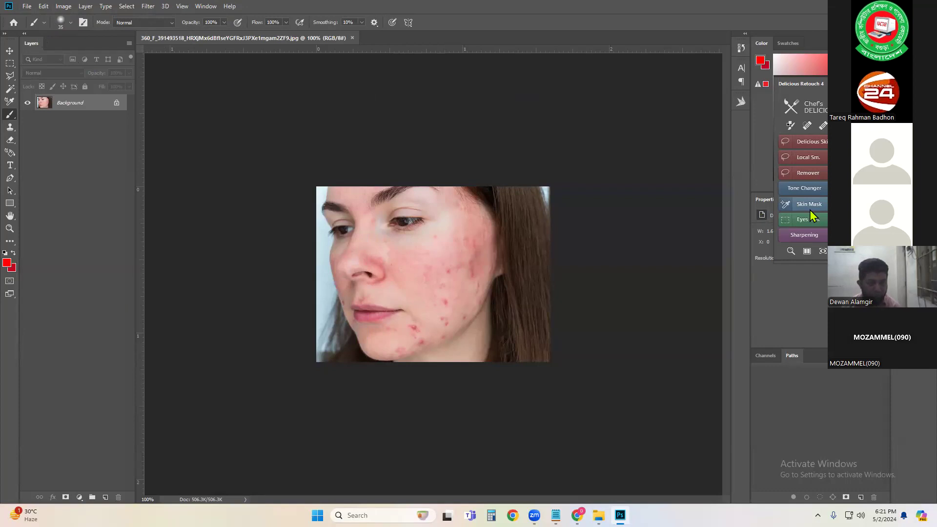
pyautogui.click(808, 142)
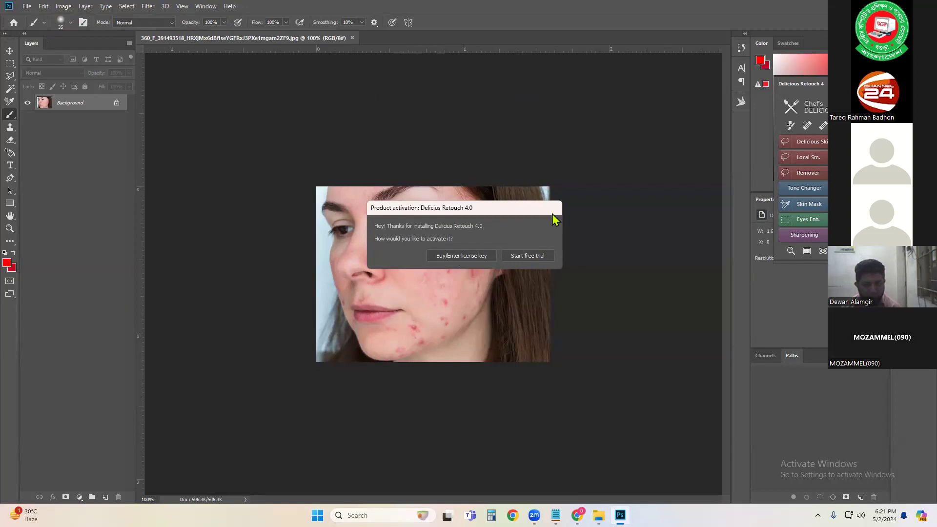
pyautogui.press('Escape')
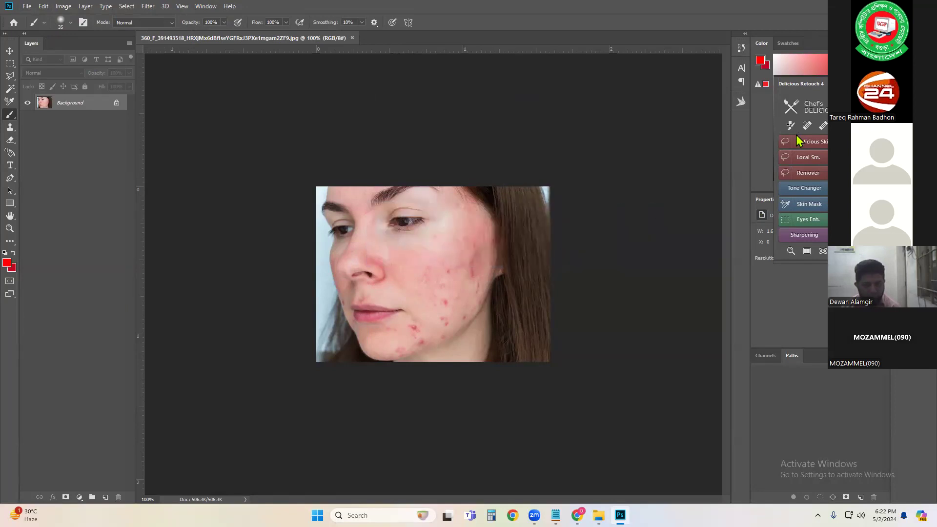
# Step: Run Installer.jsx from the Desktop's Delicious Retouch 4.1.3 folder as a Photoshop script and acknowledge completion
pyautogui.click(10, 50)
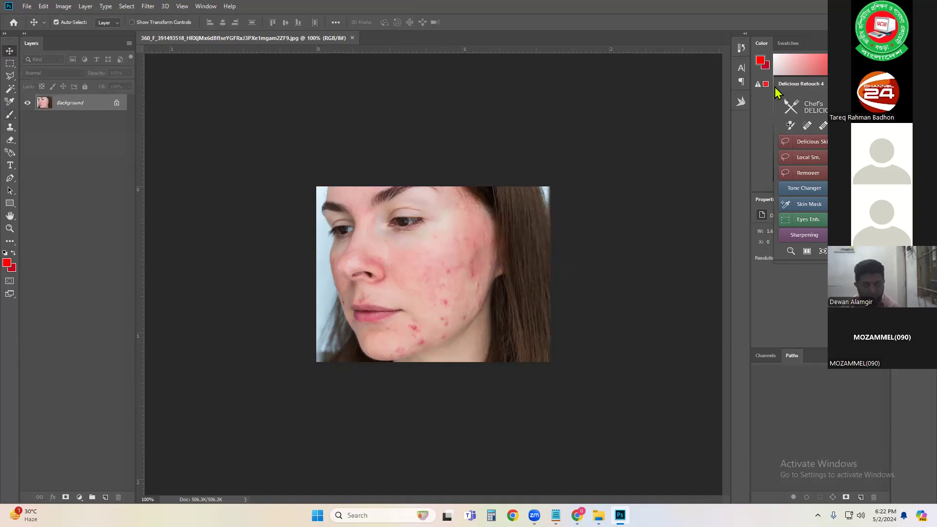
pyautogui.click(26, 8)
pyautogui.moveTo(46, 236)
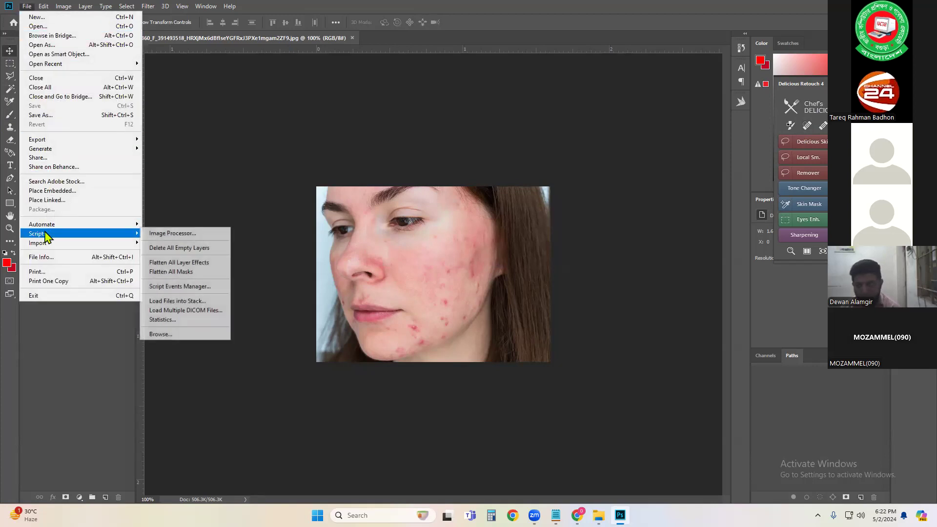
pyautogui.click(191, 335)
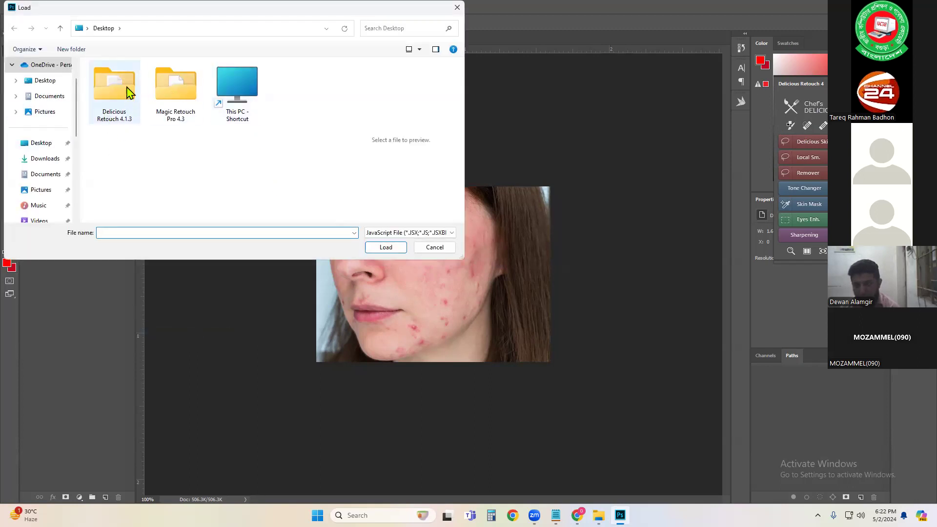
pyautogui.click(118, 107)
pyautogui.doubleClick(117, 107)
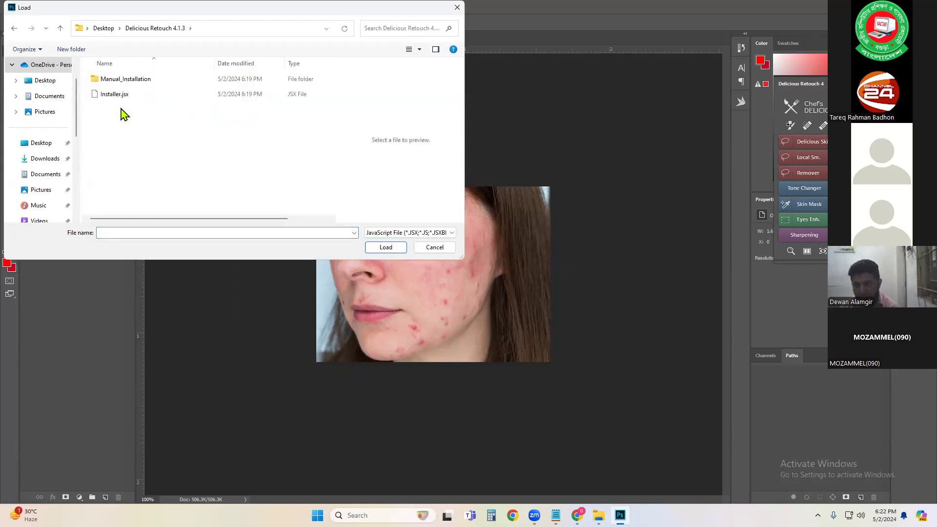
pyautogui.click(132, 99)
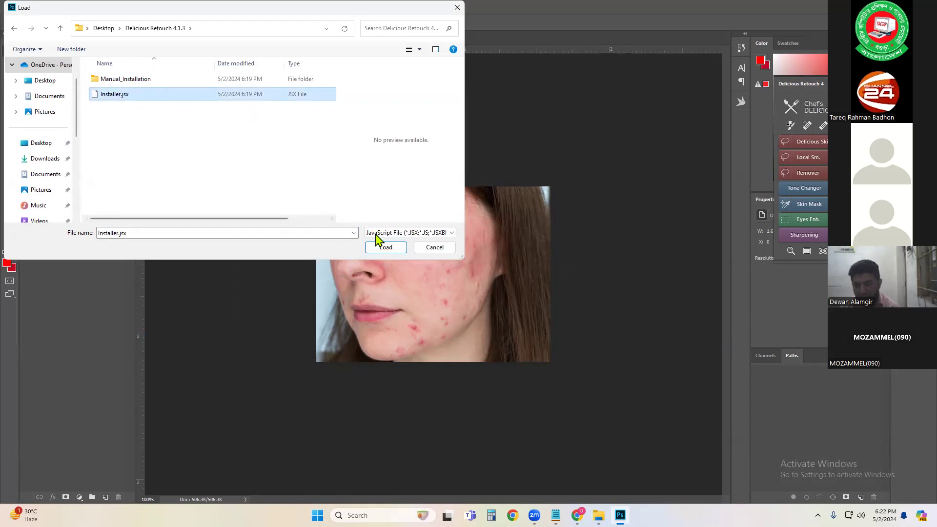
pyautogui.click(393, 247)
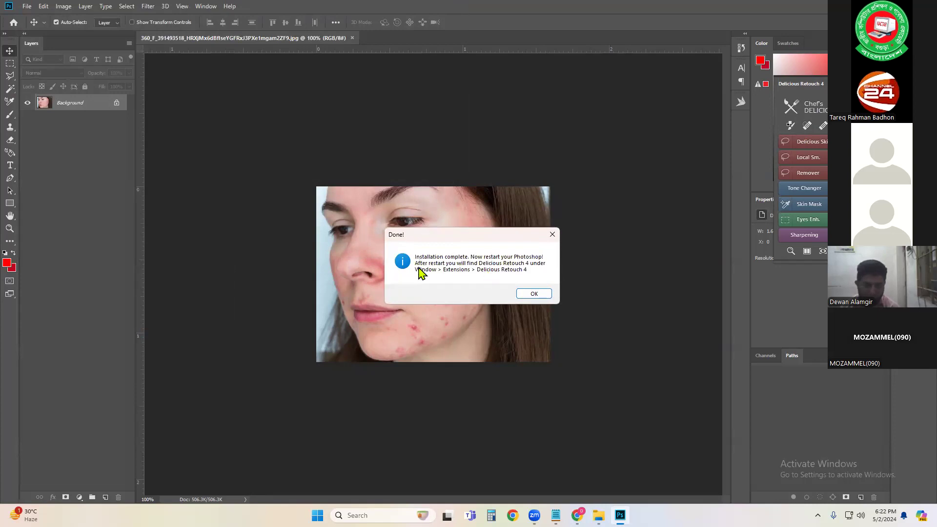
pyautogui.click(532, 294)
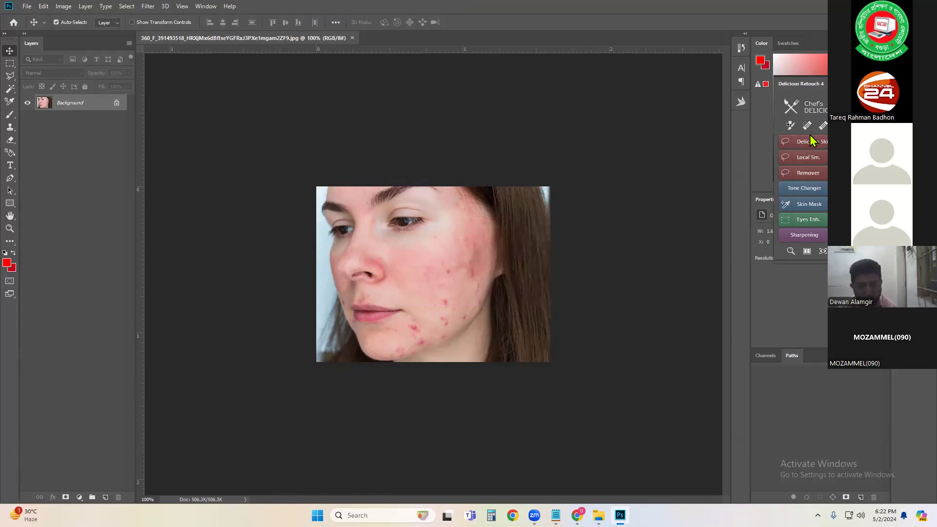
# Step: Open the Delicious Retouch - Crack Instructions.txt file from the Delicious Retouch 4.1.3 folder and select the license key
pyautogui.click(599, 515)
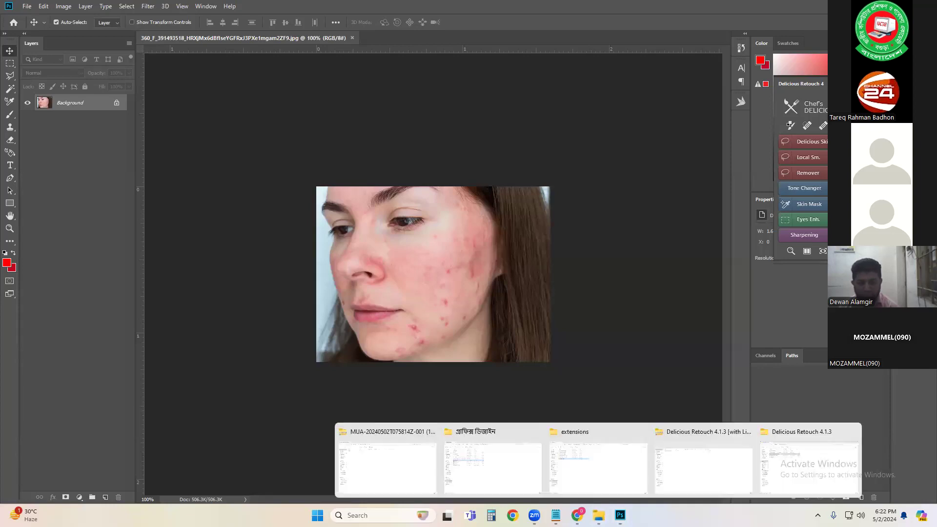
pyautogui.click(776, 454)
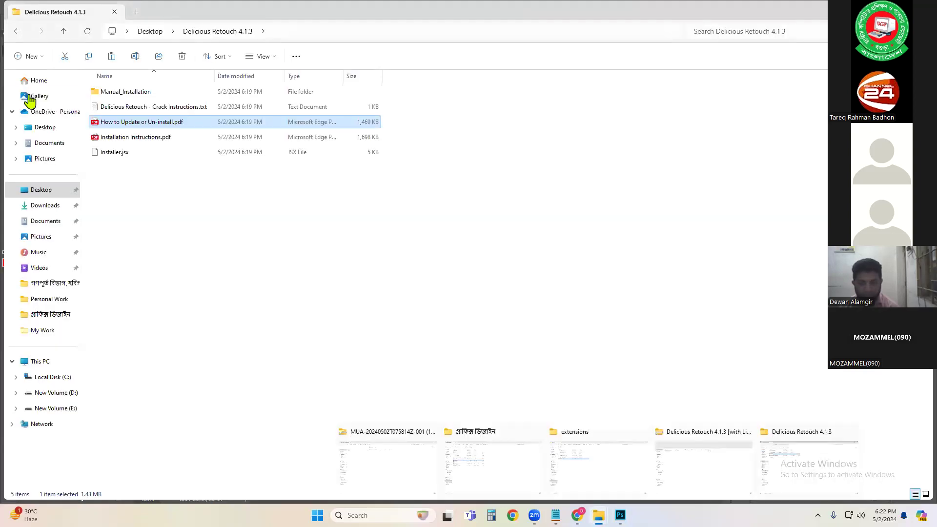
pyautogui.click(250, 205)
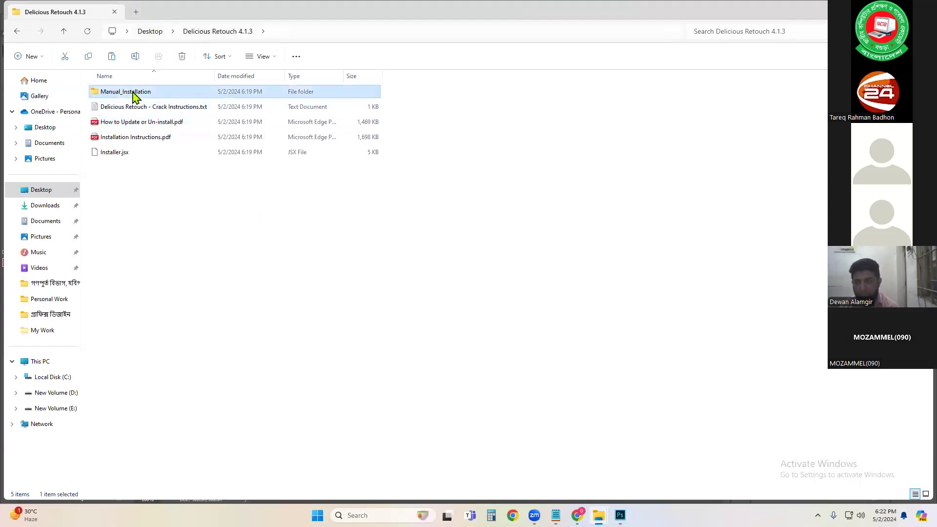
pyautogui.click(126, 114)
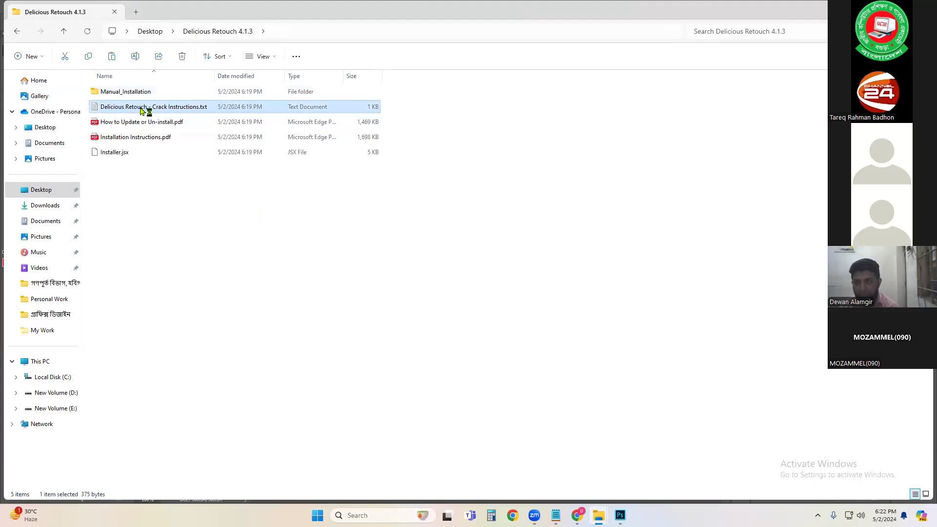
pyautogui.doubleClick(143, 108)
pyautogui.moveTo(612, 144); pyautogui.dragTo(699, 149)
pyautogui.hotkey('ctrl', 'c')
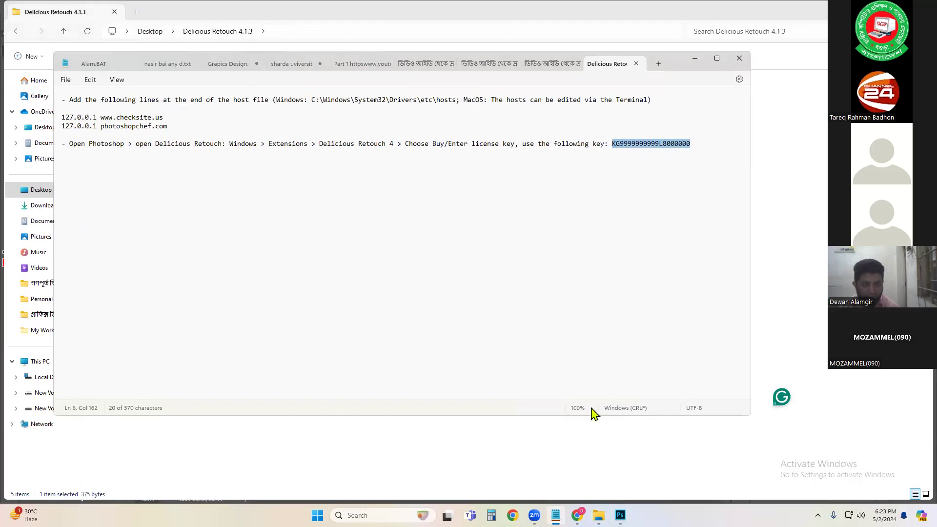
# Step: Back in Photoshop, try to activate Delicious Retouch via Buy/Enter license key by pasting the licence key, then close the message
pyautogui.moveTo(620, 515)
pyautogui.click(612, 466)
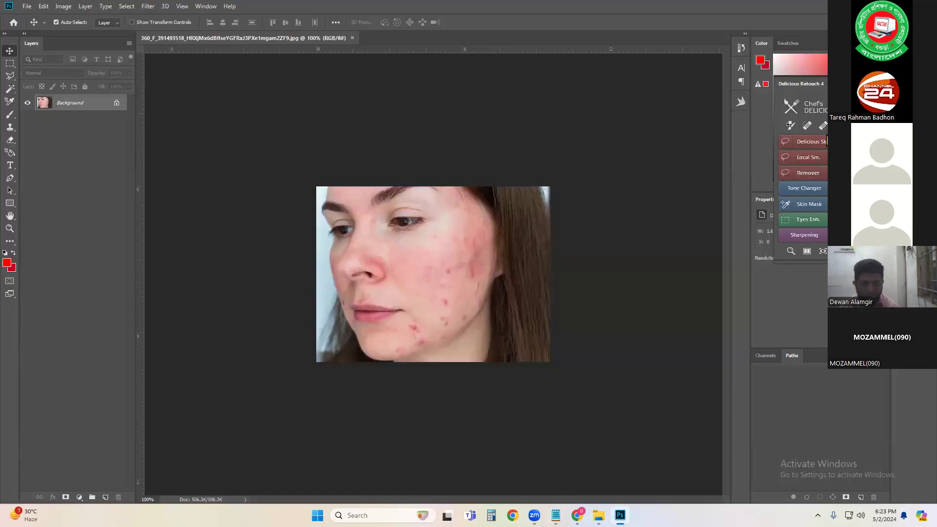
pyautogui.click(826, 141)
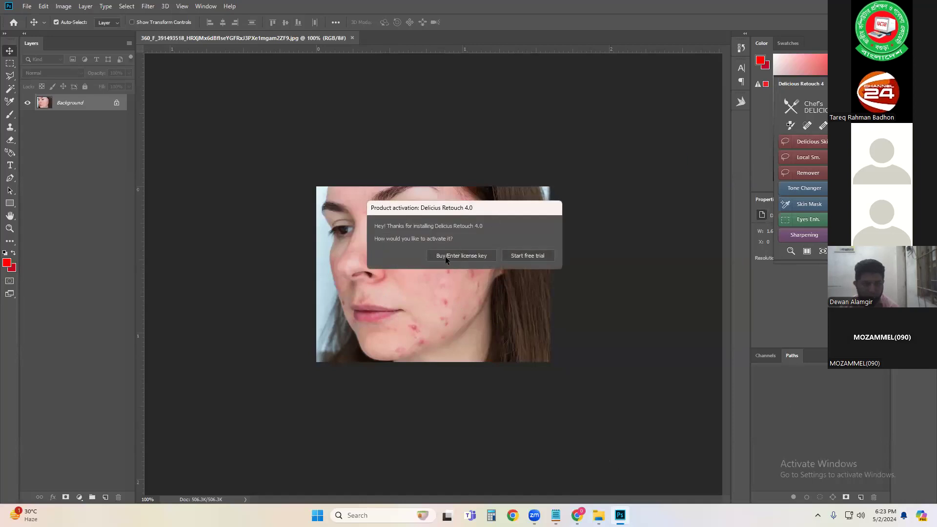
pyautogui.click(462, 254)
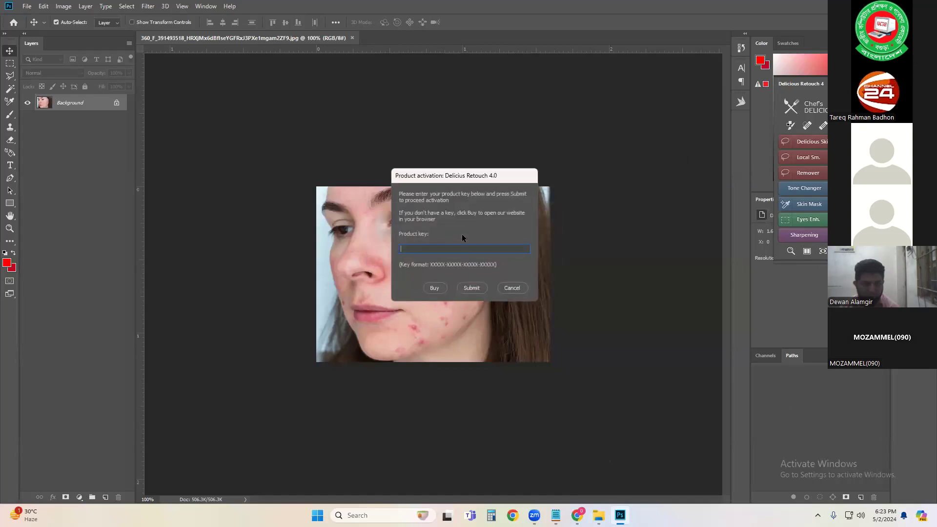
pyautogui.hotkey('ctrl', 'v')
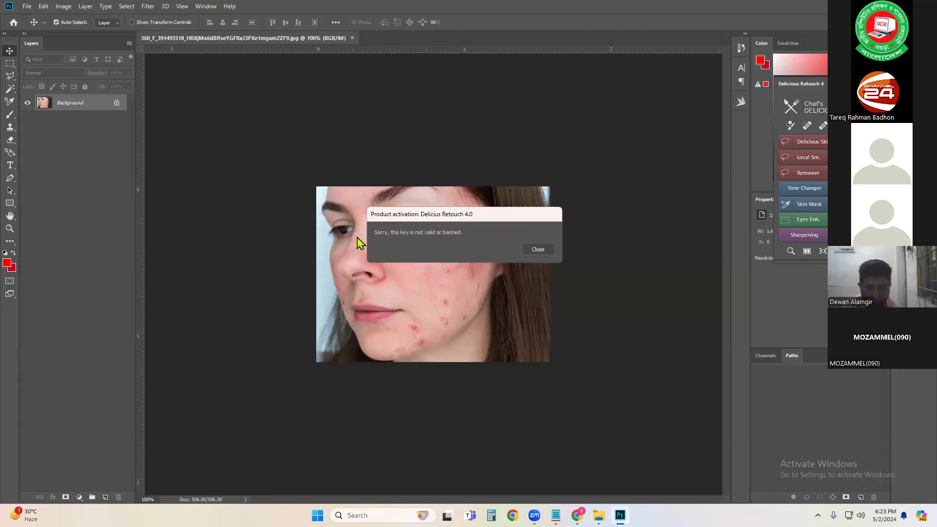
pyautogui.click(537, 249)
# Step: Review the hosts-file lines and the C:\Windows\System32\Drivers\etc\hosts path in the instructions text file
pyautogui.moveTo(598, 515)
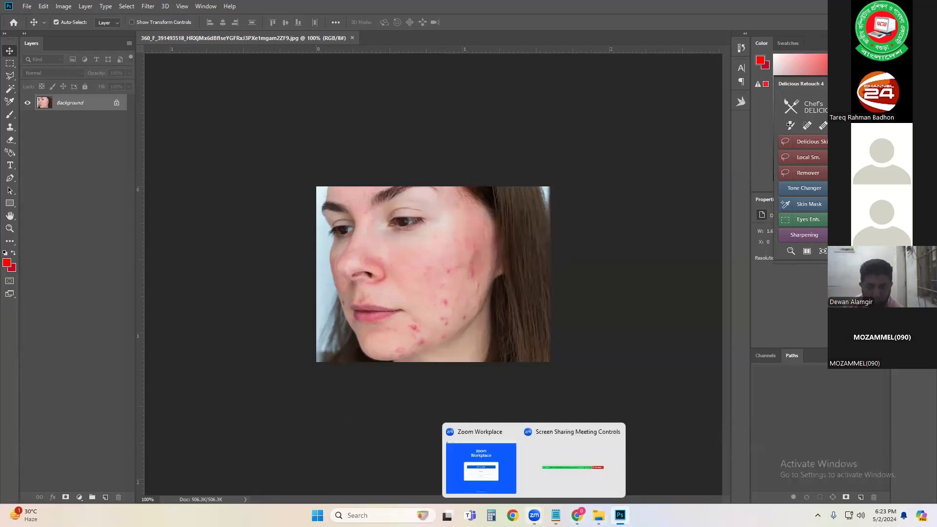
pyautogui.click(555, 515)
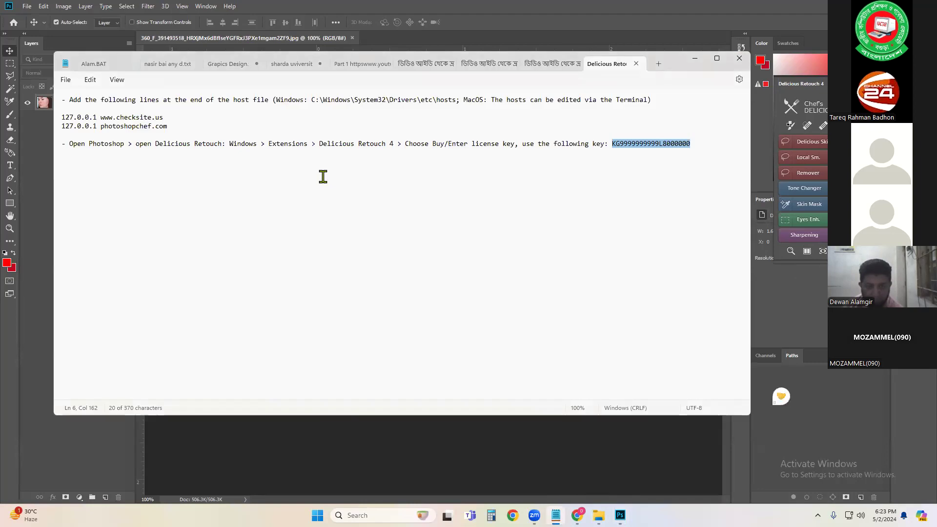
pyautogui.moveTo(167, 125); pyautogui.dragTo(52, 121)
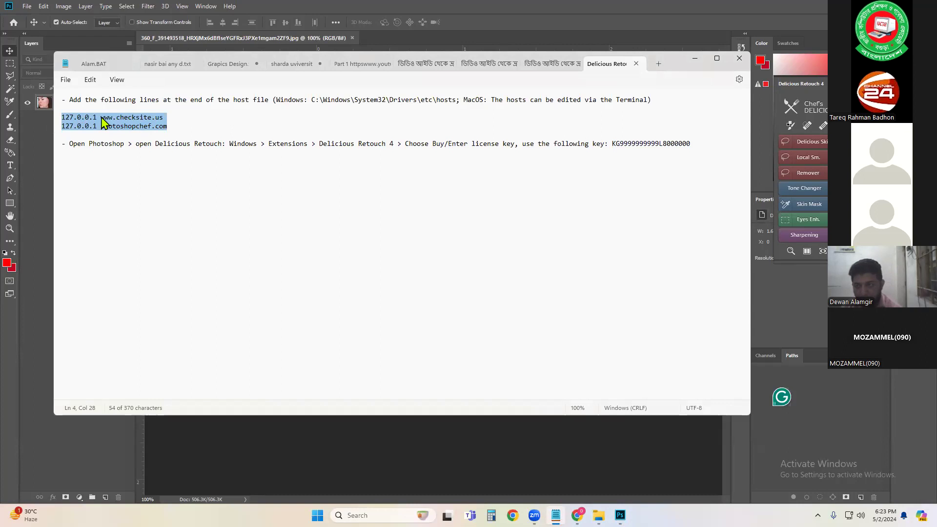
pyautogui.doubleClick(241, 100)
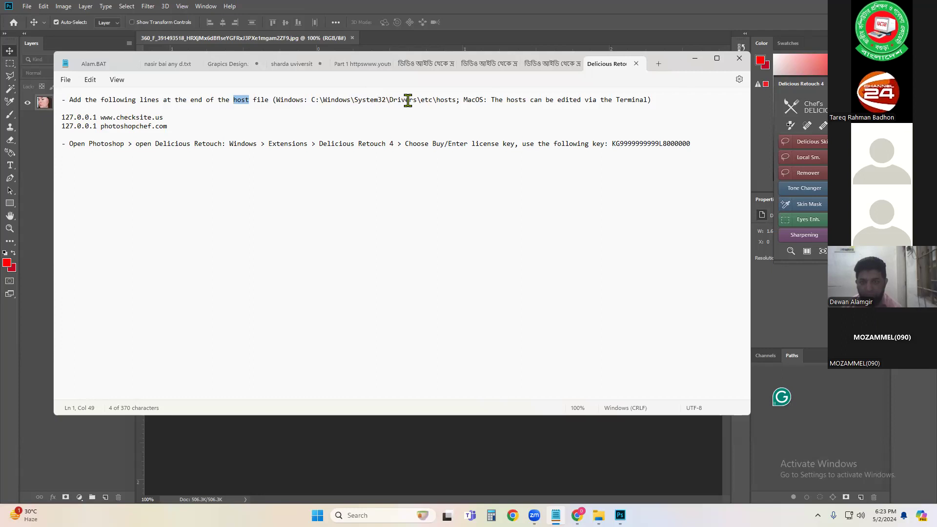
pyautogui.click(451, 100)
pyautogui.doubleClick(451, 100)
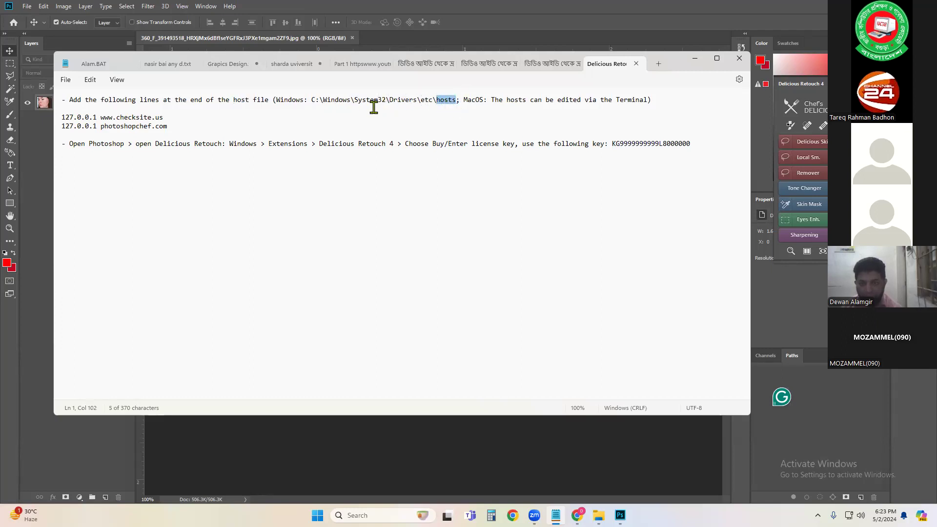
pyautogui.click(695, 58)
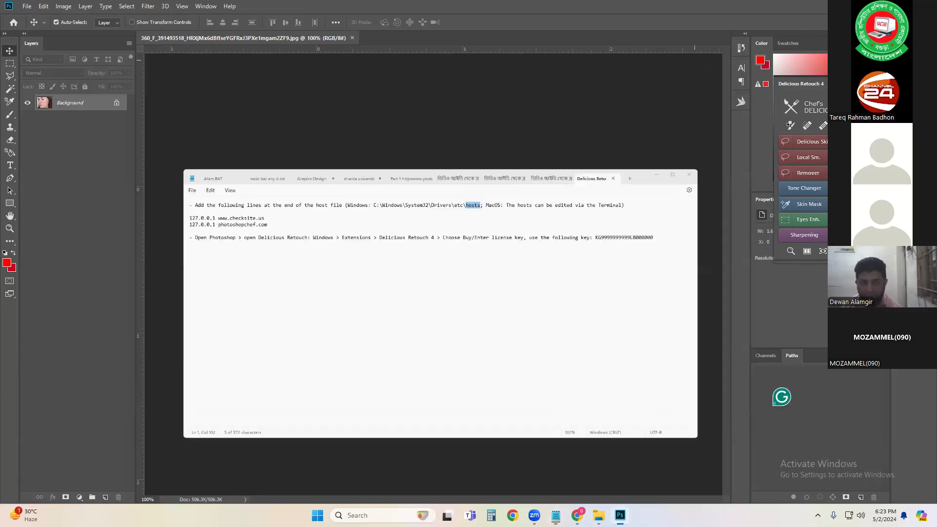
# Step: Close the acne portrait document in Photoshop and minimize the windows to reach the desktop
pyautogui.click(870, 6)
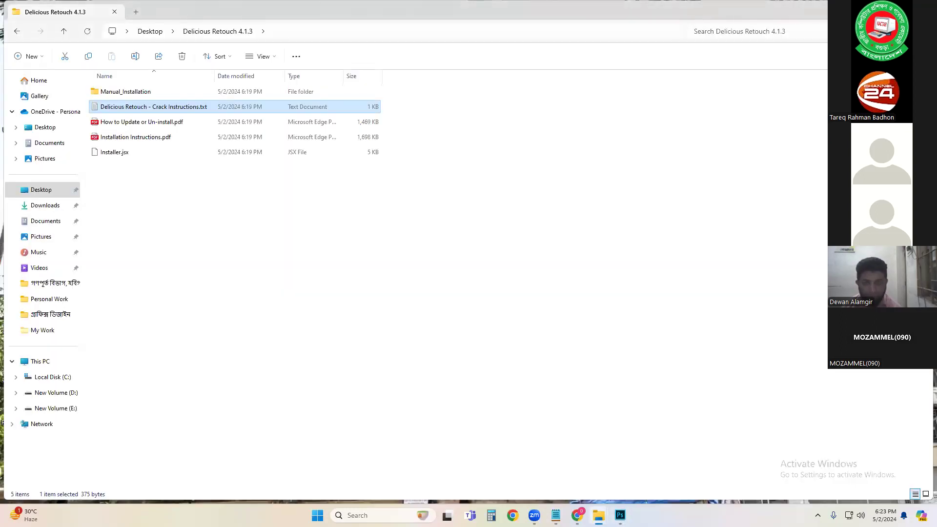
pyautogui.click(620, 515)
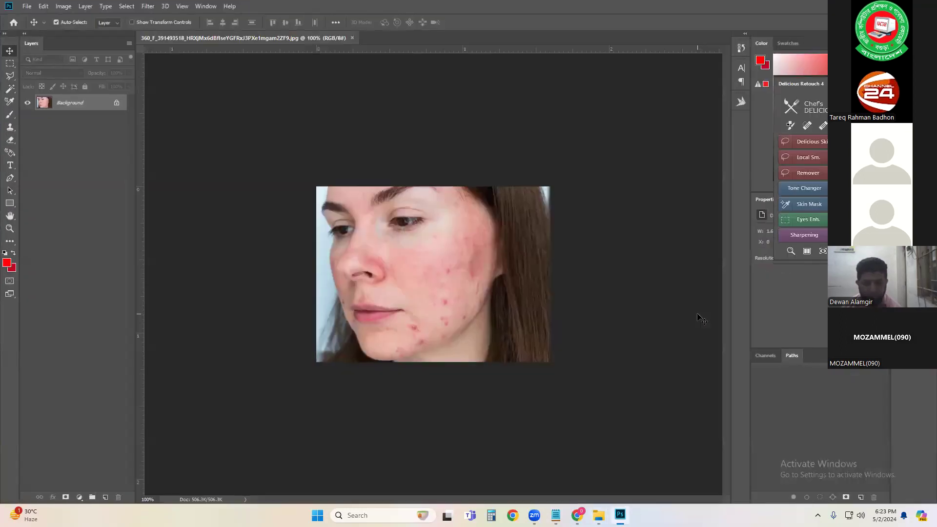
pyautogui.click(925, 7)
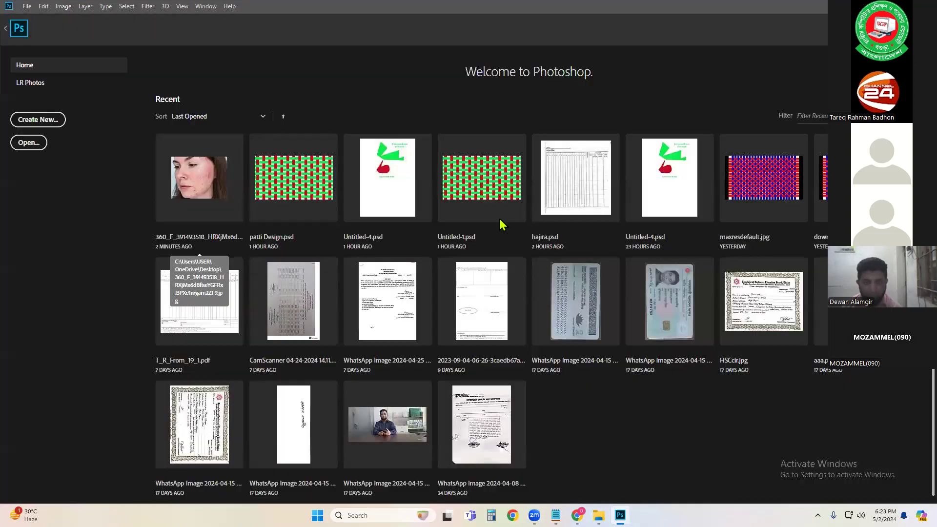
pyautogui.click(870, 9)
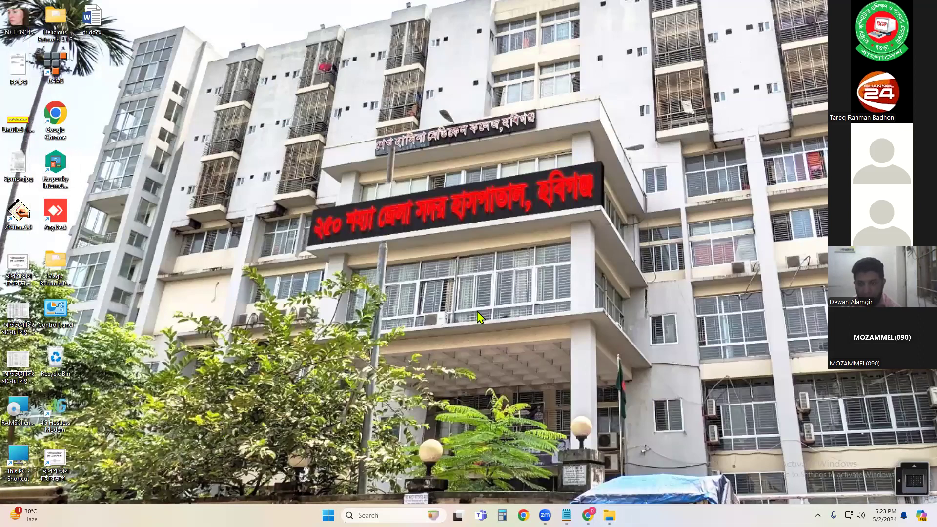
# Step: Open a new File Explorer window and navigate through Local Disk (C:) and Windows into the System32 folder
pyautogui.press('super+e')
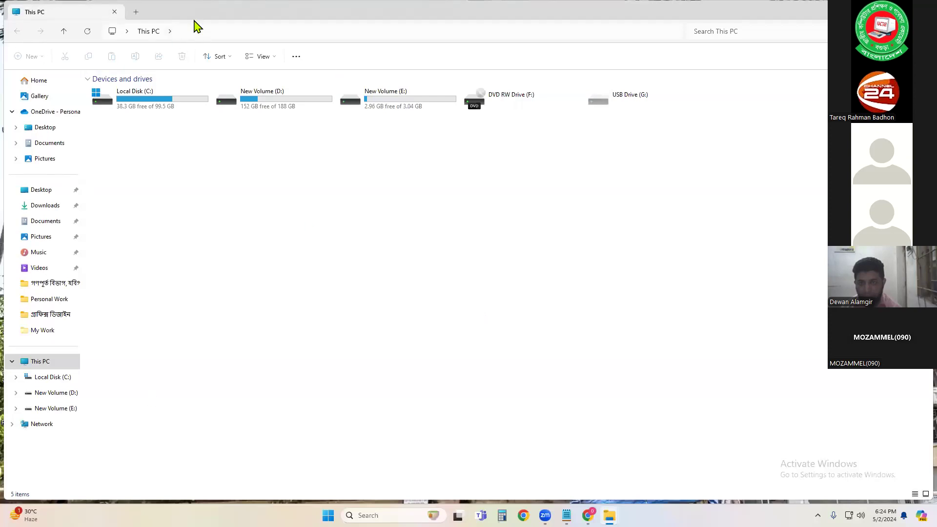
pyautogui.moveTo(7, 8); pyautogui.dragTo(579, 103)
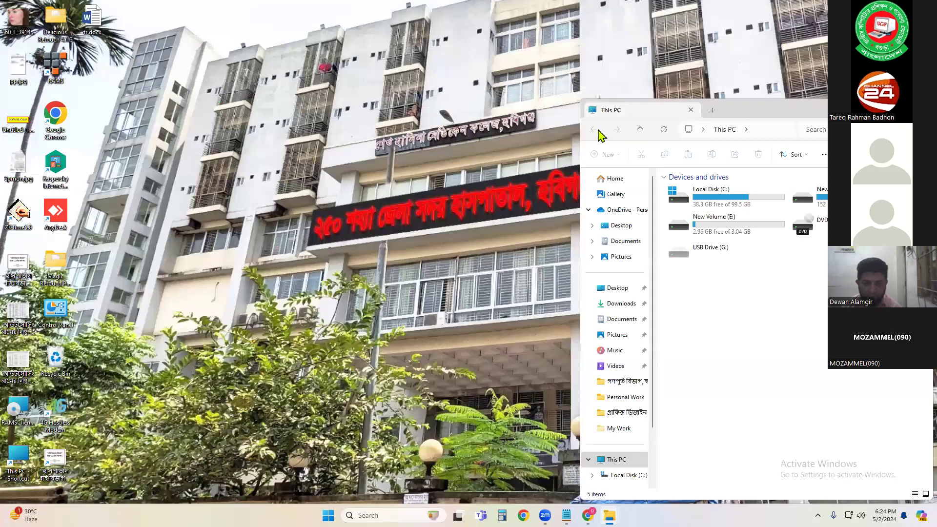
pyautogui.doubleClick(732, 200)
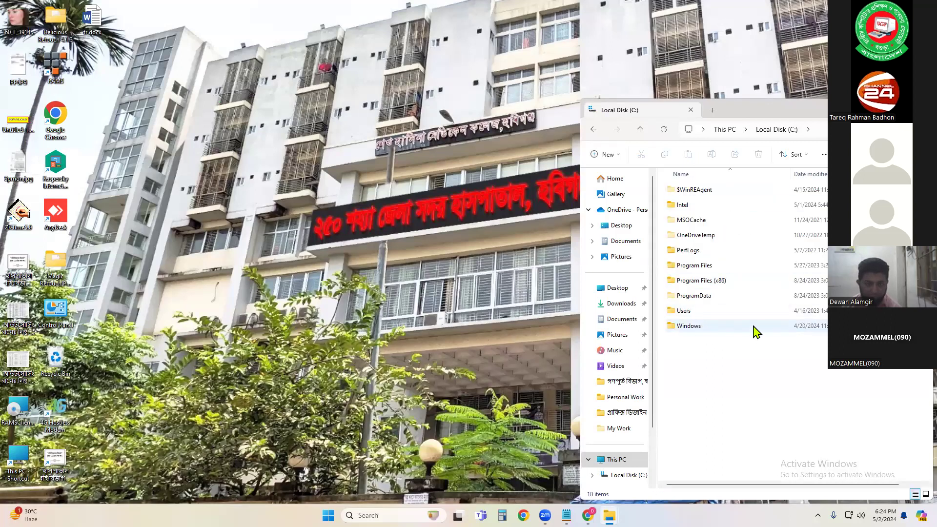
pyautogui.doubleClick(695, 326)
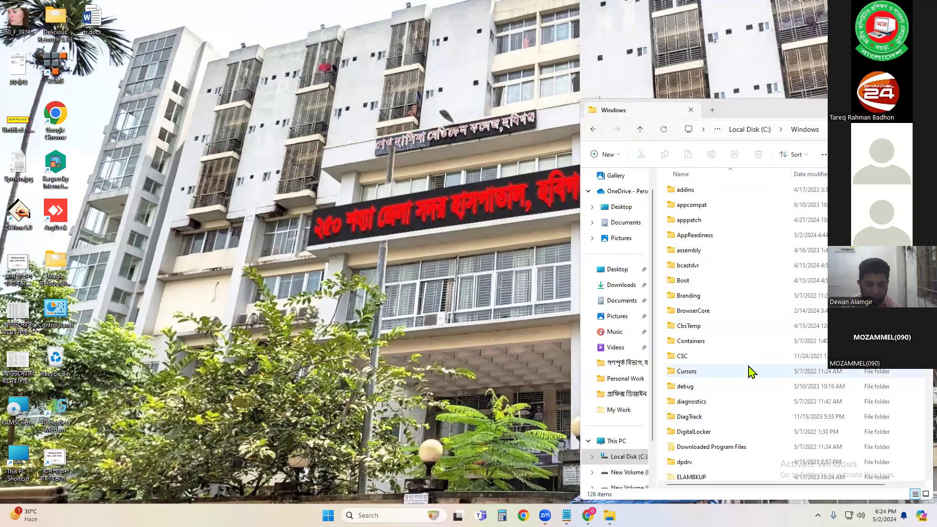
pyautogui.scroll(-4, 774, 351)
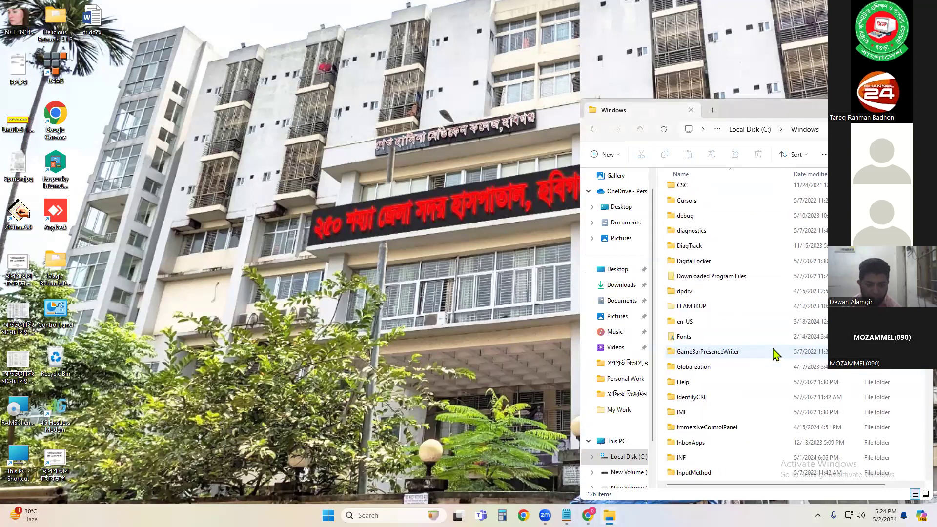
pyautogui.scroll(-3, 773, 358)
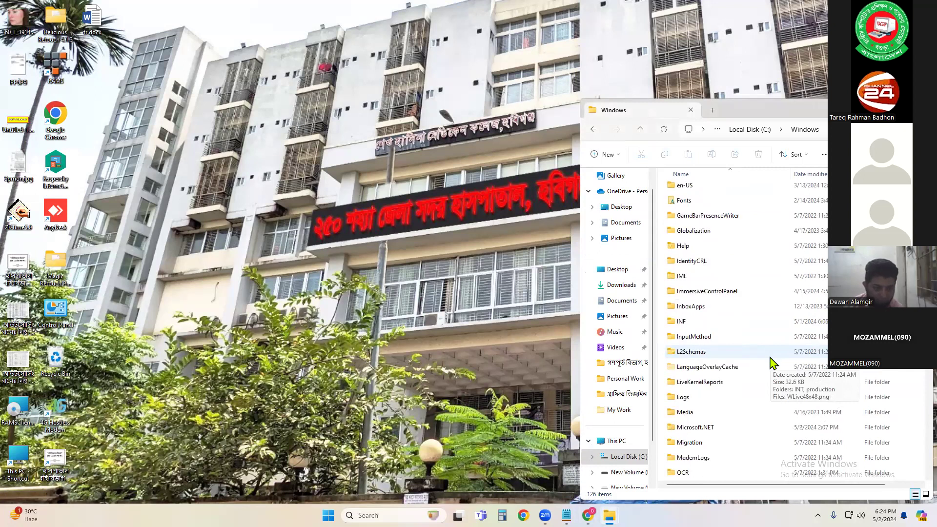
pyautogui.scroll(-2, 774, 362)
pyautogui.scroll(-5, 773, 364)
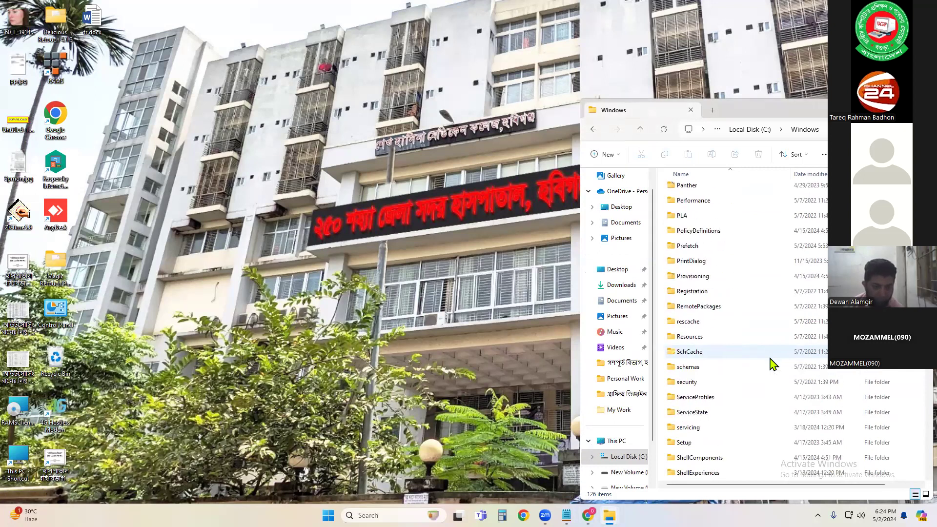
pyautogui.scroll(-3, 773, 364)
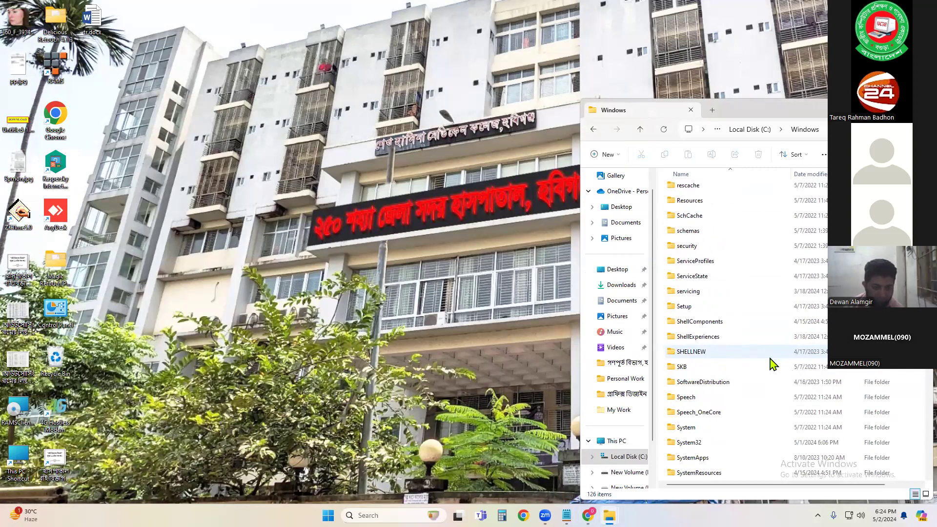
pyautogui.click(702, 445)
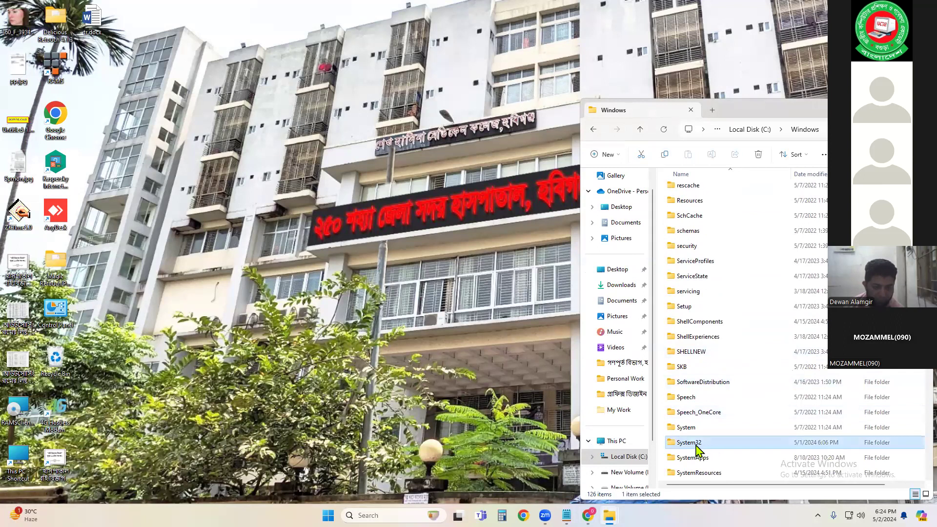
pyautogui.doubleClick(695, 444)
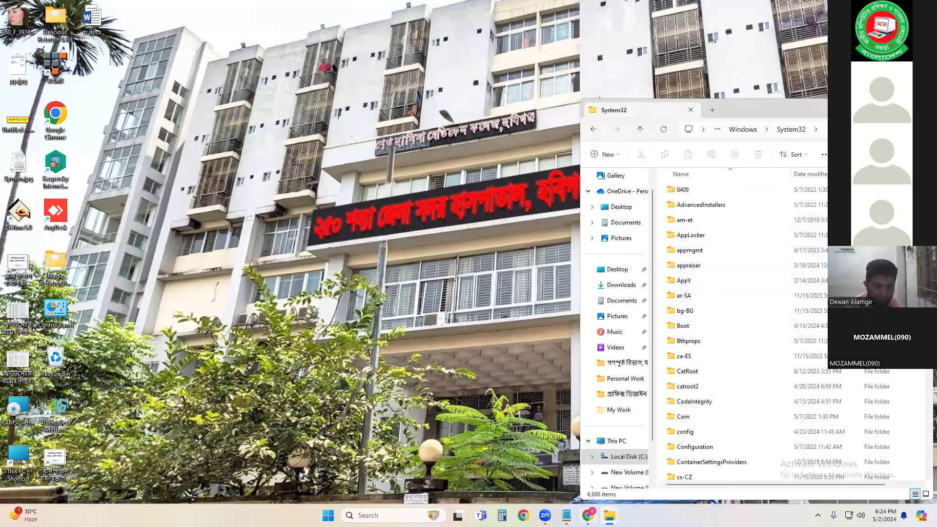
# Step: Glance at the instructions file, then open System32's drivers folder, then its etc folder, and select the hosts file
pyautogui.moveTo(566, 516)
pyautogui.click(575, 463)
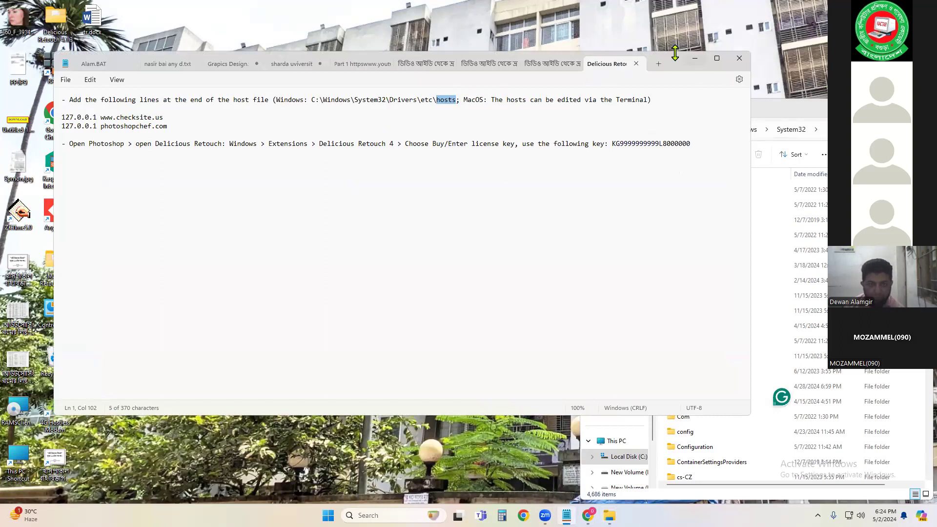
pyautogui.click(691, 60)
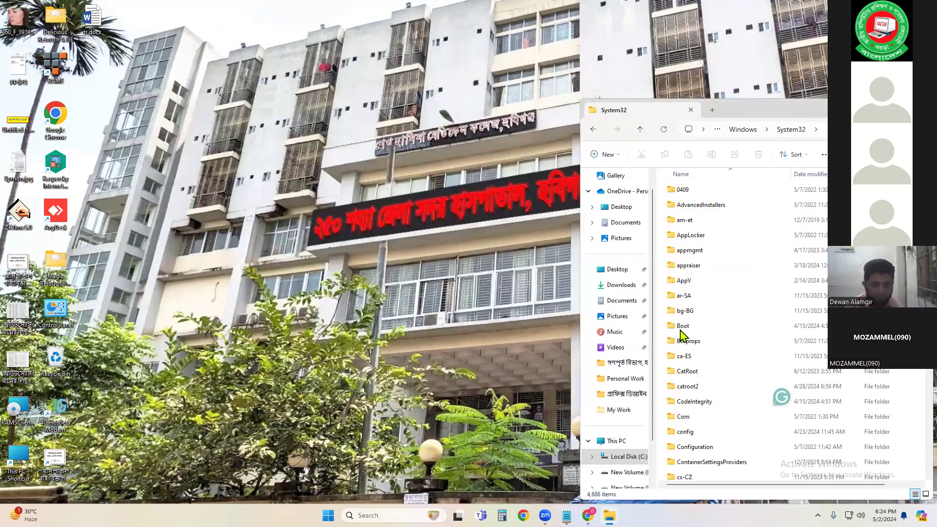
pyautogui.scroll(-3, 707, 344)
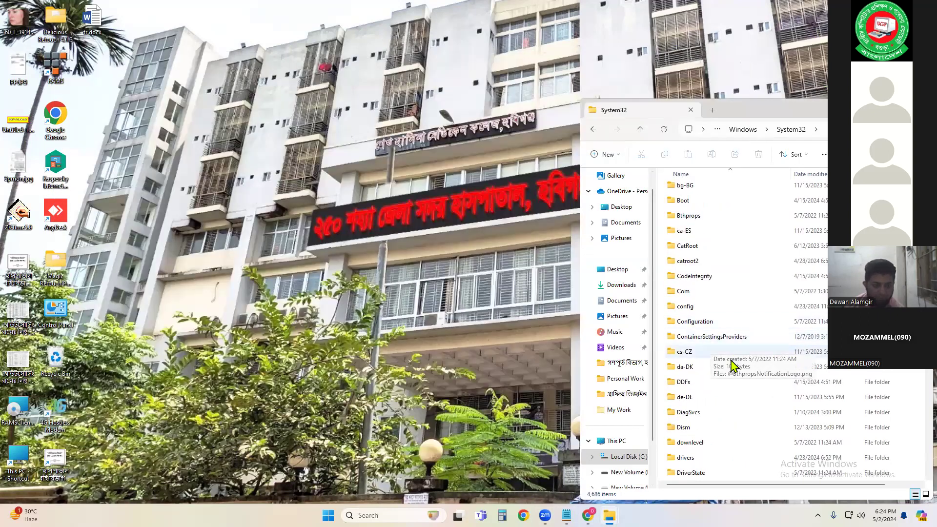
pyautogui.scroll(-1, 732, 365)
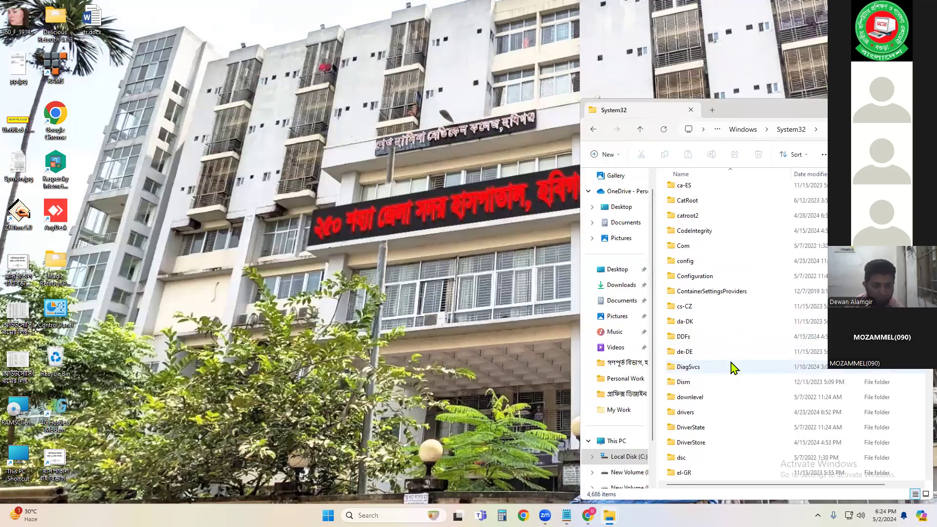
pyautogui.click(700, 413)
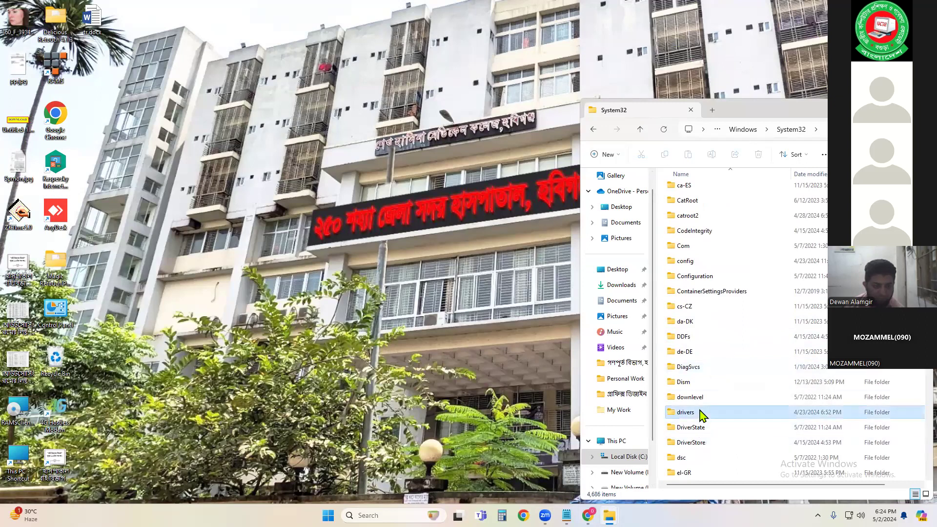
pyautogui.doubleClick(700, 413)
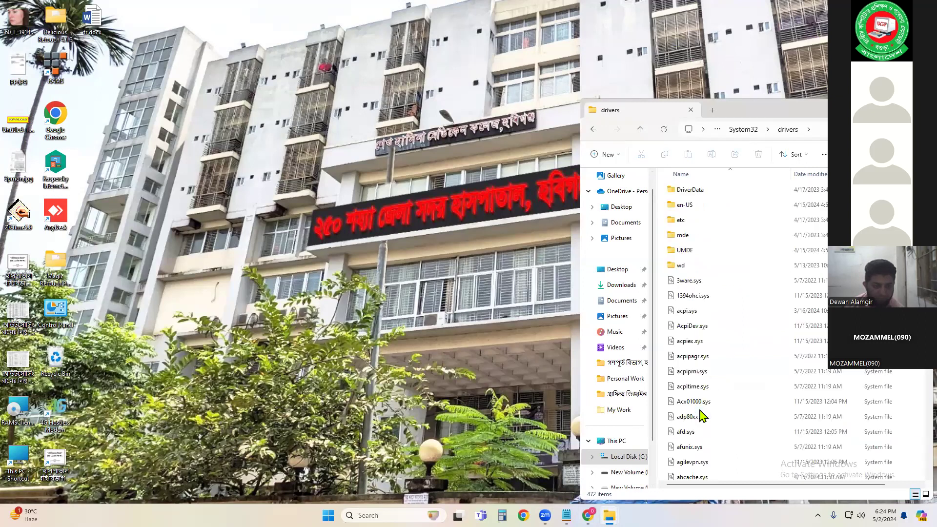
pyautogui.doubleClick(681, 225)
pyautogui.click(688, 194)
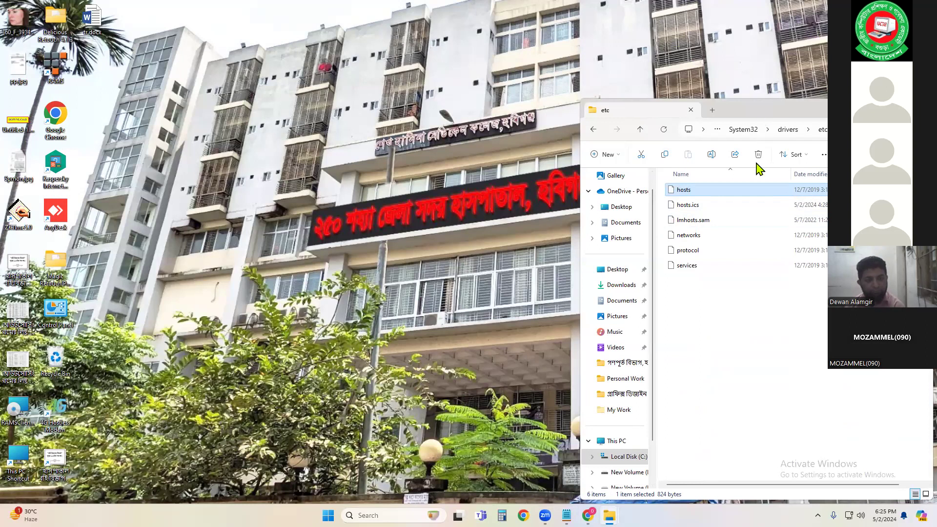
# Step: Move the hosts file out of etc onto the desktop, granting administrator permission, and minimize the folder window
pyautogui.moveTo(682, 197); pyautogui.dragTo(355, 119)
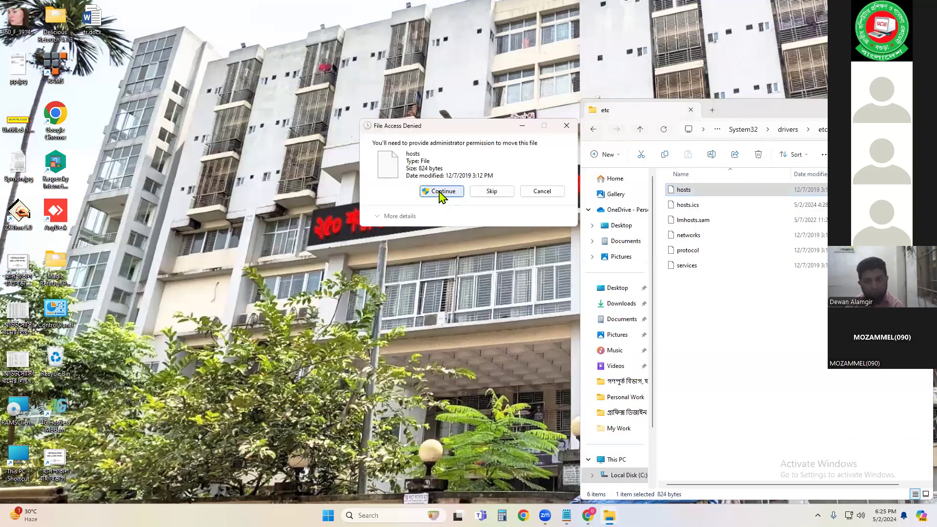
pyautogui.click(441, 192)
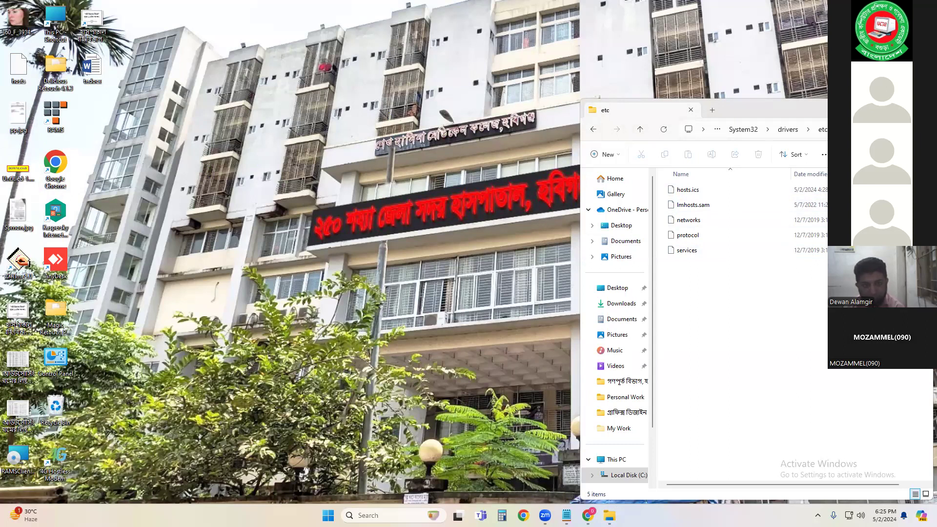
pyautogui.click(876, 108)
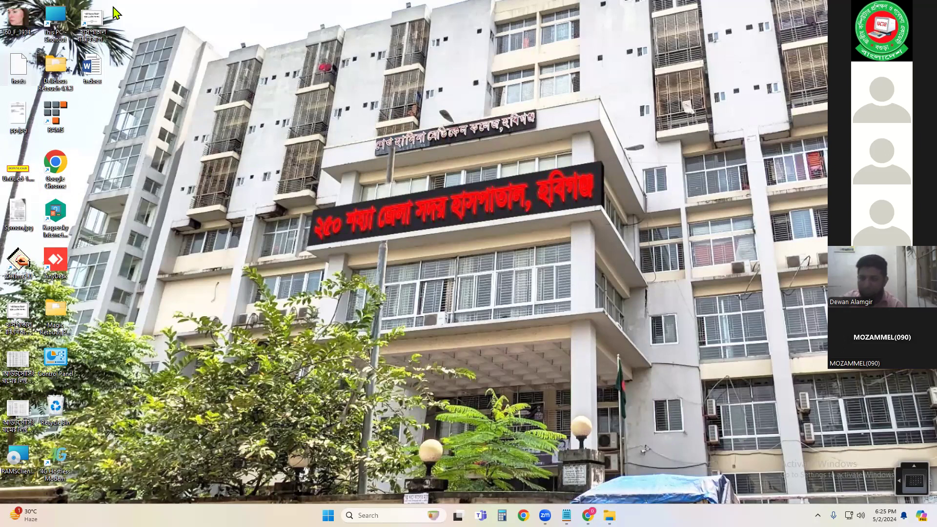
# Step: Open the hosts file on the desktop with Notepad just once
pyautogui.rightClick(22, 72)
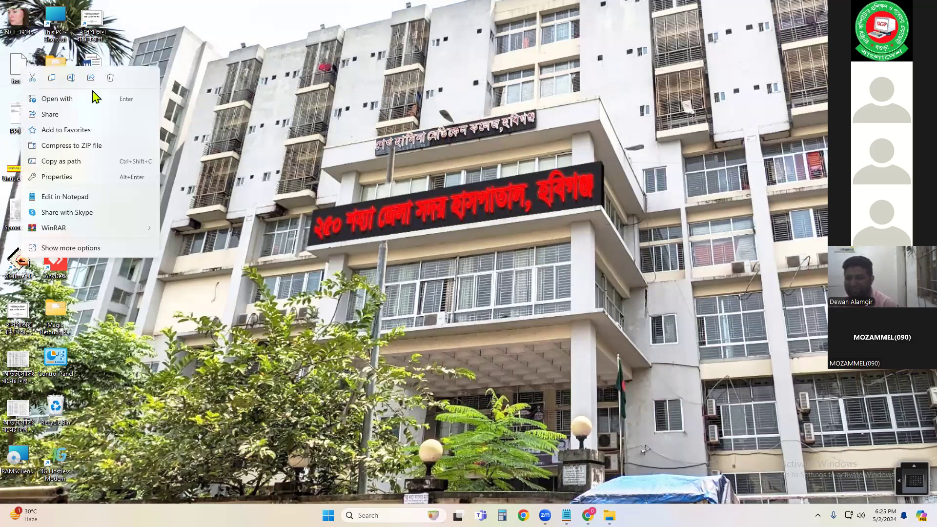
pyautogui.click(75, 100)
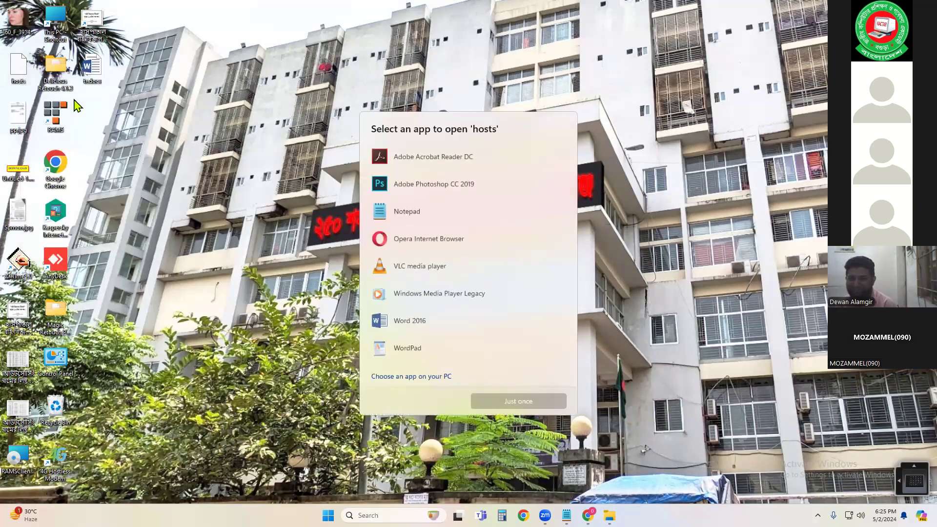
pyautogui.click(410, 214)
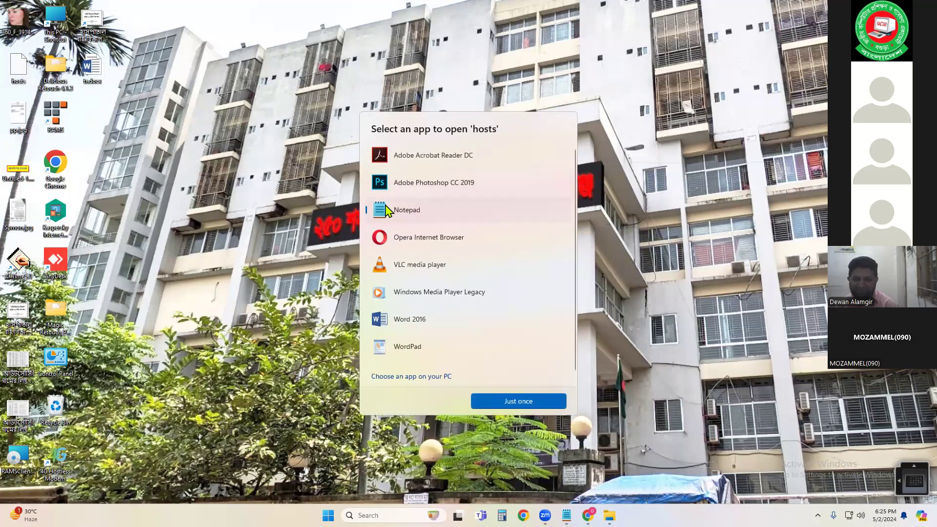
pyautogui.click(520, 402)
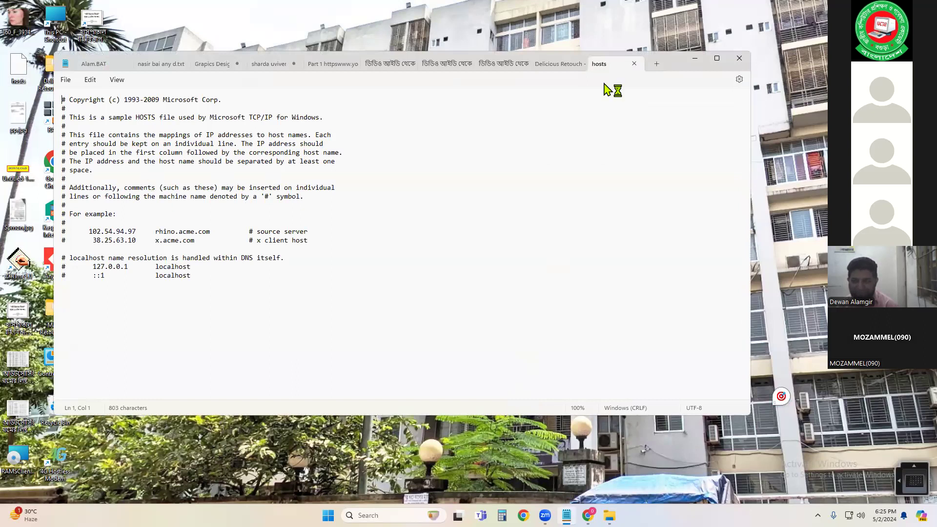
pyautogui.click(557, 65)
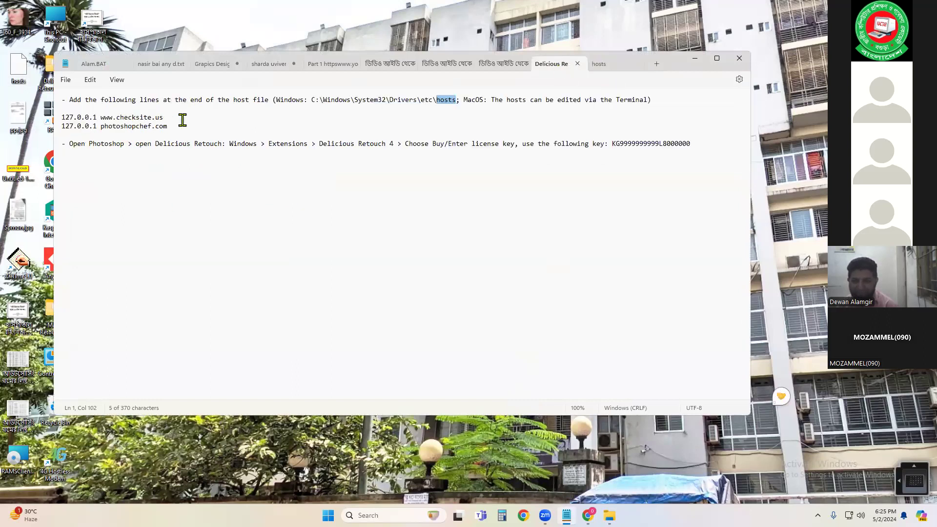
pyautogui.moveTo(172, 126); pyautogui.dragTo(63, 116)
pyautogui.hotkey('ctrl', 'c')
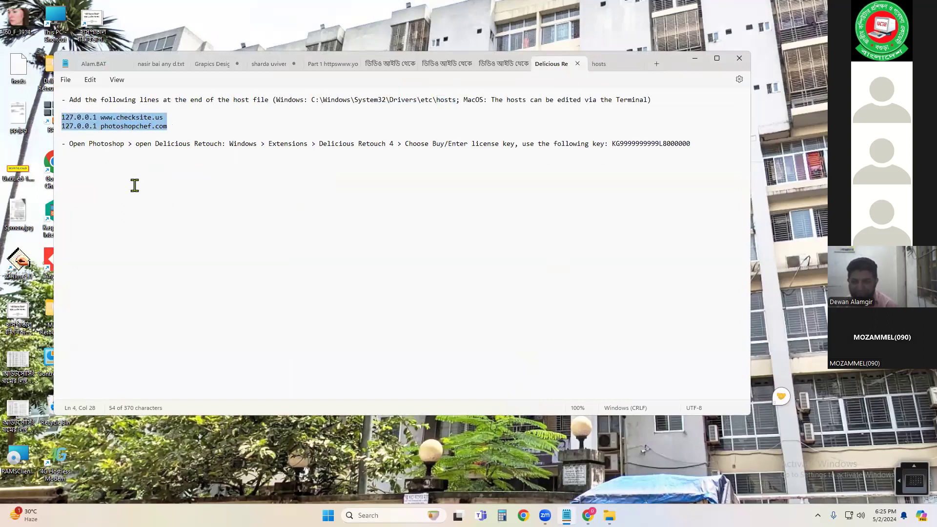
pyautogui.click(613, 64)
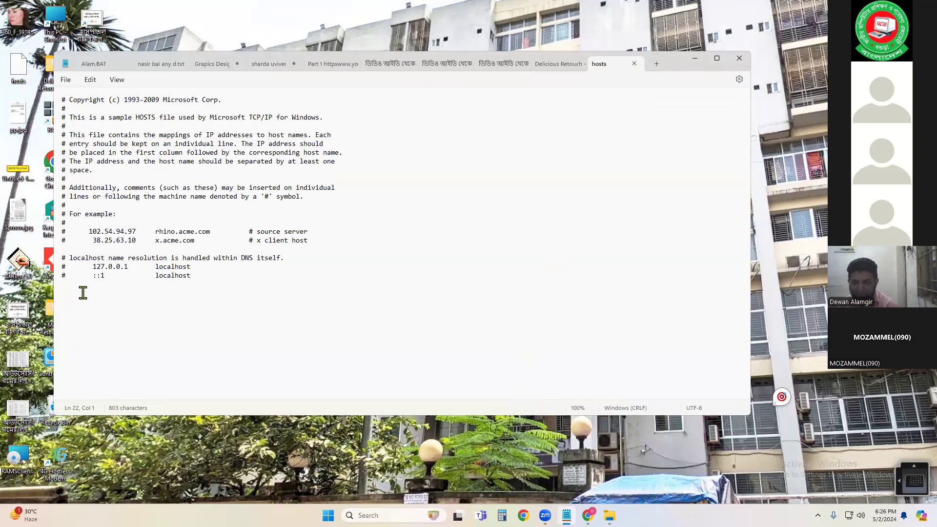
pyautogui.hotkey('ctrl', 'v')
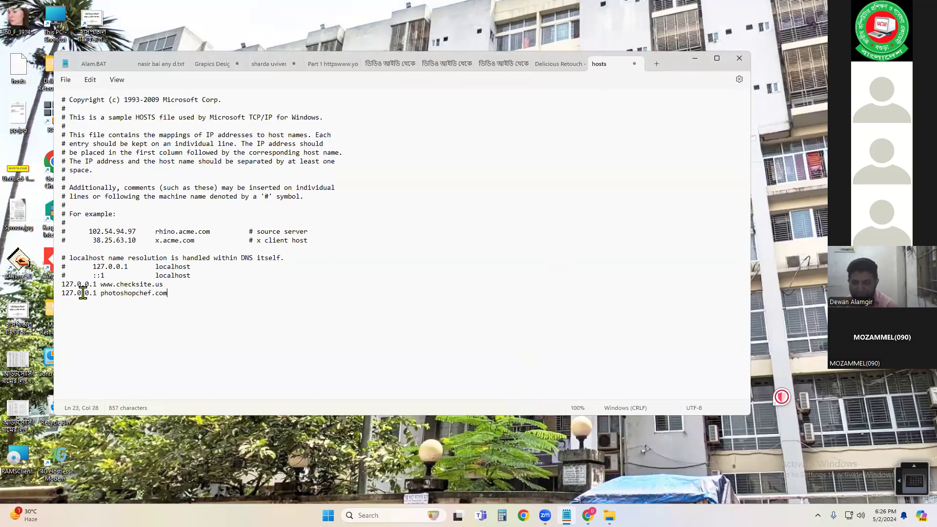
# Step: Close the hosts tab, saving the changes, and minimize Notepad
pyautogui.click(633, 64)
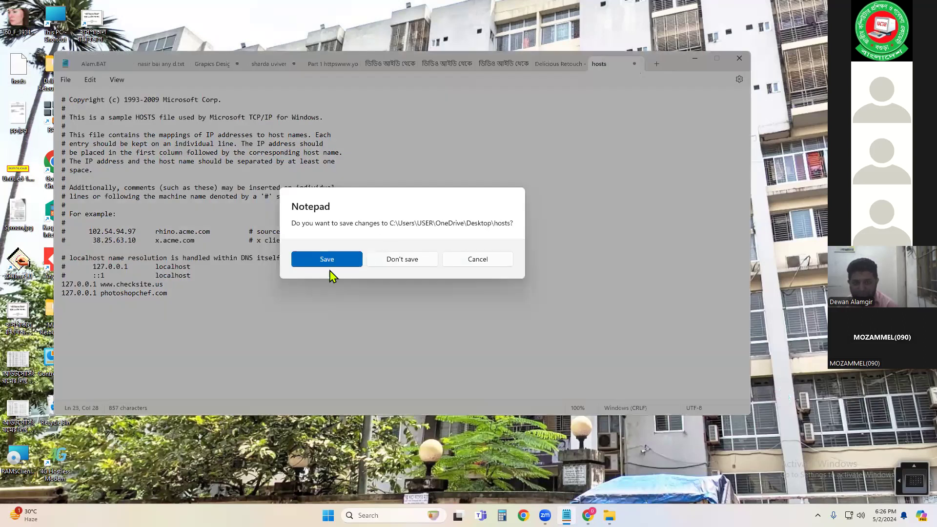
pyautogui.click(315, 262)
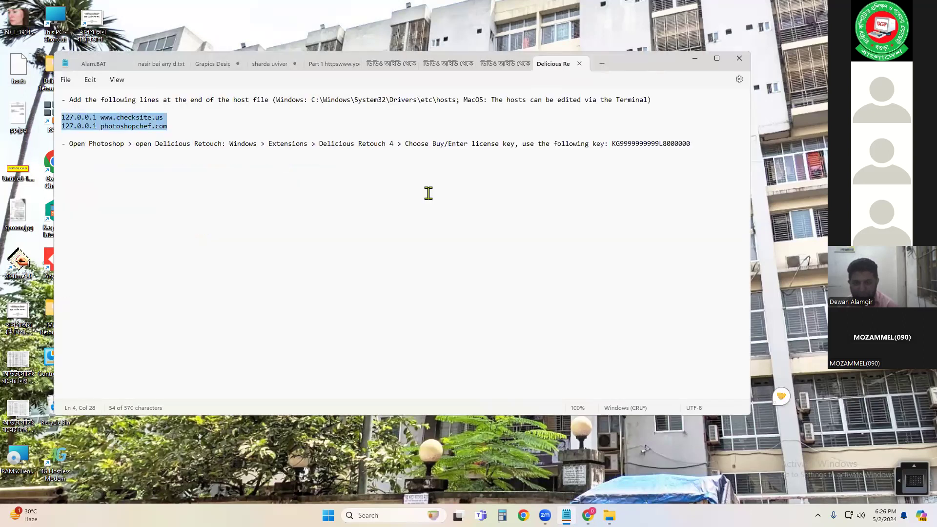
pyautogui.click(694, 58)
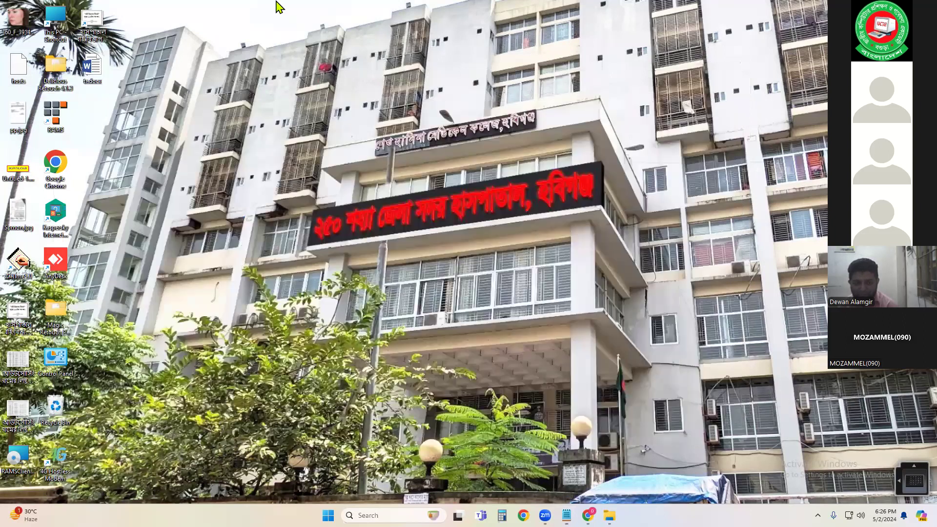
# Step: Move the edited hosts file from the desktop back into the etc folder, granting administrator permission
pyautogui.moveTo(609, 516)
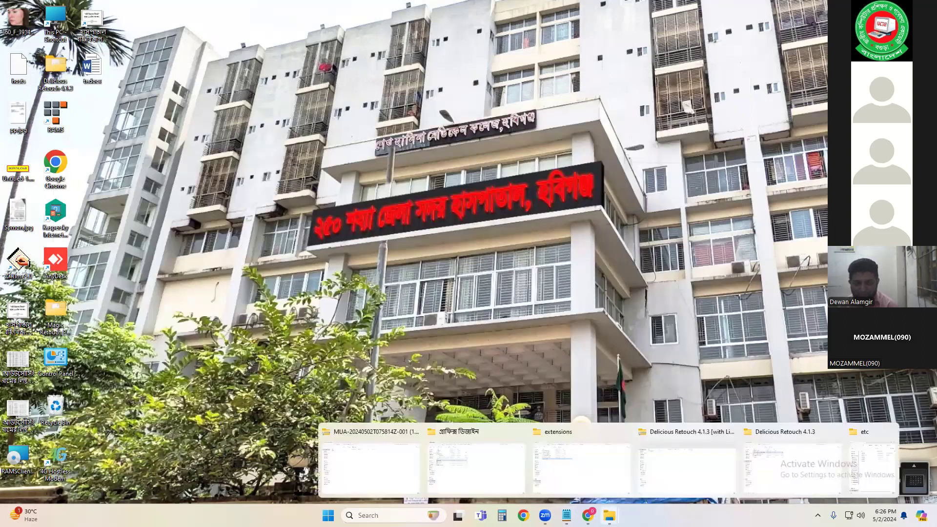
pyautogui.click(864, 461)
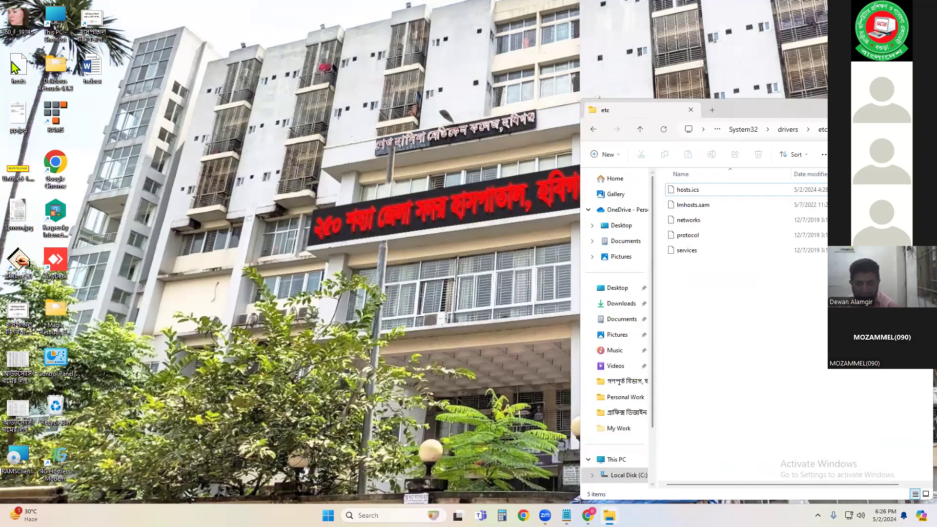
pyautogui.moveTo(29, 68); pyautogui.dragTo(746, 293)
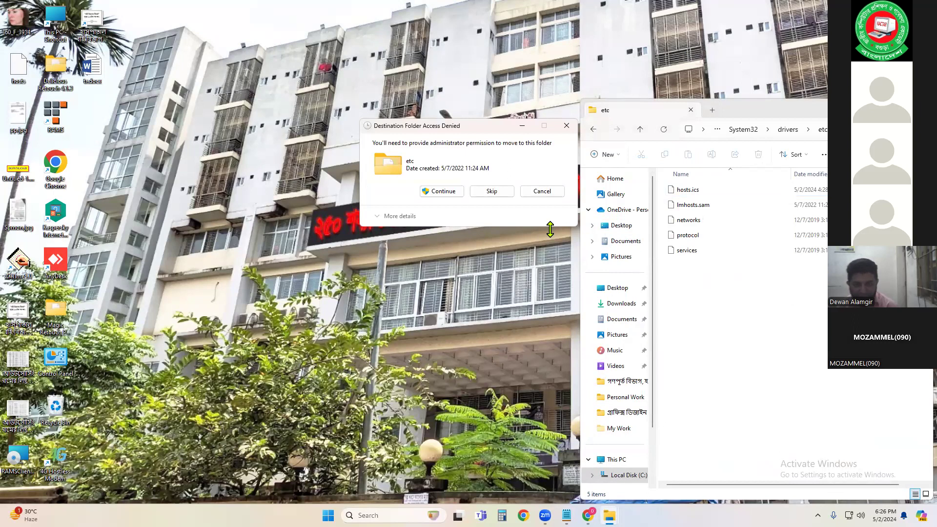
pyautogui.click(443, 191)
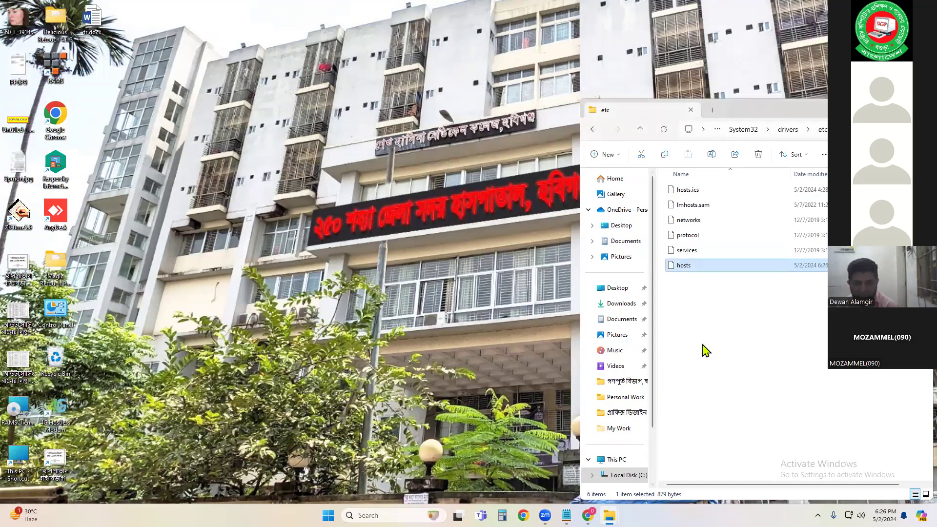
pyautogui.click(715, 321)
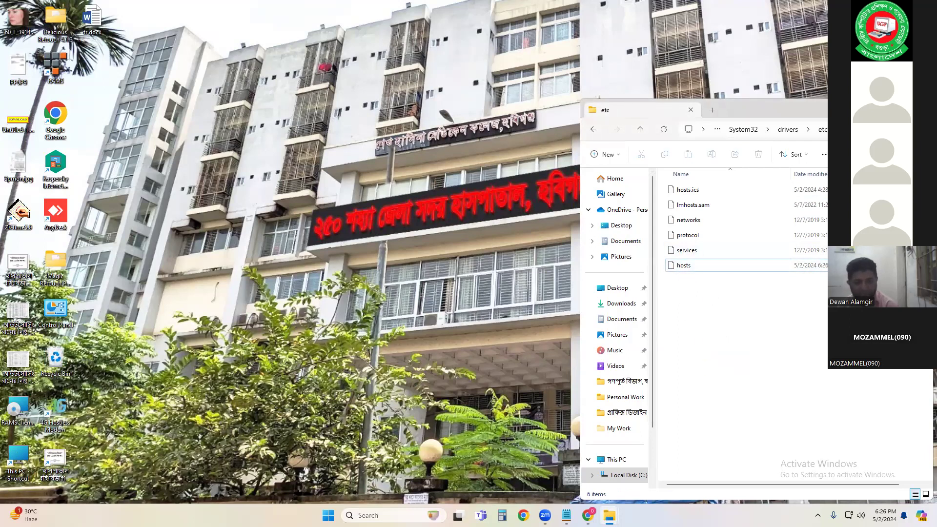
# Step: Launch Adobe Photoshop CC 2019 from all apps and open the recent acne portrait
pyautogui.click(328, 516)
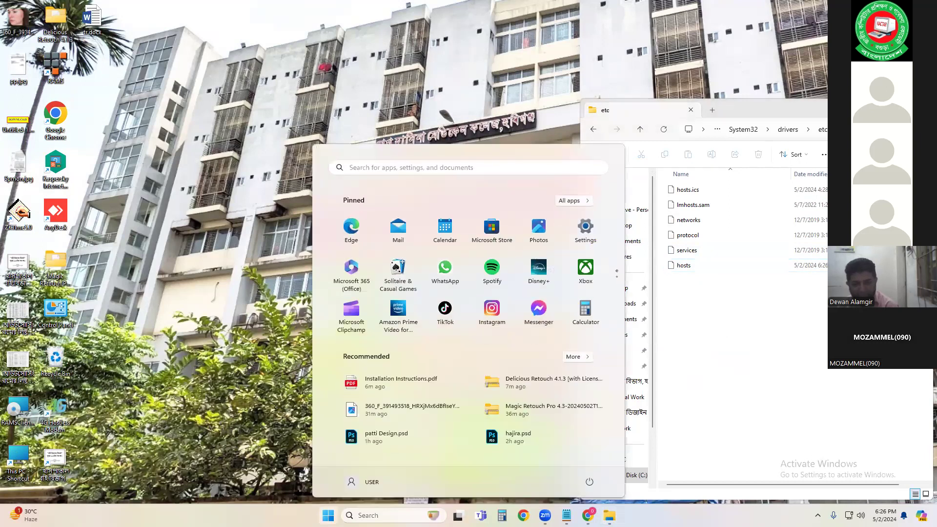
pyautogui.click(566, 201)
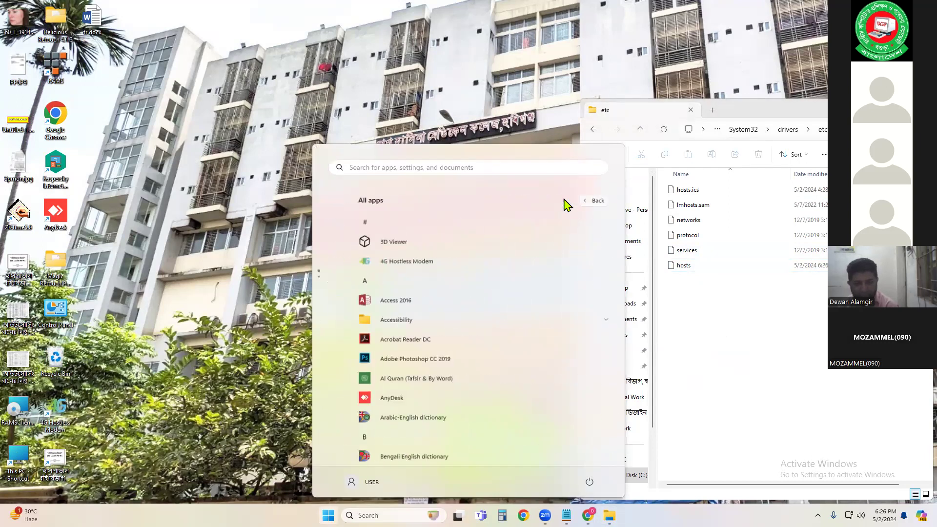
pyautogui.click(383, 366)
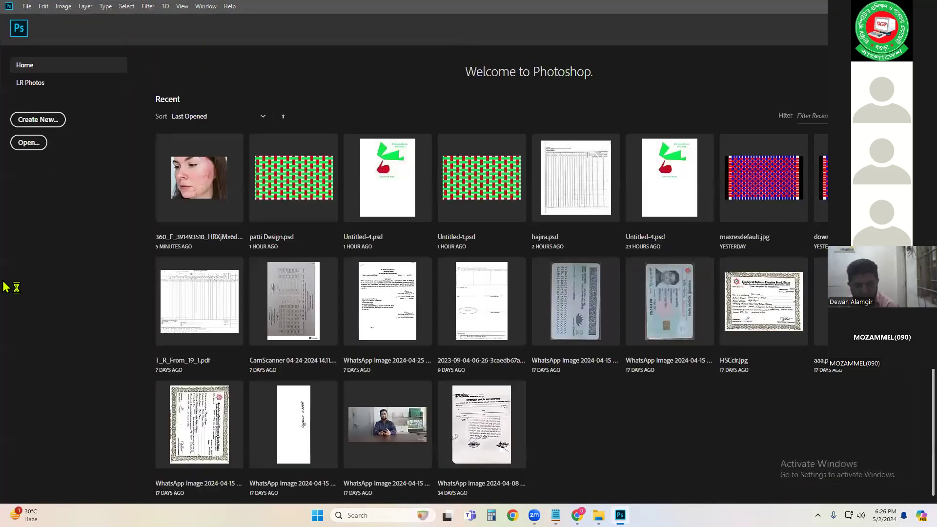
pyautogui.click(184, 166)
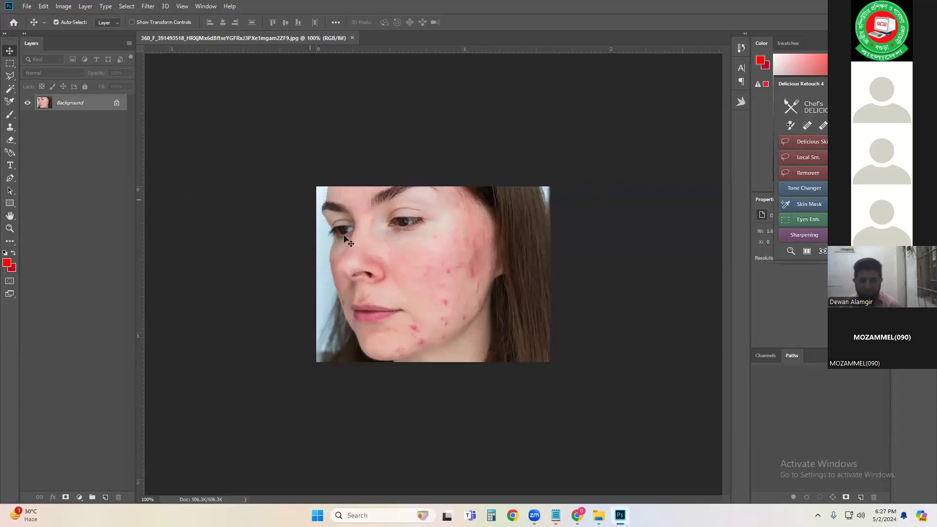
# Step: Open Delicious Skin from the Delicious Retouch 4 panel and choose to enter a licence key for activation
pyautogui.click(811, 142)
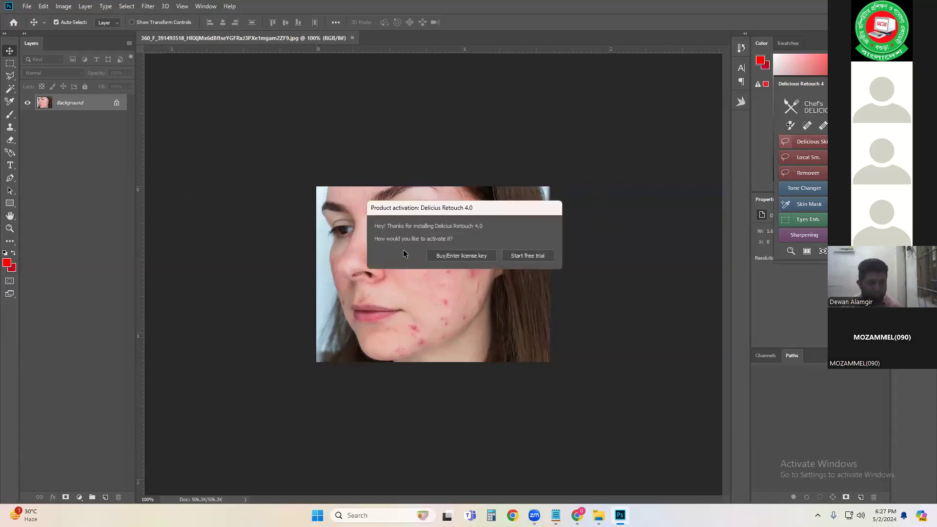
pyautogui.click(459, 254)
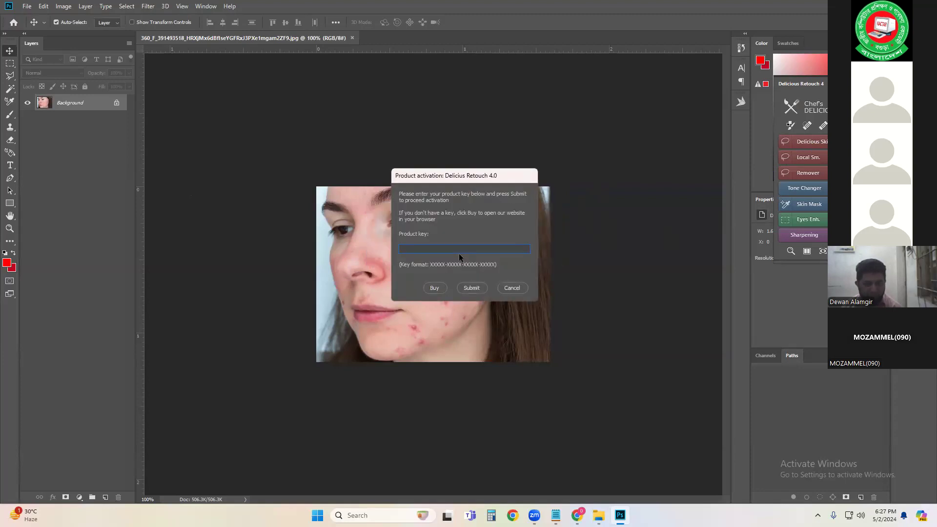
# Step: Switch to the instructions in Notepad, copy the licence key, and minimize Notepad
pyautogui.click(556, 515)
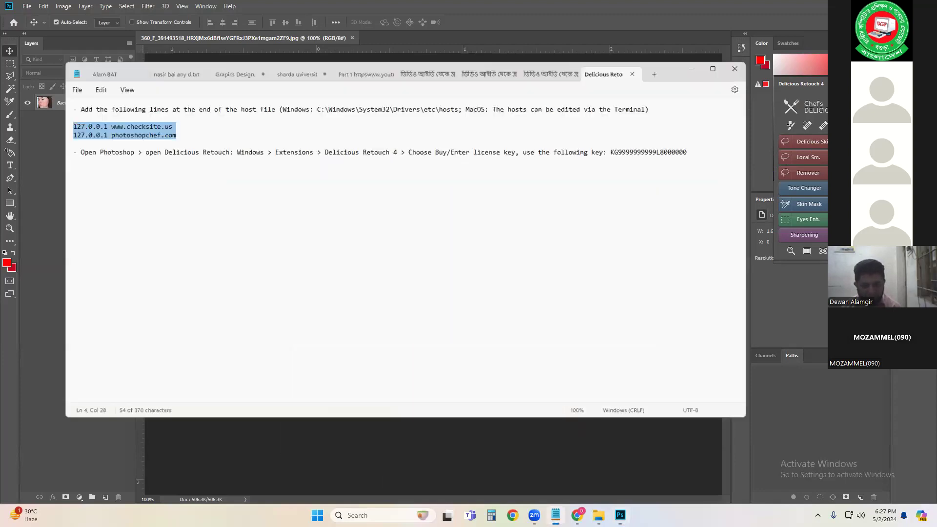
pyautogui.doubleClick(637, 145)
pyautogui.hotkey('ctrl', 'c')
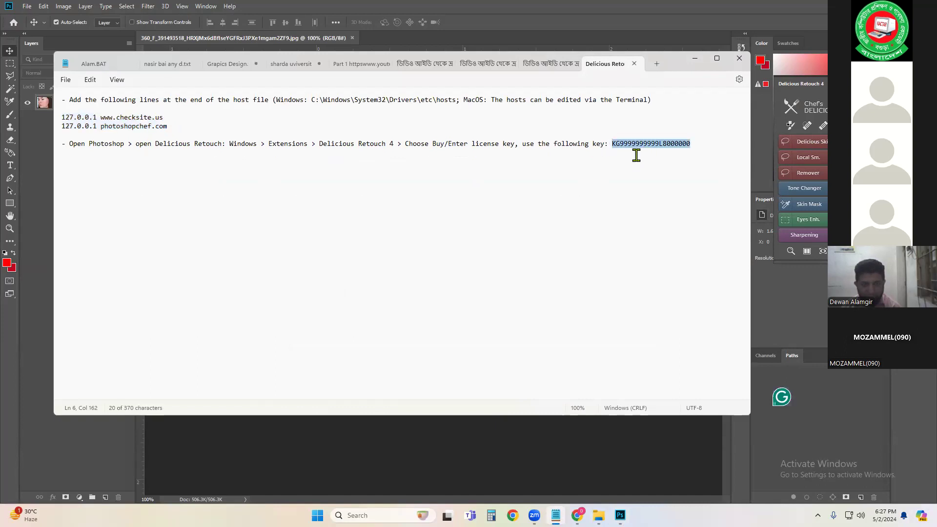
pyautogui.click(697, 62)
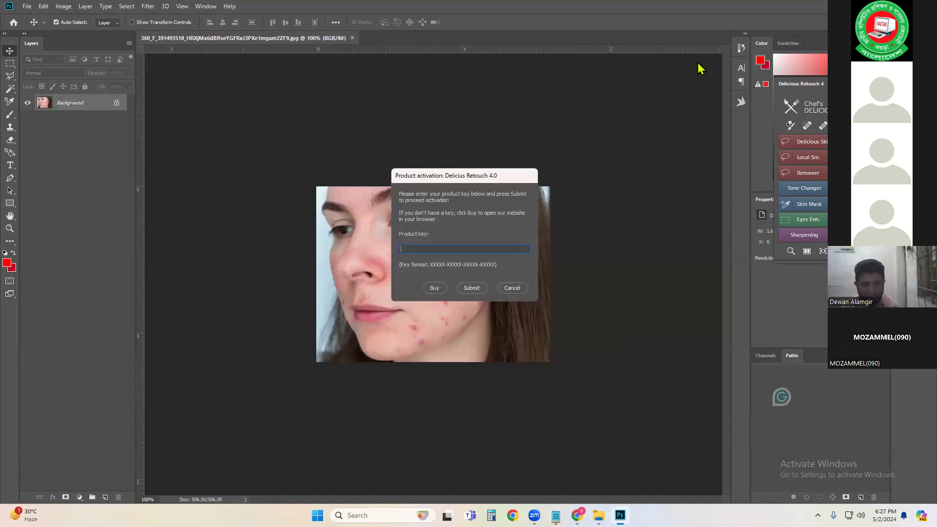
# Step: Paste the licence key into the product key field, submit it, and acknowledge the activation message
pyautogui.click(443, 248)
pyautogui.hotkey('ctrl', 'v')
pyautogui.click(477, 290)
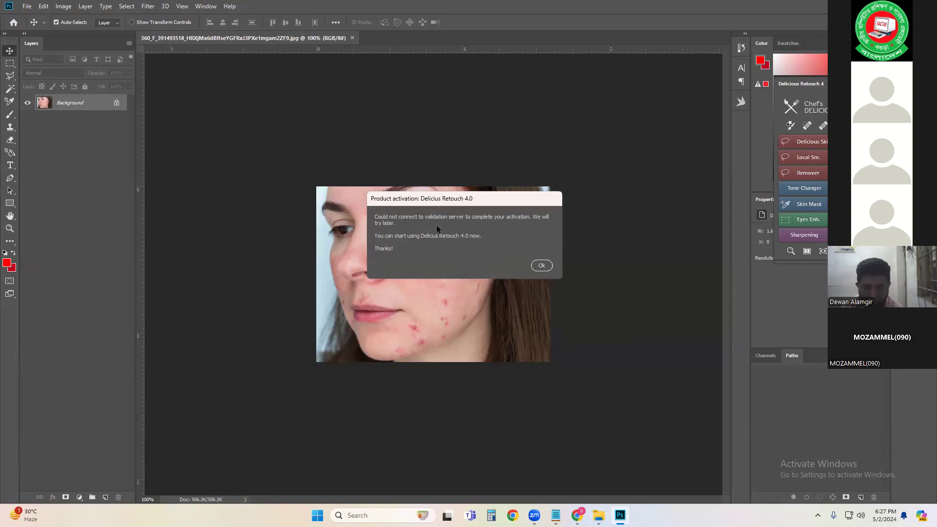
pyautogui.click(541, 265)
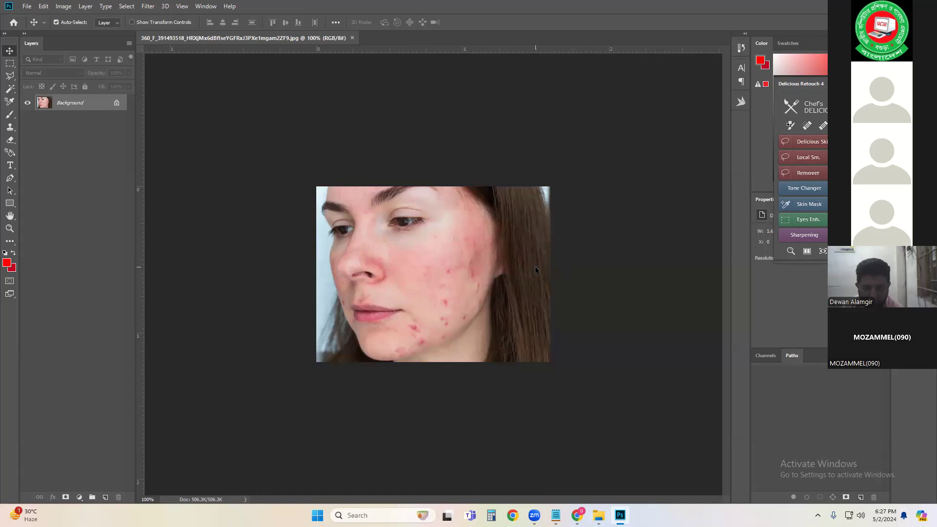
# Step: Run Delicious Skin on the portrait, confirm its selection ellipse, and dismiss the tips without showing them again
pyautogui.click(806, 144)
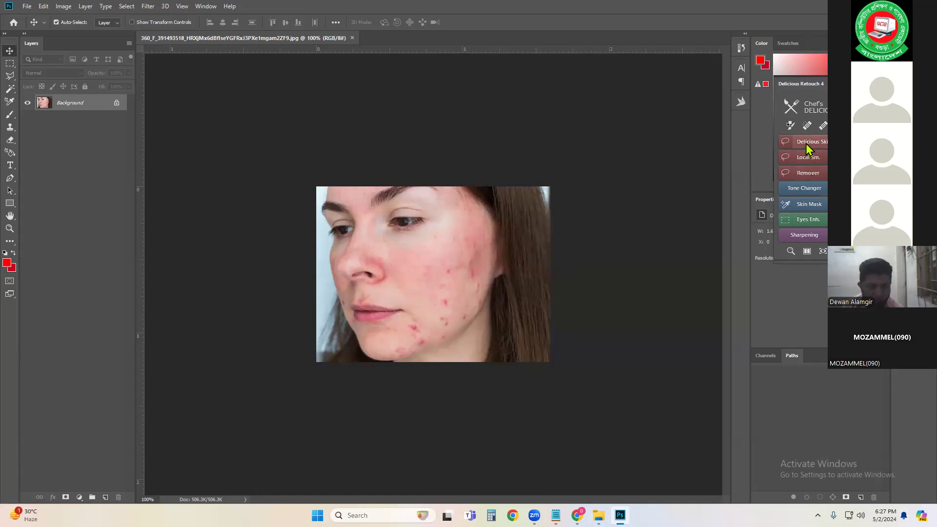
pyautogui.click(471, 277)
pyautogui.click(468, 276)
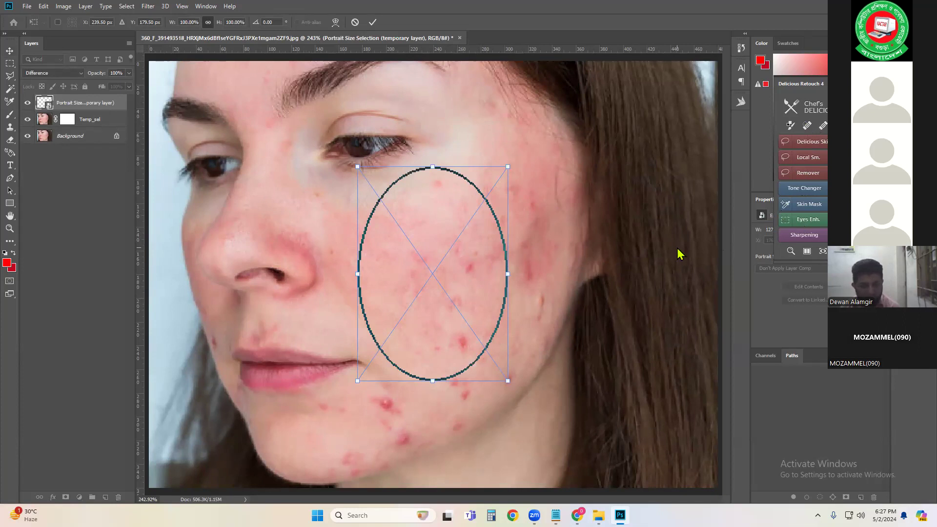
pyautogui.click(371, 22)
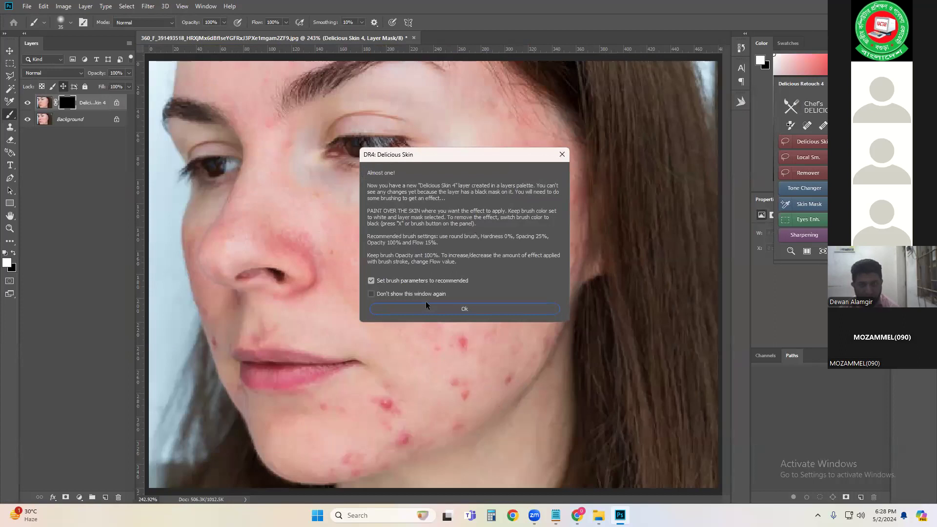
pyautogui.click(395, 295)
pyautogui.click(400, 309)
# Step: Paint the Delicious Skin effect over the cheek and heal a few blemishes with the panel's healing tool
pyautogui.moveTo(489, 241)
pyautogui.mouseDown()
pyautogui.moveTo(470, 256)
pyautogui.moveTo(475, 281)
pyautogui.moveTo(464, 293)
pyautogui.moveTo(467, 280)
pyautogui.moveTo(481, 330)
pyautogui.moveTo(469, 260)
pyautogui.moveTo(433, 264)
pyautogui.moveTo(442, 228)
pyautogui.moveTo(420, 232)
pyautogui.moveTo(454, 231)
pyautogui.moveTo(473, 247)
pyautogui.moveTo(465, 287)
pyautogui.moveTo(502, 283)
pyautogui.moveTo(519, 228)
pyautogui.moveTo(516, 277)
pyautogui.moveTo(531, 266)
pyautogui.moveTo(443, 347)
pyautogui.moveTo(469, 343)
pyautogui.moveTo(457, 345)
pyautogui.moveTo(462, 335)
pyautogui.moveTo(468, 356)
pyautogui.moveTo(475, 346)
pyautogui.moveTo(454, 329)
pyautogui.moveTo(461, 344)
pyautogui.moveTo(469, 335)
pyautogui.moveTo(457, 328)
pyautogui.moveTo(468, 343)
pyautogui.moveTo(460, 347)
pyautogui.moveTo(478, 346)
pyautogui.moveTo(463, 331)
pyautogui.moveTo(471, 364)
pyautogui.moveTo(466, 354)
pyautogui.moveTo(488, 361)
pyautogui.moveTo(451, 390)
pyautogui.mouseUp()
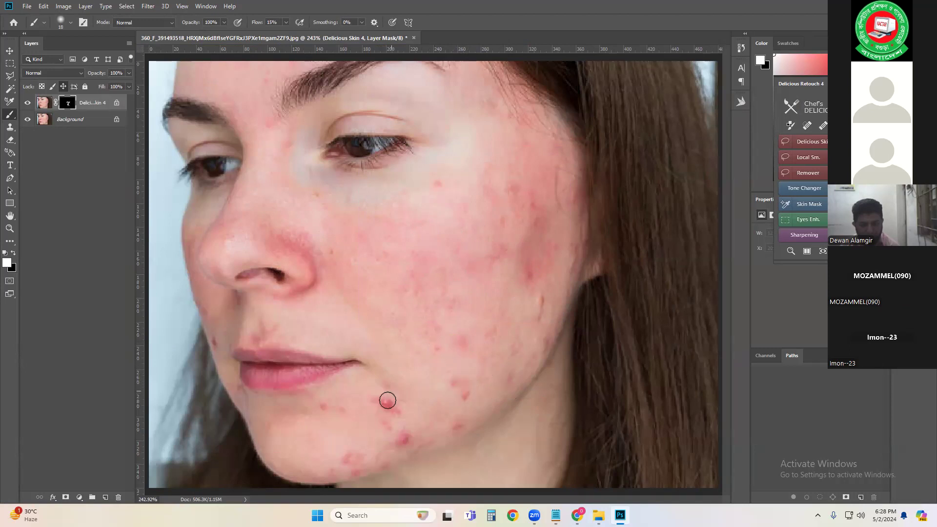
pyautogui.moveTo(429, 191)
pyautogui.mouseDown()
pyautogui.moveTo(454, 201)
pyautogui.moveTo(451, 217)
pyautogui.moveTo(436, 186)
pyautogui.mouseUp()
pyautogui.click(822, 127)
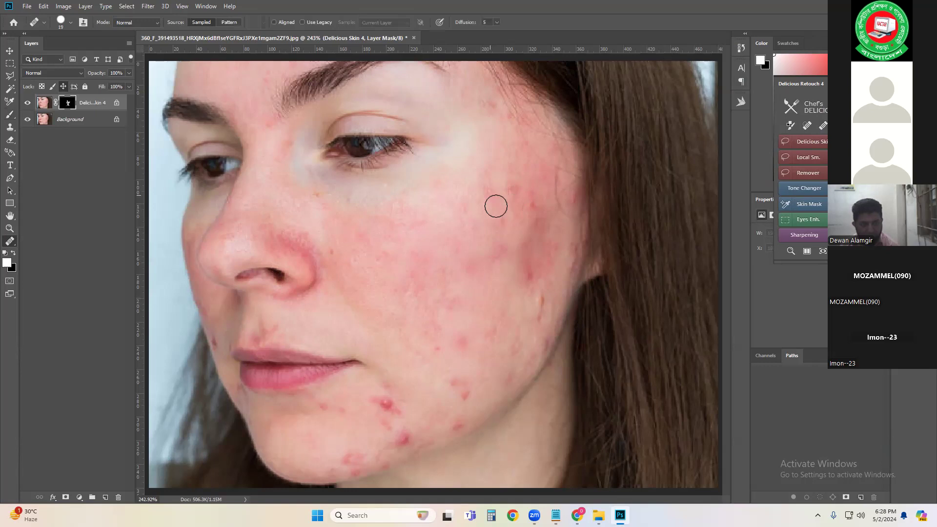
pyautogui.click(537, 222)
pyautogui.click(469, 192)
# Step: Quit Photoshop without saving the changes to the portrait
pyautogui.click(880, 5)
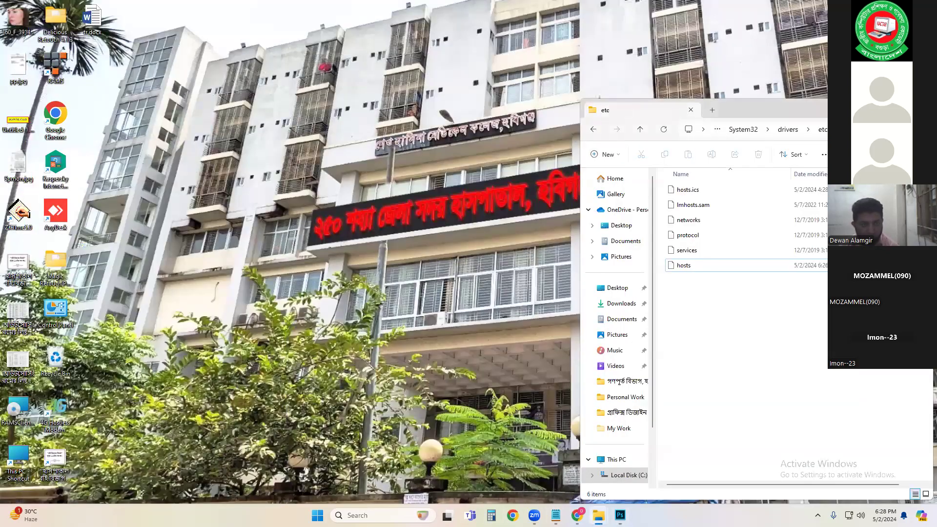
pyautogui.moveTo(899, 107)
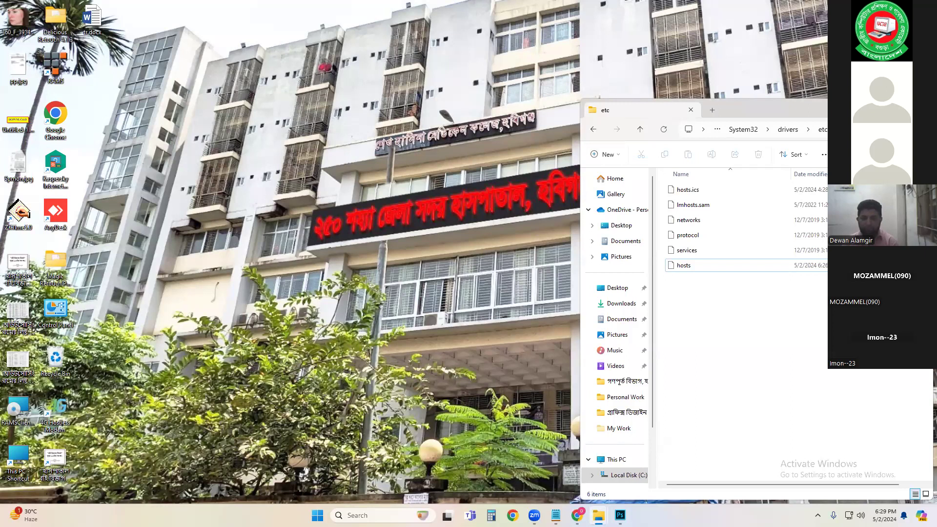
pyautogui.press('super+d')
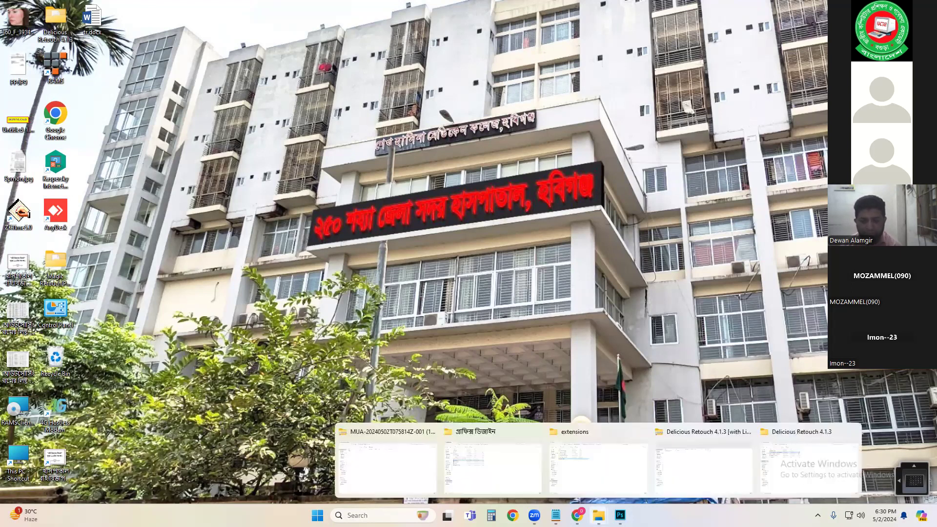
pyautogui.click(620, 515)
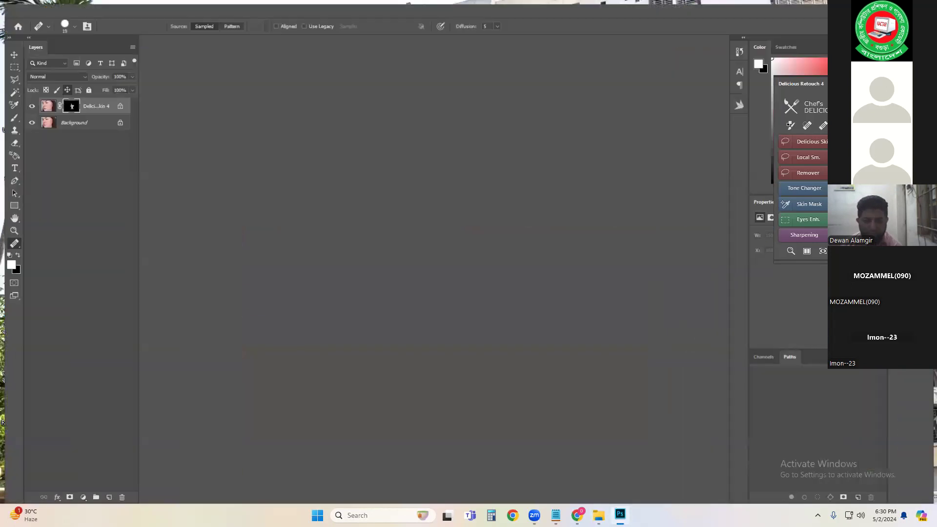
pyautogui.hotkey('ctrl', 'q')
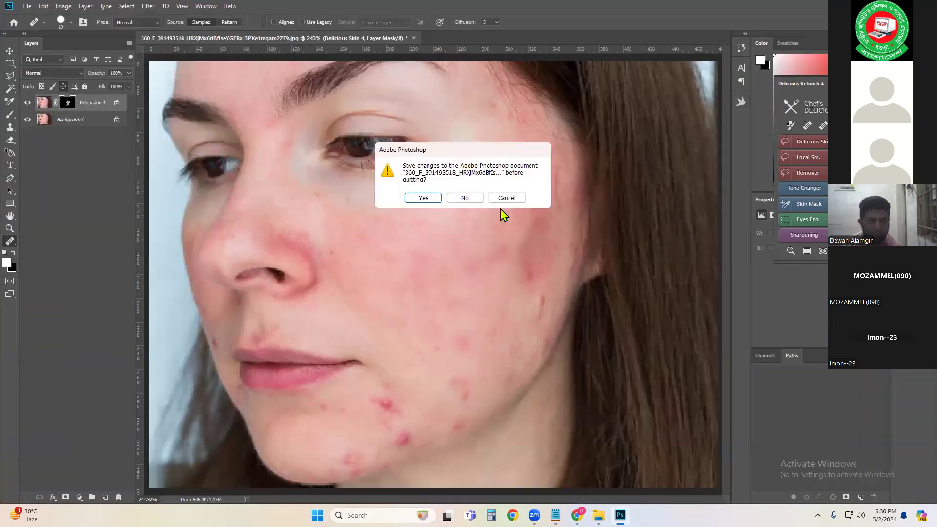
pyautogui.click(474, 197)
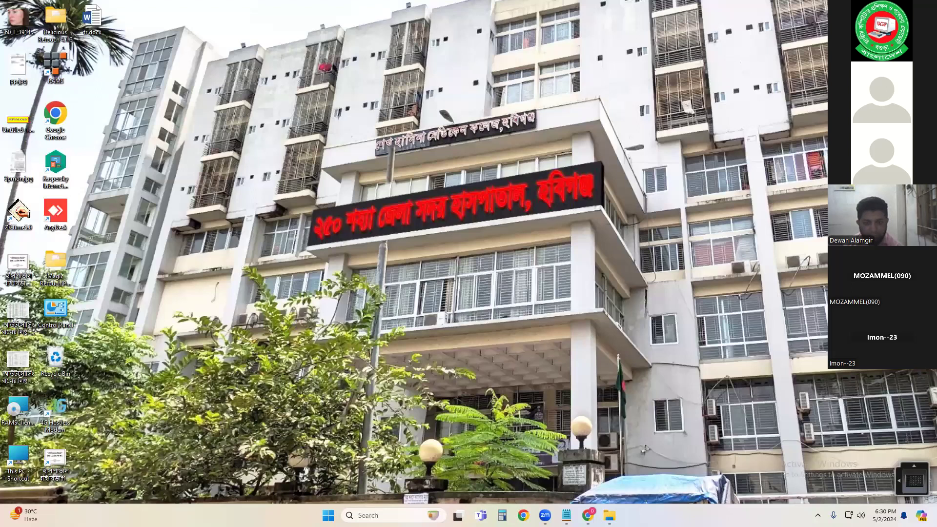
# Step: Switch to File Explorer and open the Downloads folder
pyautogui.click(588, 515)
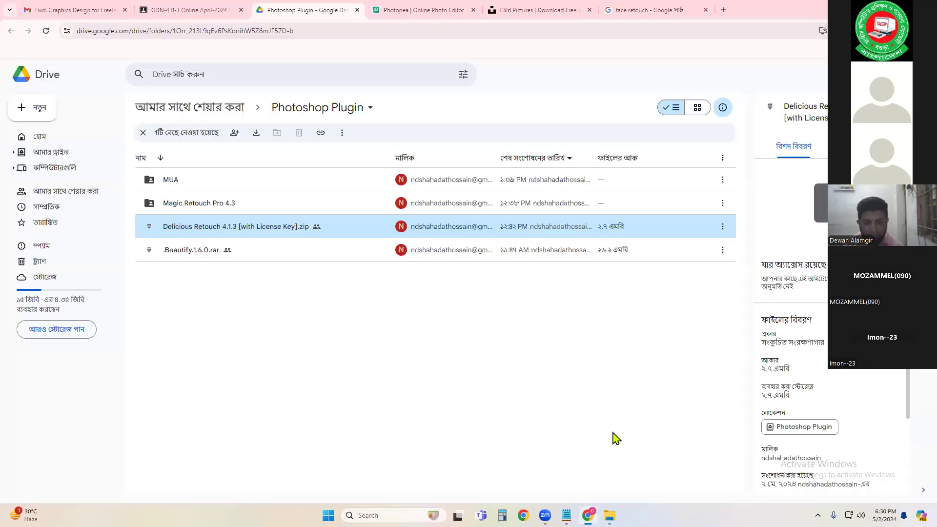
pyautogui.moveTo(609, 515)
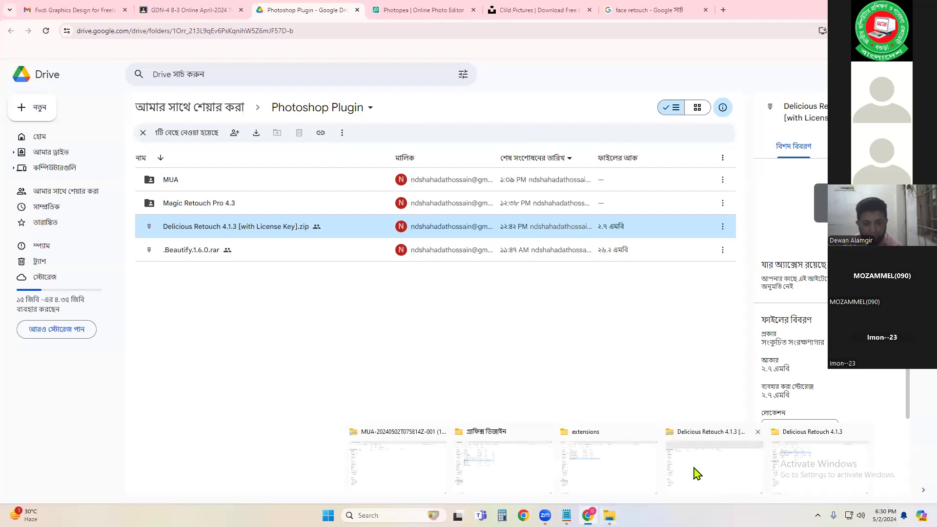
pyautogui.click(736, 471)
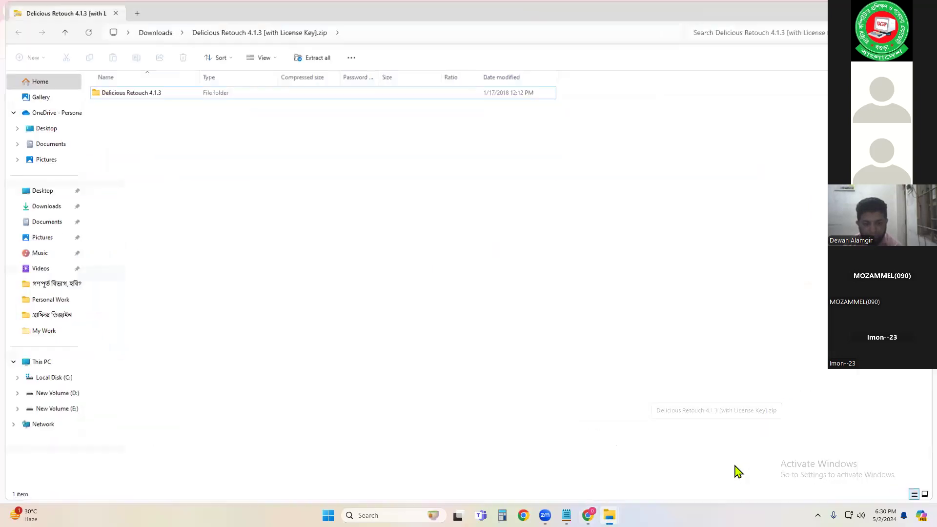
pyautogui.click(153, 33)
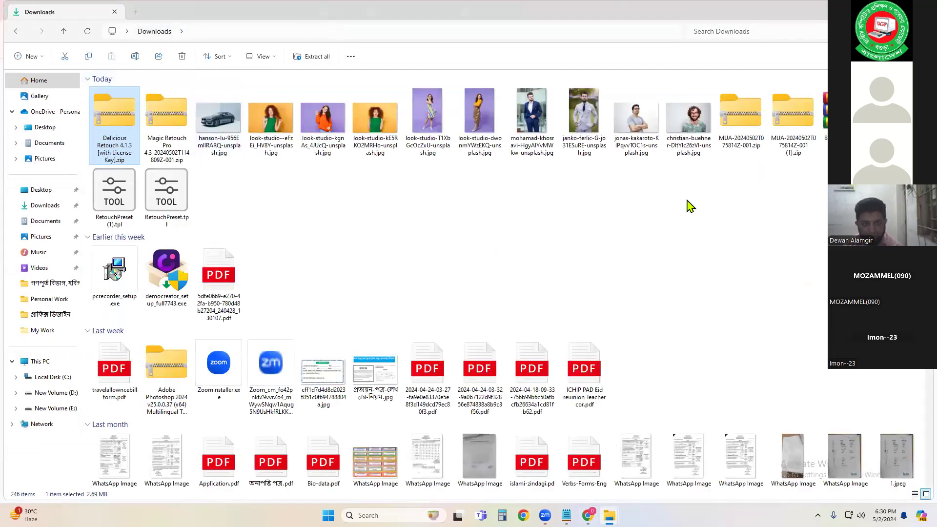
# Step: Open Beautify.1.6.0.rar in WinRAR and close it again
pyautogui.click(845, 115)
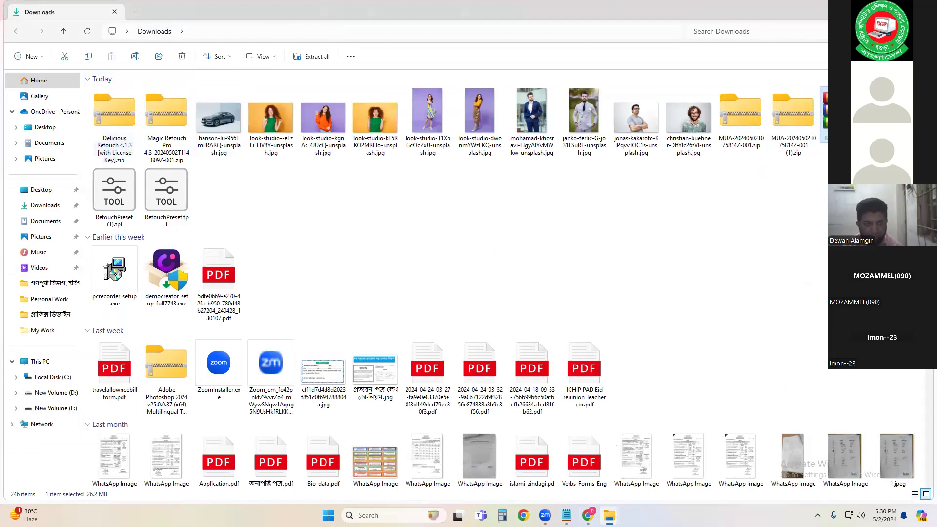
pyautogui.doubleClick(844, 115)
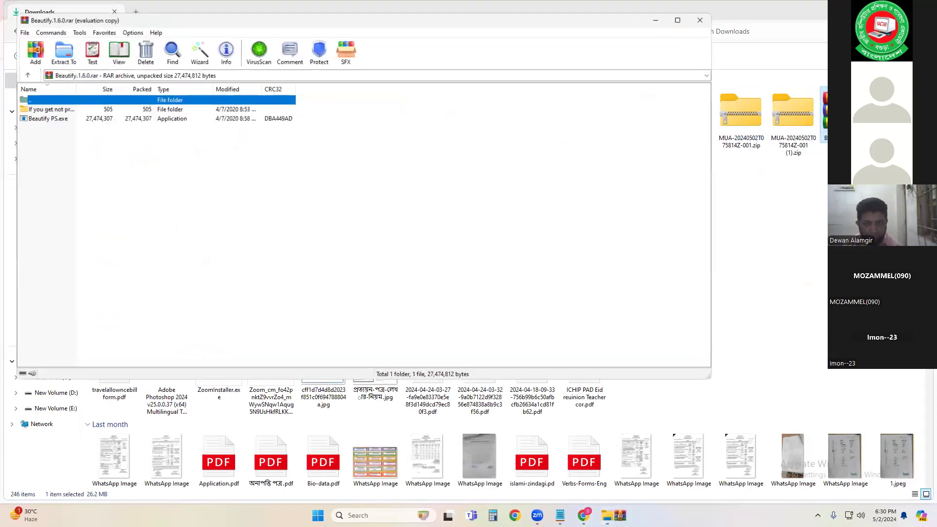
pyautogui.hotkey('alt', 'F4')
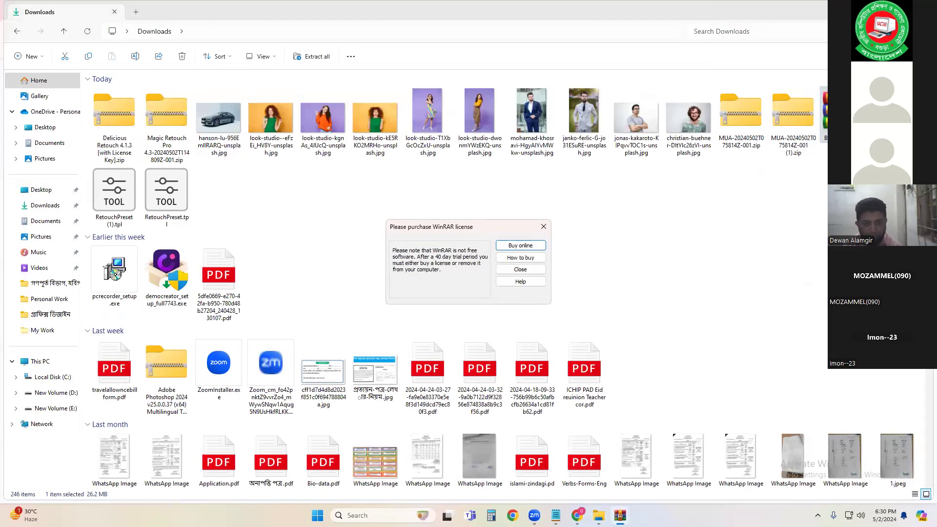
pyautogui.click(543, 226)
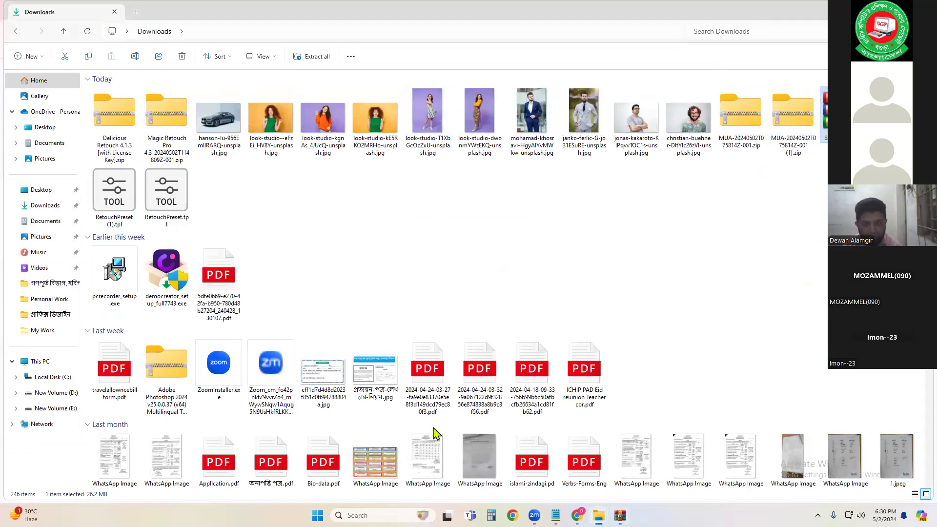
pyautogui.press('Return')
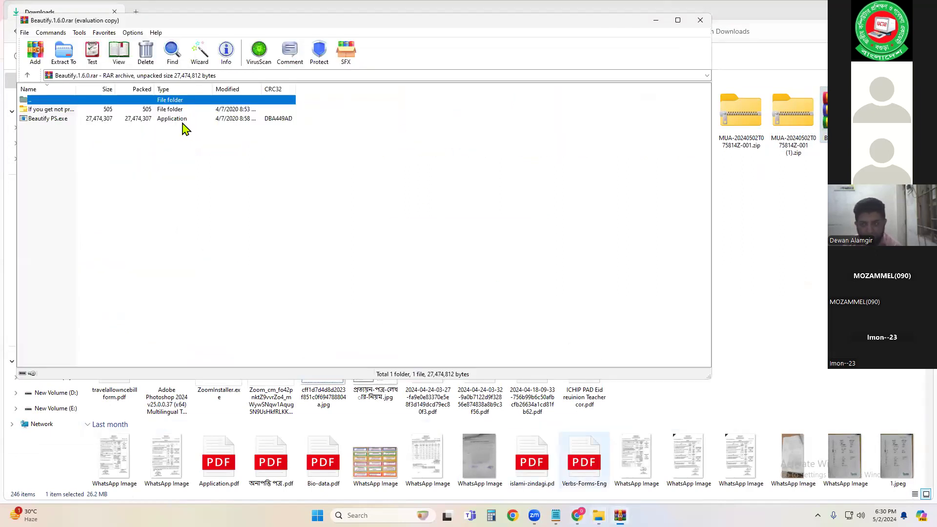
pyautogui.click(700, 21)
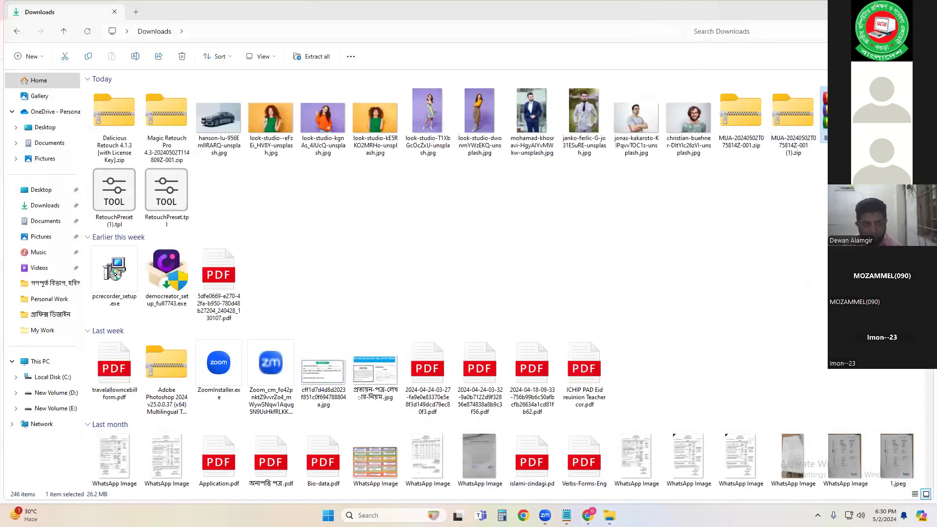
pyautogui.rightClick(836, 108)
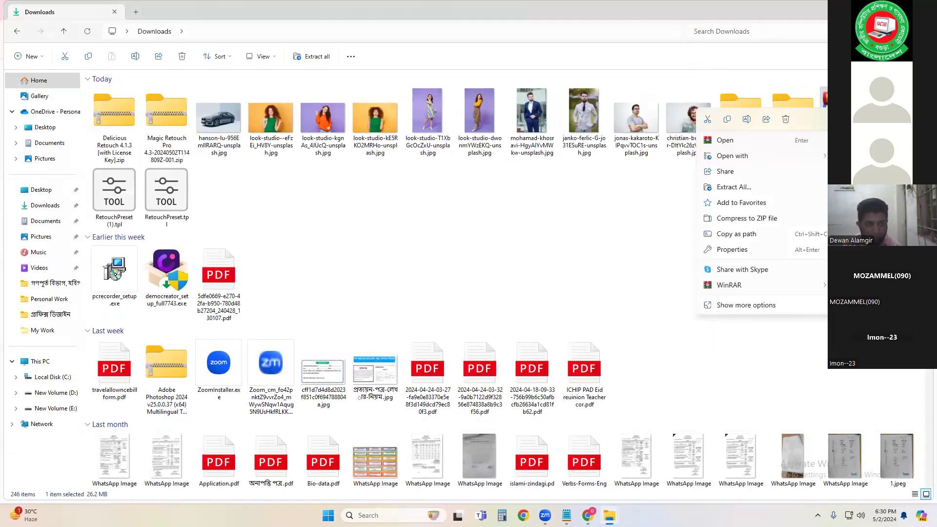
pyautogui.click(763, 305)
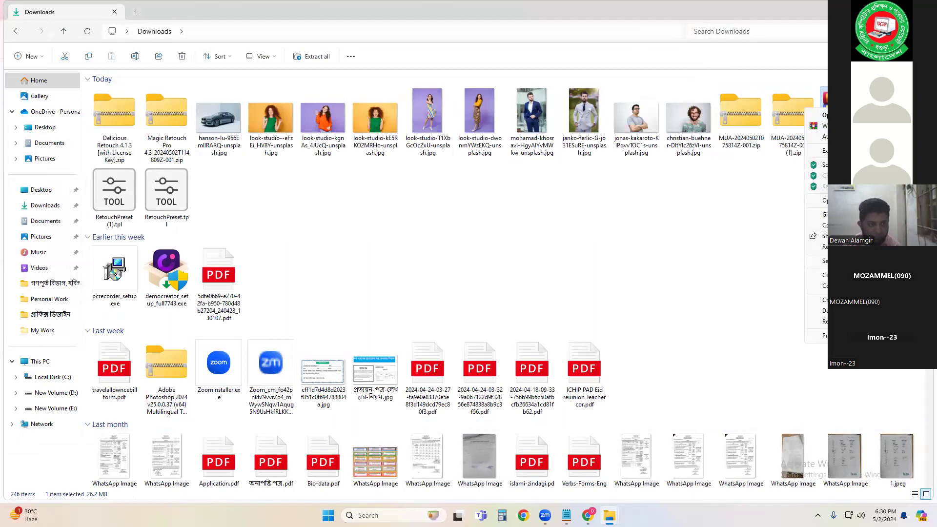
pyautogui.press('Escape')
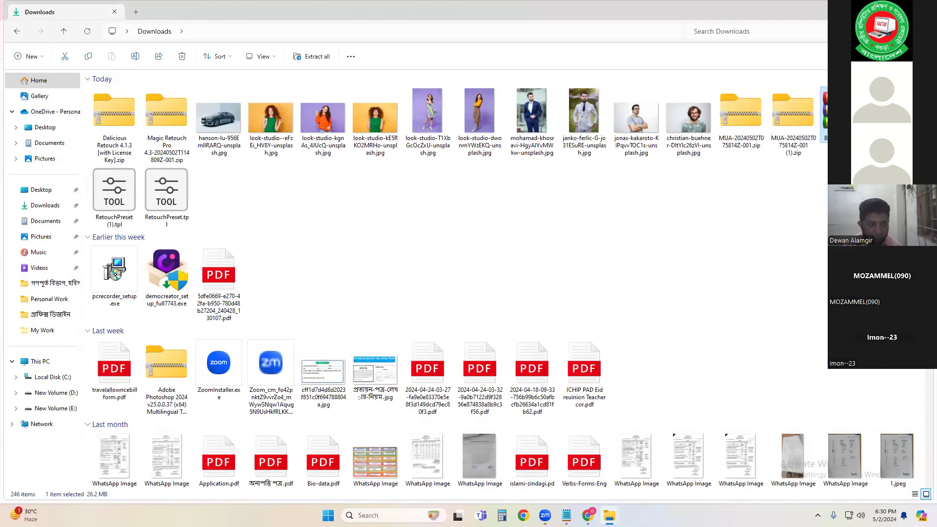
# Step: Open Beautify.1.6.0.rar in WinRAR and extract Beautify PS.exe into the Downloads folder
pyautogui.rightClick(850, 109)
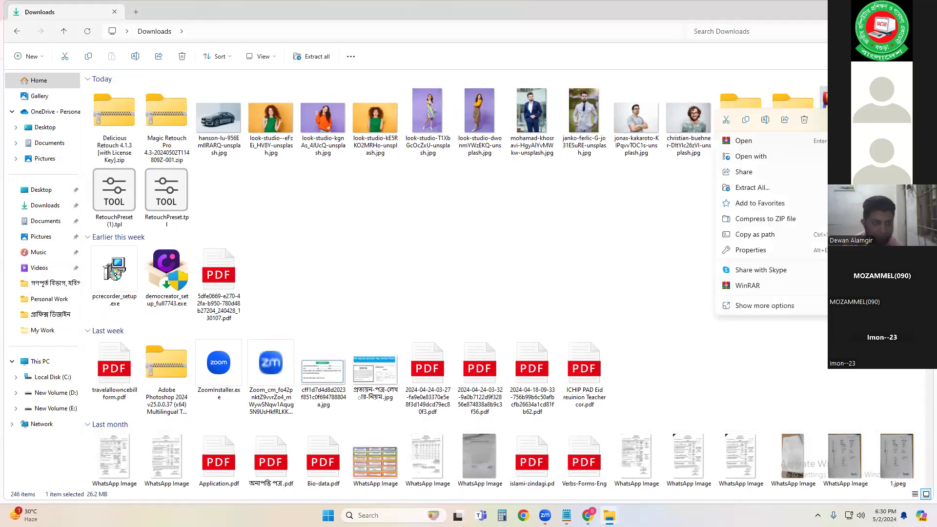
pyautogui.click(798, 142)
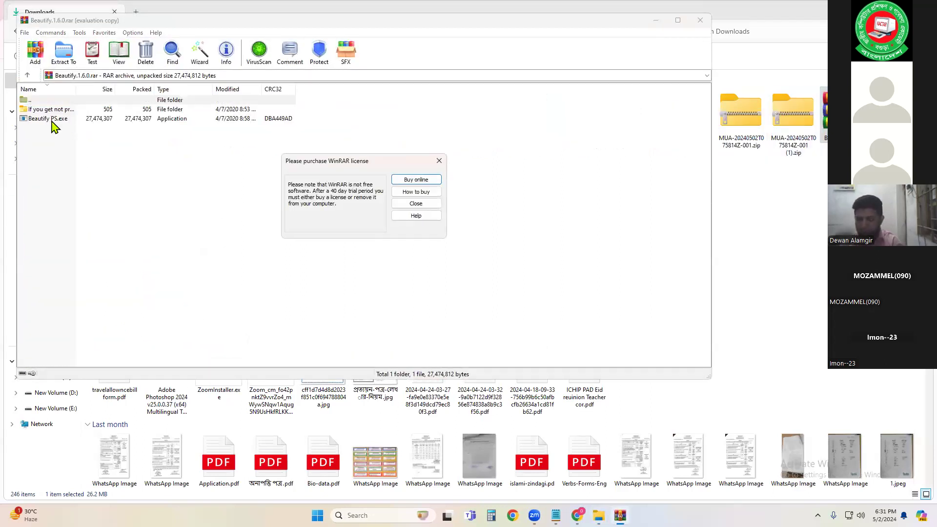
pyautogui.click(410, 204)
pyautogui.click(47, 110)
pyautogui.click(47, 119)
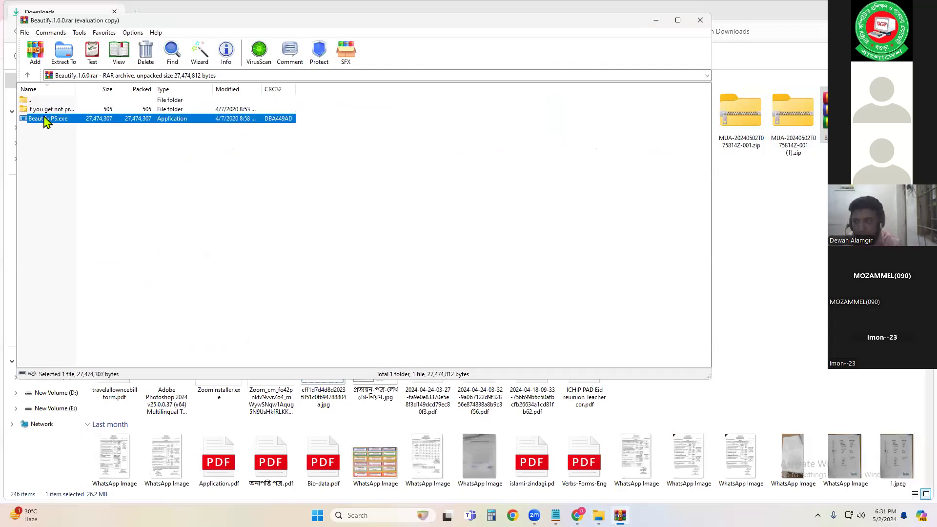
pyautogui.moveTo(37, 118); pyautogui.dragTo(806, 224)
pyautogui.click(807, 230)
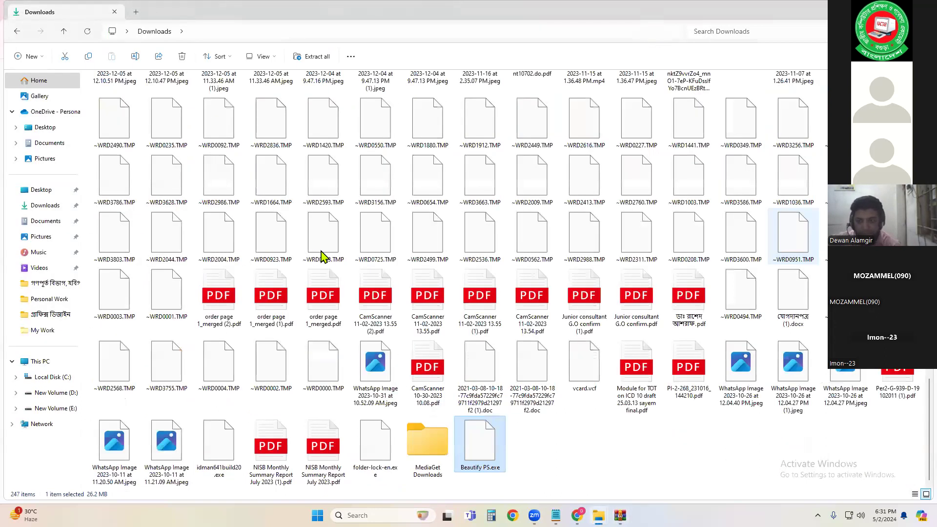
# Step: Run the Beautify PS.exe installer from Downloads and finish the Beautify for Photoshop setup
pyautogui.doubleClick(481, 447)
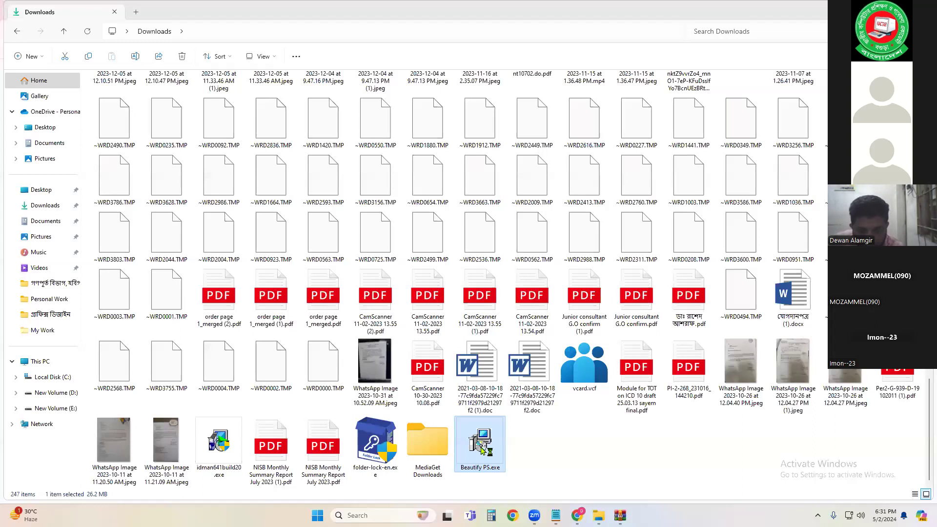
pyautogui.doubleClick(481, 450)
pyautogui.click(521, 335)
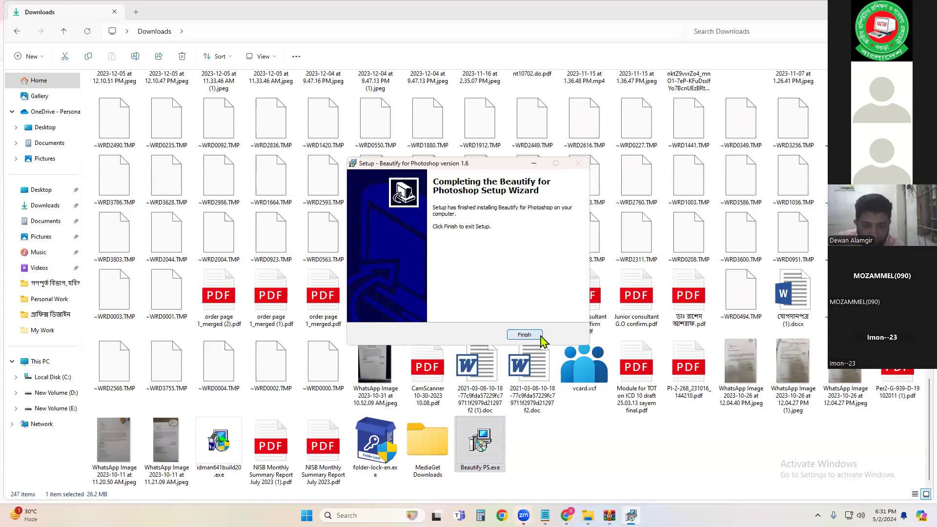
pyautogui.click(536, 335)
pyautogui.click(539, 332)
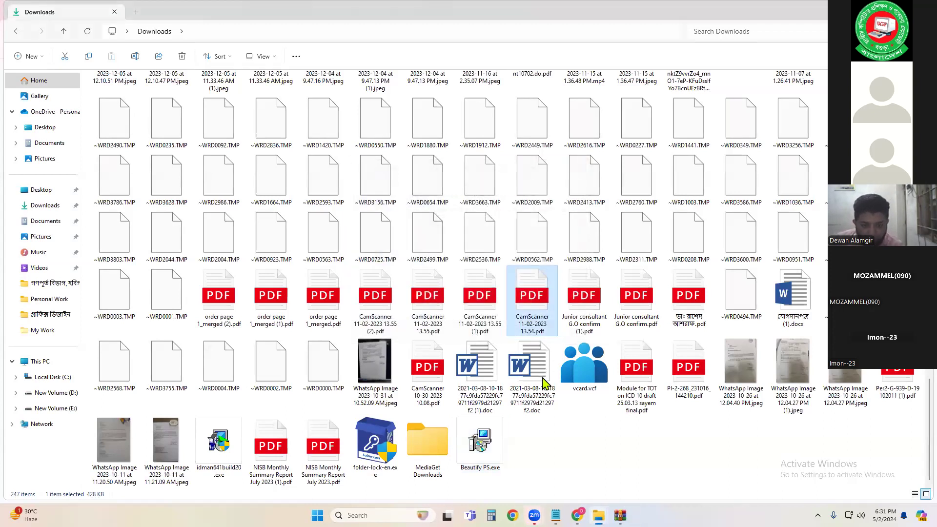
# Step: Launch Adobe Photoshop CC 2019 from the Start menu's list of all apps
pyautogui.click(317, 515)
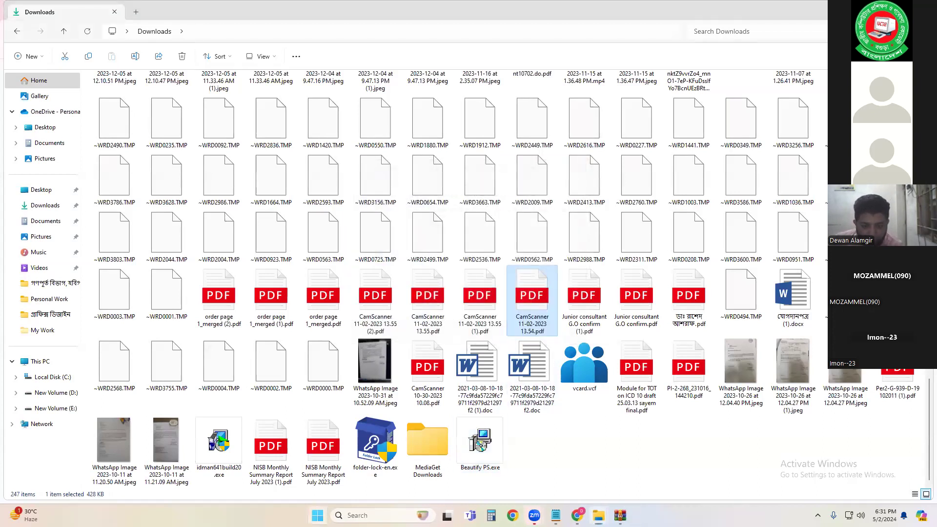
pyautogui.press('Escape')
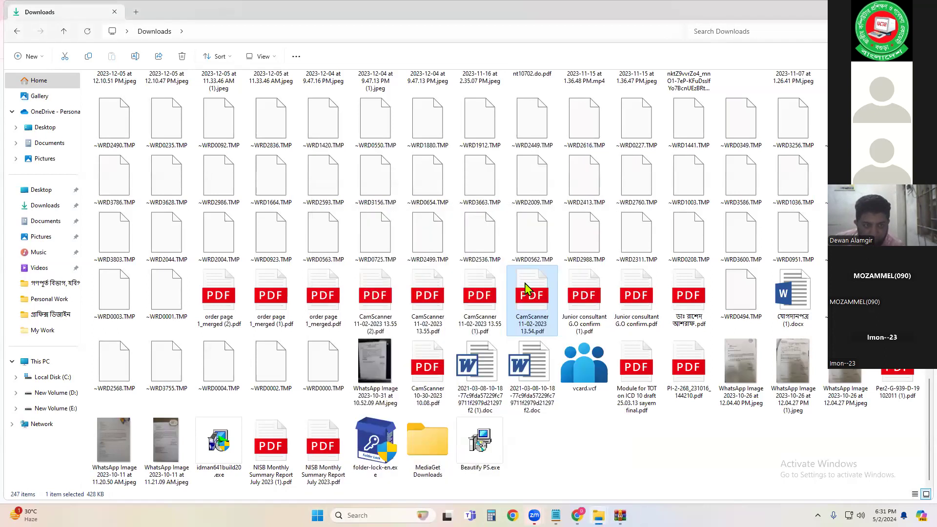
pyautogui.press('super')
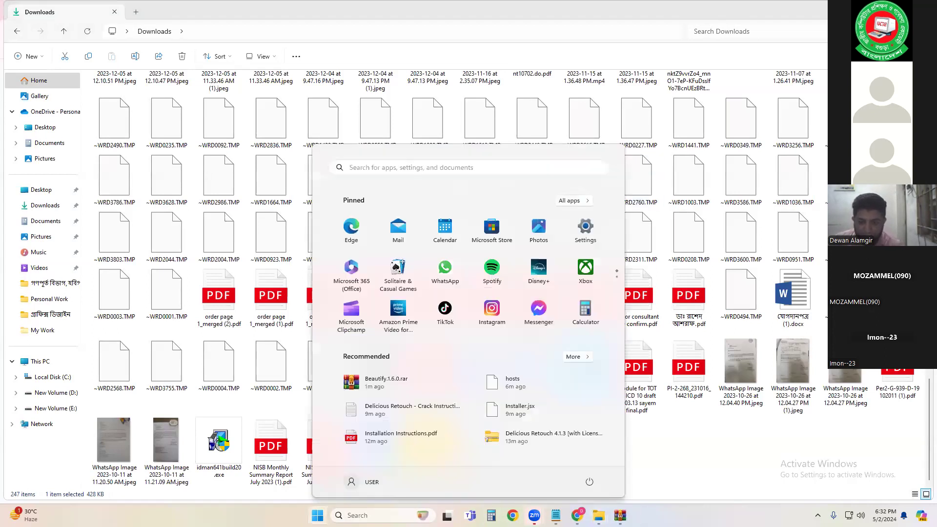
pyautogui.click(570, 200)
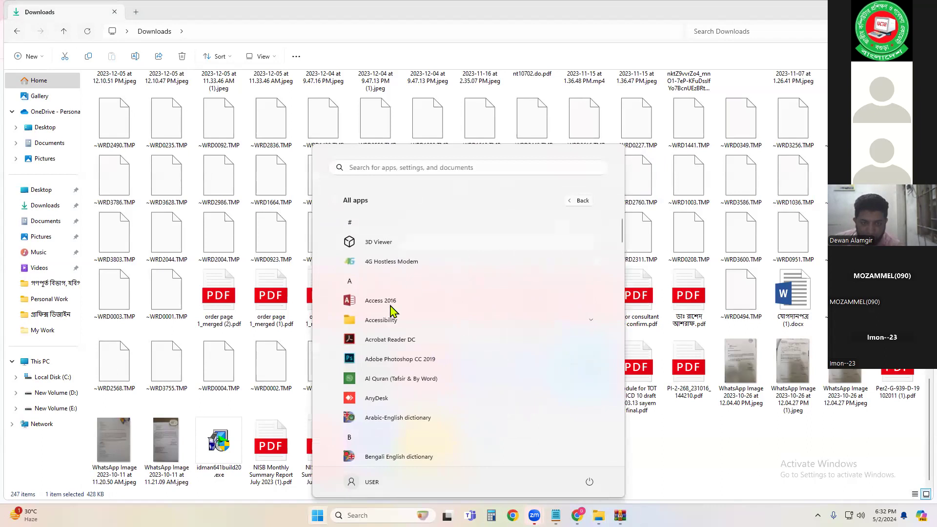
pyautogui.click(385, 360)
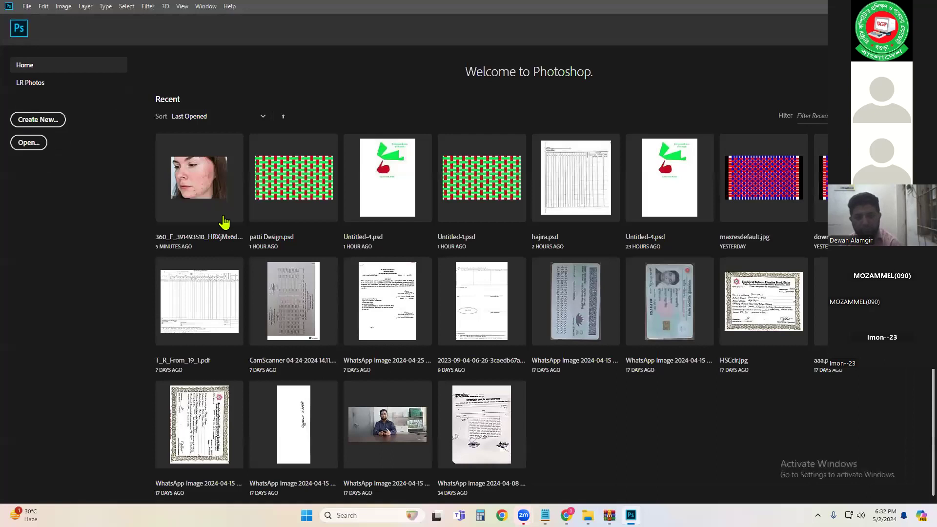
# Step: Open the recent acne portrait and close the Delicious Retouch 4 panel
pyautogui.click(223, 220)
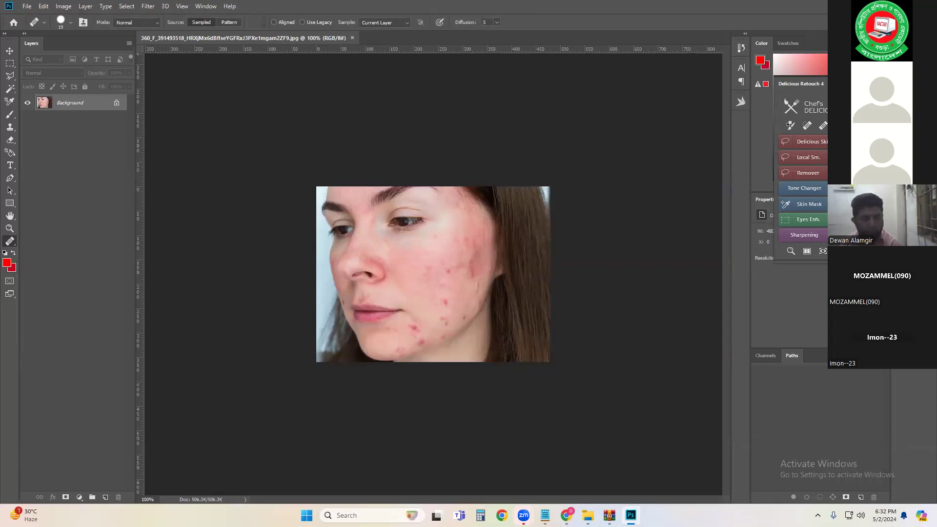
pyautogui.click(884, 78)
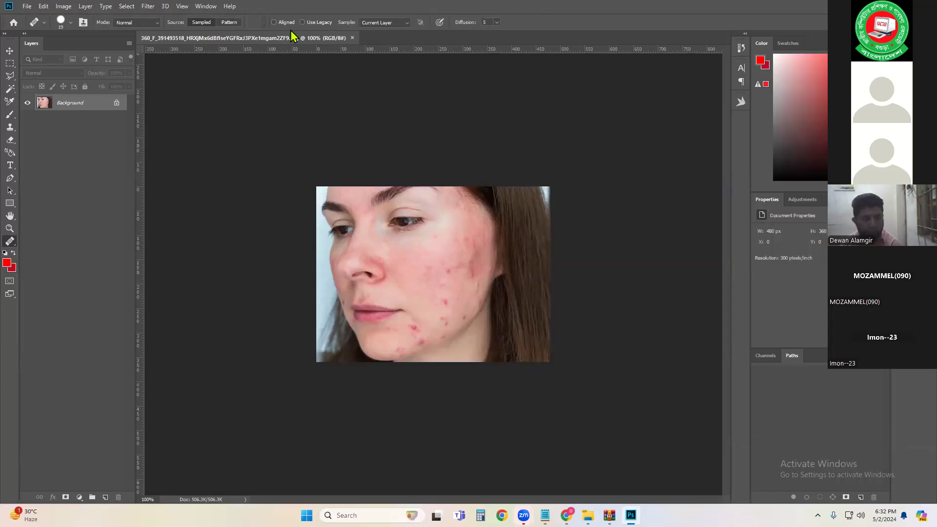
# Step: Open the Beautify extension panel and move it beside the portrait
pyautogui.click(213, 6)
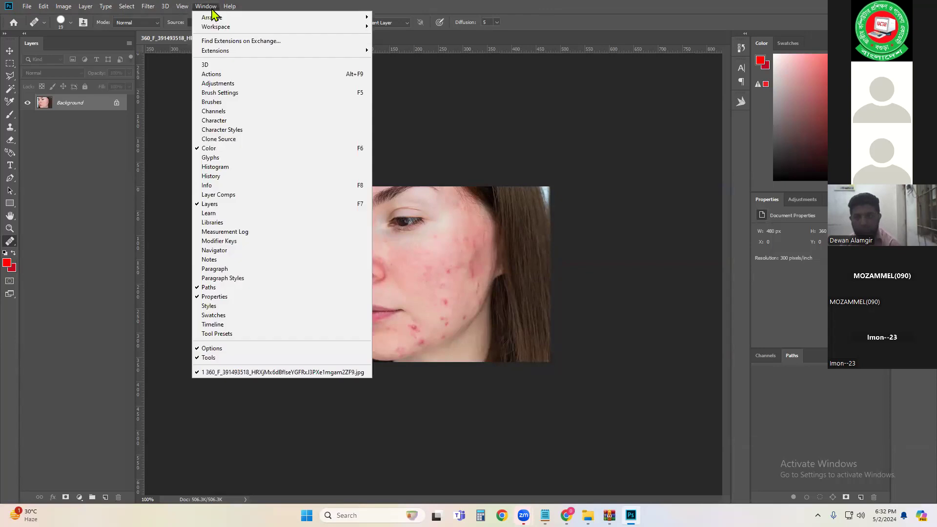
pyautogui.moveTo(292, 55)
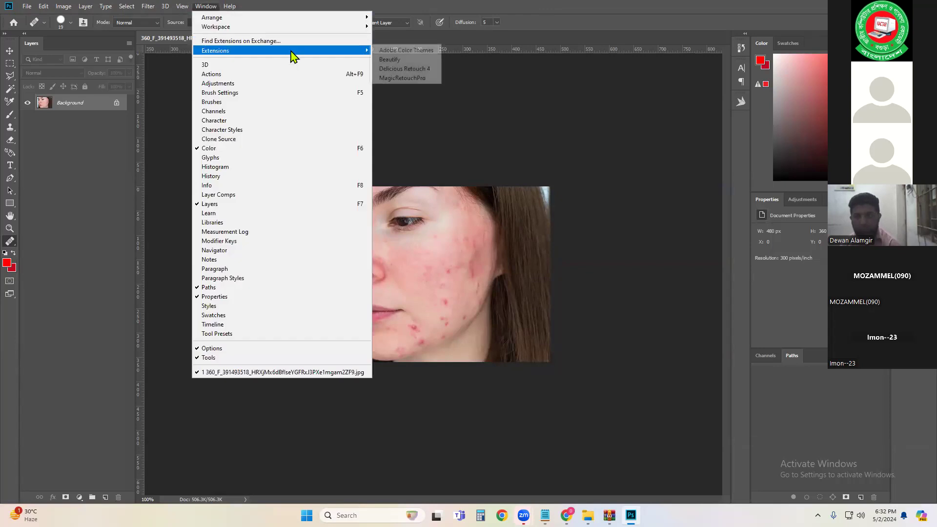
pyautogui.click(400, 60)
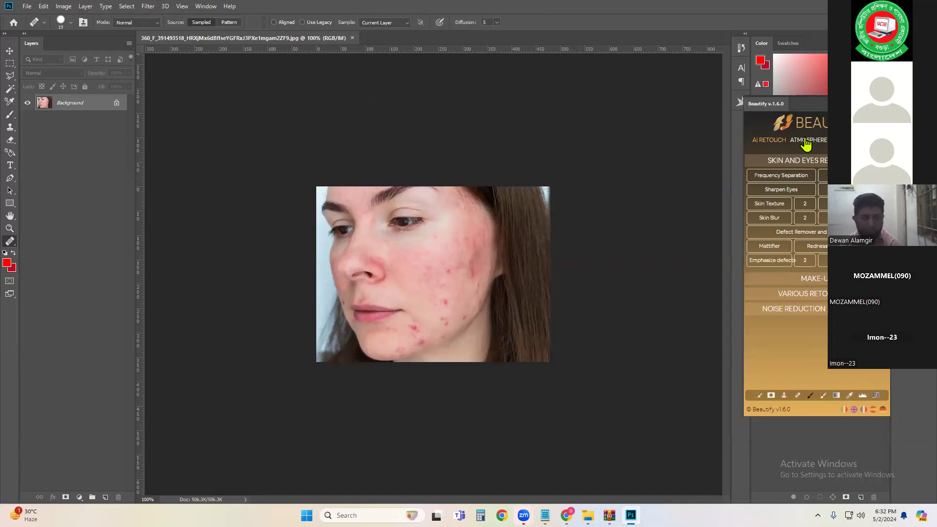
pyautogui.moveTo(815, 106); pyautogui.dragTo(601, 106)
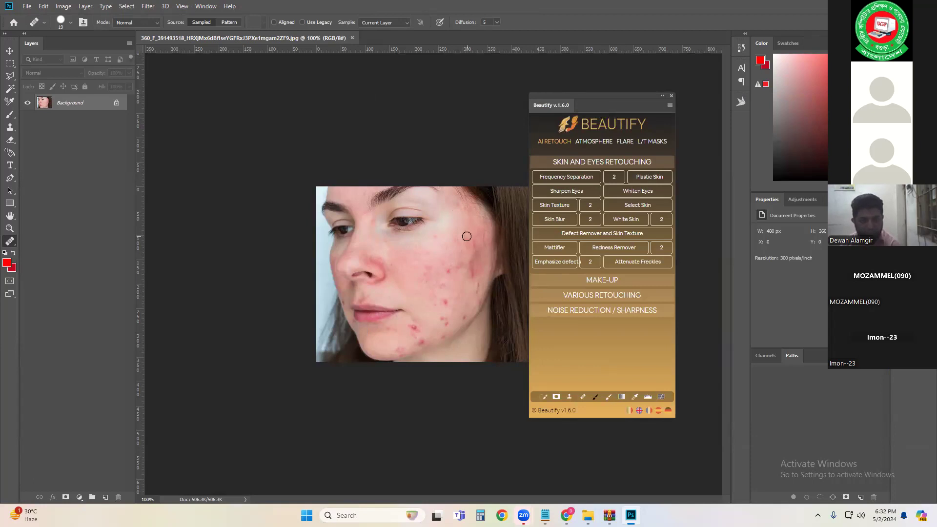
# Step: Apply Beautify's strong Skin Texture and paint its mask over the cheek with an enlarged brush
pyautogui.click(589, 206)
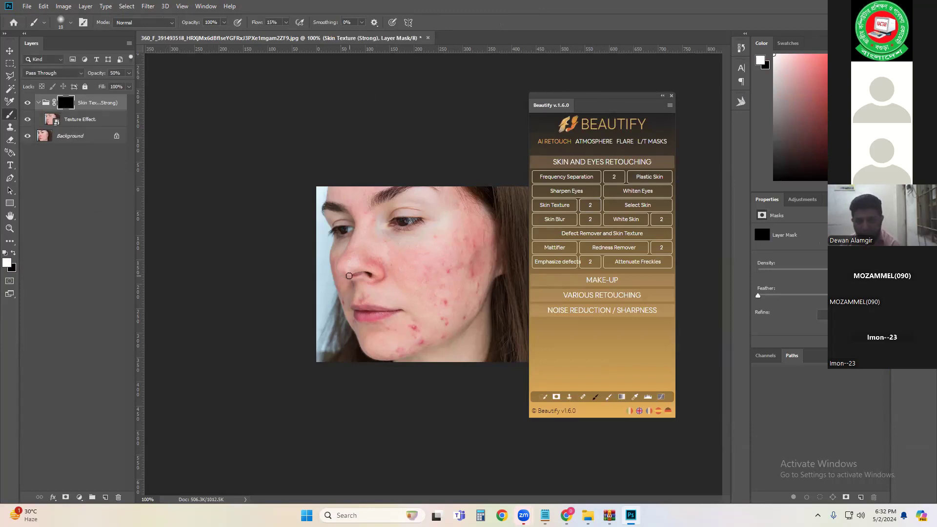
pyautogui.press(']')
pyautogui.press(']')
pyautogui.moveTo(455, 273)
pyautogui.mouseDown()
pyautogui.moveTo(472, 251)
pyautogui.moveTo(469, 291)
pyautogui.moveTo(469, 261)
pyautogui.moveTo(448, 247)
pyautogui.moveTo(440, 326)
pyautogui.moveTo(454, 266)
pyautogui.moveTo(416, 287)
pyautogui.moveTo(459, 277)
pyautogui.moveTo(451, 313)
pyautogui.moveTo(455, 302)
pyautogui.moveTo(425, 324)
pyautogui.moveTo(420, 317)
pyautogui.moveTo(483, 265)
pyautogui.moveTo(458, 275)
pyautogui.moveTo(461, 245)
pyautogui.moveTo(456, 260)
pyautogui.moveTo(467, 260)
pyautogui.moveTo(437, 311)
pyautogui.moveTo(440, 319)
pyautogui.moveTo(462, 298)
pyautogui.moveTo(476, 300)
pyautogui.moveTo(424, 328)
pyautogui.moveTo(439, 294)
pyautogui.mouseUp()
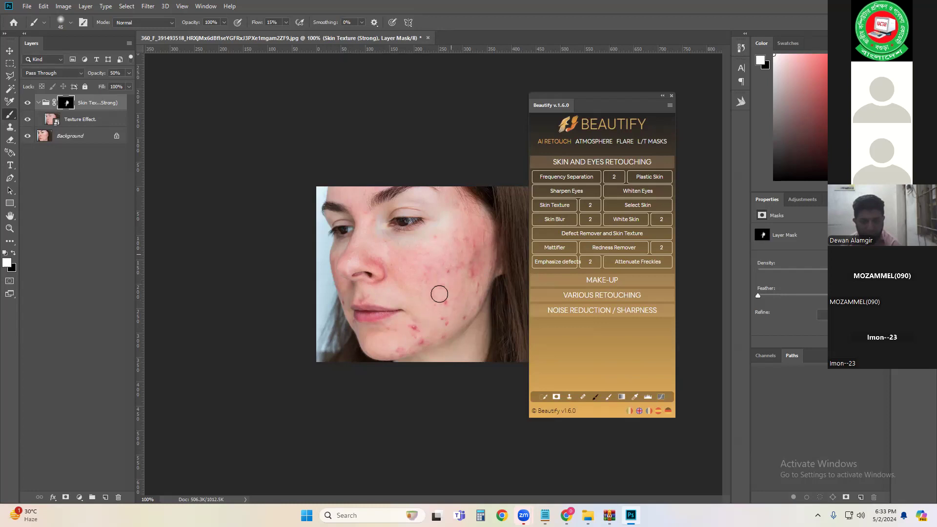
# Step: Apply Skin Blur twice and paint the blur masks over the blemished cheek area
pyautogui.click(590, 220)
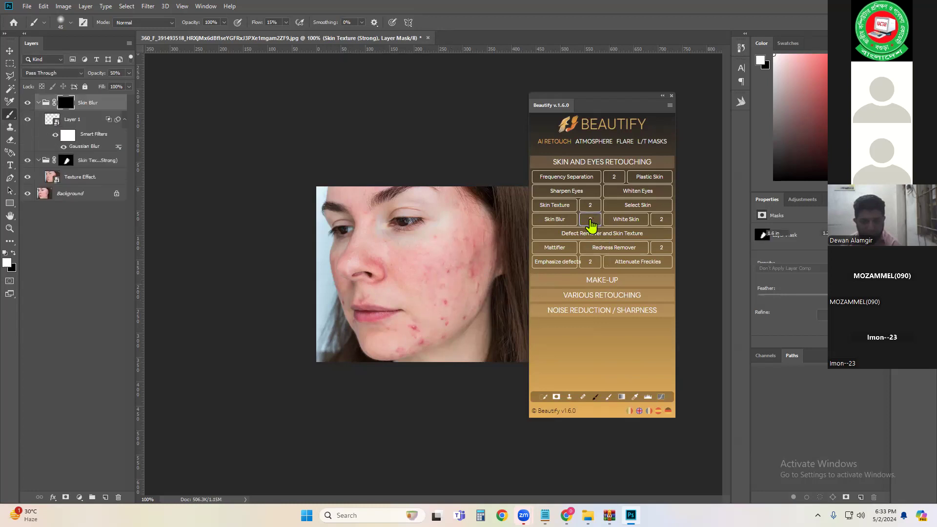
pyautogui.moveTo(465, 255)
pyautogui.mouseDown()
pyautogui.moveTo(473, 236)
pyautogui.moveTo(453, 308)
pyautogui.moveTo(466, 255)
pyautogui.moveTo(474, 267)
pyautogui.moveTo(450, 319)
pyautogui.moveTo(430, 331)
pyautogui.moveTo(410, 310)
pyautogui.moveTo(429, 329)
pyautogui.moveTo(470, 244)
pyautogui.moveTo(453, 264)
pyautogui.moveTo(464, 272)
pyautogui.moveTo(457, 293)
pyautogui.moveTo(472, 286)
pyautogui.moveTo(479, 254)
pyautogui.moveTo(467, 256)
pyautogui.moveTo(476, 243)
pyautogui.moveTo(468, 304)
pyautogui.moveTo(429, 327)
pyautogui.moveTo(448, 277)
pyautogui.moveTo(408, 313)
pyautogui.moveTo(469, 244)
pyautogui.moveTo(469, 231)
pyautogui.moveTo(451, 235)
pyautogui.moveTo(463, 238)
pyautogui.moveTo(426, 282)
pyautogui.moveTo(466, 251)
pyautogui.moveTo(451, 263)
pyautogui.moveTo(468, 305)
pyautogui.moveTo(435, 325)
pyautogui.moveTo(403, 328)
pyautogui.moveTo(444, 321)
pyautogui.moveTo(475, 302)
pyautogui.moveTo(463, 285)
pyautogui.moveTo(471, 259)
pyautogui.moveTo(449, 232)
pyautogui.moveTo(423, 289)
pyautogui.moveTo(431, 265)
pyautogui.moveTo(470, 248)
pyautogui.mouseUp()
pyautogui.click(556, 221)
pyautogui.moveTo(427, 304)
pyautogui.mouseDown()
pyautogui.moveTo(477, 279)
pyautogui.moveTo(458, 278)
pyautogui.mouseUp()
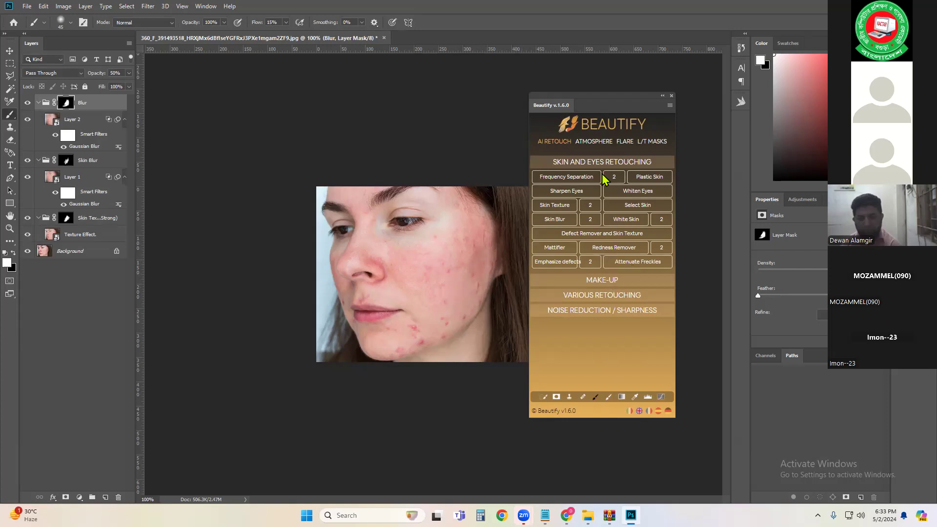
# Step: Open the Make-up section, add Lipstick, and paint the Lips Color mask over the lips
pyautogui.click(609, 282)
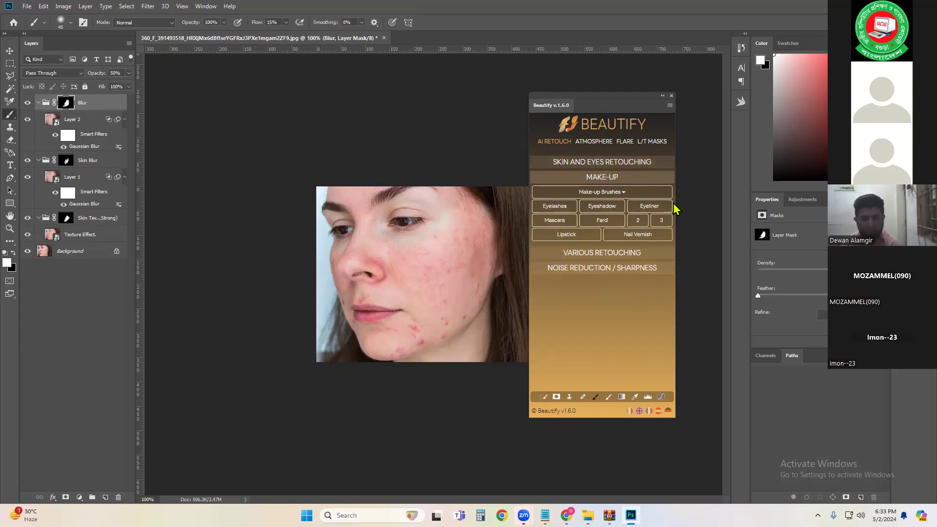
pyautogui.click(567, 239)
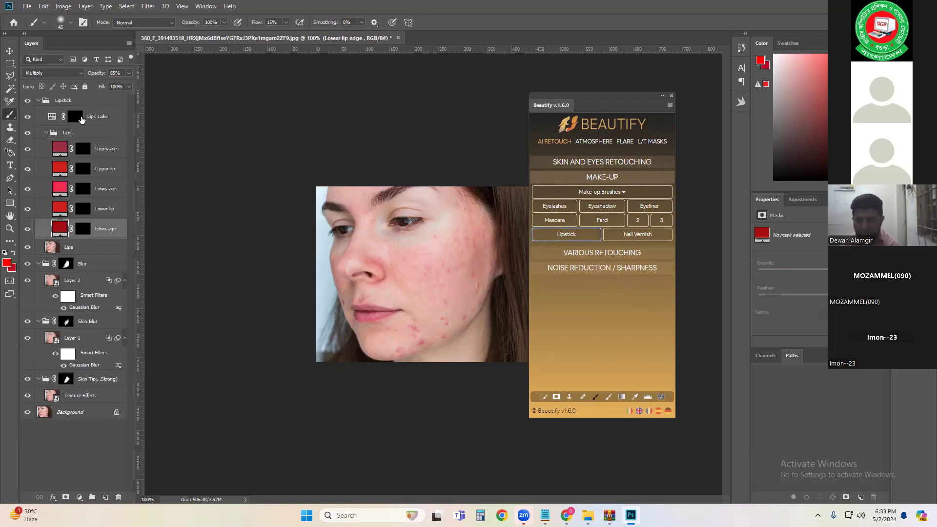
pyautogui.click(74, 118)
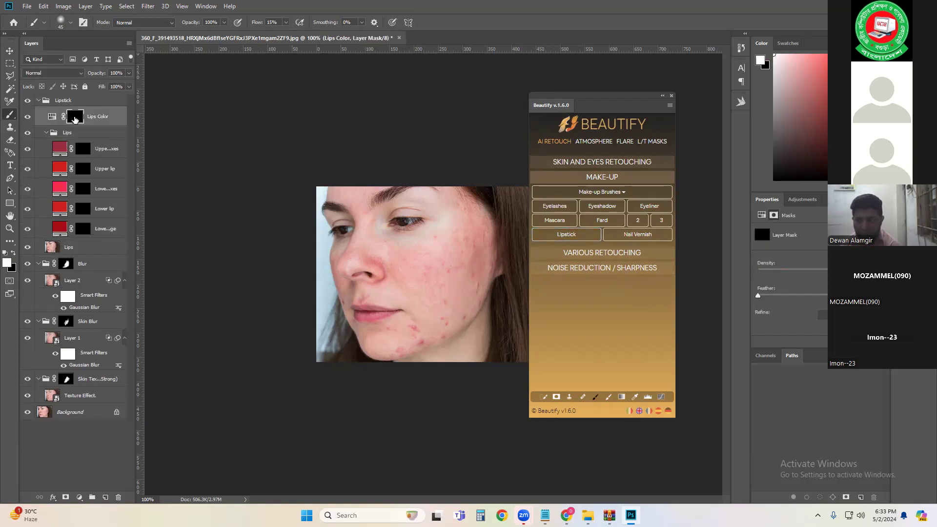
pyautogui.moveTo(369, 310)
pyautogui.mouseDown()
pyautogui.moveTo(362, 313)
pyautogui.moveTo(379, 313)
pyautogui.moveTo(359, 310)
pyautogui.mouseUp()
# Step: Set the foreground colour to blue 1e0eb5 in the color picker
pyautogui.click(7, 263)
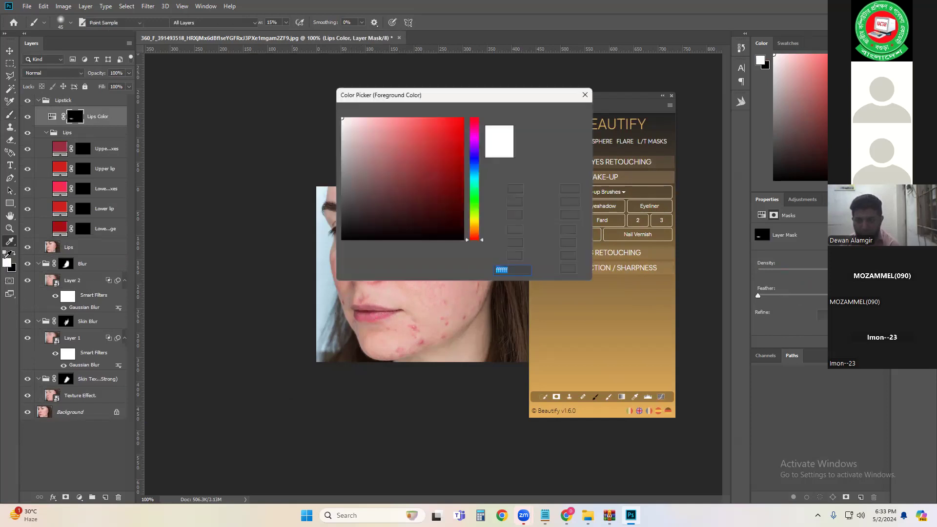
pyautogui.click(473, 157)
pyautogui.click(454, 152)
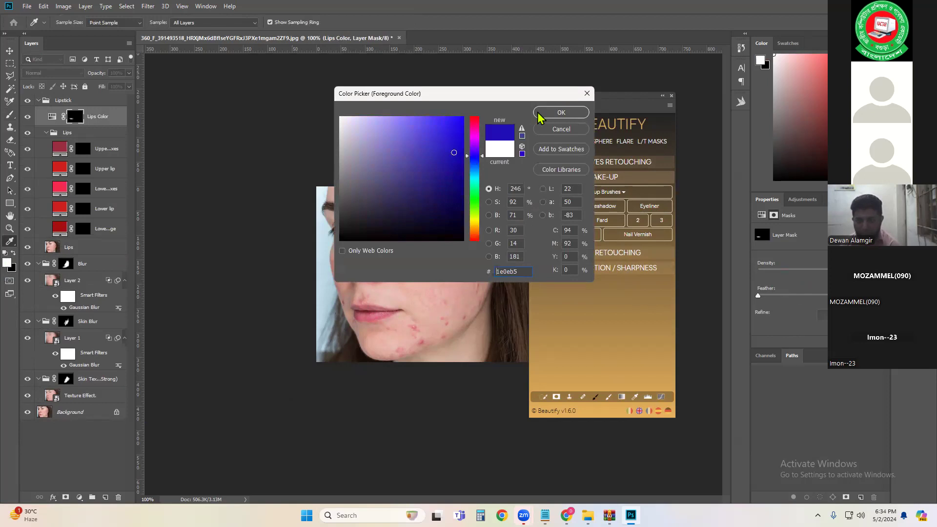
pyautogui.click(556, 116)
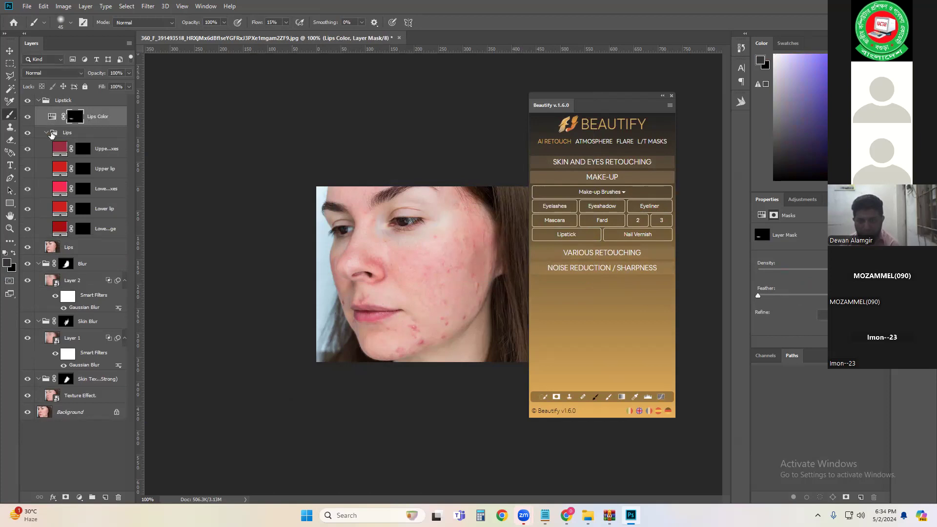
# Step: Adjust the Lips Color hue, saturation and lightness sliders to turn the lipstick purple
pyautogui.click(51, 117)
pyautogui.moveTo(816, 268)
pyautogui.mouseDown()
pyautogui.moveTo(830, 268)
pyautogui.moveTo(812, 266)
pyautogui.mouseUp()
pyautogui.moveTo(815, 287); pyautogui.dragTo(830, 289)
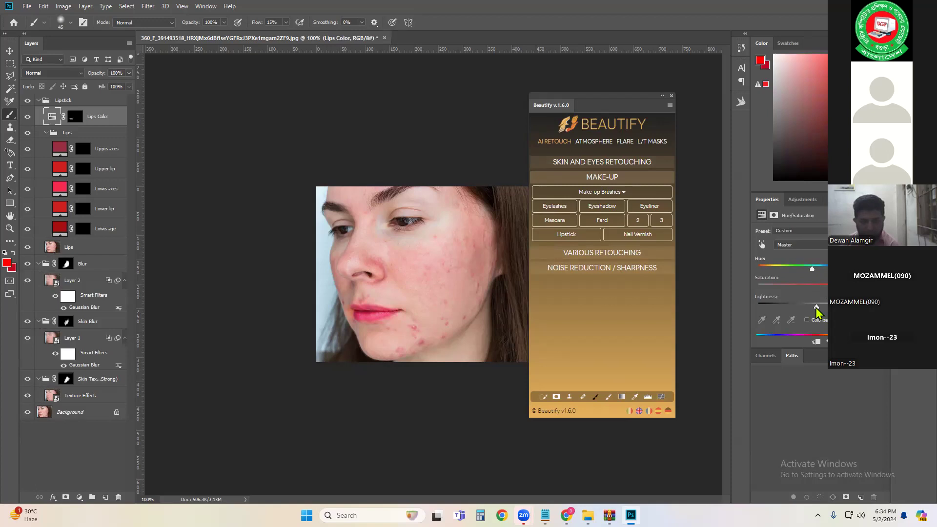
pyautogui.moveTo(813, 268); pyautogui.dragTo(784, 268)
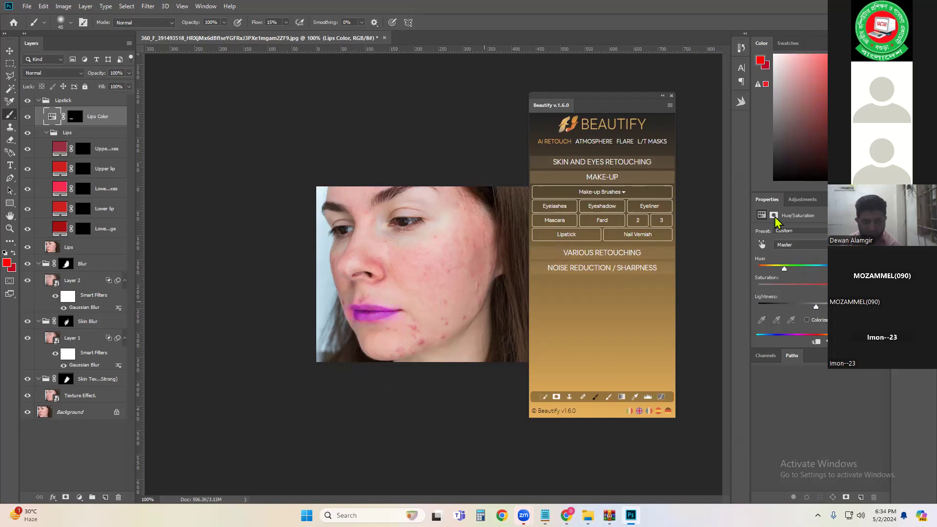
pyautogui.click(640, 262)
pyautogui.click(625, 269)
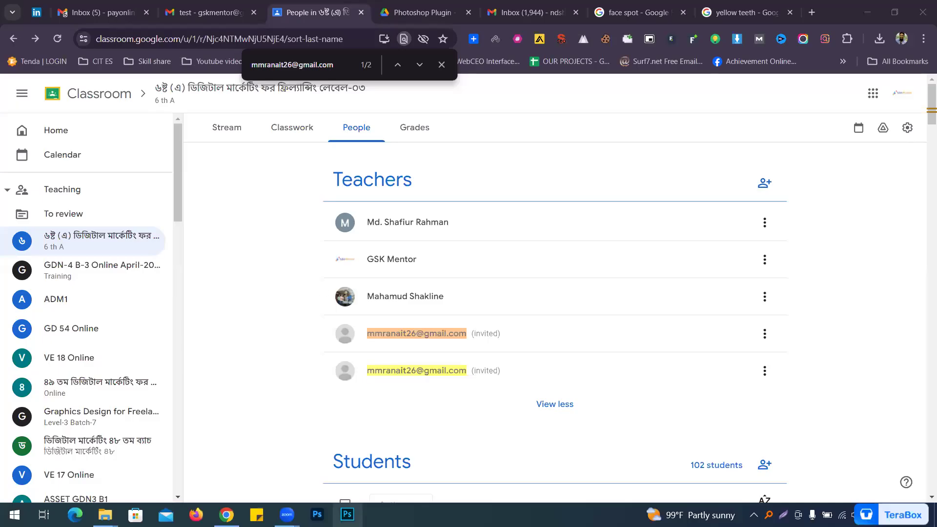
# Step: Bring the other Photoshop window forward, dock its Layers panel, and browse the recent files
pyautogui.click(347, 514)
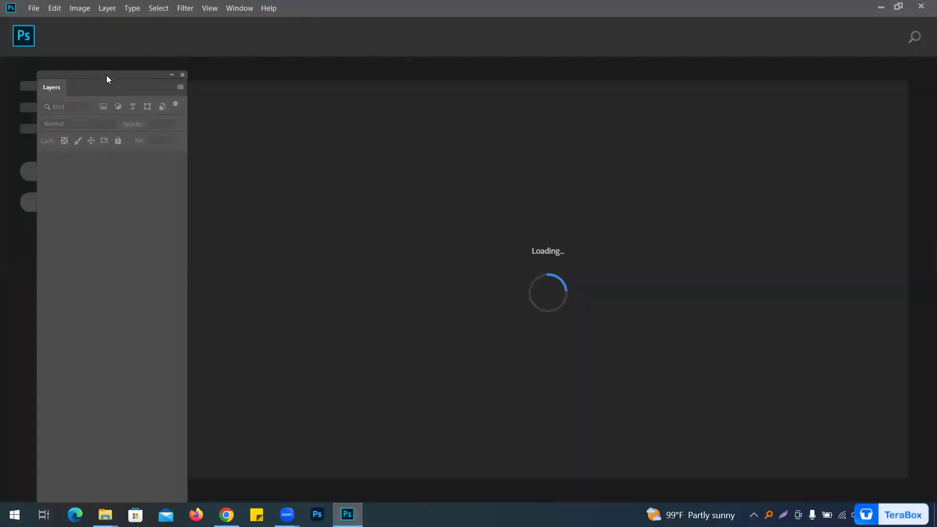
pyautogui.moveTo(107, 75); pyautogui.dragTo(74, 59)
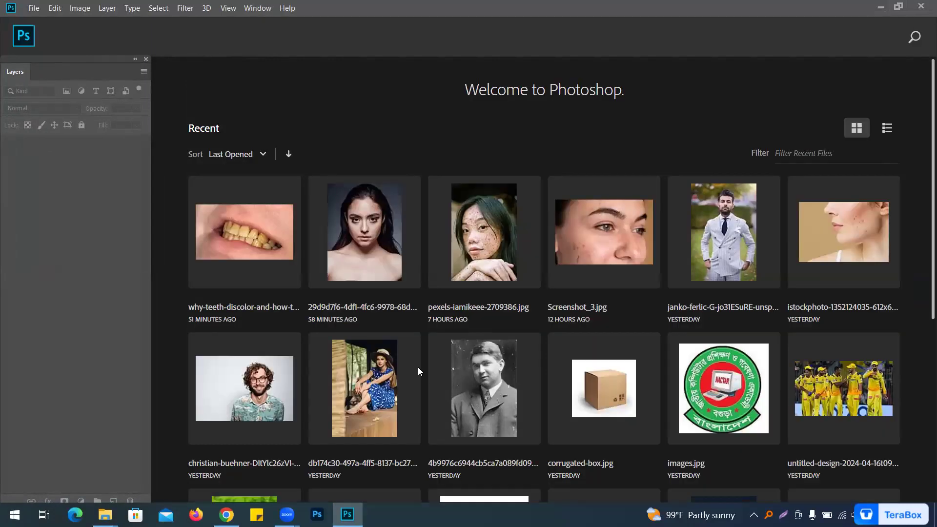
pyautogui.scroll(-5, 244, 292)
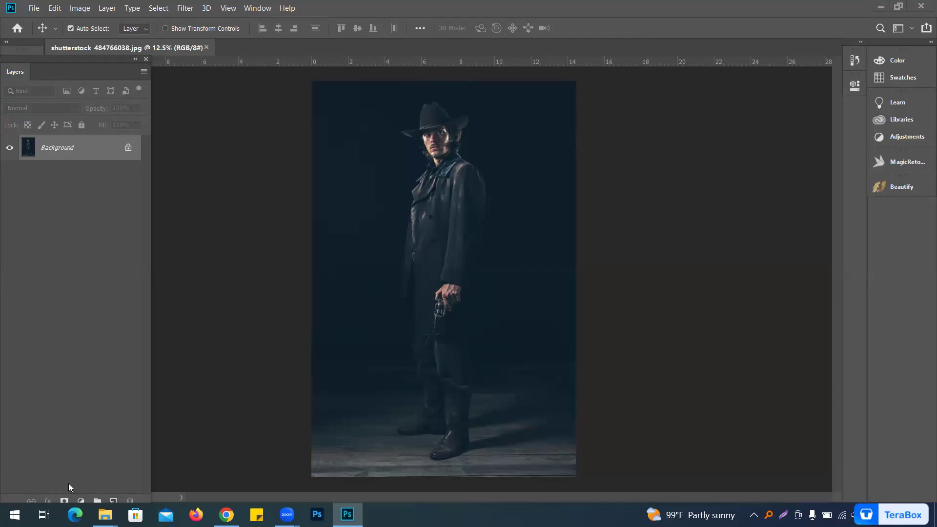
# Step: Add a Curves adjustment layer and apply auto correction with the Find Dark & Light Colors algorithm
pyautogui.click(81, 500)
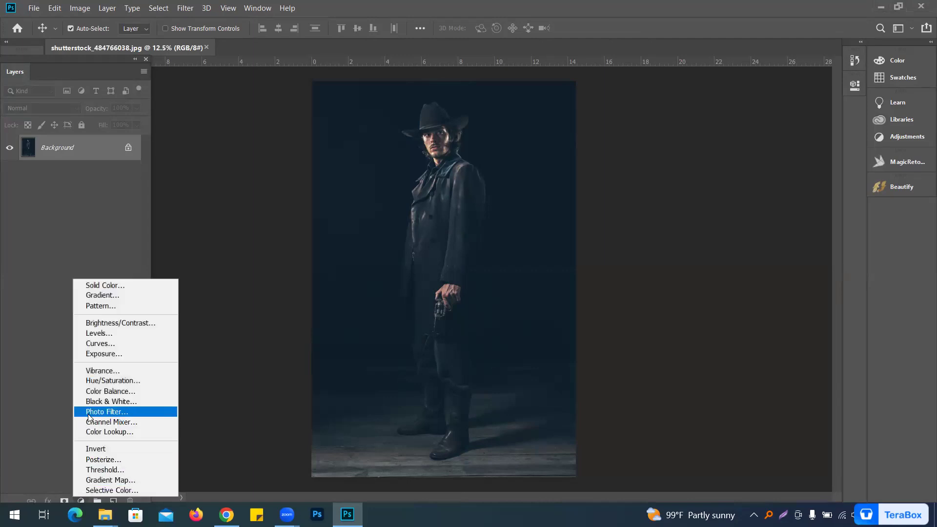
pyautogui.click(116, 343)
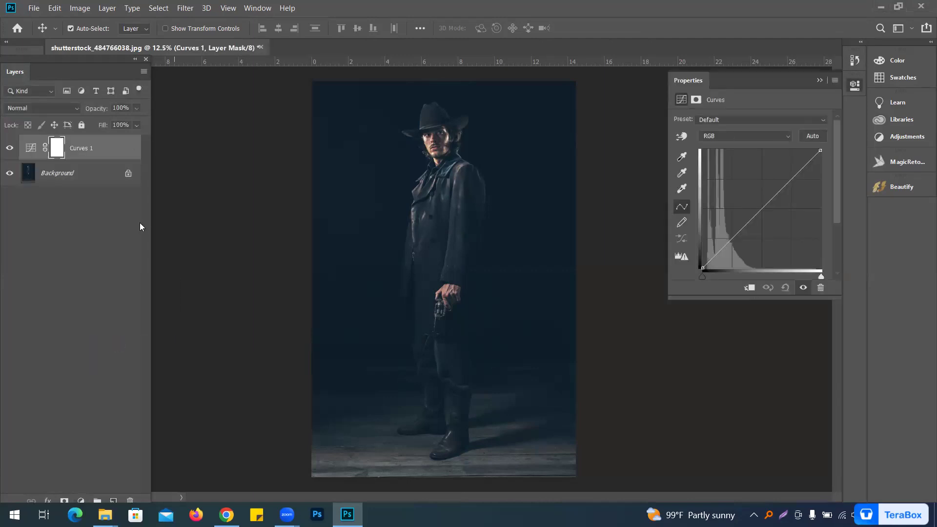
pyautogui.keyDown('alt'); pyautogui.click(809, 137); pyautogui.keyUp('alt')
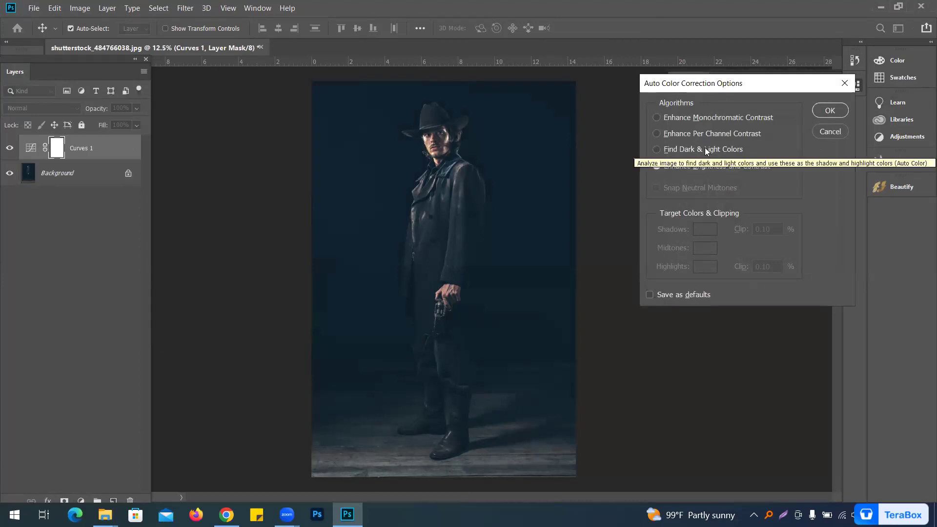
pyautogui.click(668, 151)
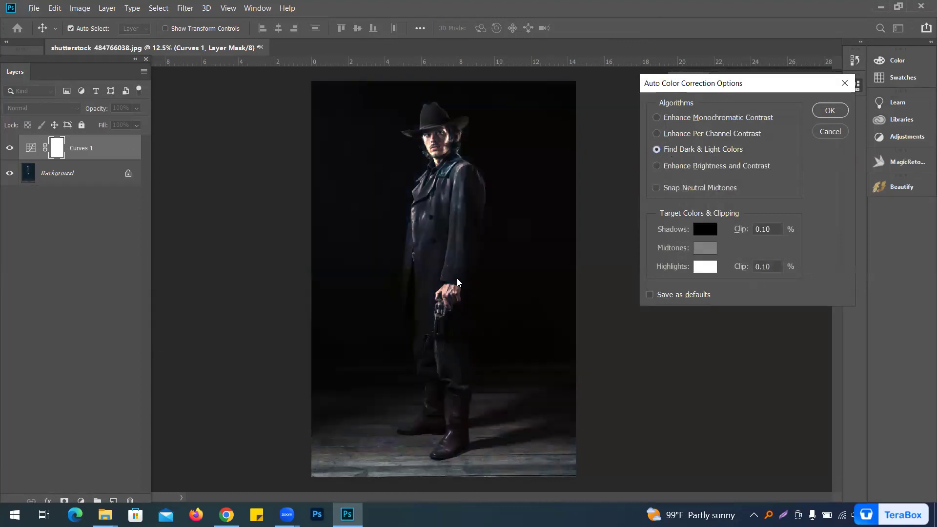
pyautogui.click(830, 111)
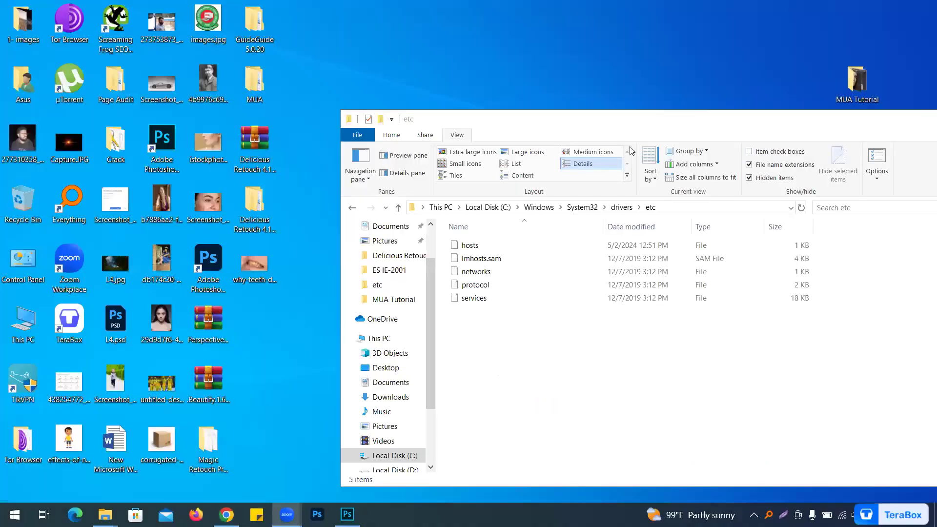
# Step: Open the MUA folder from the desktop, maximize its window, and open the WIN subfolder
pyautogui.press('super+d')
pyautogui.doubleClick(264, 84)
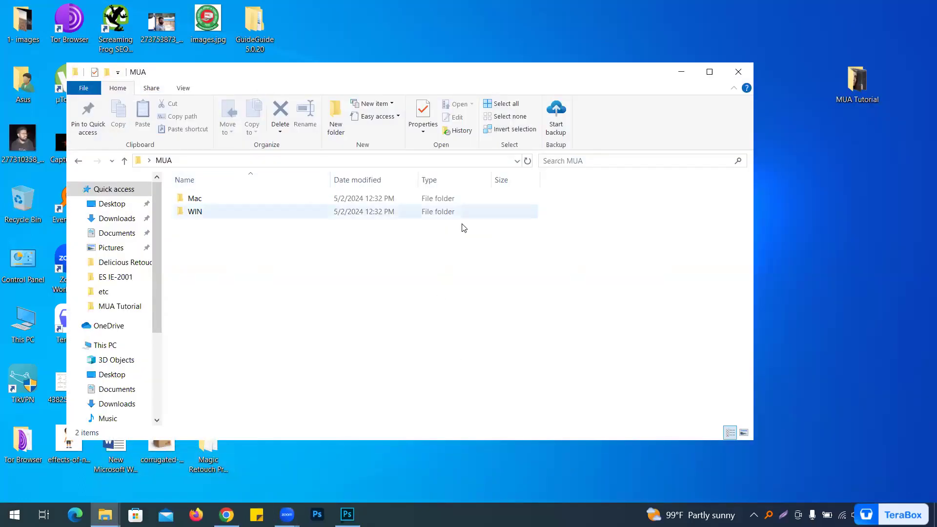
pyautogui.doubleClick(417, 81)
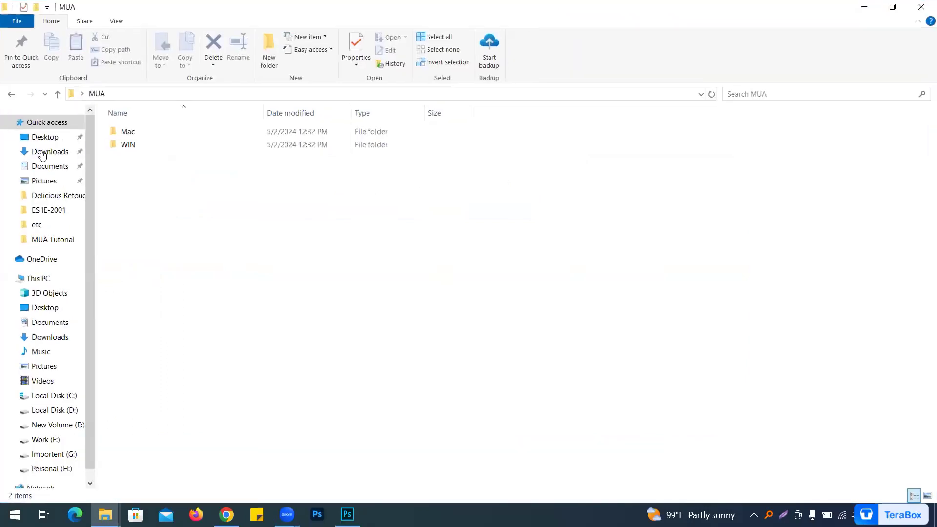
pyautogui.doubleClick(136, 149)
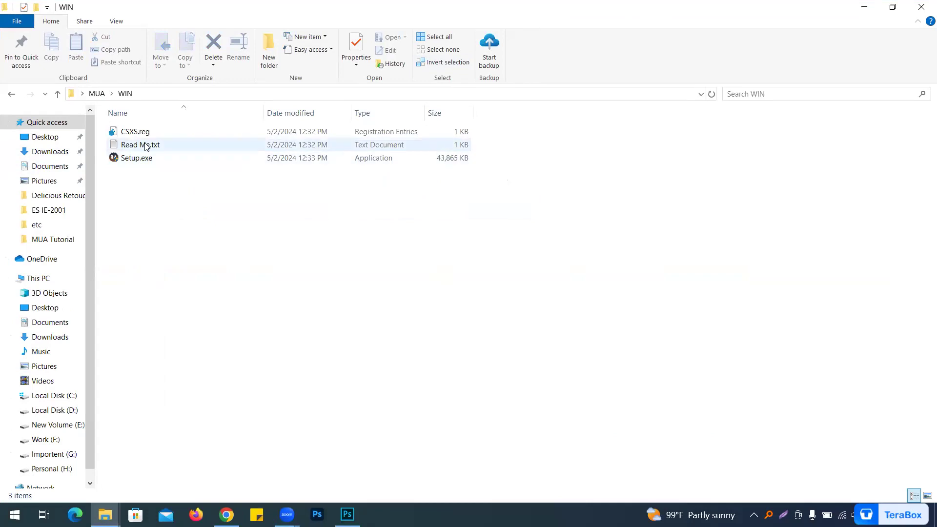
# Step: Quit the other Photoshop window without saving the shutterstock document
pyautogui.click(347, 514)
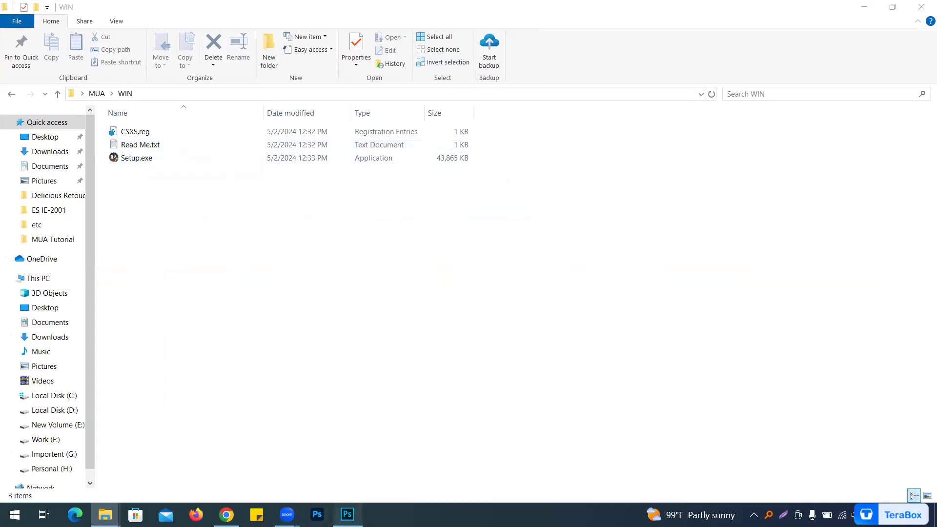
pyautogui.click(921, 5)
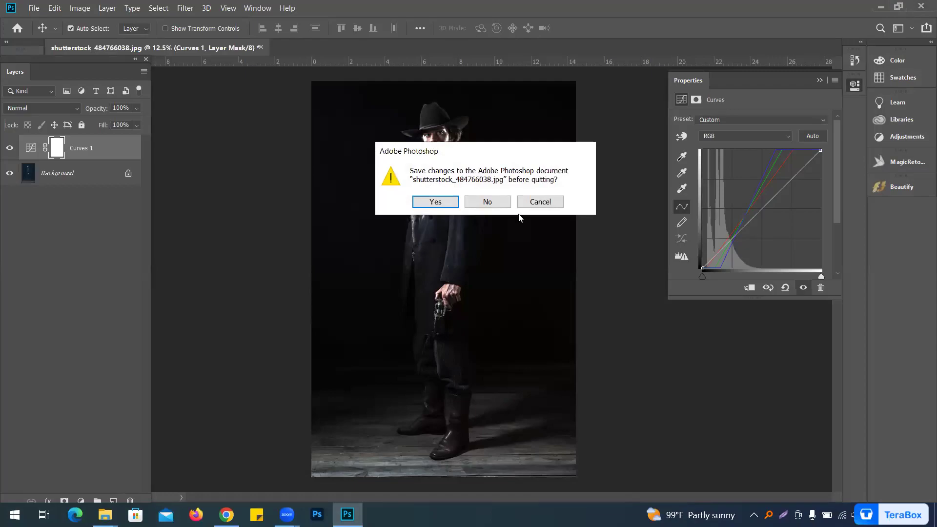
pyautogui.click(493, 202)
# Step: Open Read Me.txt and read through the install path and registry instructions
pyautogui.doubleClick(125, 143)
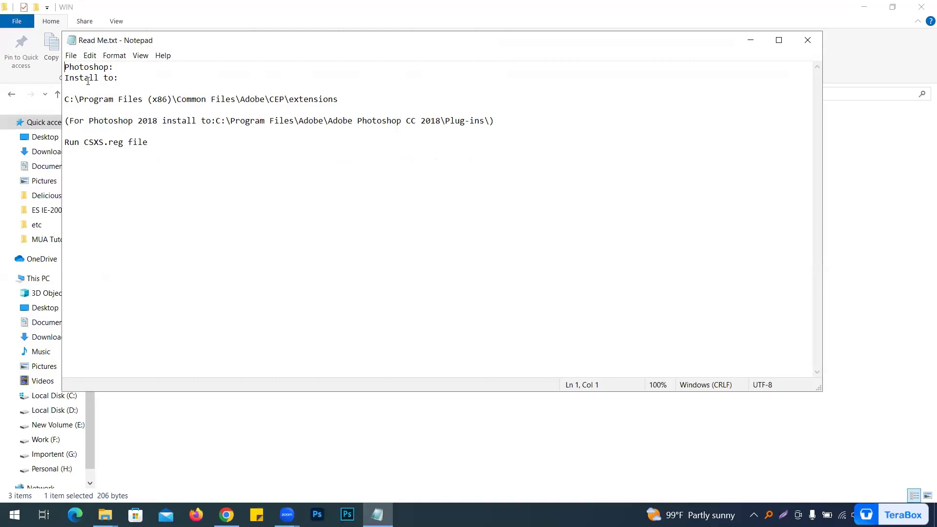
pyautogui.doubleClick(93, 99)
pyautogui.click(314, 99)
pyautogui.doubleClick(314, 99)
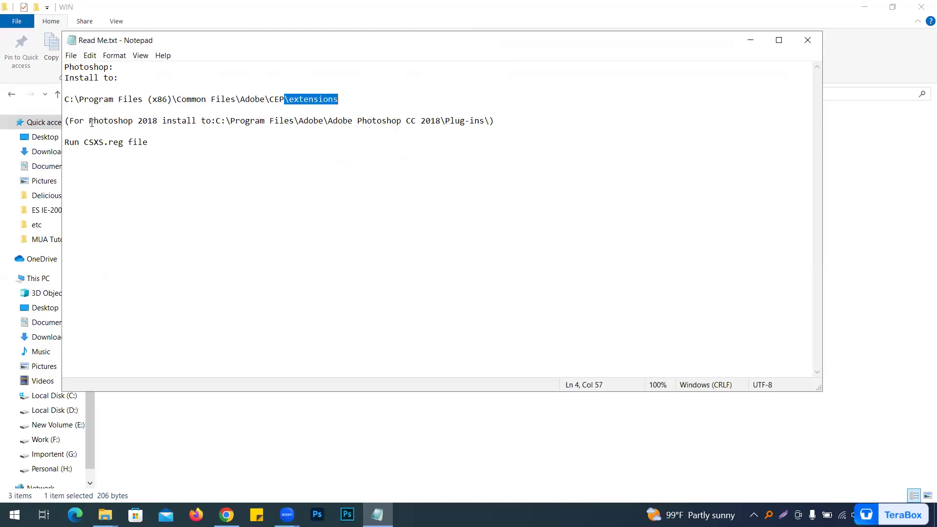
pyautogui.moveTo(138, 122); pyautogui.dragTo(507, 124)
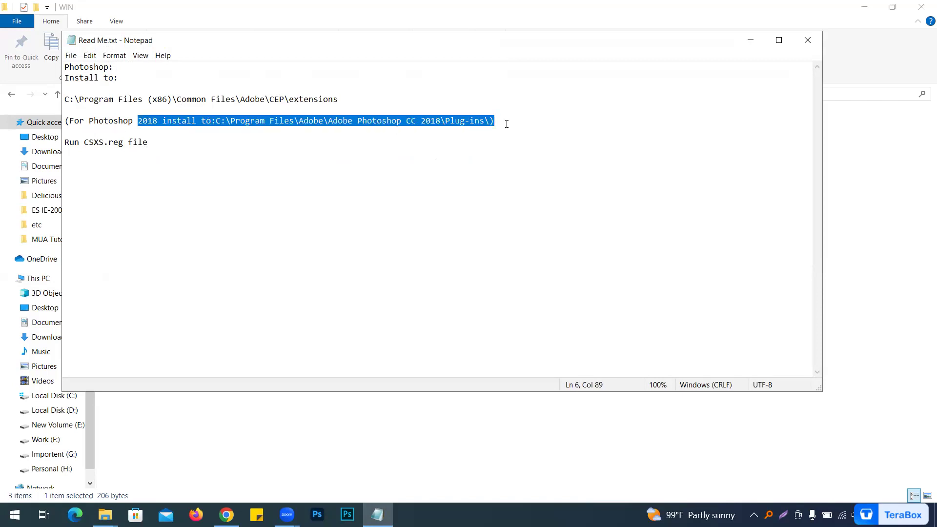
pyautogui.moveTo(89, 142); pyautogui.dragTo(174, 145)
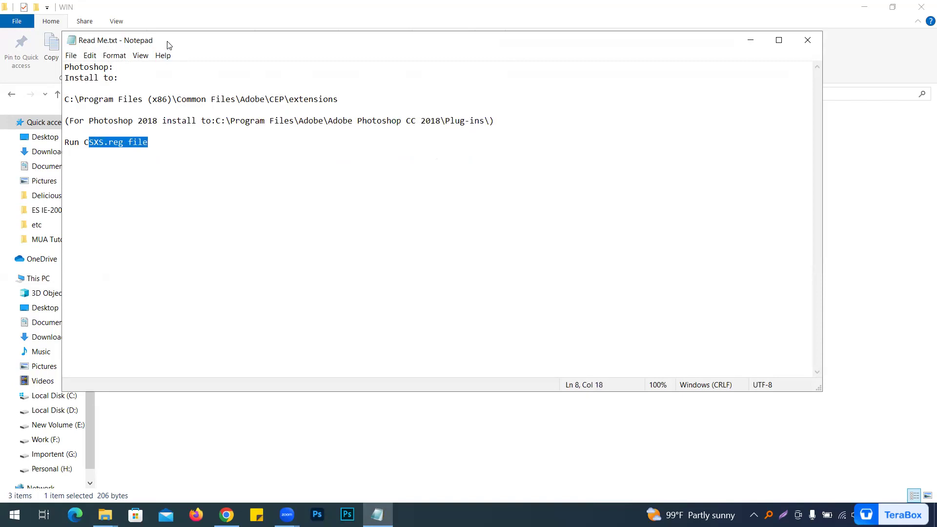
pyautogui.moveTo(170, 45); pyautogui.dragTo(419, 73)
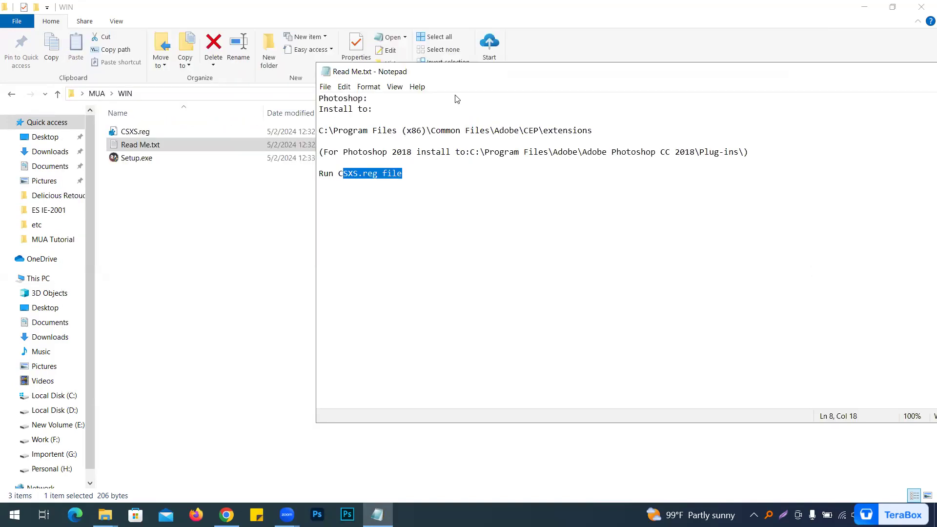
# Step: Run Setup.exe past the SmartScreen warning and install MUA Retouch Panel 1.0 into the default CEP extensions folder
pyautogui.click(171, 217)
pyautogui.click(139, 162)
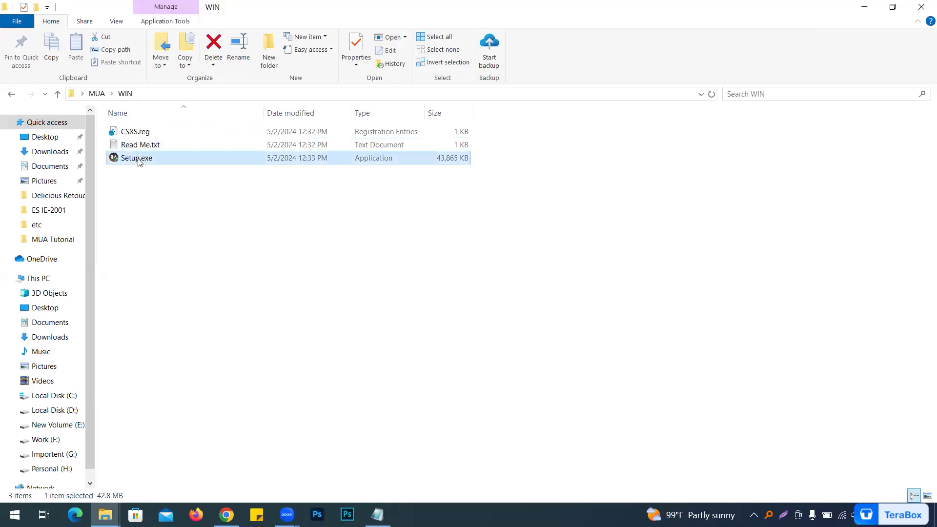
pyautogui.doubleClick(139, 160)
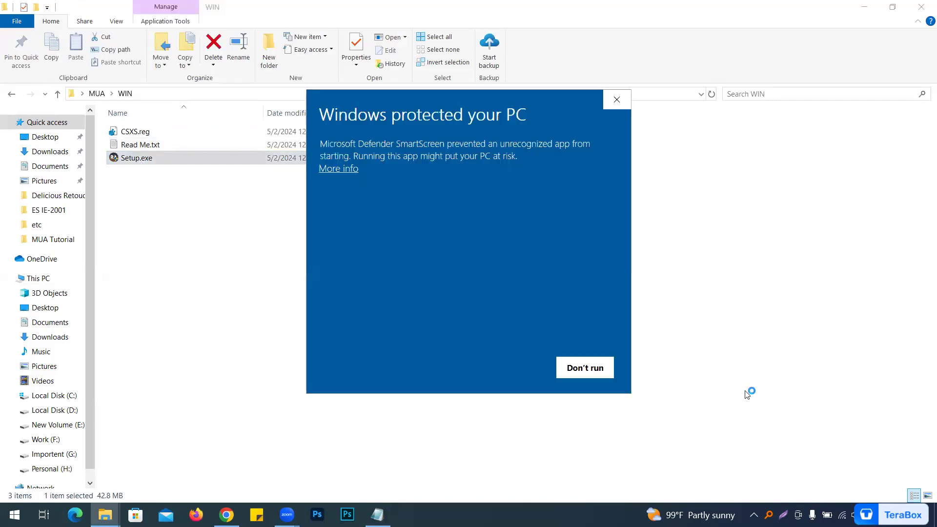
pyautogui.click(345, 170)
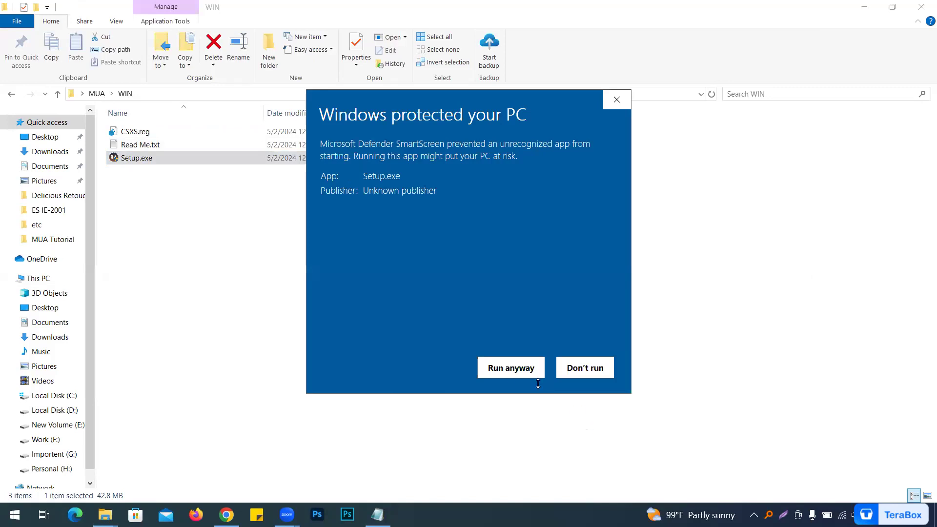
pyautogui.click(508, 369)
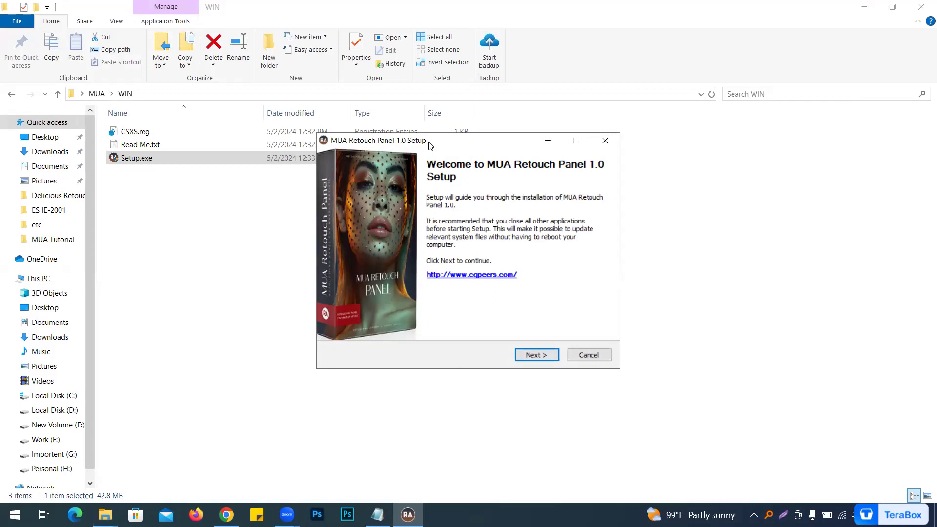
pyautogui.moveTo(434, 141); pyautogui.dragTo(420, 186)
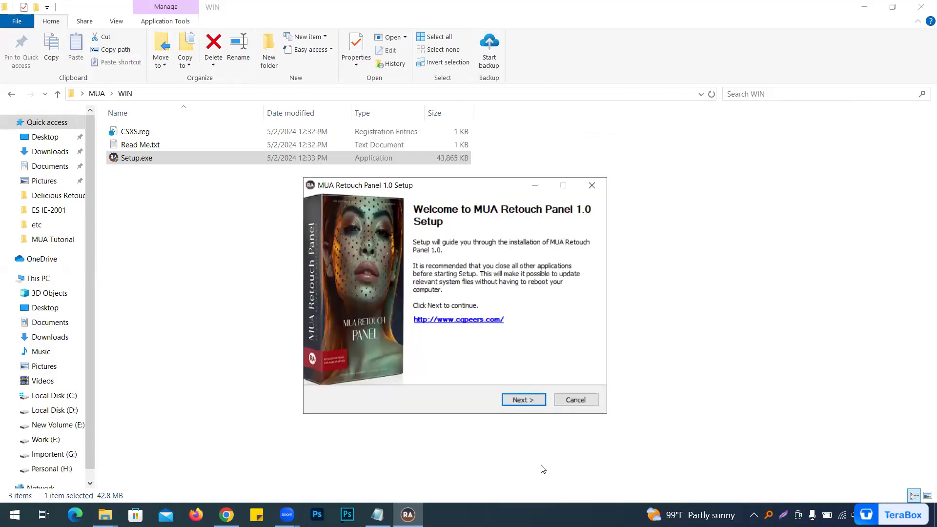
pyautogui.click(509, 397)
pyautogui.click(510, 397)
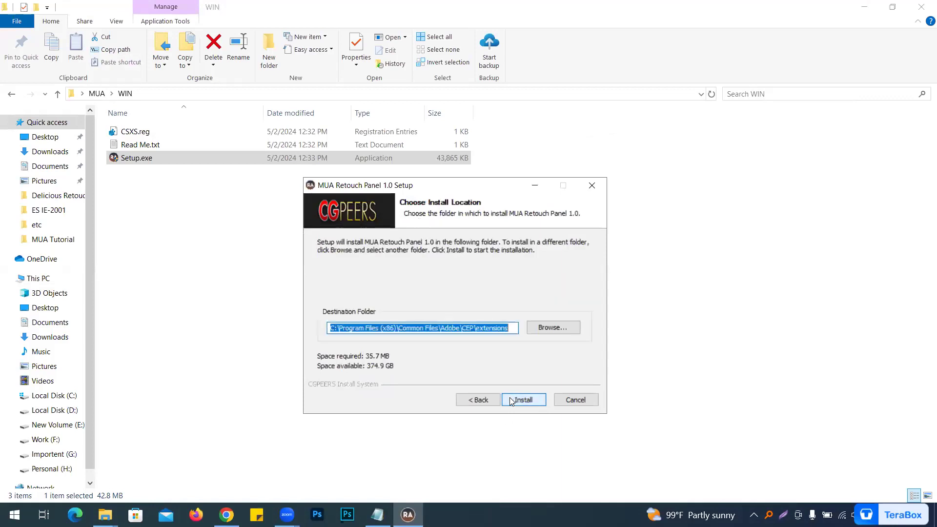
pyautogui.click(509, 397)
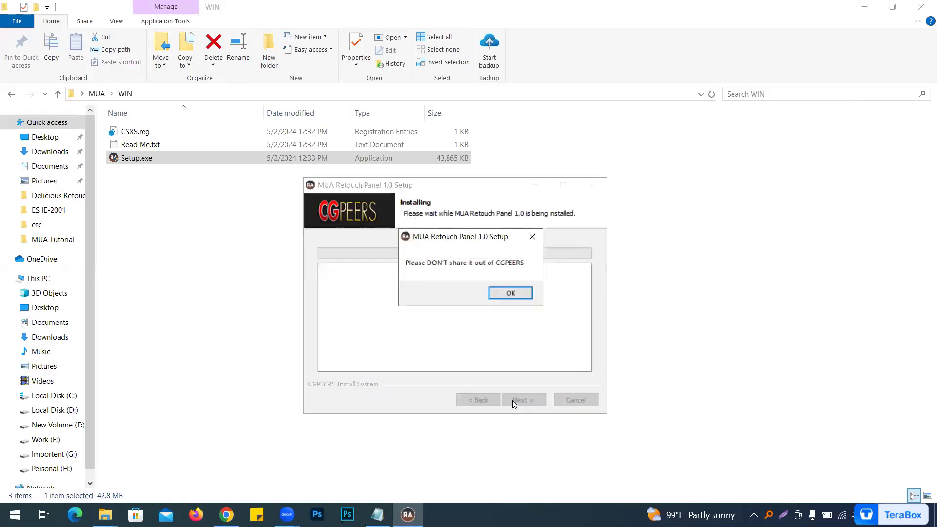
pyautogui.click(508, 296)
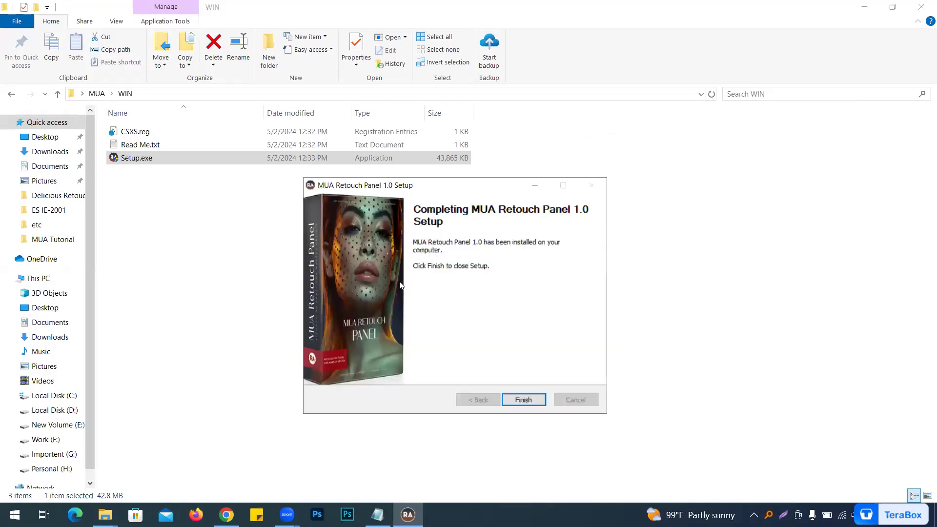
pyautogui.click(534, 400)
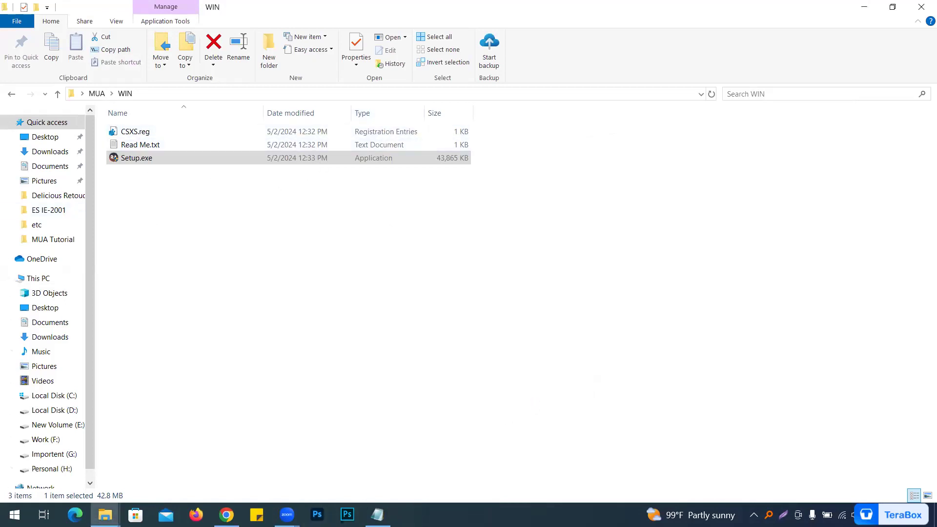
# Step: Merge CSXS.reg into the Windows registry and confirm the addition
pyautogui.click(377, 514)
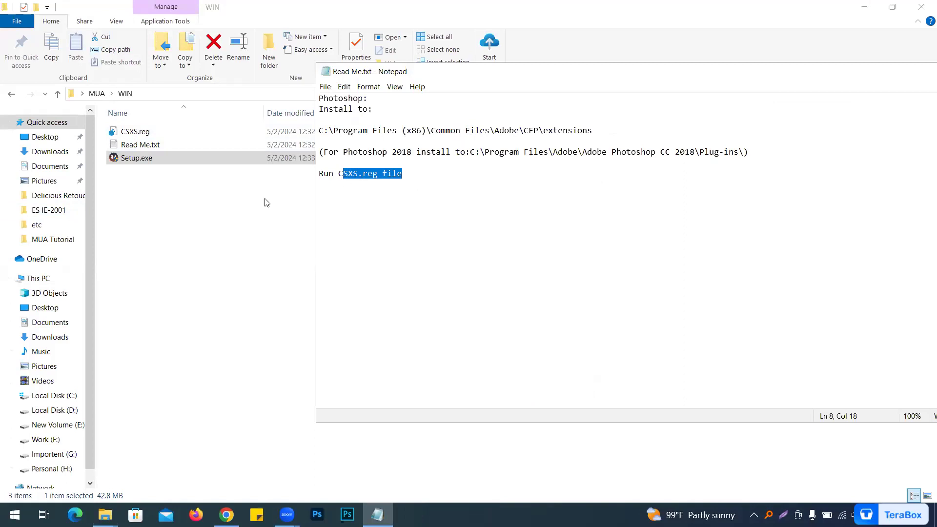
pyautogui.click(214, 248)
pyautogui.click(132, 132)
pyautogui.rightClick(137, 130)
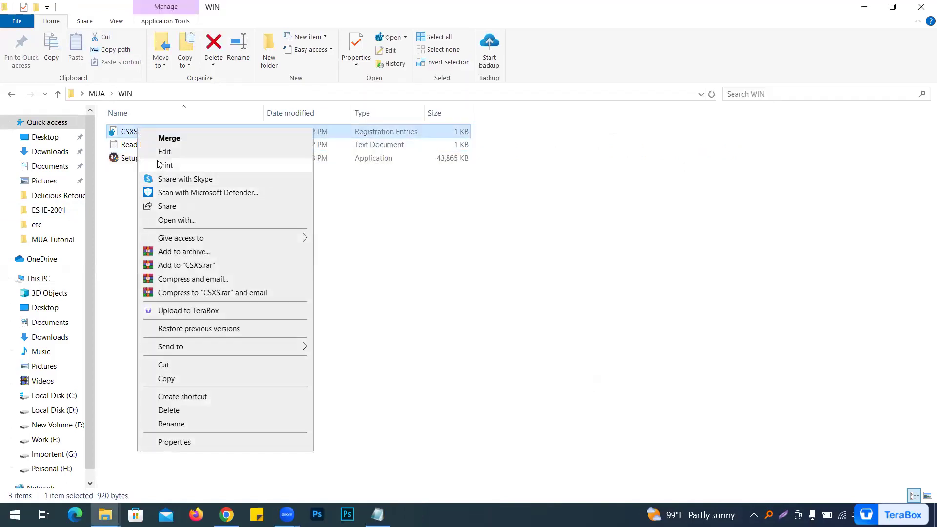
pyautogui.click(129, 137)
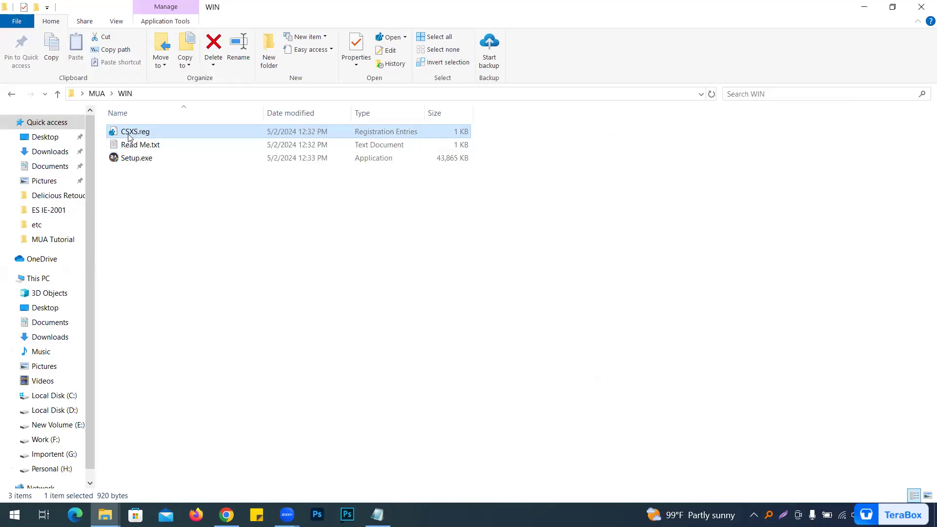
pyautogui.doubleClick(129, 137)
pyautogui.click(560, 274)
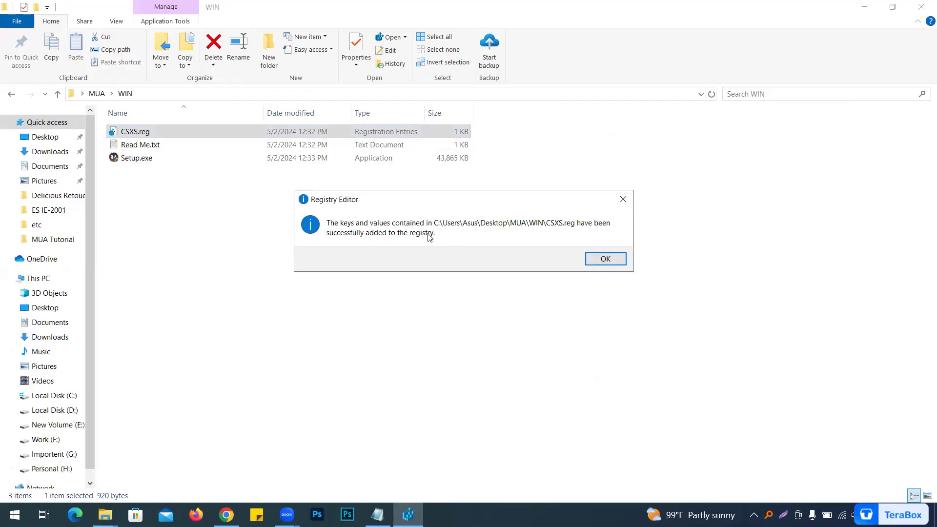
pyautogui.click(606, 260)
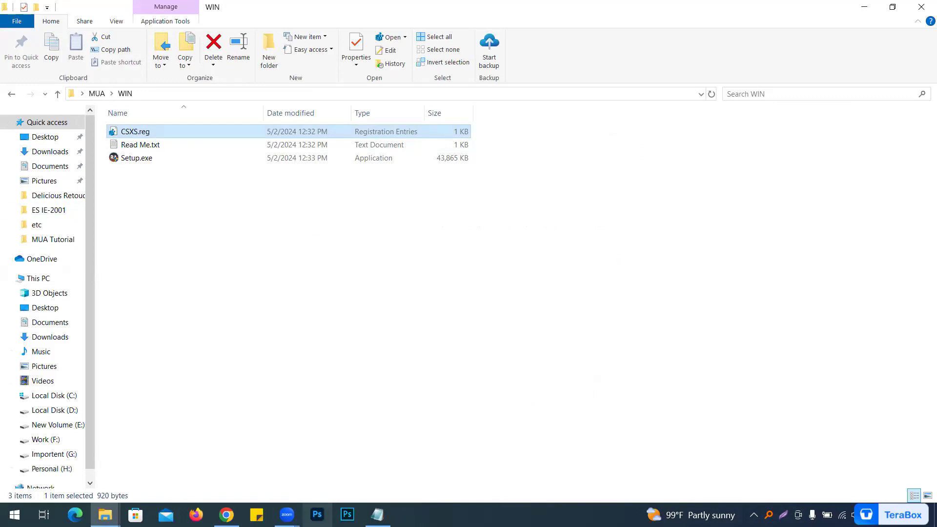
# Step: Switch to Photoshop, open the recent 360_F_289047894 skin photo, and begin opening the legacy Extensions list
pyautogui.click(323, 515)
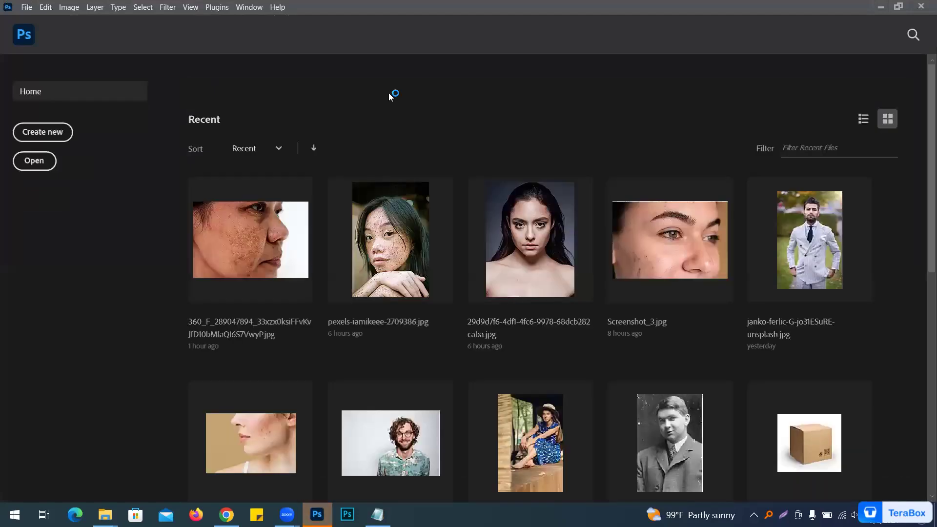
pyautogui.click(256, 256)
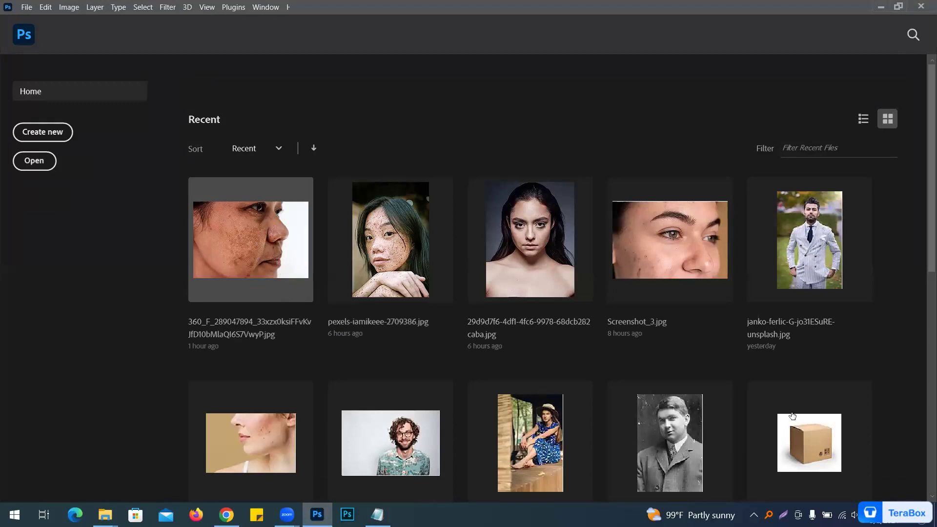
pyautogui.click(266, 7)
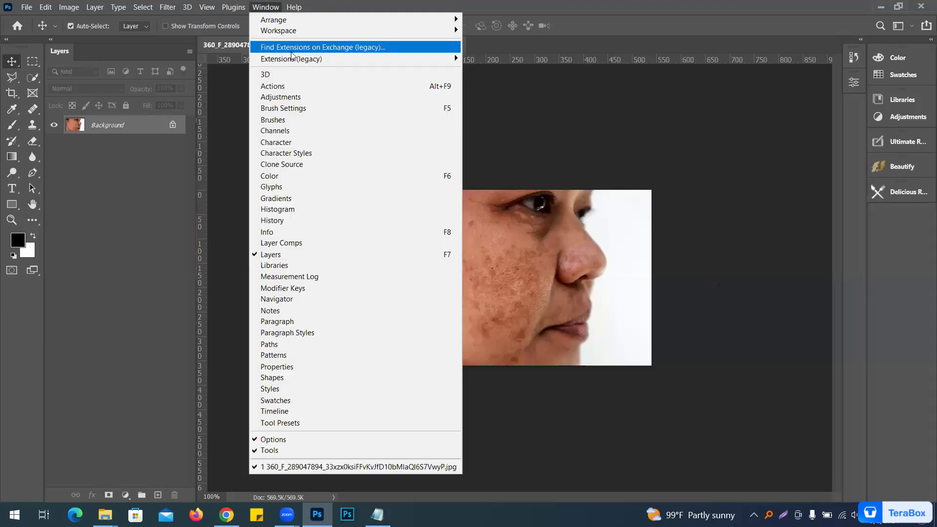